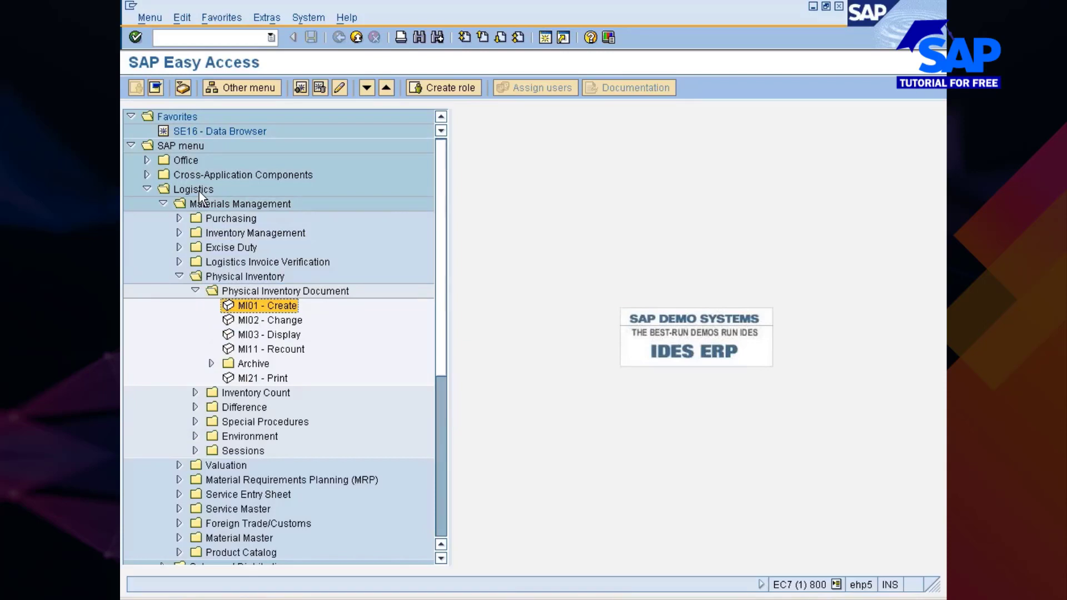
# Start creating a physical inventory document with transaction MI01 for plant 777c and storage location 0001.
pyautogui.press('Return')
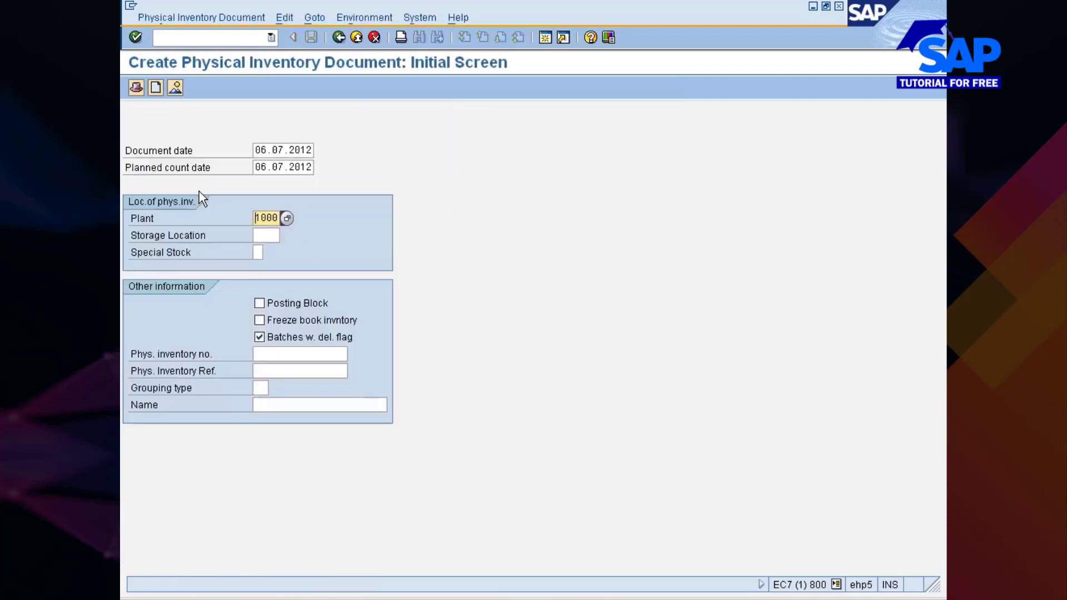
pyautogui.press('BackSpace')
pyautogui.press('BackSpace')
pyautogui.press('BackSpace')
pyautogui.press('BackSpace')
pyautogui.write('777c')
pyautogui.press('Tab')
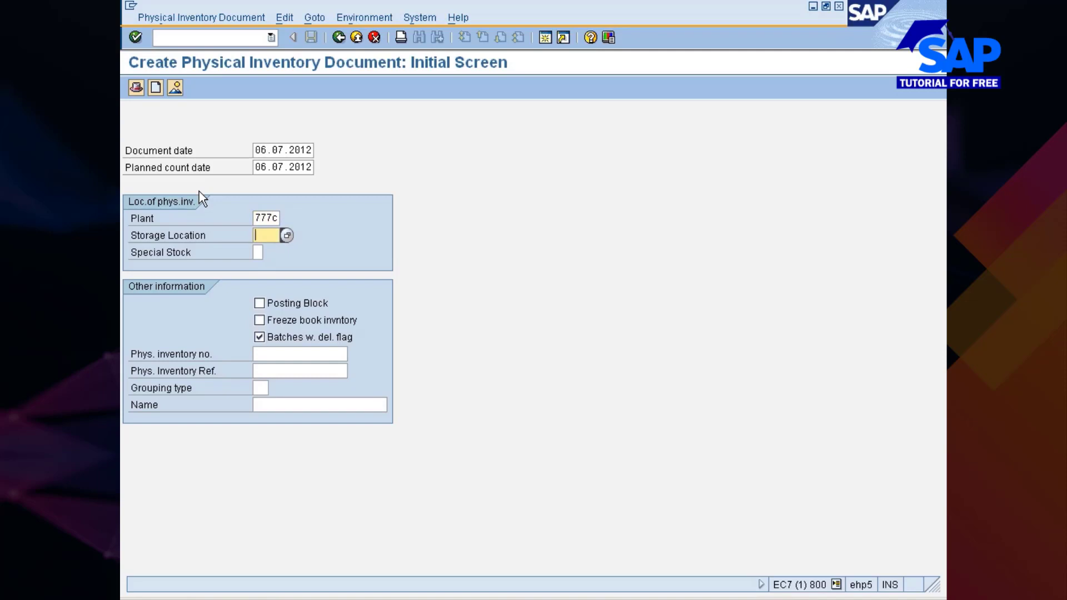
pyautogui.write('0001')
# Set the planned count date to 08.07.2012.
pyautogui.click(267, 167)
pyautogui.press('BackSpace')
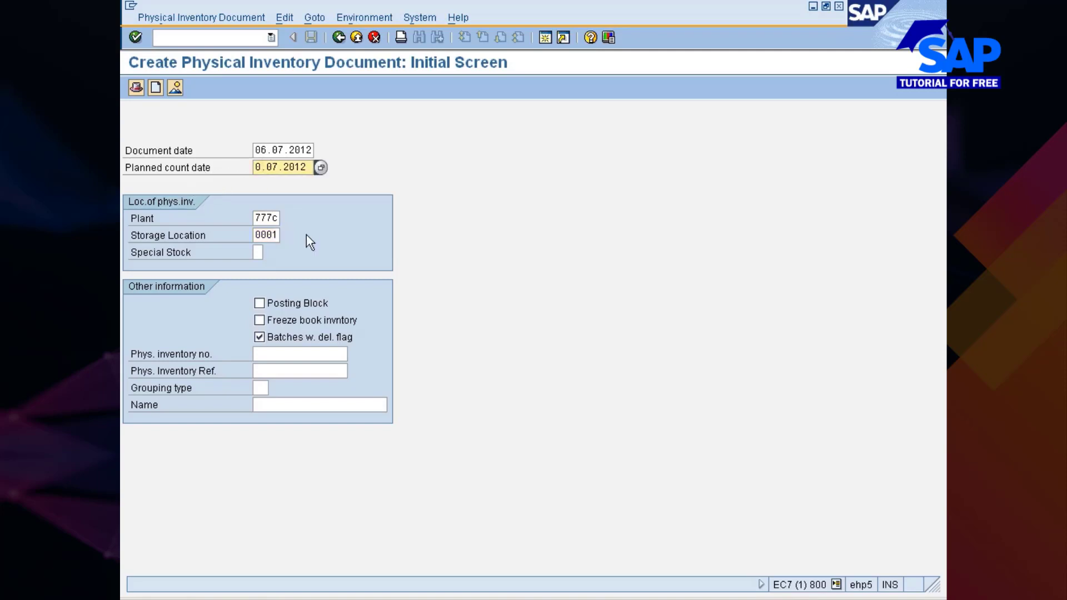
pyautogui.write('8')
# Try the Posting Block and Freeze book inventory options, consulting the Mm315_11.ppt slide show in PowerPoint in between.
pyautogui.click(289, 303)
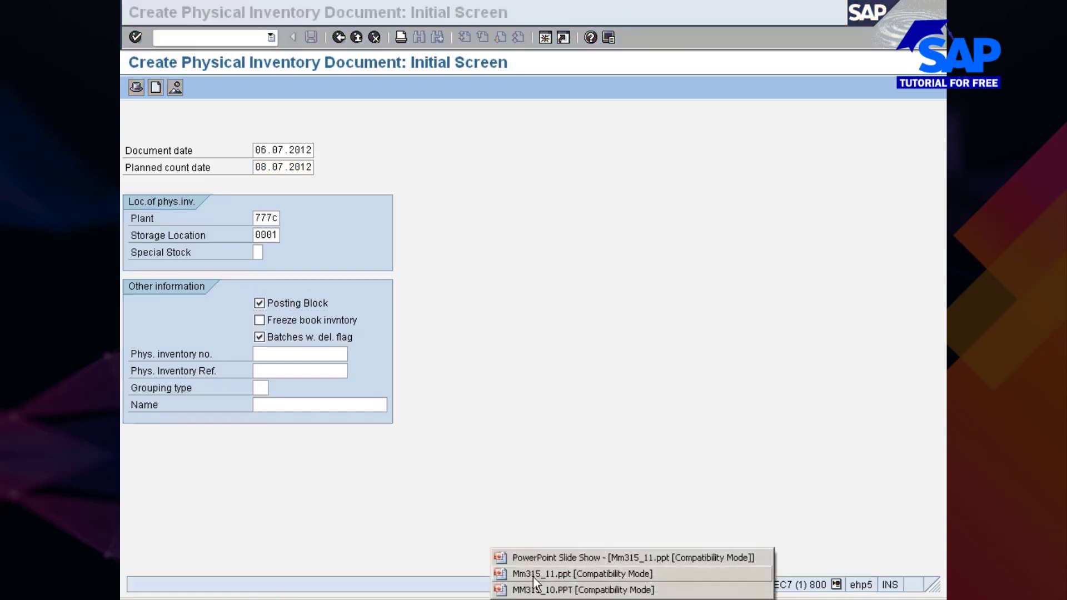
pyautogui.click(539, 559)
pyautogui.click(545, 496)
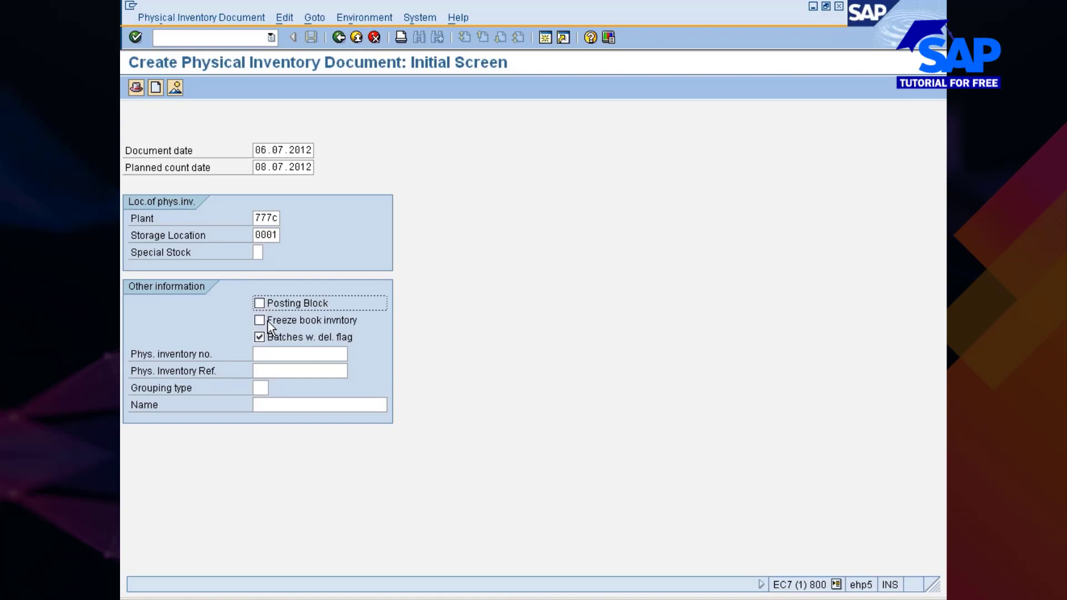
pyautogui.click(267, 320)
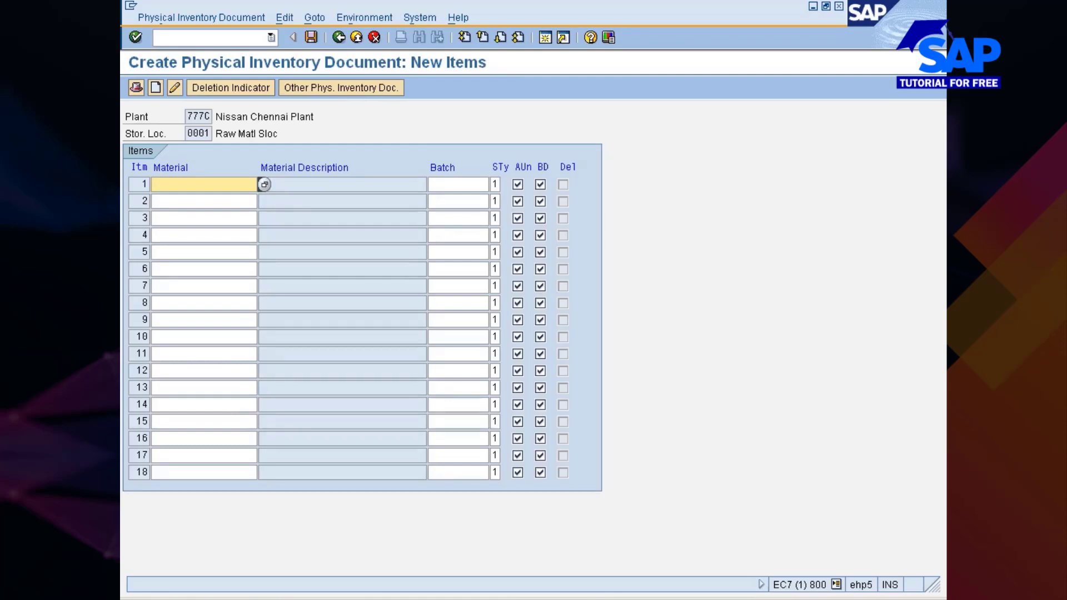
# Return to the document's initial screen and open item entry for plant 777C with storage location 0002.
pyautogui.click(338, 43)
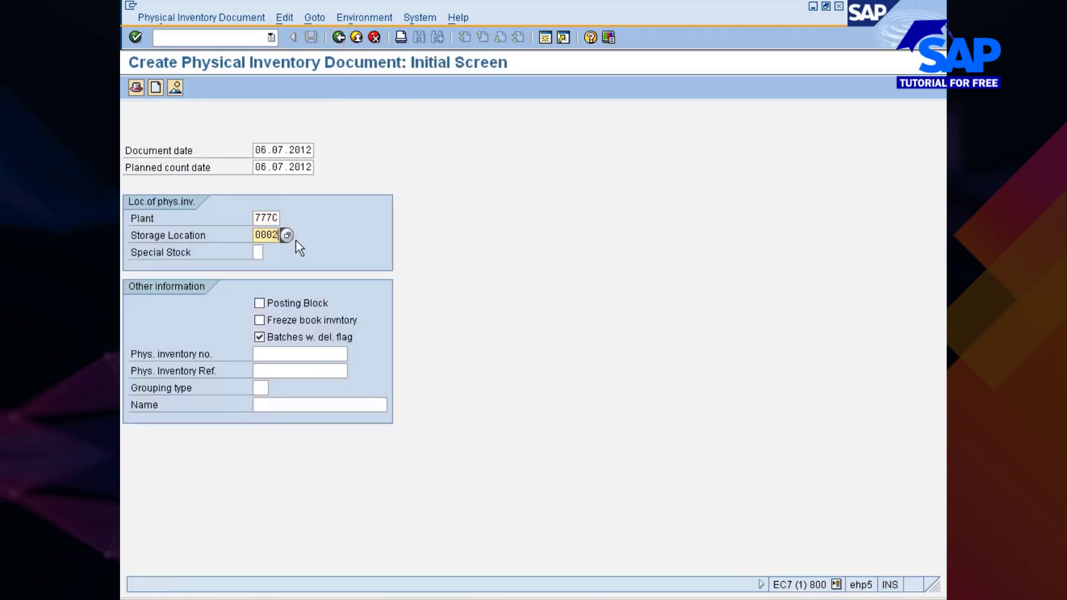
pyautogui.press('Return')
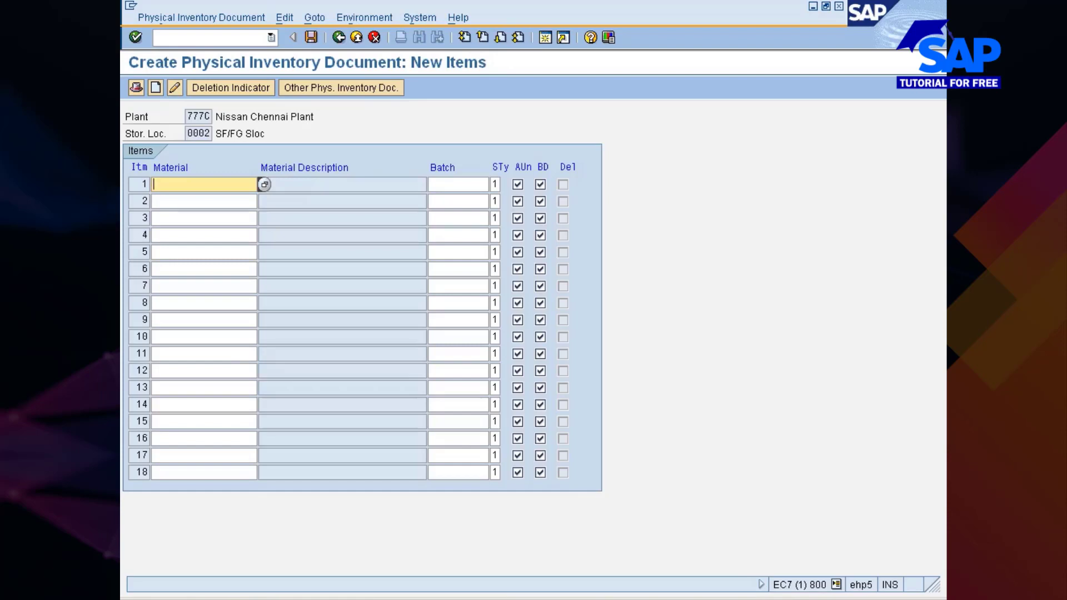
# Search the materials of plant 777C and choose FRONTWHEEL_TYRE as the material of item 1.
pyautogui.press('F4')
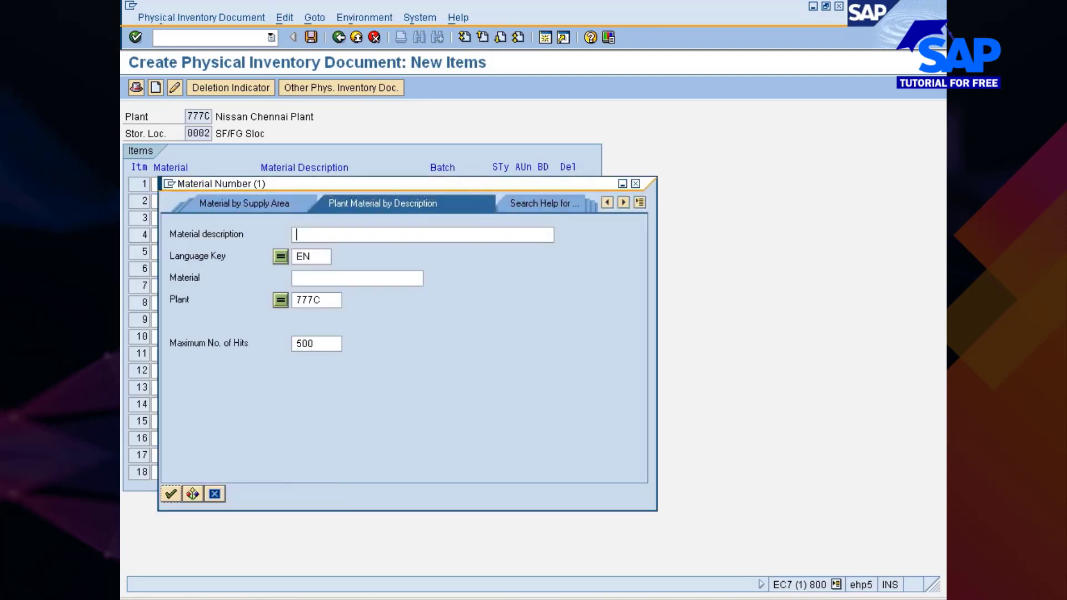
pyautogui.press('Return')
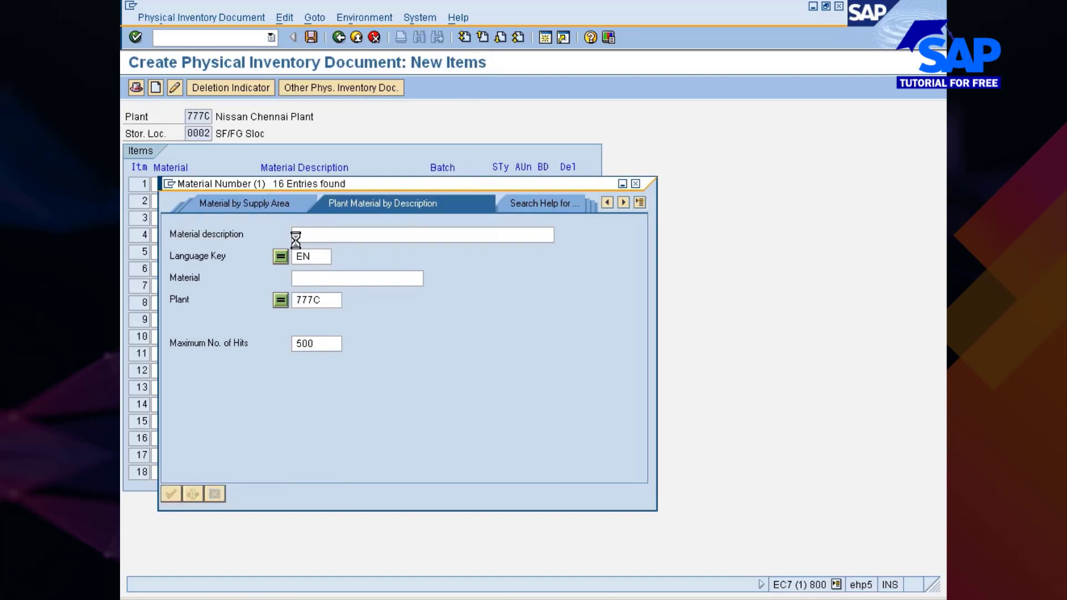
pyautogui.press('Down')
pyautogui.press('Down')
pyautogui.press('Down')
pyautogui.press('Down')
pyautogui.press('Down')
pyautogui.press('Down')
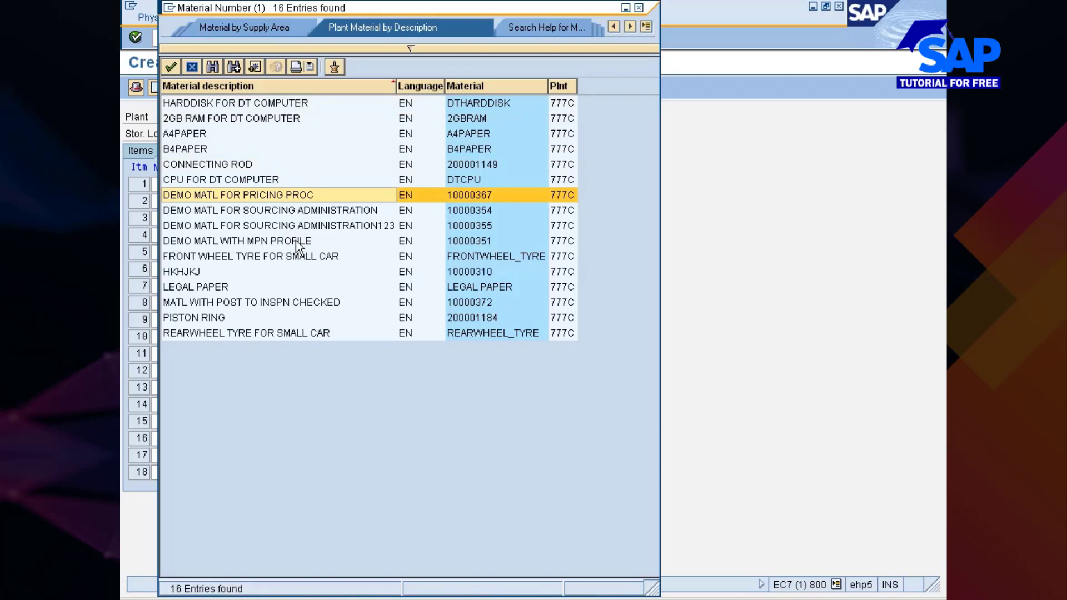
pyautogui.press('Down')
pyautogui.press('Down')
pyautogui.press('Down')
pyautogui.press('Down')
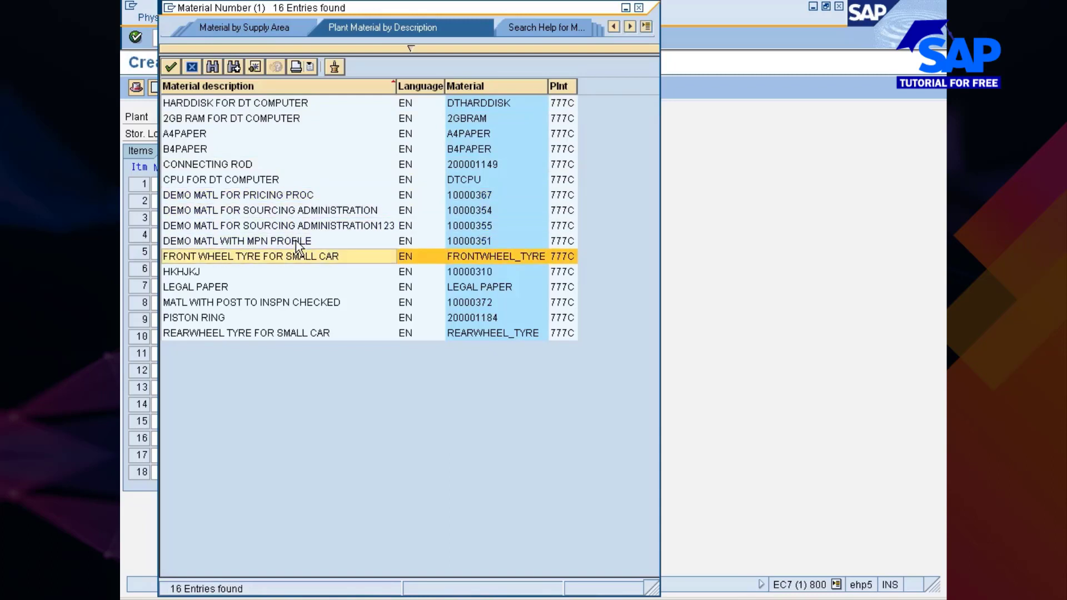
pyautogui.press('Return')
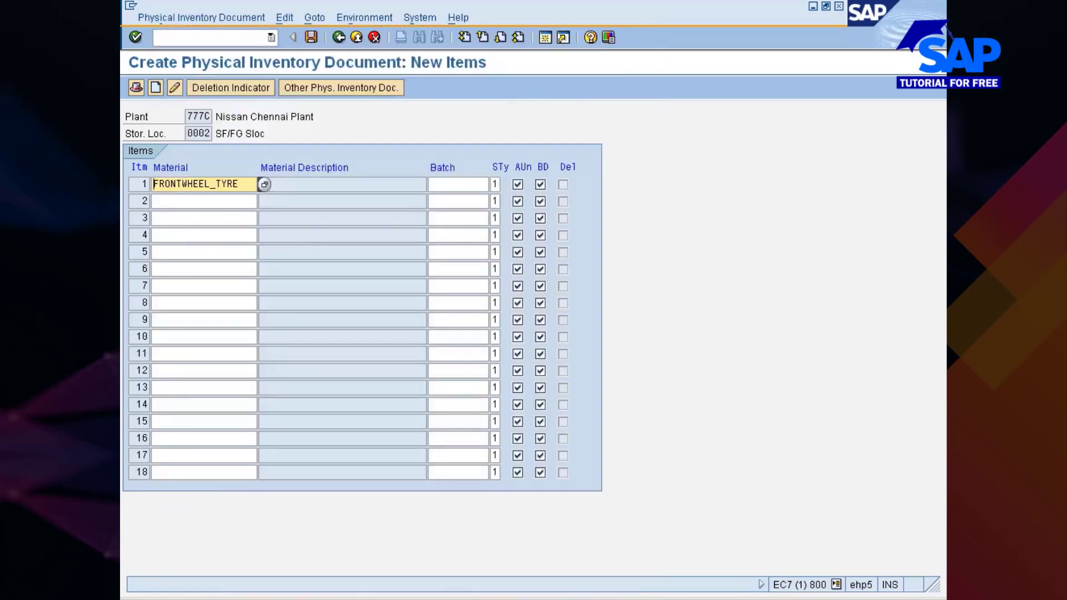
# View the stock types offered for the FRONTWHEEL_TYRE item and close the list without choosing one.
pyautogui.click(449, 184)
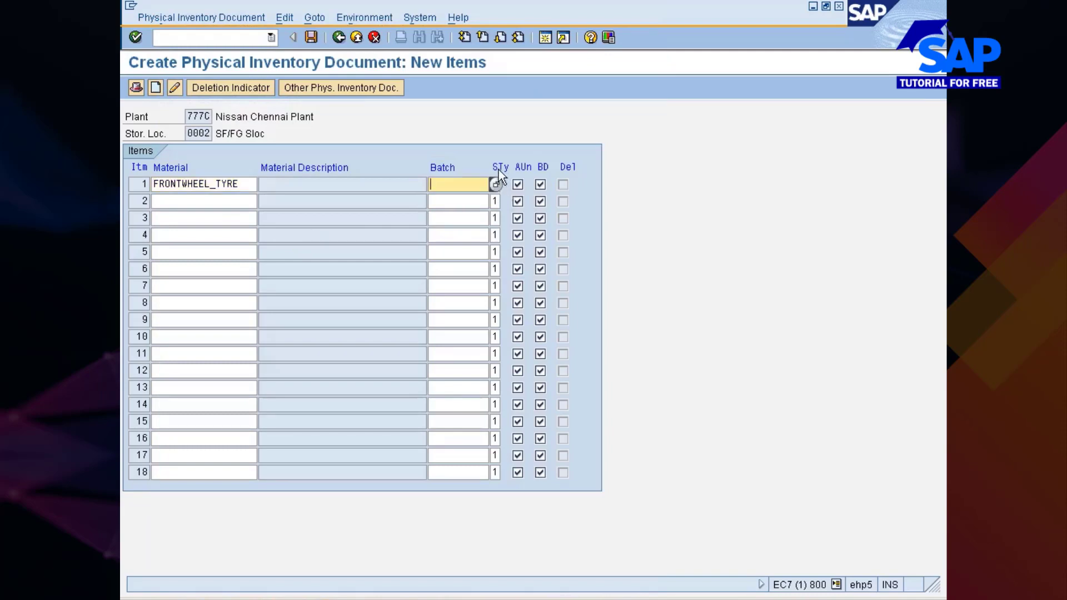
pyautogui.click(473, 201)
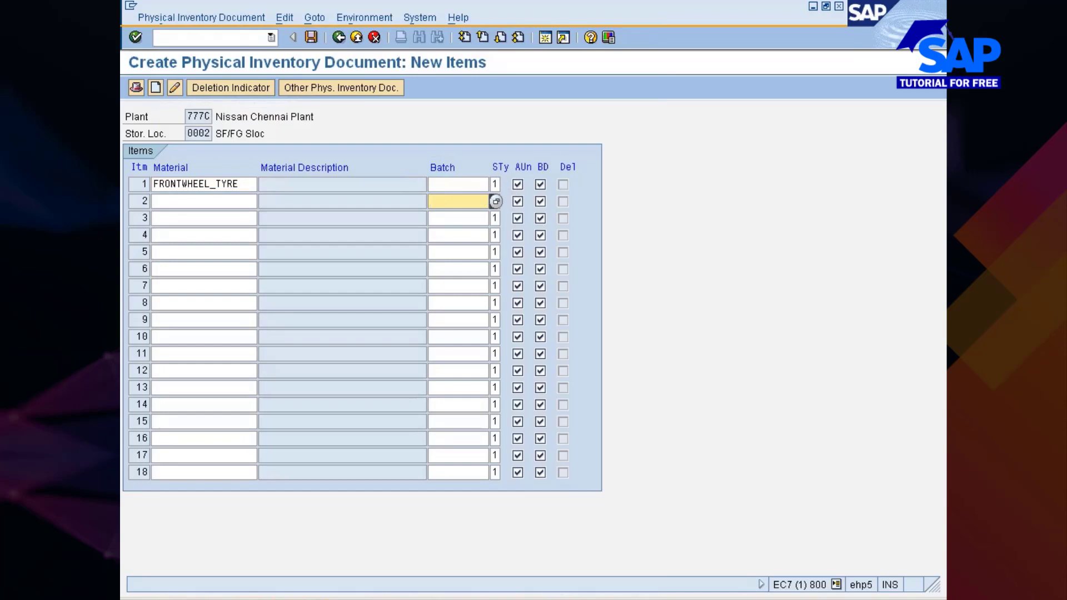
pyautogui.click(496, 184)
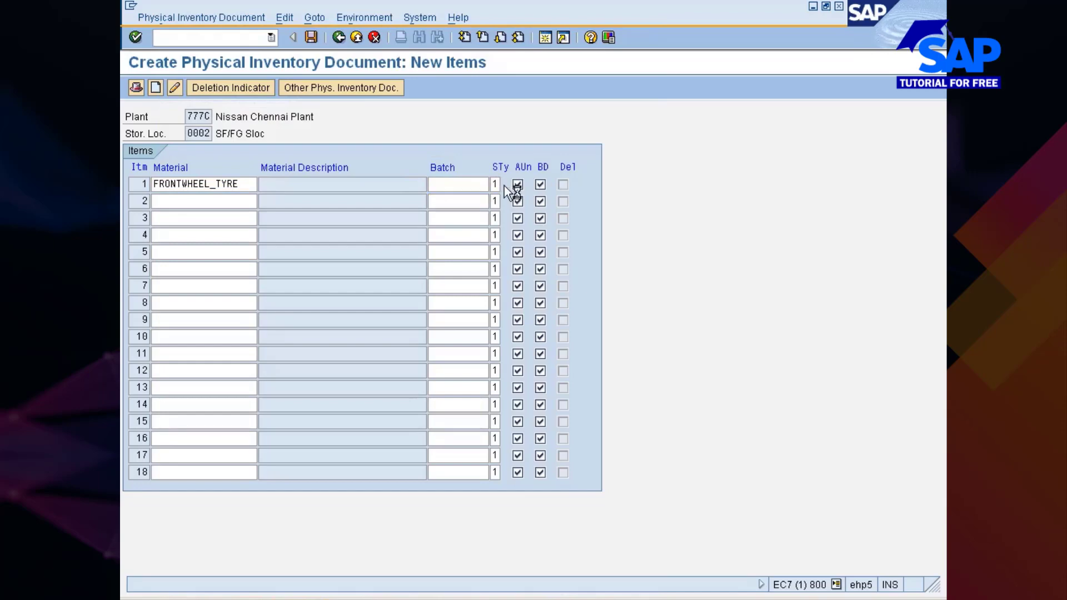
pyautogui.click(505, 184)
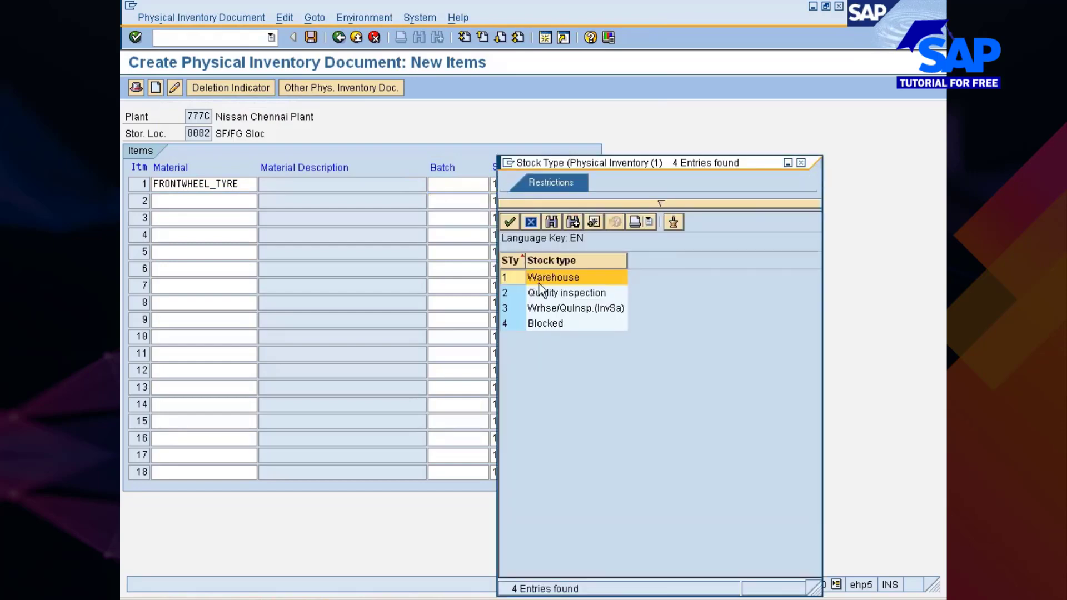
pyautogui.click(801, 164)
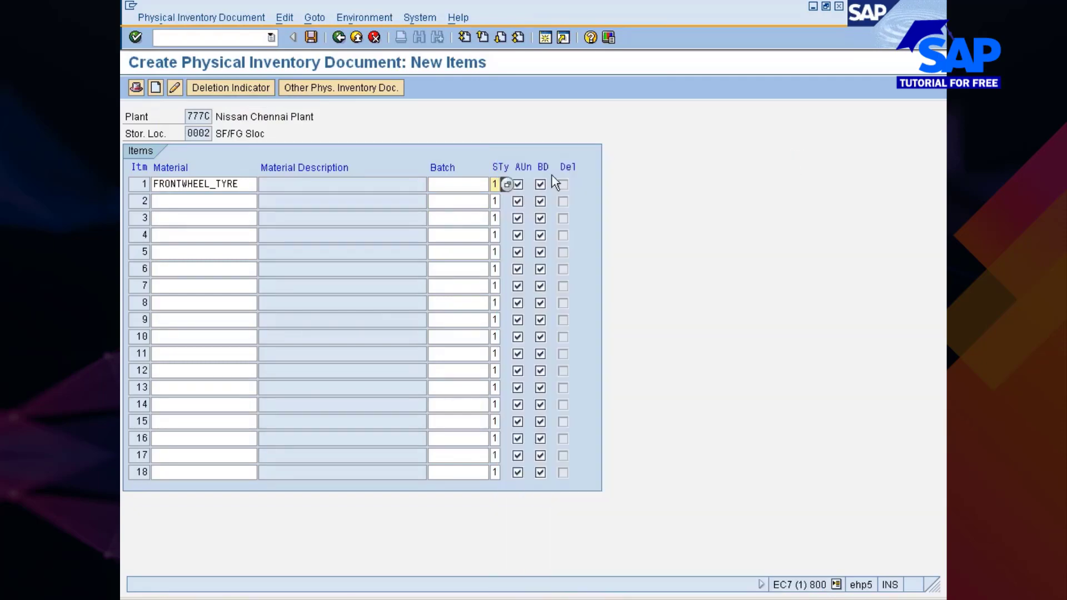
# Open the SAP Customizing Implementation Guide in a new session with /ospro.
pyautogui.write('/')
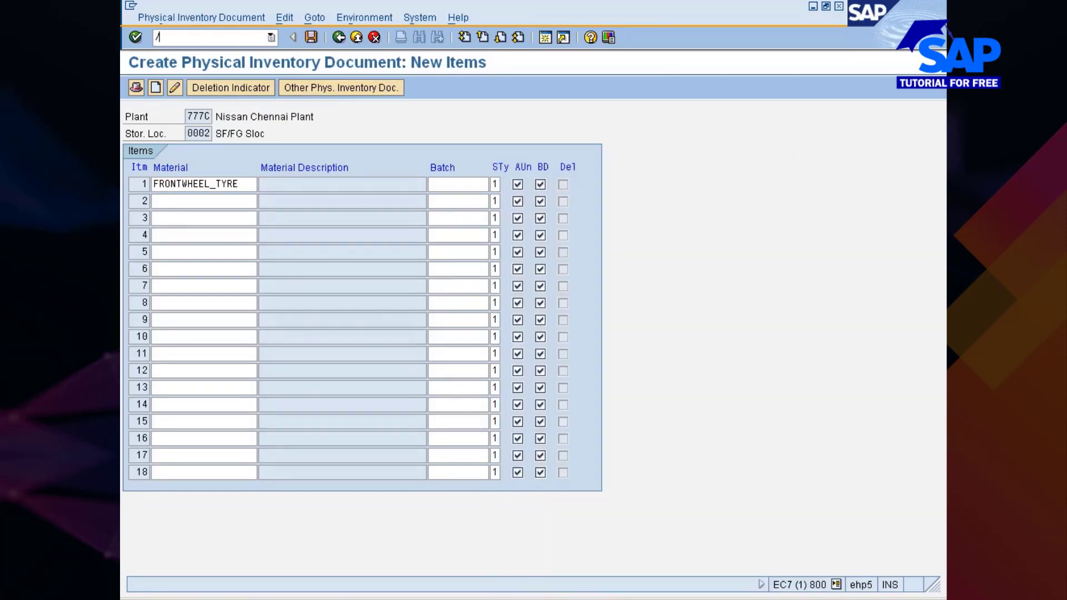
pyautogui.write('ospro')
pyautogui.press('Return')
pyautogui.click(208, 87)
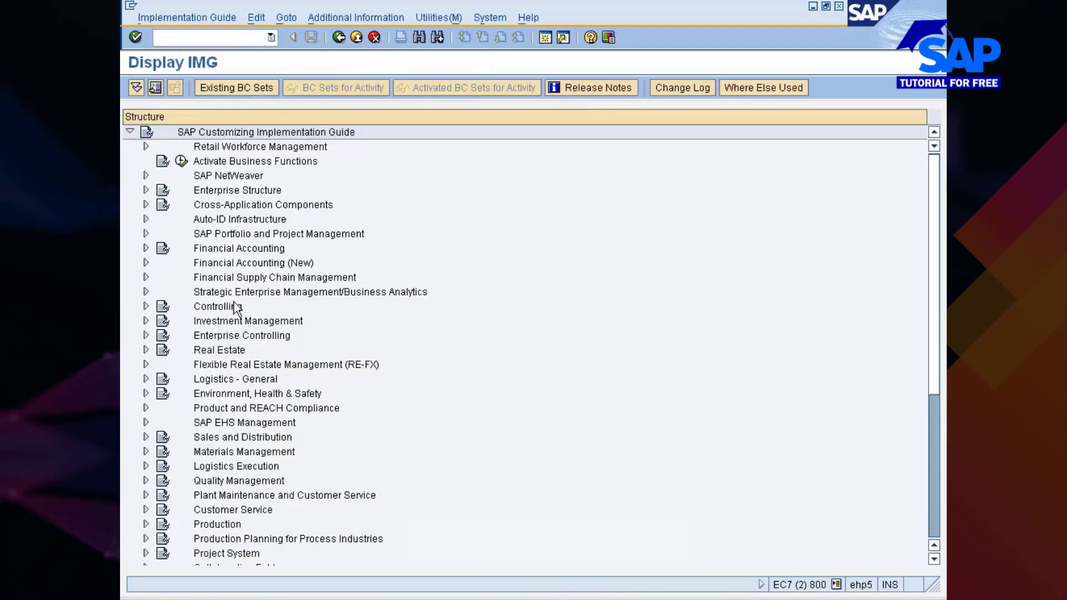
# Open the Plant Parameters activity under Materials Management, Inventory Management and Physical Inventory.
pyautogui.click(234, 451)
pyautogui.doubleClick(234, 452)
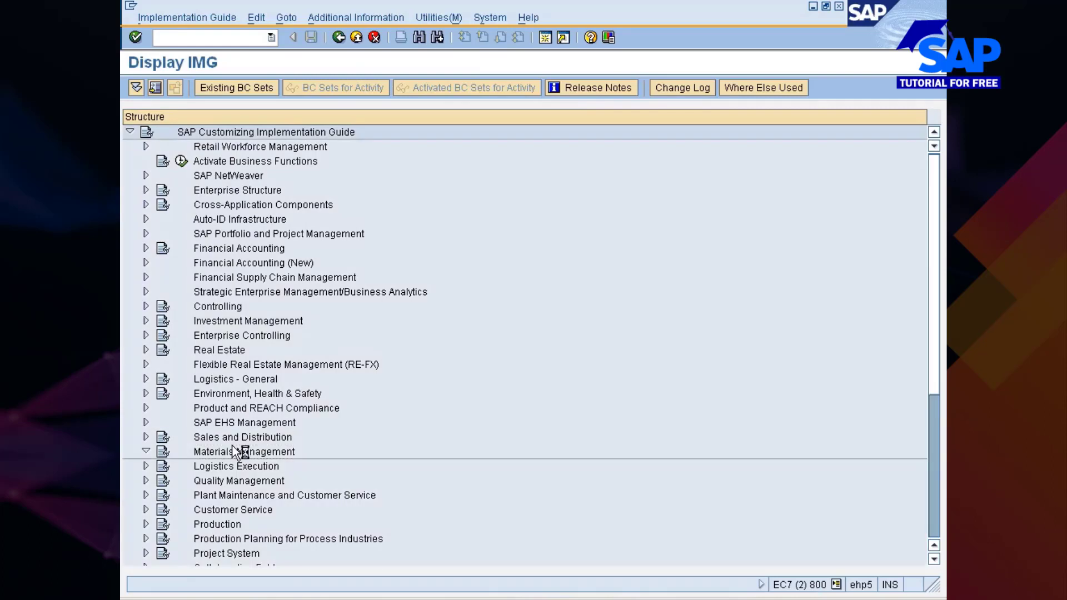
pyautogui.press('Down')
pyautogui.press('Down')
pyautogui.press('Down')
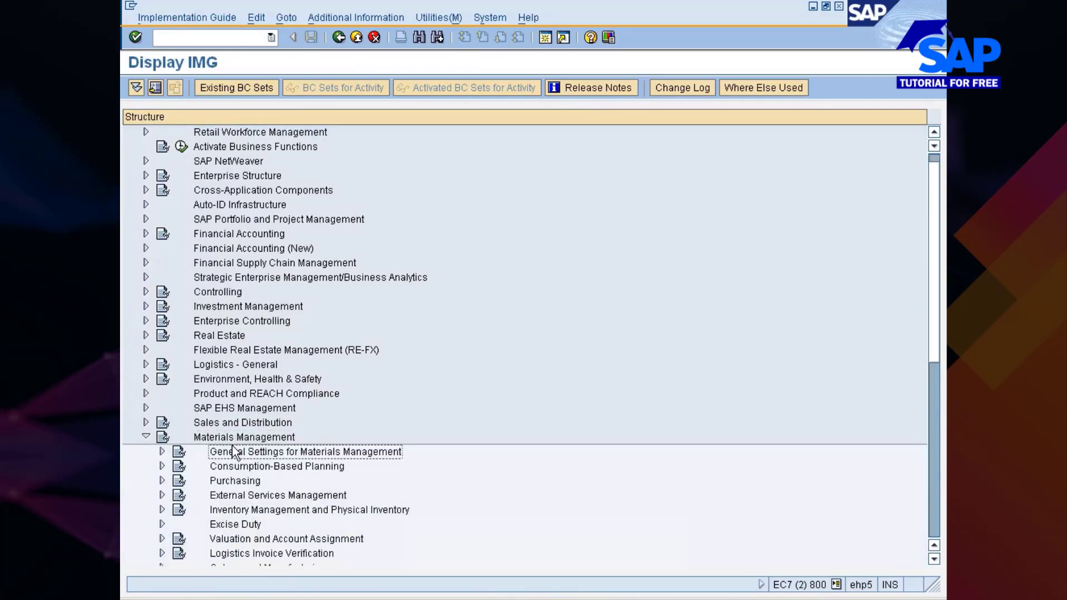
pyautogui.press('Down')
pyautogui.press('Up')
pyautogui.press('Right')
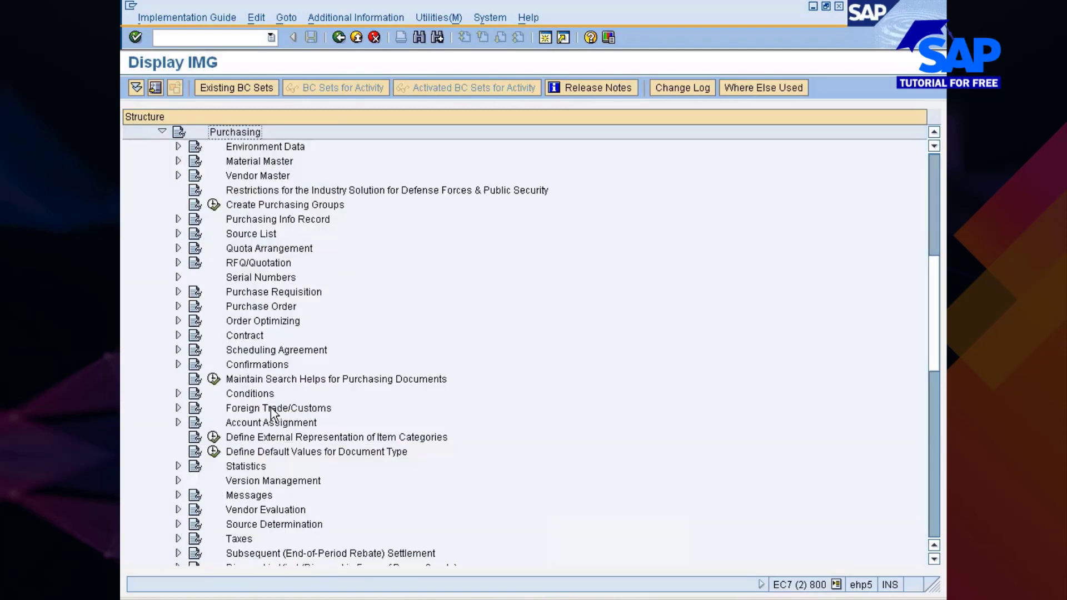
pyautogui.click(162, 134)
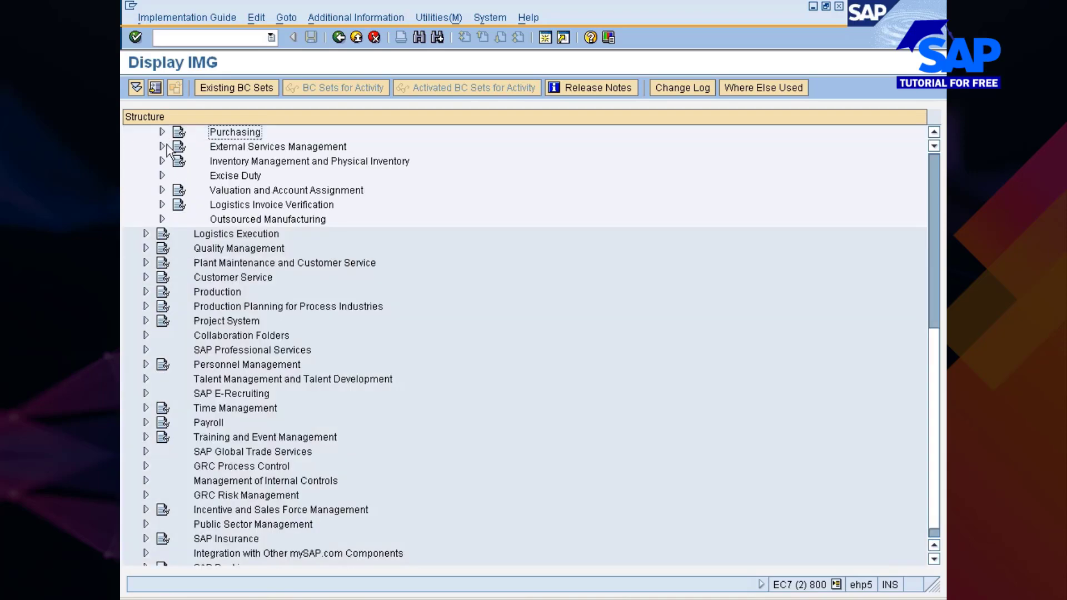
pyautogui.click(162, 161)
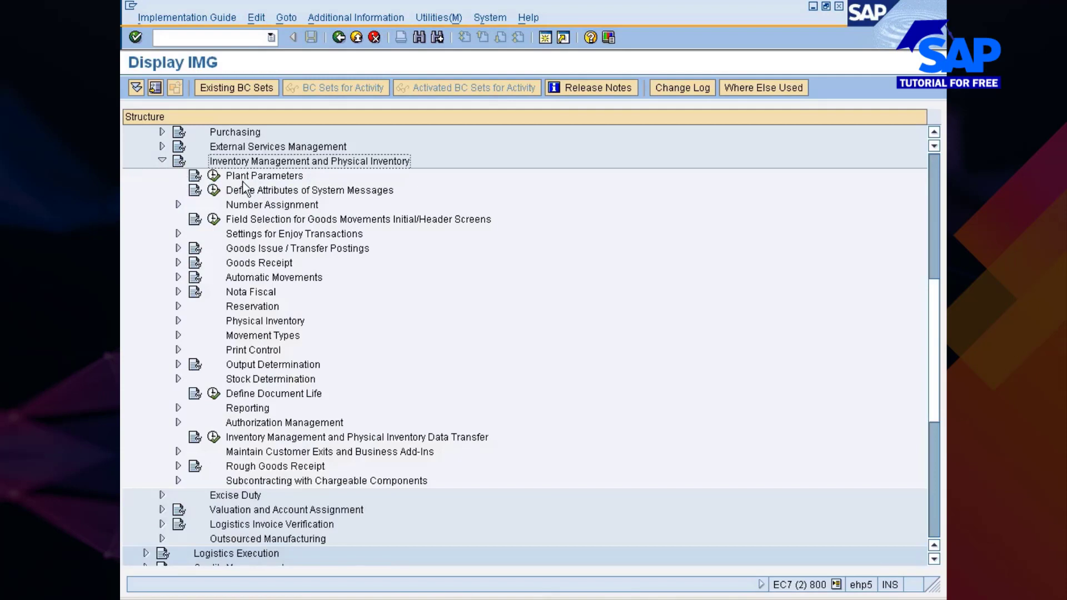
pyautogui.click(214, 177)
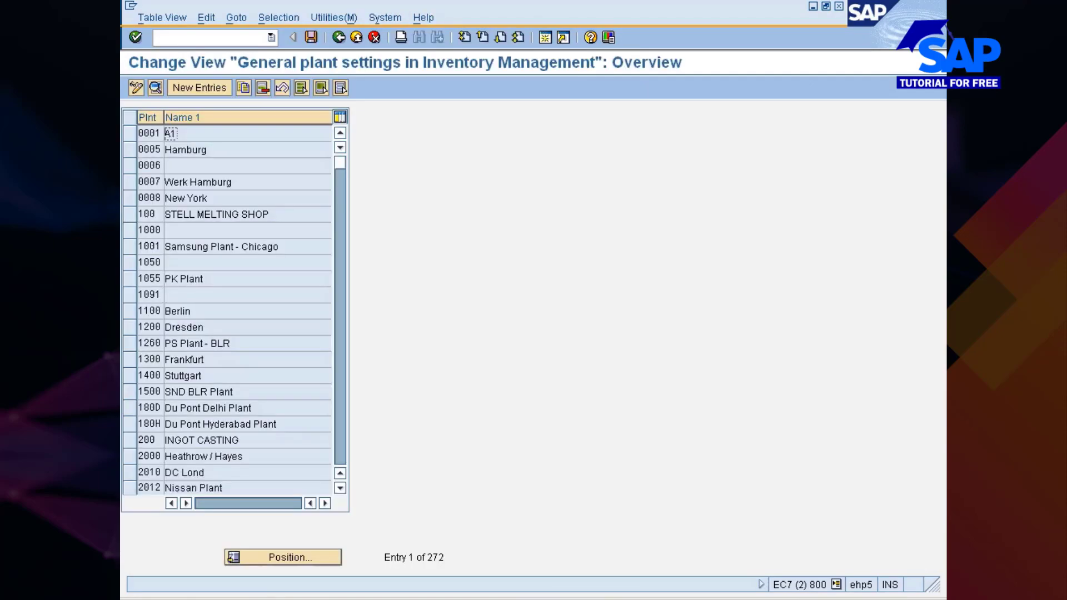
# Find plant 777c in the general plant settings and open its details.
pyautogui.click(285, 558)
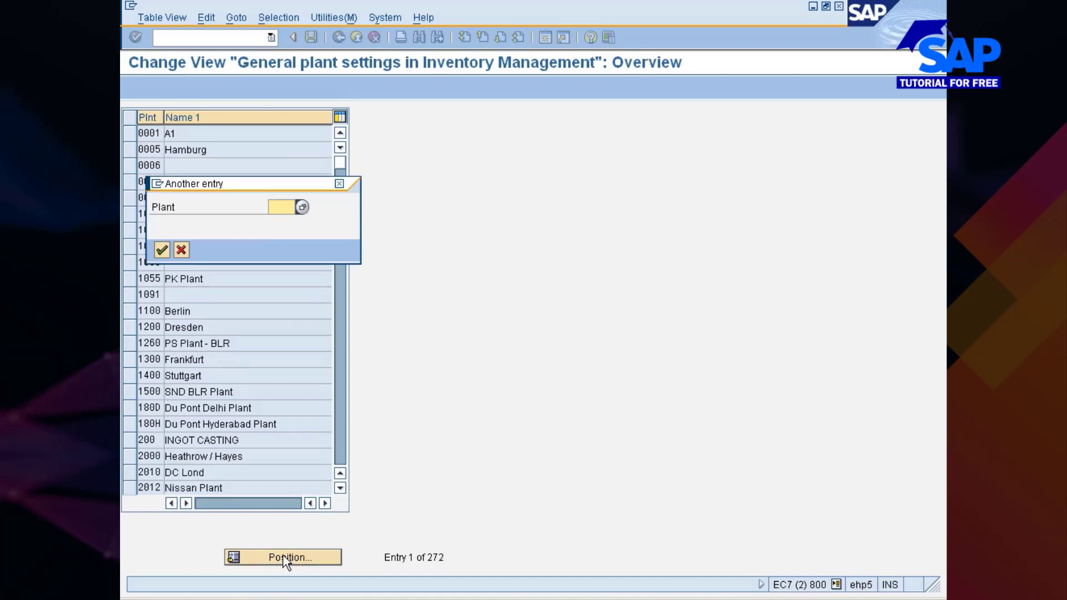
pyautogui.write('777c')
pyautogui.press('Return')
pyautogui.press('Return')
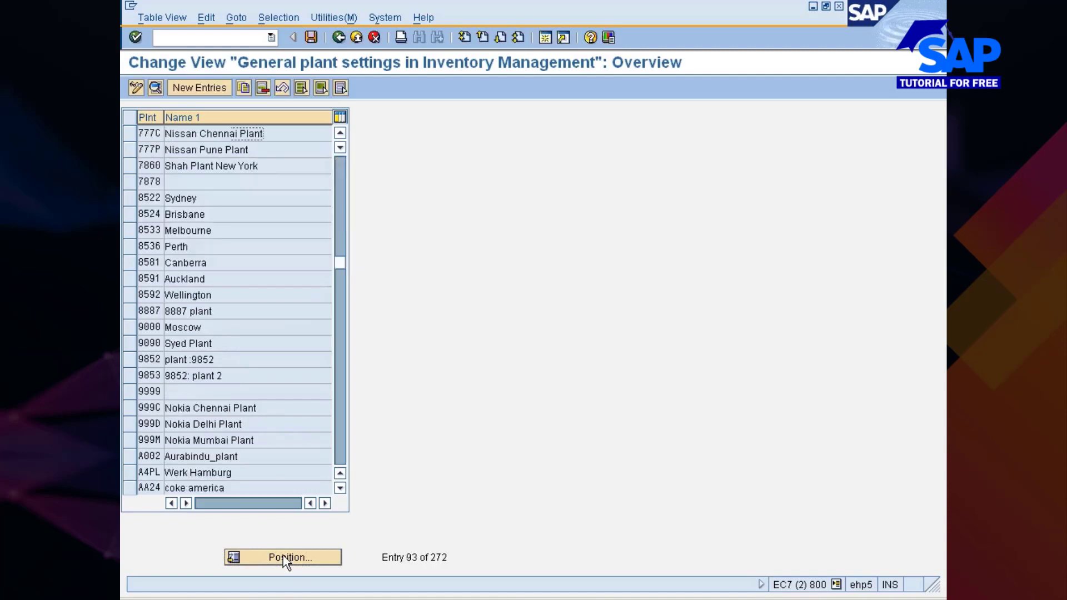
pyautogui.click(130, 134)
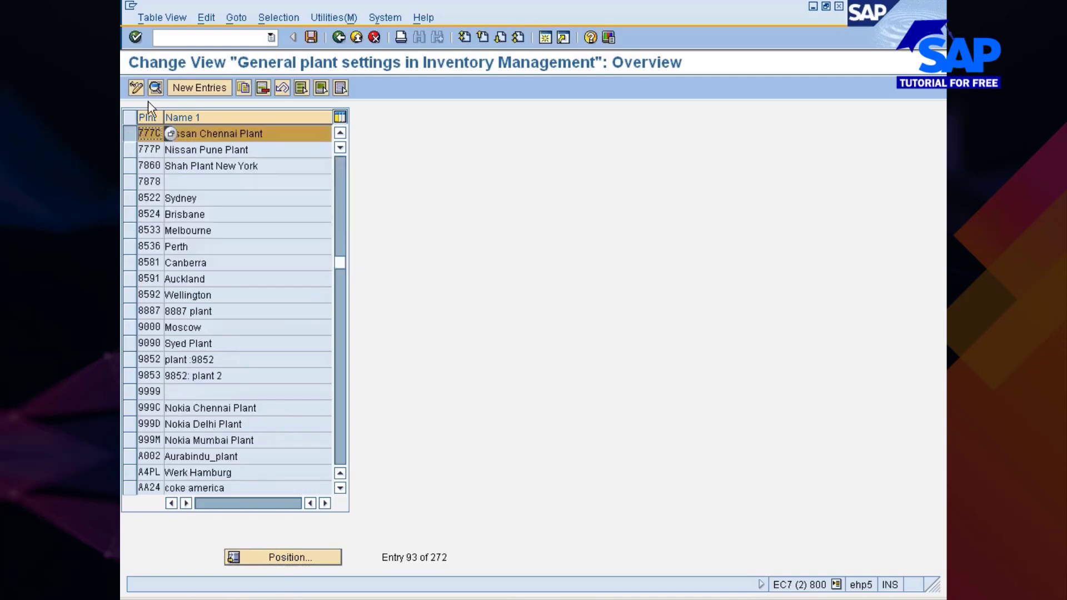
pyautogui.click(155, 88)
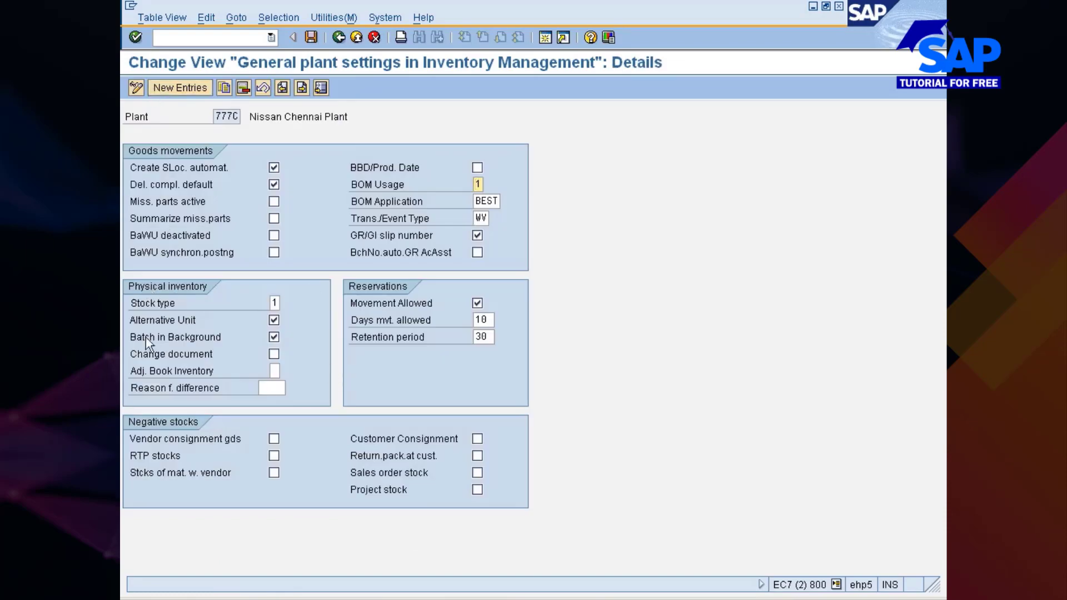
# View the stock type choices in plant 777C's physical inventory settings and close the list without choosing one.
pyautogui.click(273, 302)
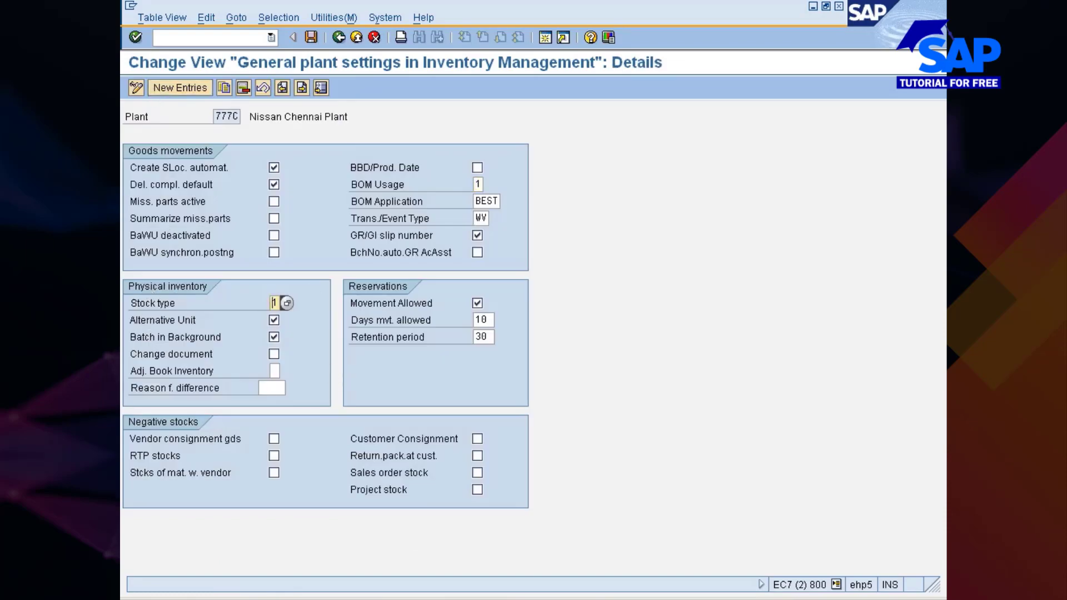
pyautogui.click(284, 303)
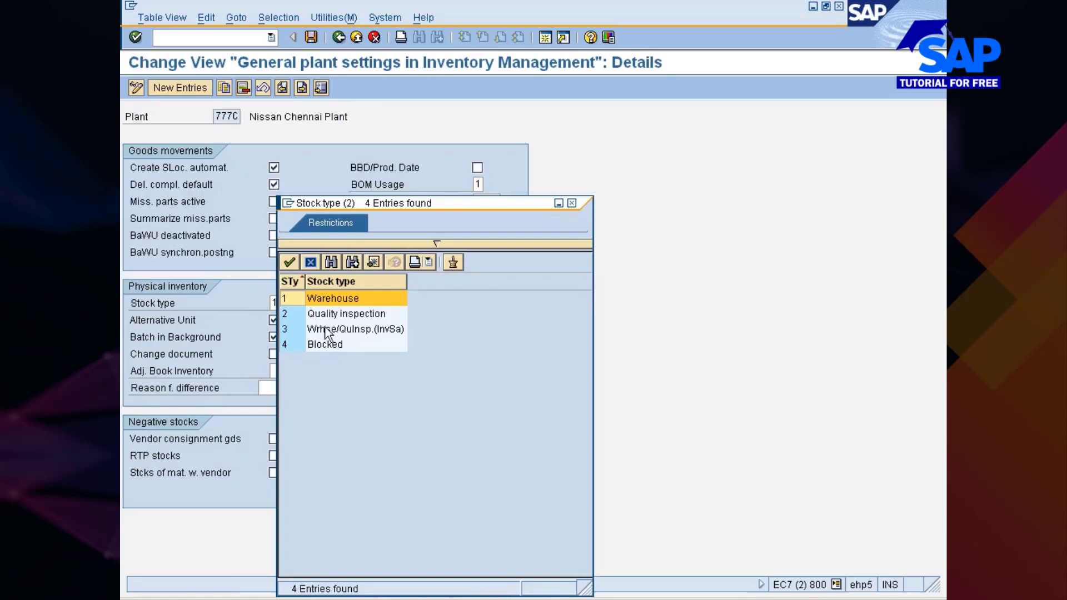
pyautogui.click(571, 203)
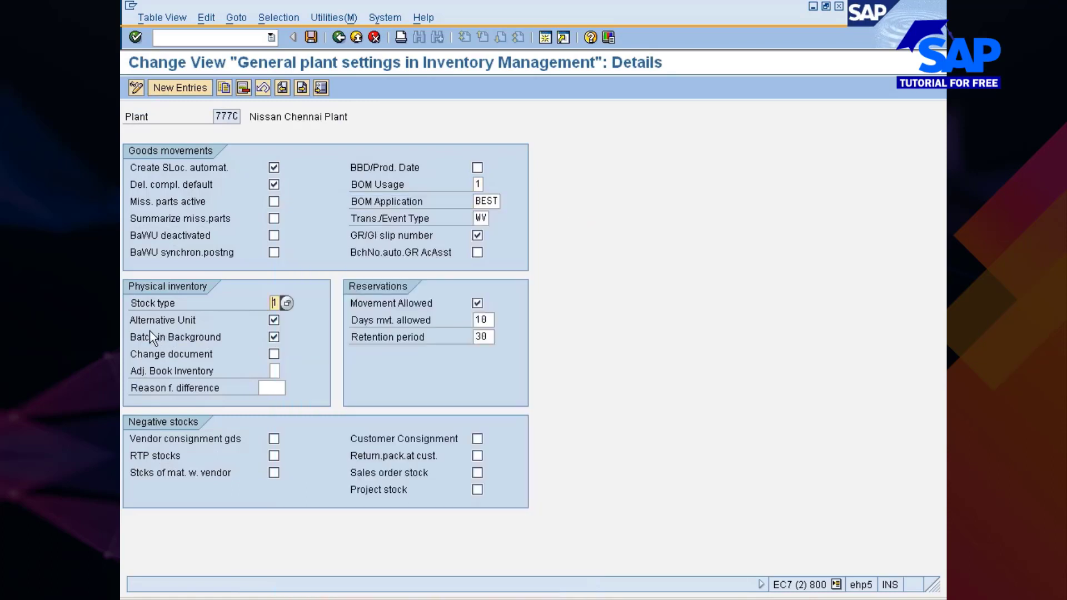
# Compare plant 777C's Batch in Background setting with the BD column of the new physical inventory document's items.
pyautogui.click(273, 335)
pyautogui.hotkey('alt', 'Tab')
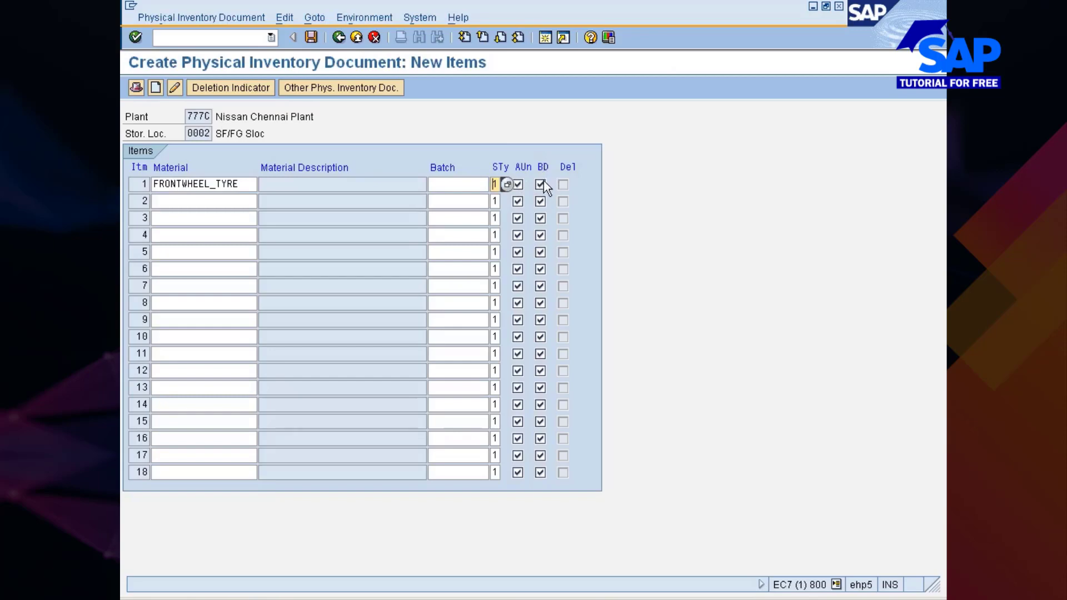
pyautogui.hotkey('alt', 'Tab')
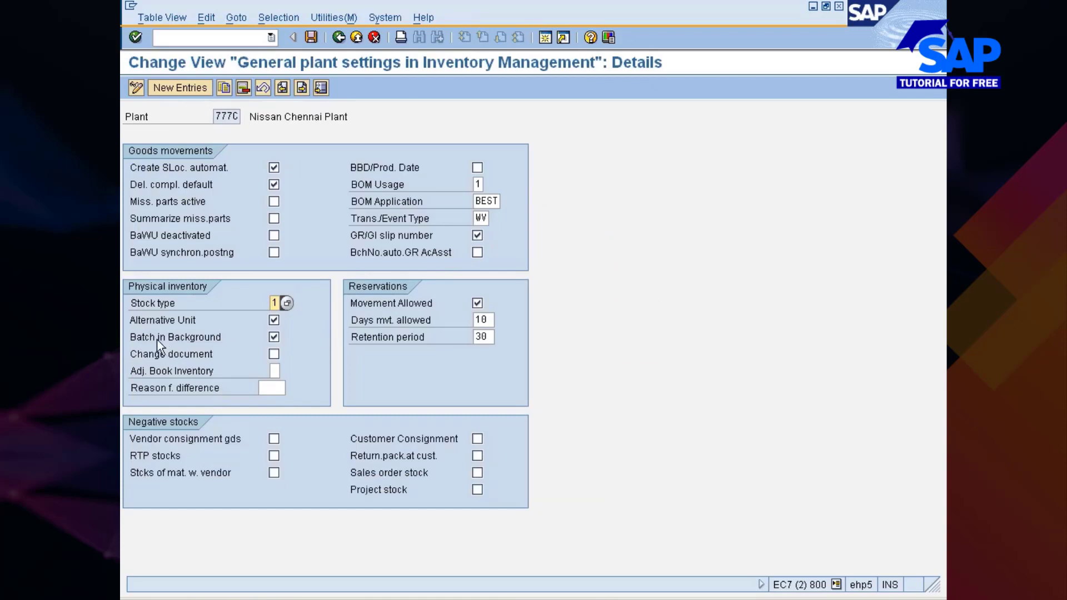
# Compare plant 777C's physical inventory settings with the AUn and BD defaults on the new document's items, ending on the item list.
pyautogui.hotkey('alt', 'Tab')
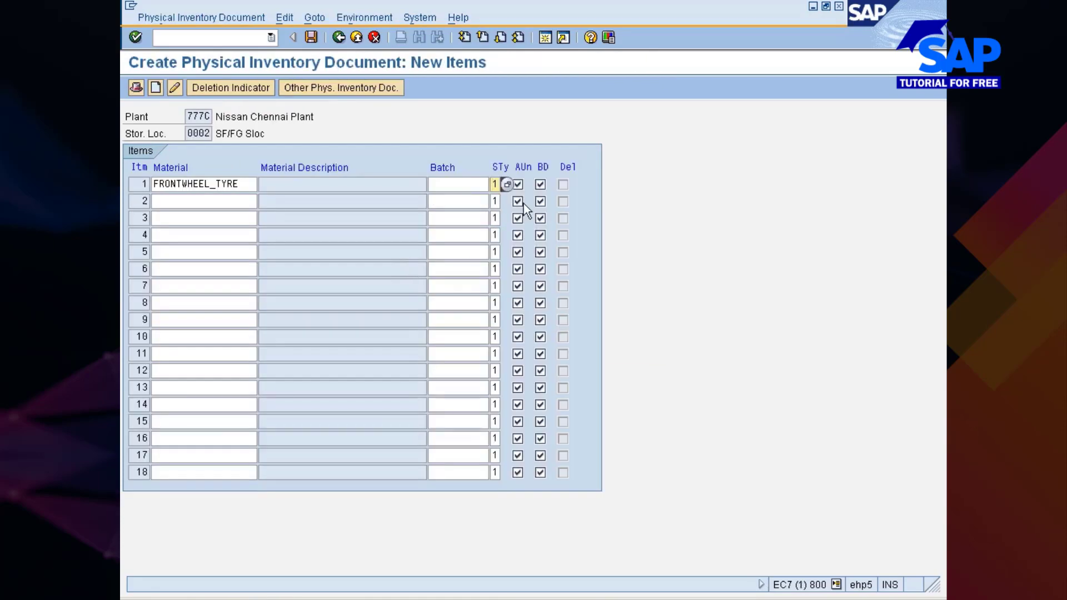
pyautogui.hotkey('alt', 'Tab')
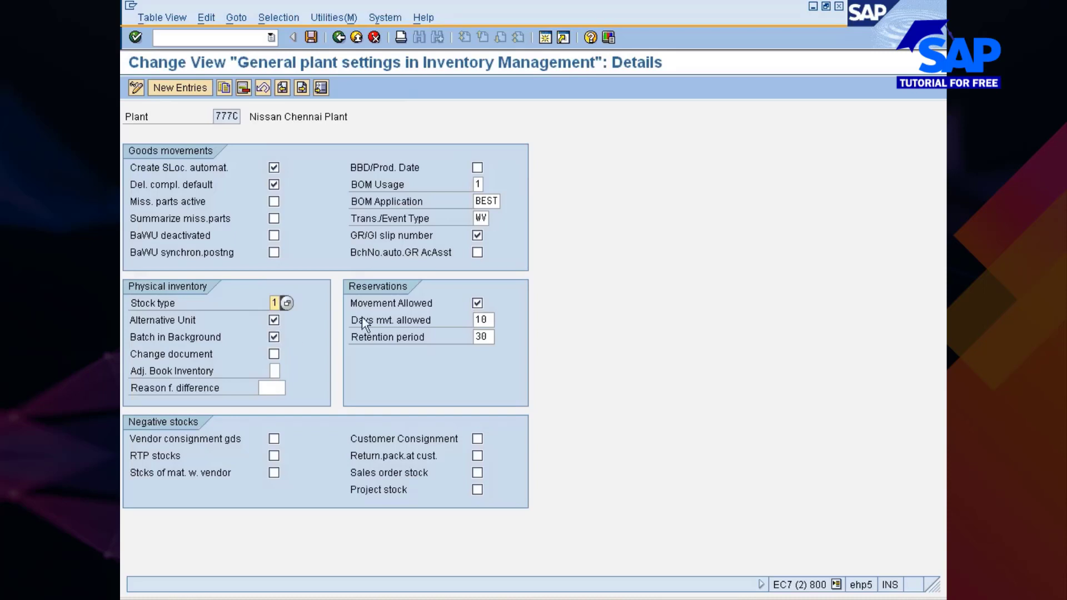
pyautogui.hotkey('alt', 'Tab')
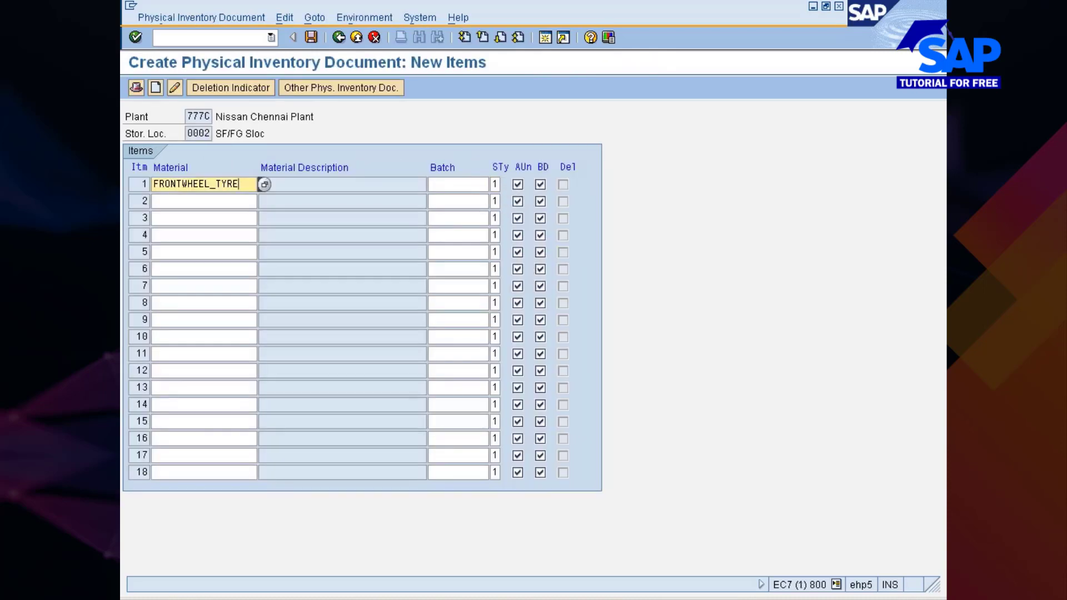
# Add FRONTWHEEL_TYRE as the second item with stock type 2 (quality inspection) and save the physical inventory document.
pyautogui.moveTo(257, 184); pyautogui.dragTo(153, 184)
pyautogui.hotkey('ctrl', 'c')
pyautogui.click(255, 201)
pyautogui.hotkey('ctrl', 'v')
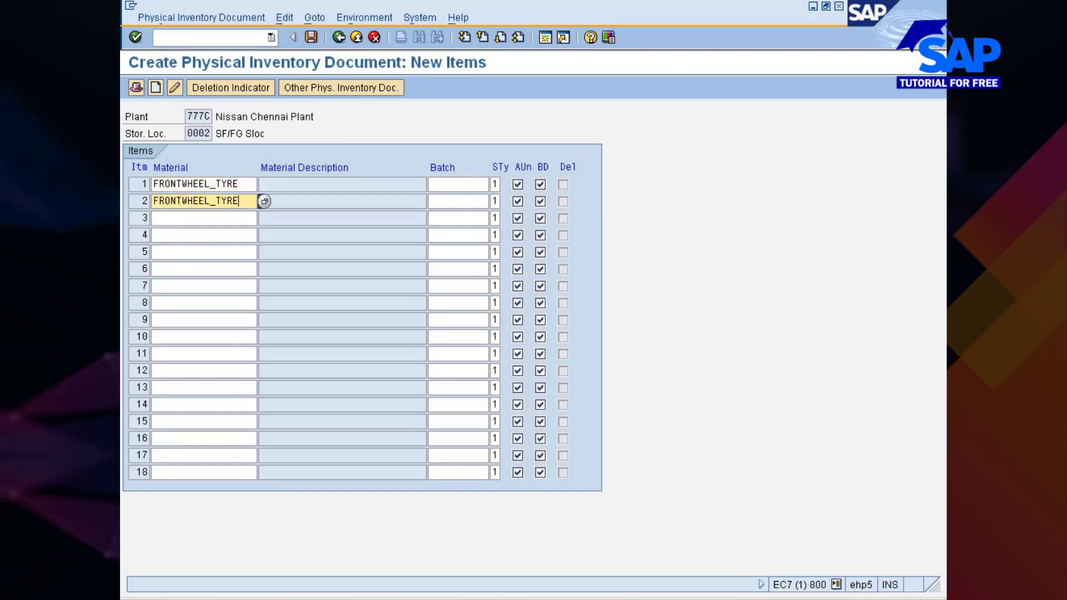
pyautogui.click(452, 202)
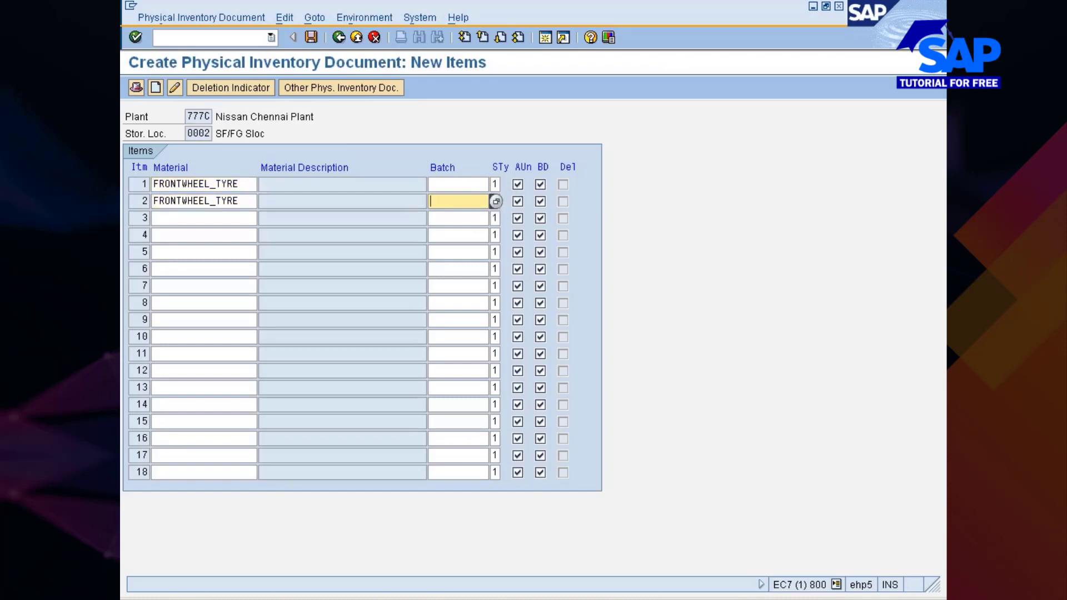
pyautogui.press('Tab')
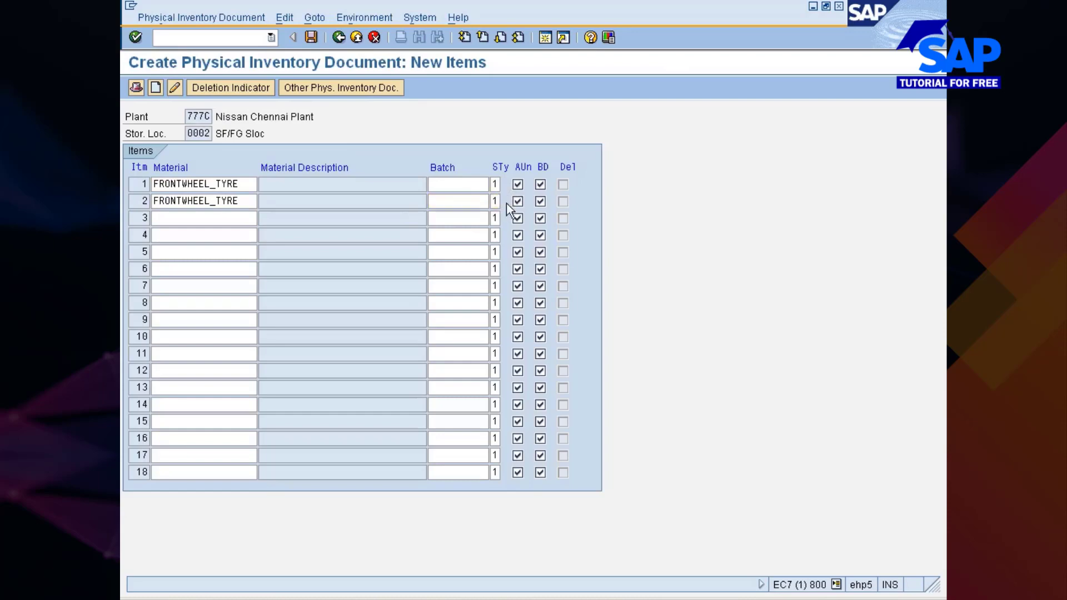
pyautogui.click(506, 202)
pyautogui.doubleClick(515, 290)
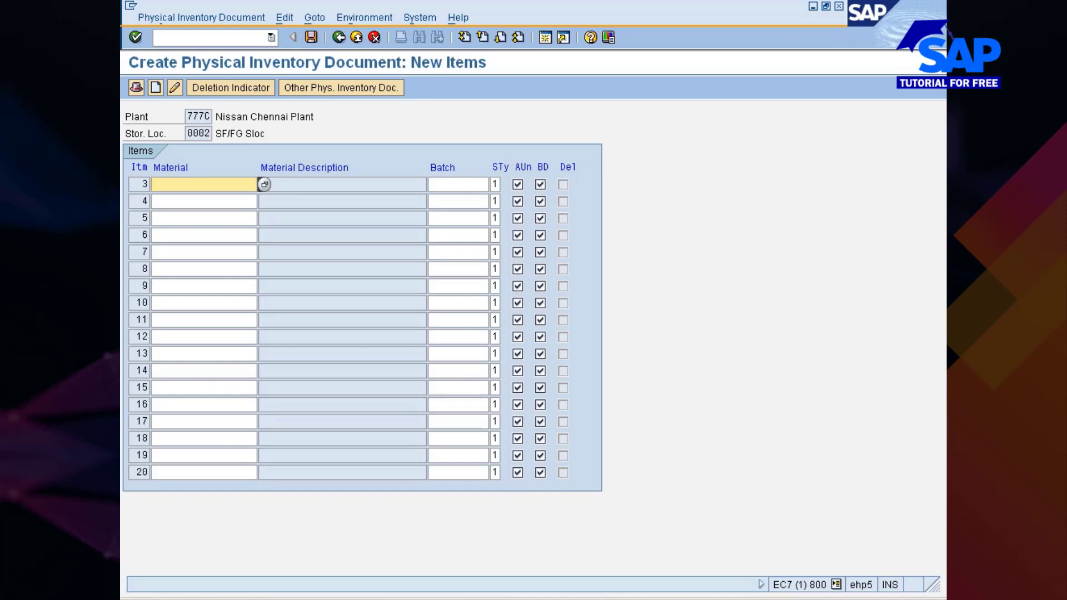
pyautogui.click(312, 37)
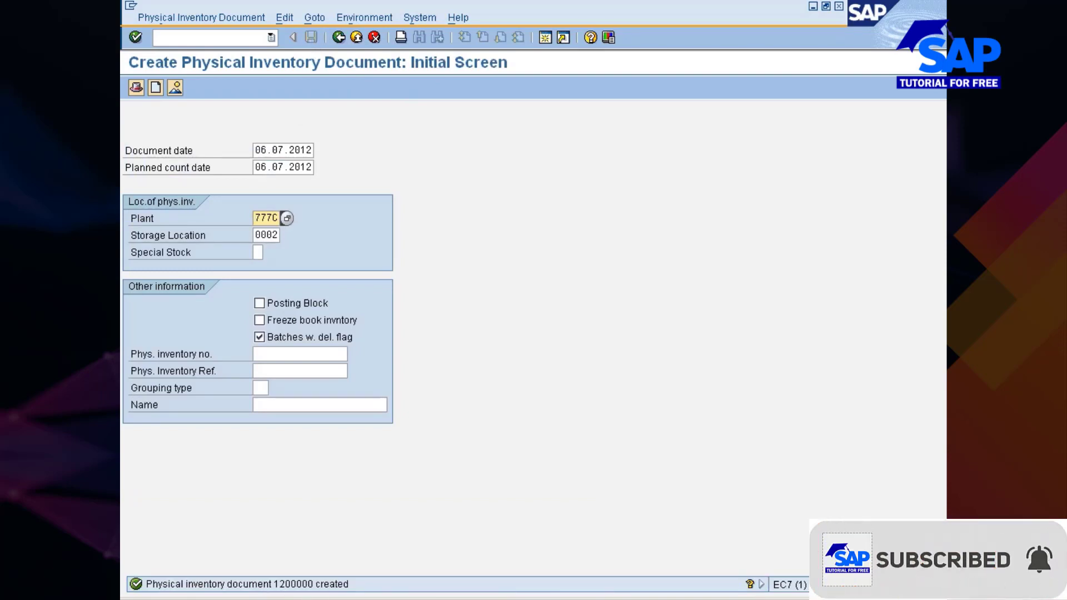
pyautogui.click(525, 598)
pyautogui.click(533, 557)
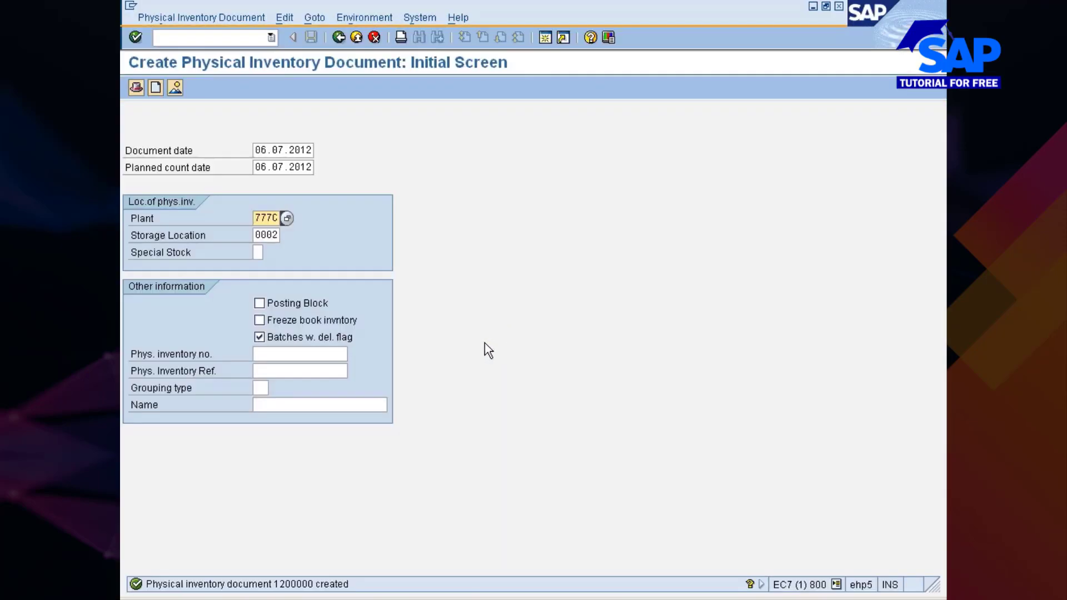
# Leave document creation and open the MI21 transaction for printing physical inventory documents.
pyautogui.click(339, 37)
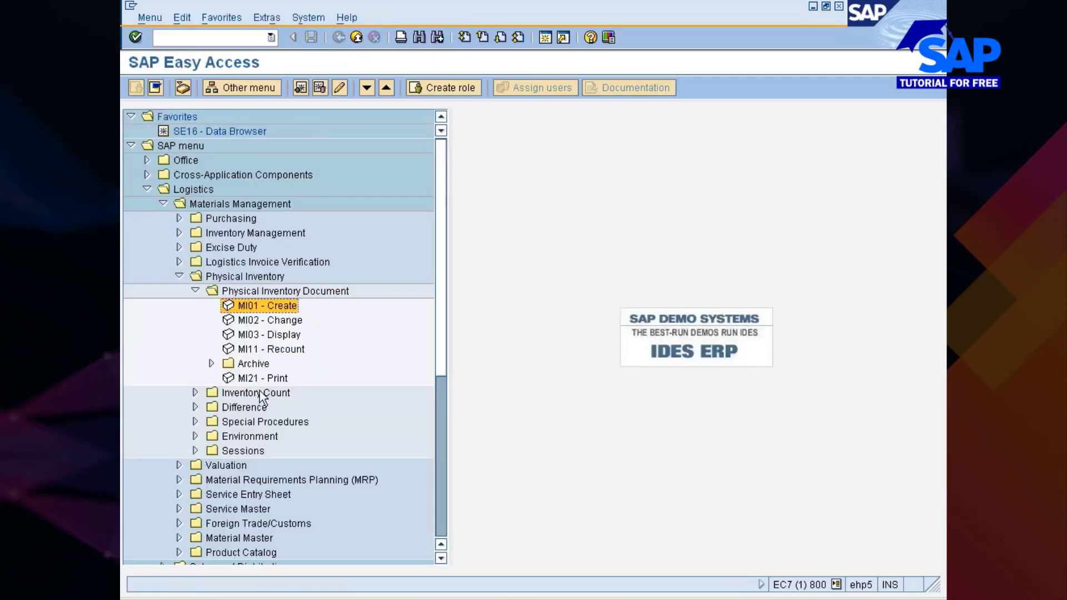
pyautogui.click(257, 384)
pyautogui.doubleClick(256, 381)
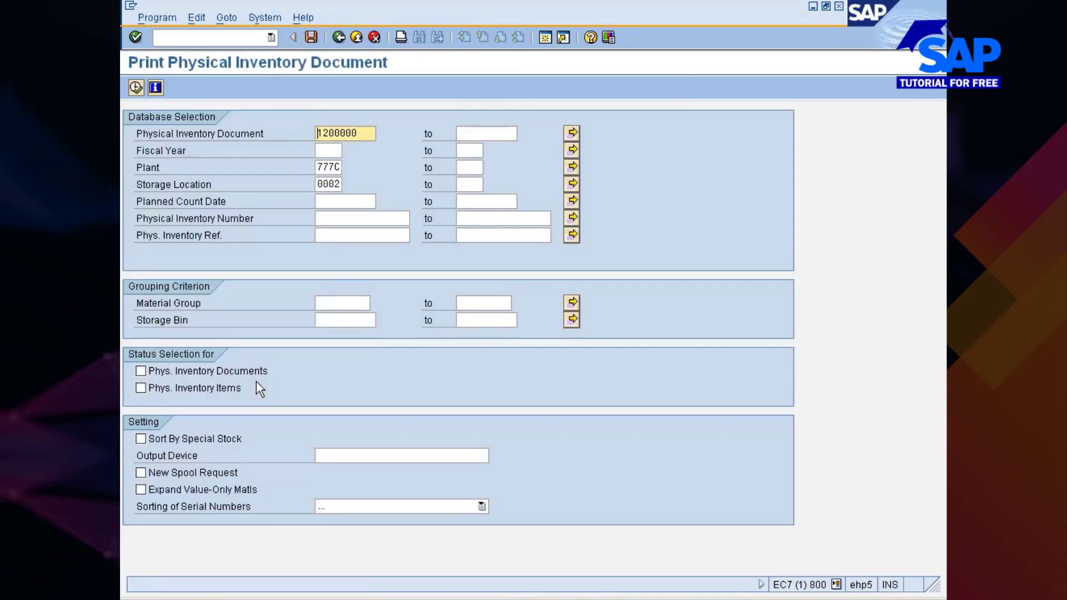
# Preview the physical inventory document's printout with status selection for Phys. Inventory Documents and output device LP01, keeping all count statuses.
pyautogui.click(234, 371)
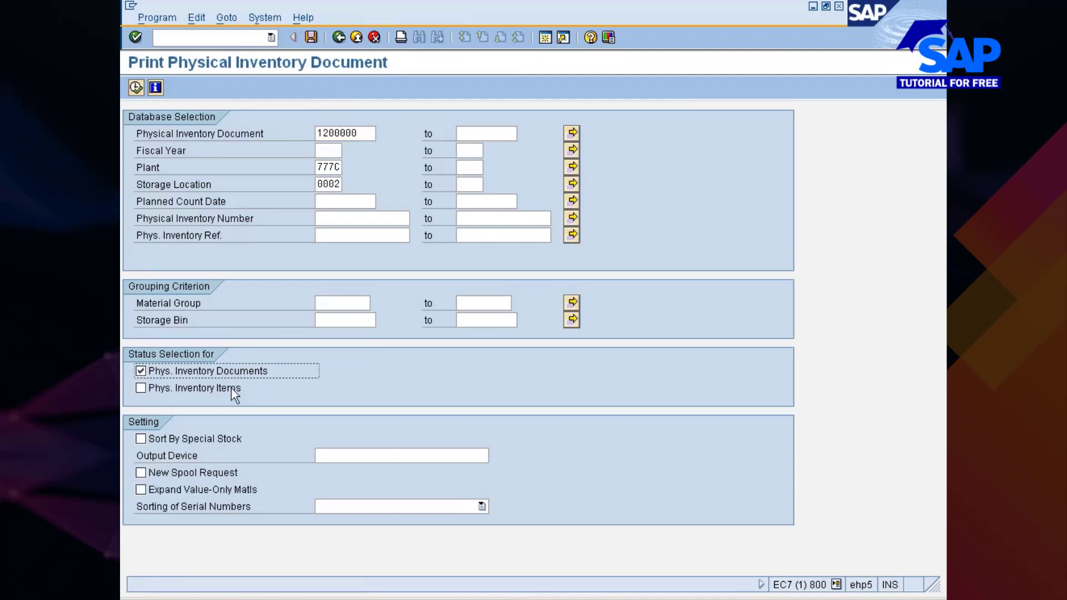
pyautogui.click(355, 456)
pyautogui.write('l')
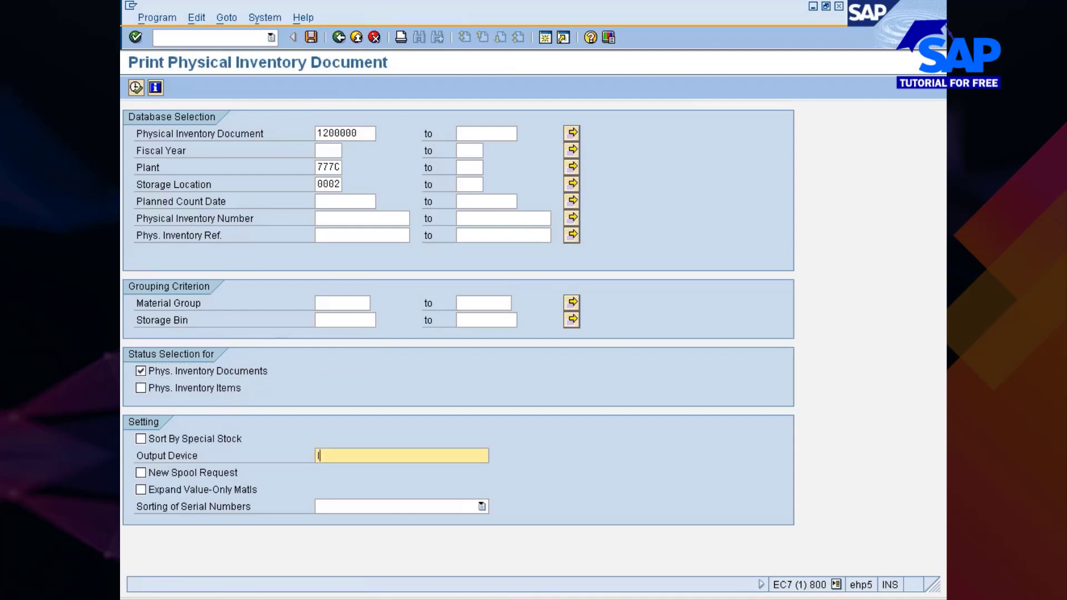
pyautogui.write('p01')
pyautogui.press('Return')
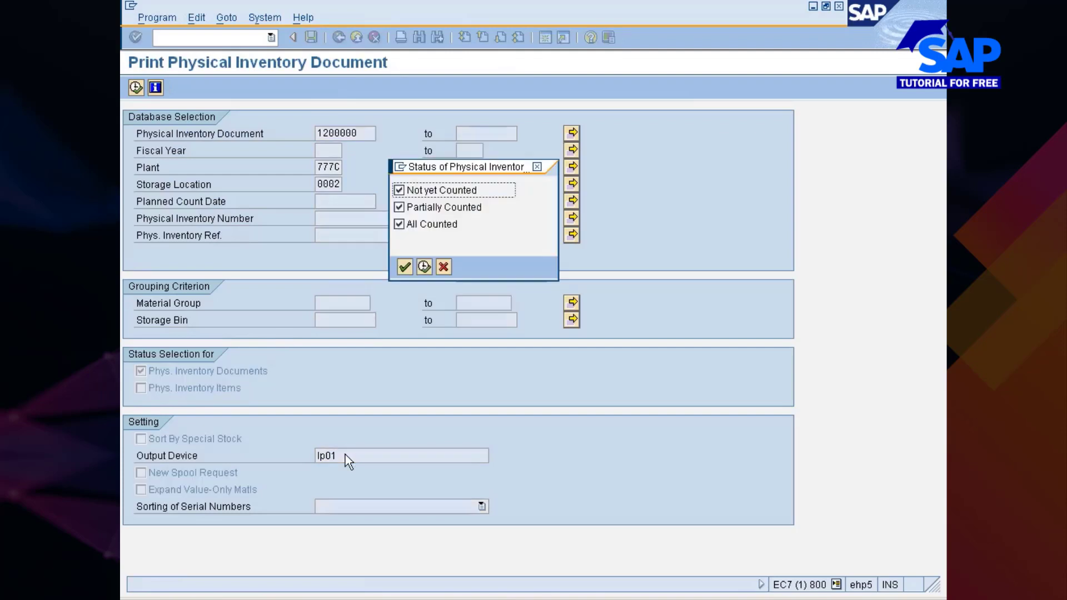
pyautogui.click(424, 267)
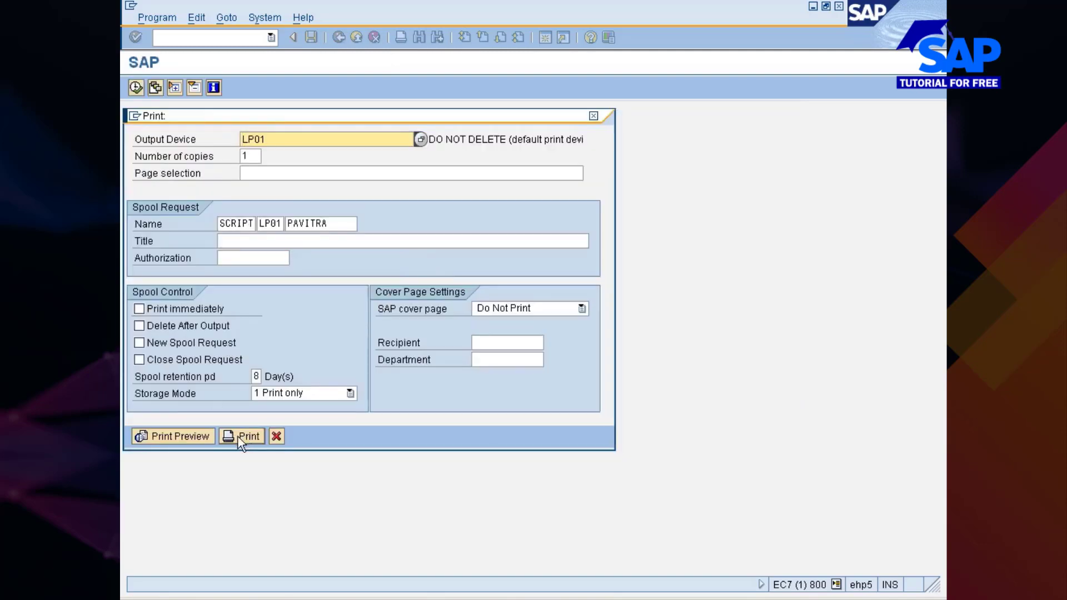
pyautogui.click(199, 437)
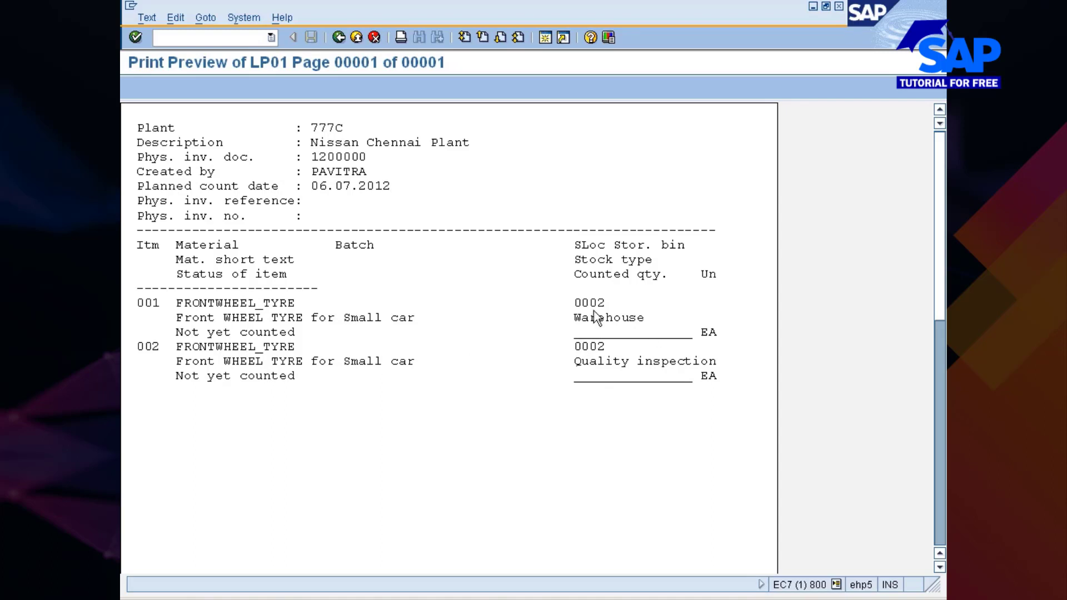
# Run the MMBE stock overview in a new session for material FRONTWHEEL_TYRE in plant 777C, storage location 0002.
pyautogui.write('/ommbe')
pyautogui.press('Return')
pyautogui.write('FRONTWHEEL_TYRE')
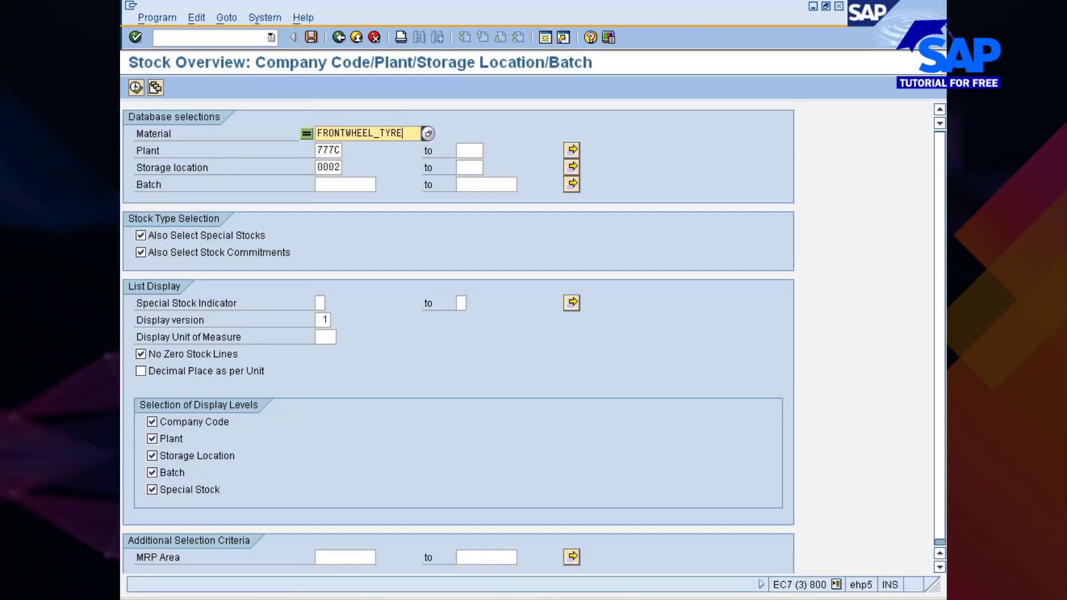
pyautogui.click(140, 88)
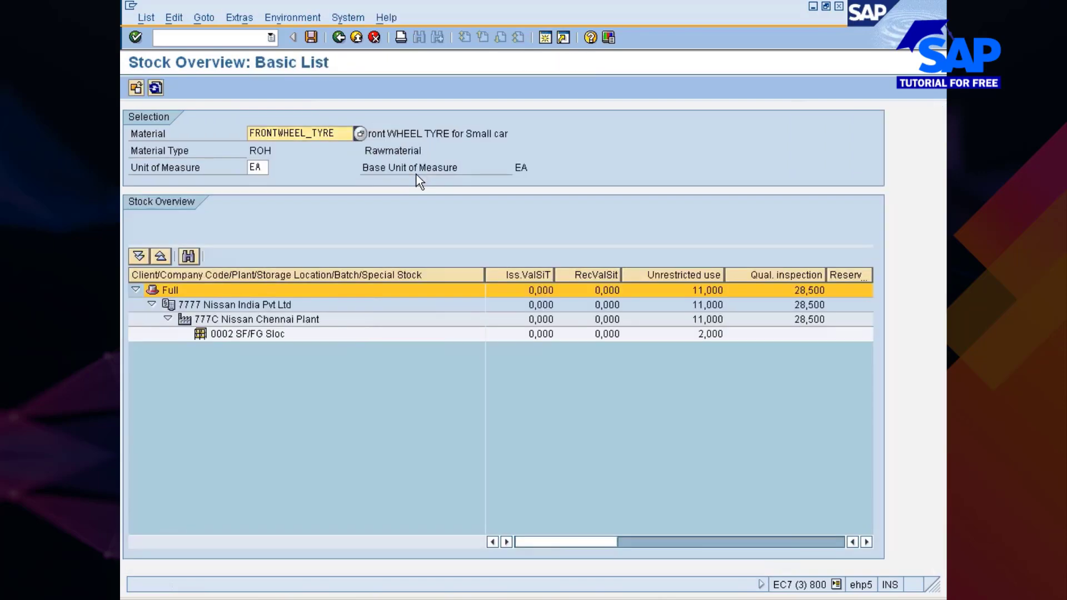
# Examine the unrestricted-use stock in storage location 0002 and the quality inspection stock of plant 777C.
pyautogui.click(709, 336)
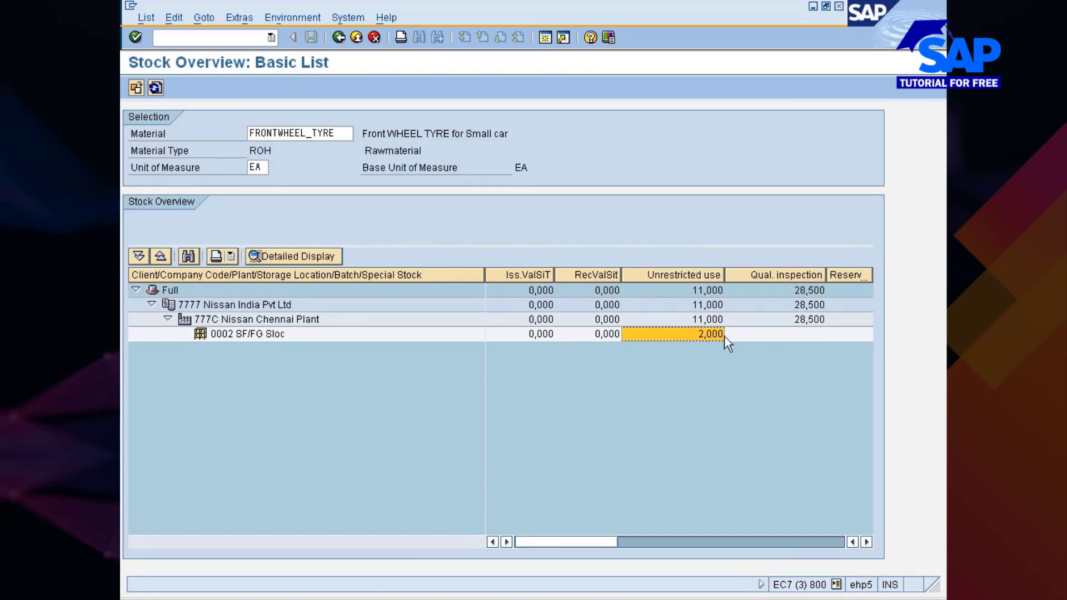
pyautogui.click(812, 320)
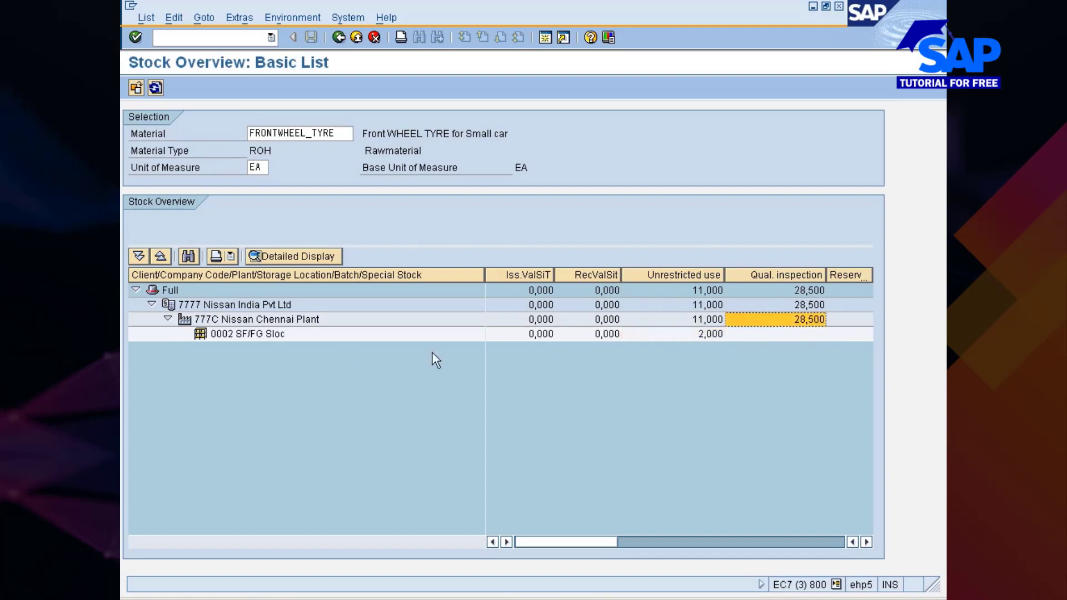
pyautogui.click(709, 334)
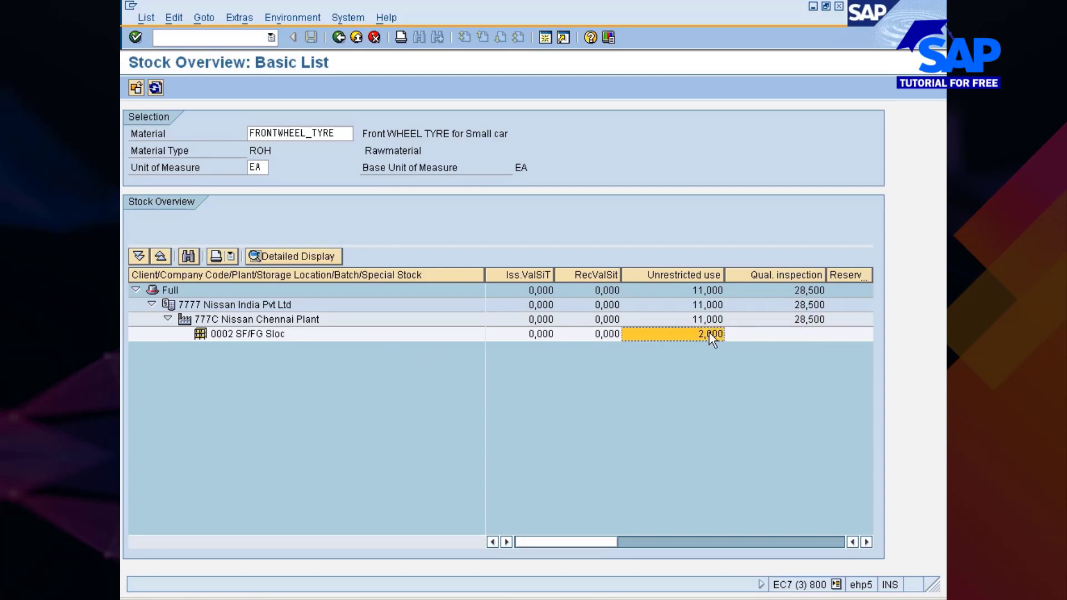
pyautogui.doubleClick(709, 333)
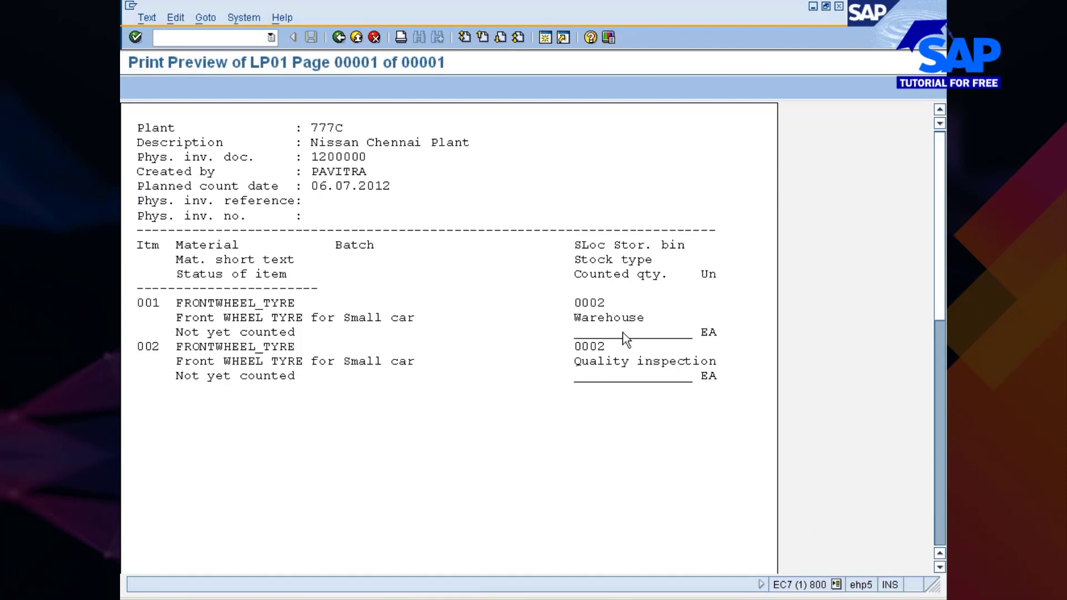
# Switch to the presentation to review the Physical Inventory Process flowchart, and return to the stock overview.
pyautogui.hotkey('alt', 'Tab')
pyautogui.hotkey('alt', 'Tab')
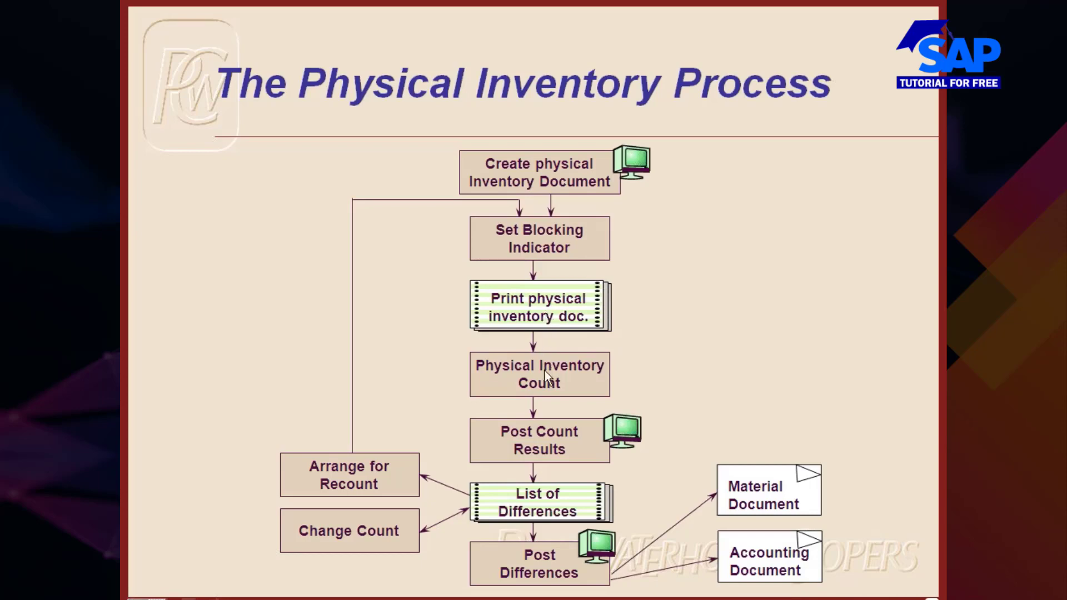
pyautogui.hotkey('alt', 'Tab')
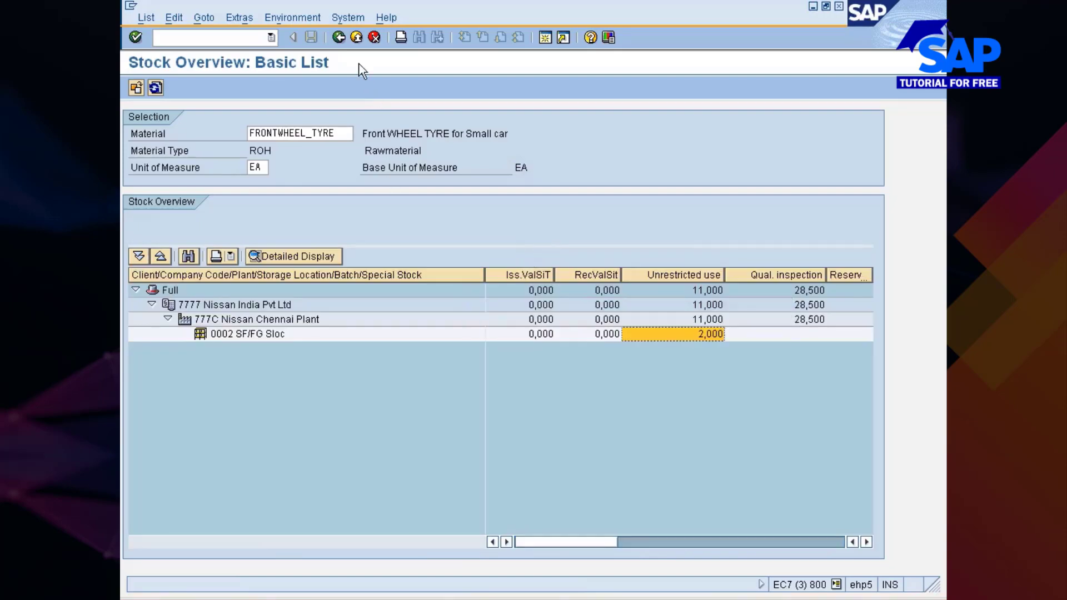
# Leave the print preview and print transaction, and open the physical inventory document's items for change with MI02.
pyautogui.click(343, 40)
pyautogui.hotkey('alt', 'Tab')
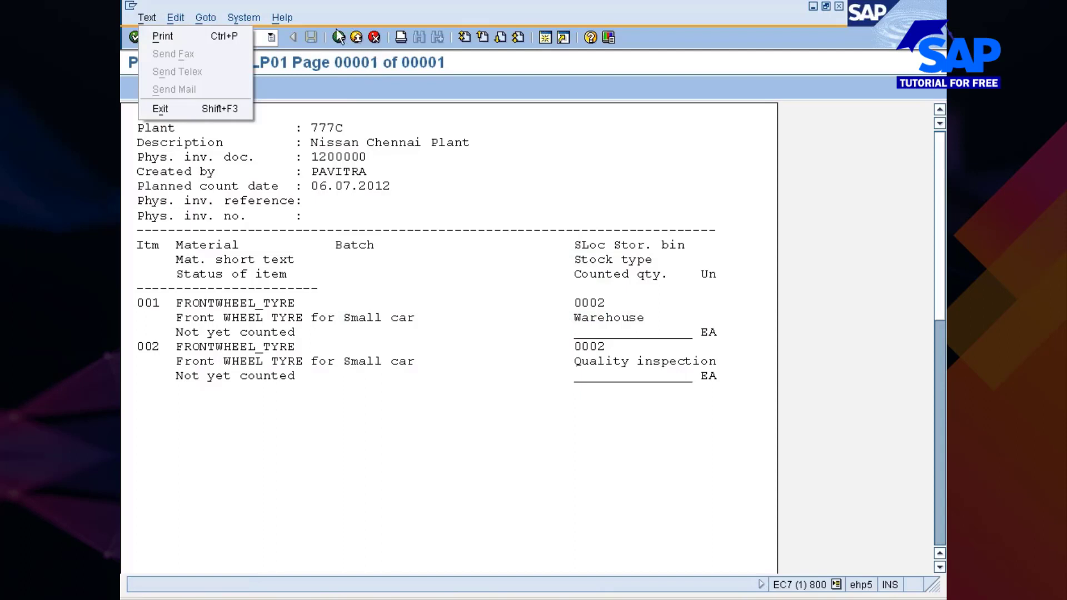
pyautogui.click(338, 37)
pyautogui.click(339, 37)
pyautogui.click(338, 37)
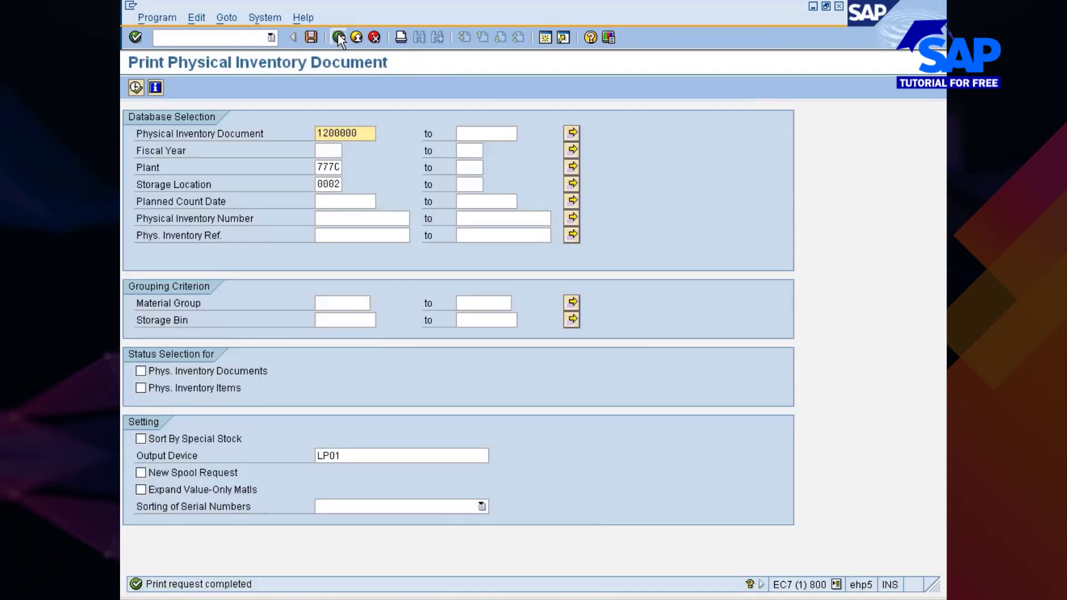
pyautogui.click(338, 34)
pyautogui.doubleClick(259, 319)
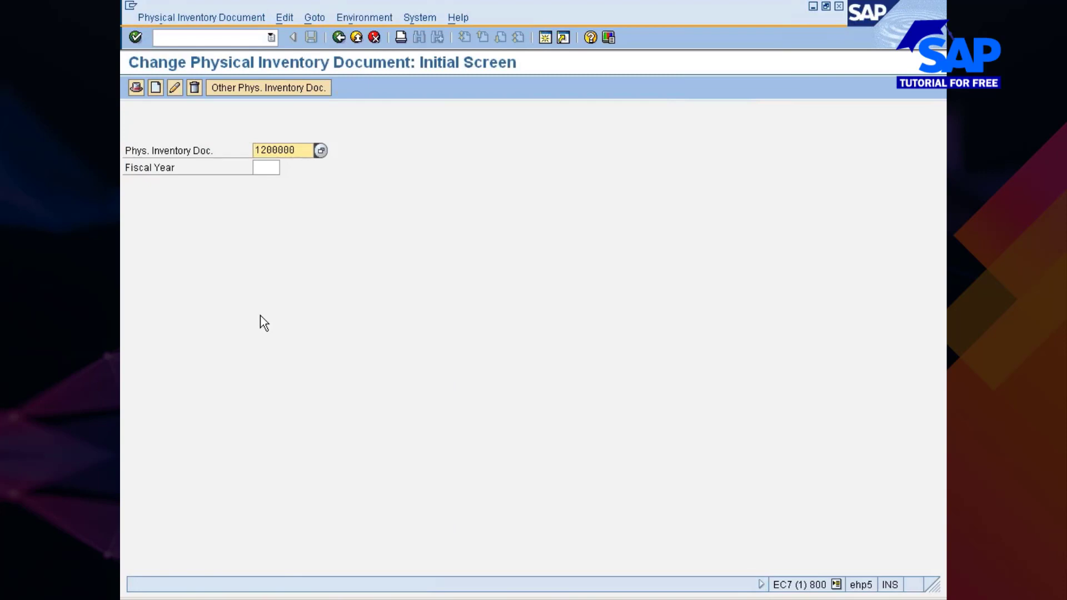
pyautogui.press('Return')
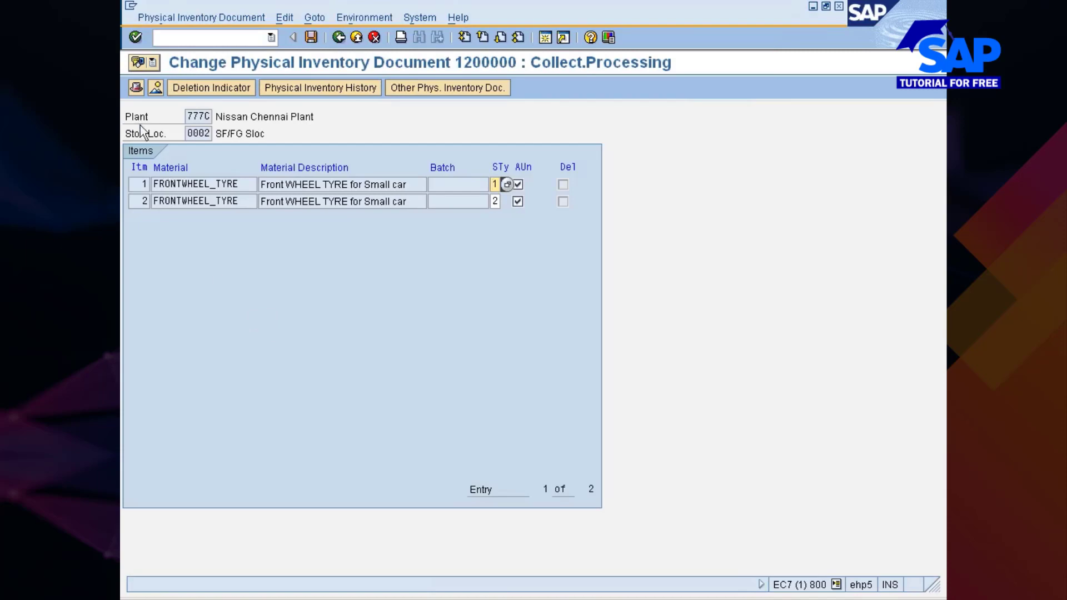
# Activate Posting Block in the physical inventory document's header and save the document.
pyautogui.click(137, 88)
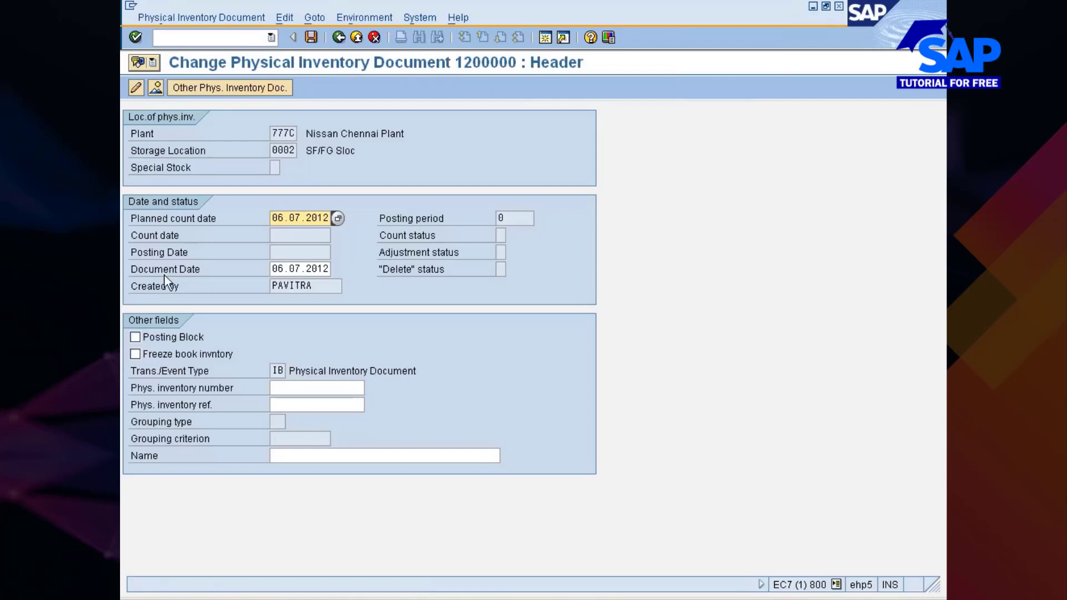
pyautogui.click(175, 342)
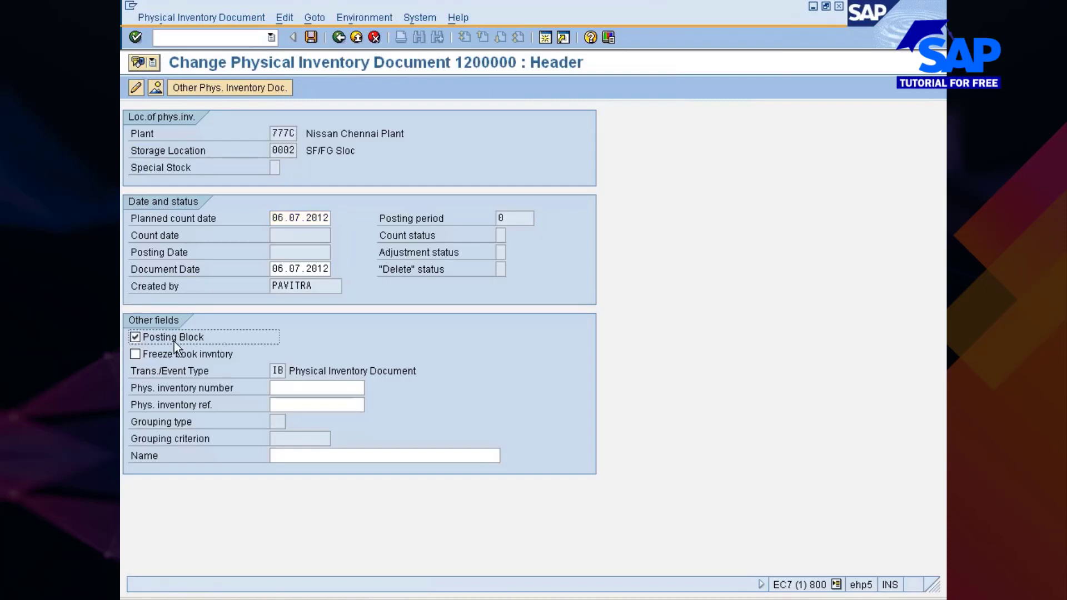
pyautogui.click(311, 37)
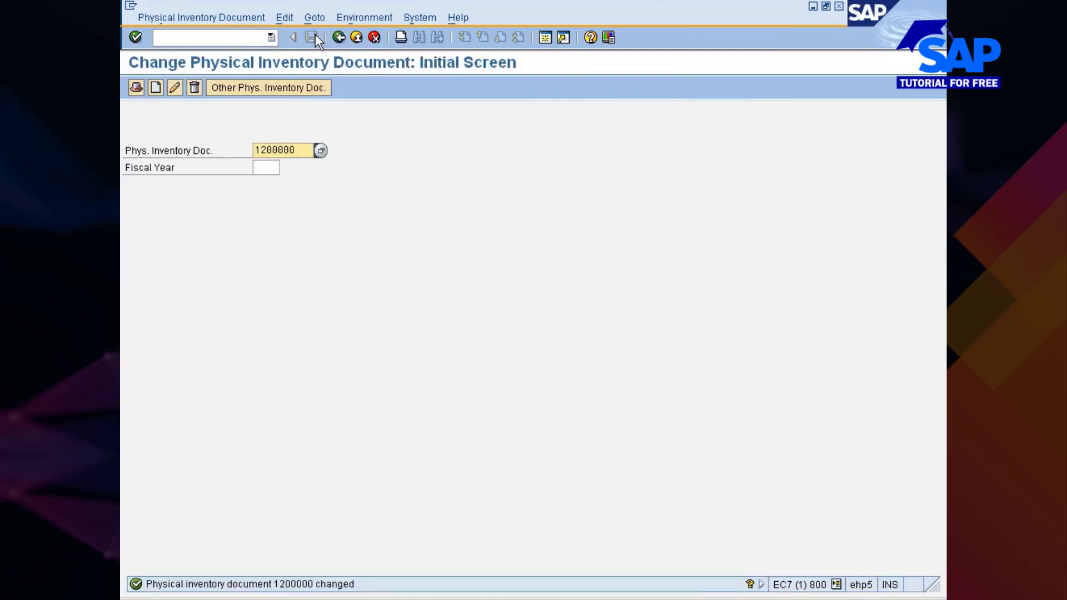
# Open the MB1A goods issue transaction in a new session and start entering items with movement type 201.
pyautogui.click(209, 38)
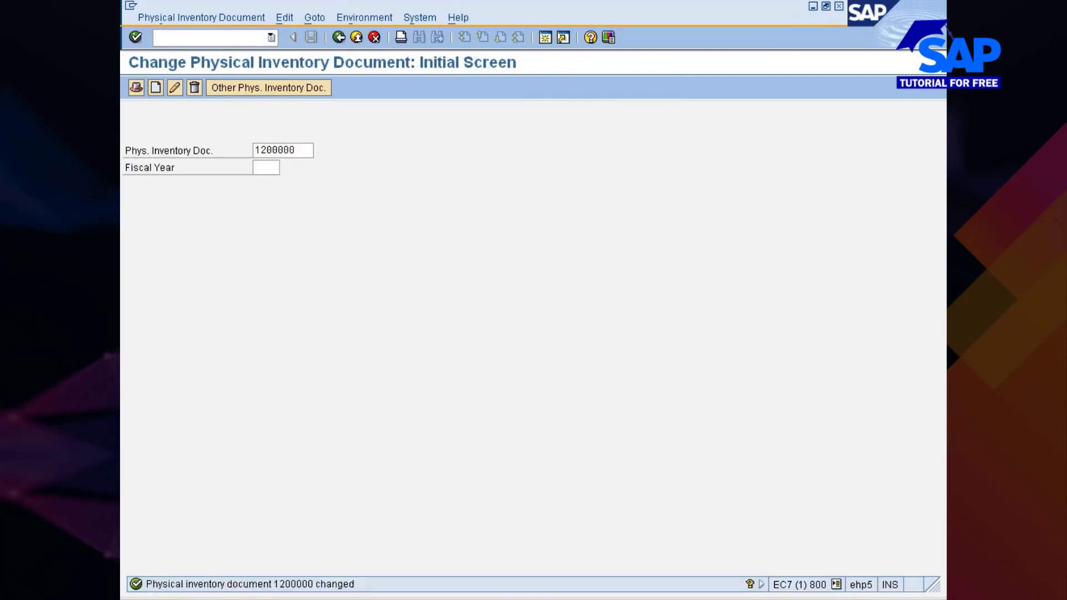
pyautogui.write('/omb1a')
pyautogui.press('Return')
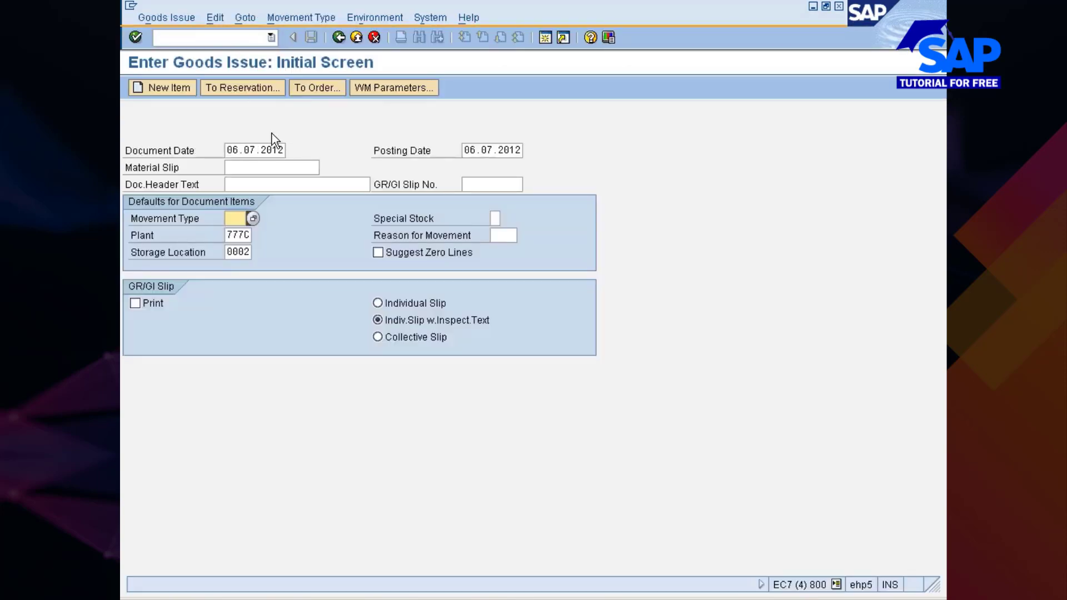
pyautogui.write('201')
pyautogui.press('Return')
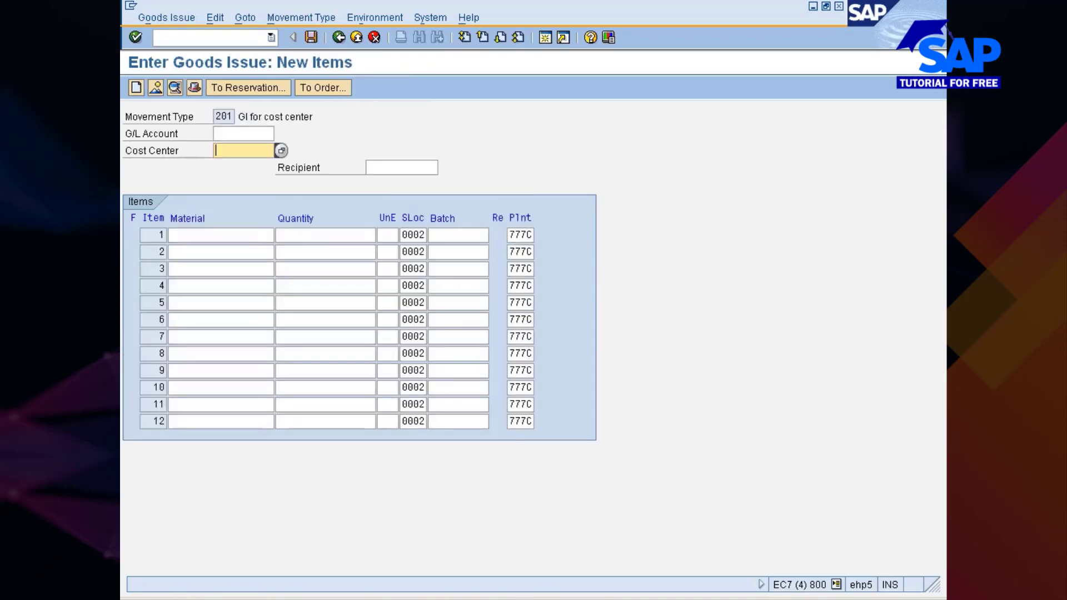
# Enter cost center 7777_PRD and an item for FRONTWHEEL_TYRE with quantity 1, and check the goods issue item.
pyautogui.press('BackSpace')
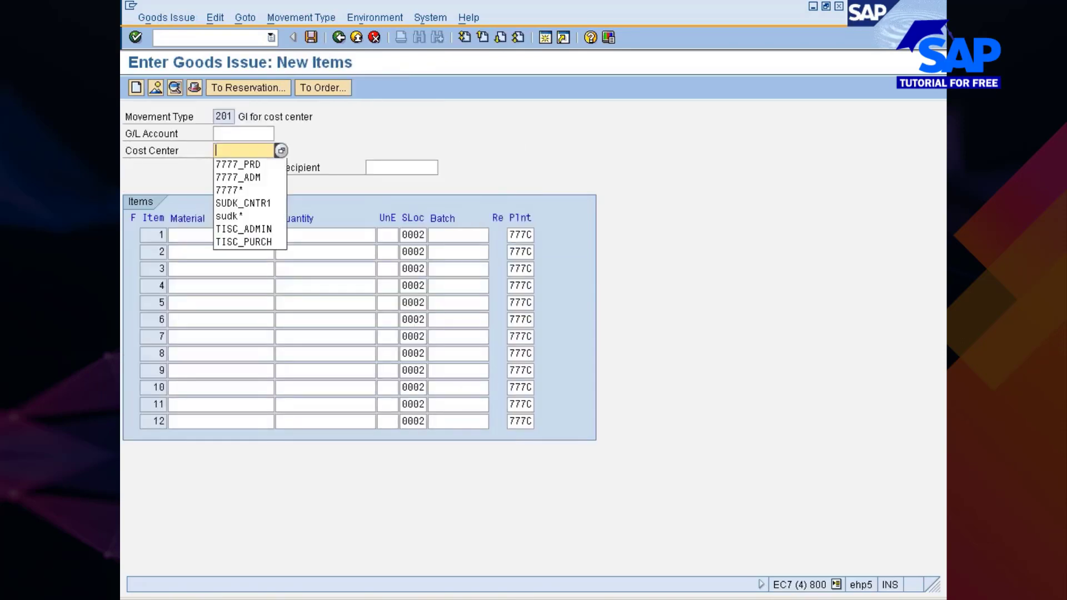
pyautogui.click(242, 164)
pyautogui.click(211, 234)
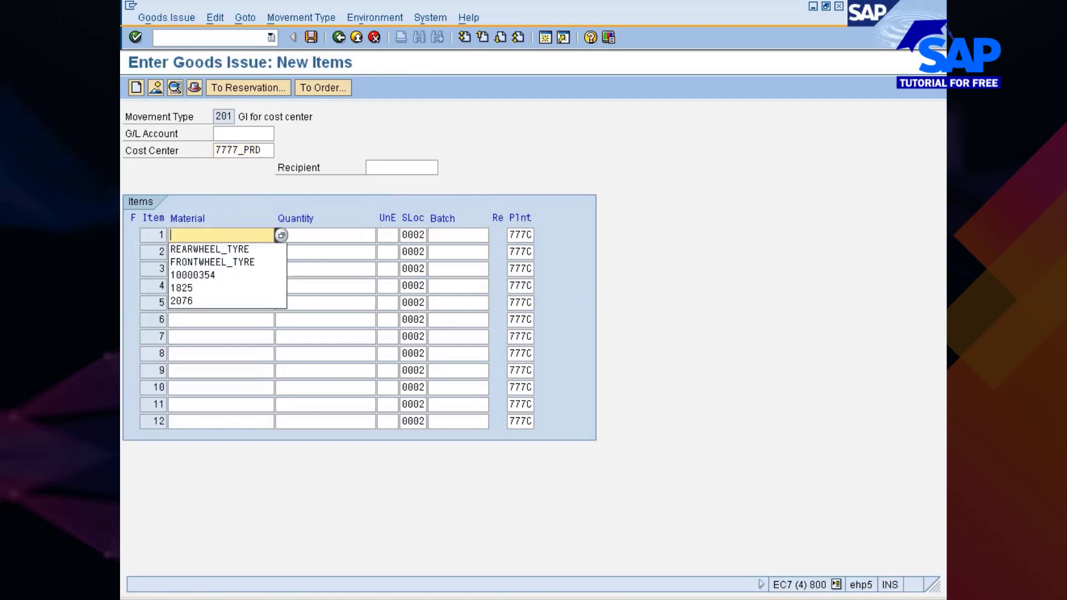
pyautogui.click(212, 257)
pyautogui.press('Tab')
pyautogui.write('1')
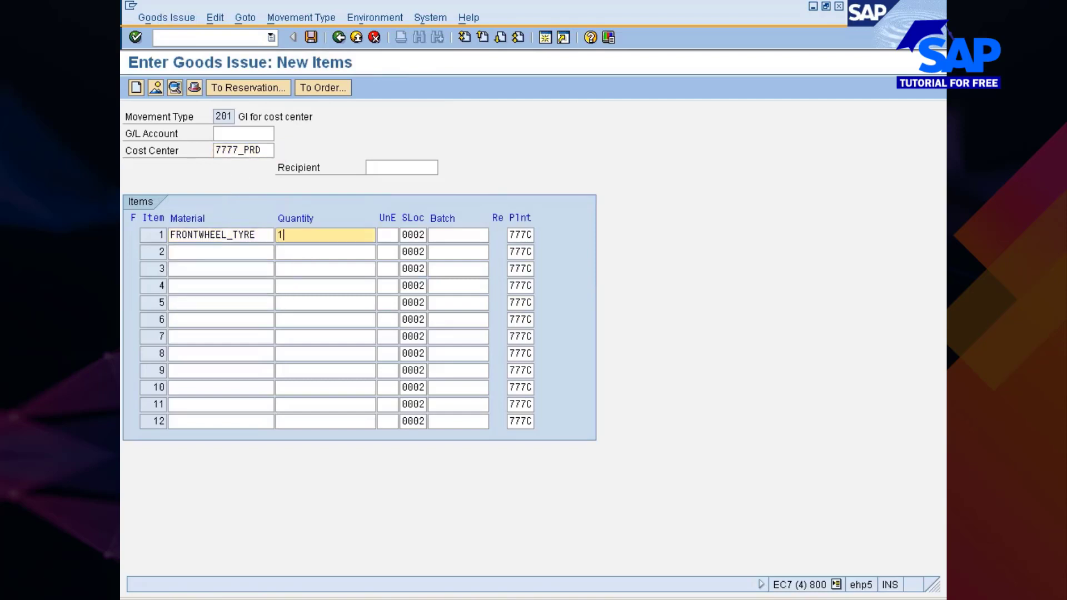
pyautogui.click(310, 248)
pyautogui.press('Return')
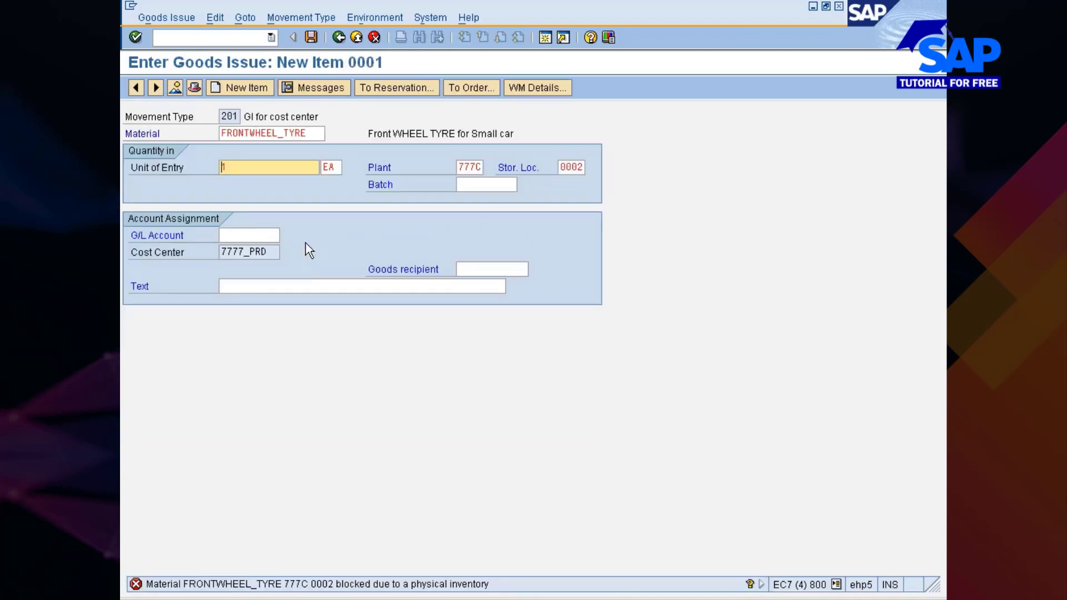
# Read the error message's long text, change the item's storage location to 0001 and continue to the goods issue overview.
pyautogui.click(266, 584)
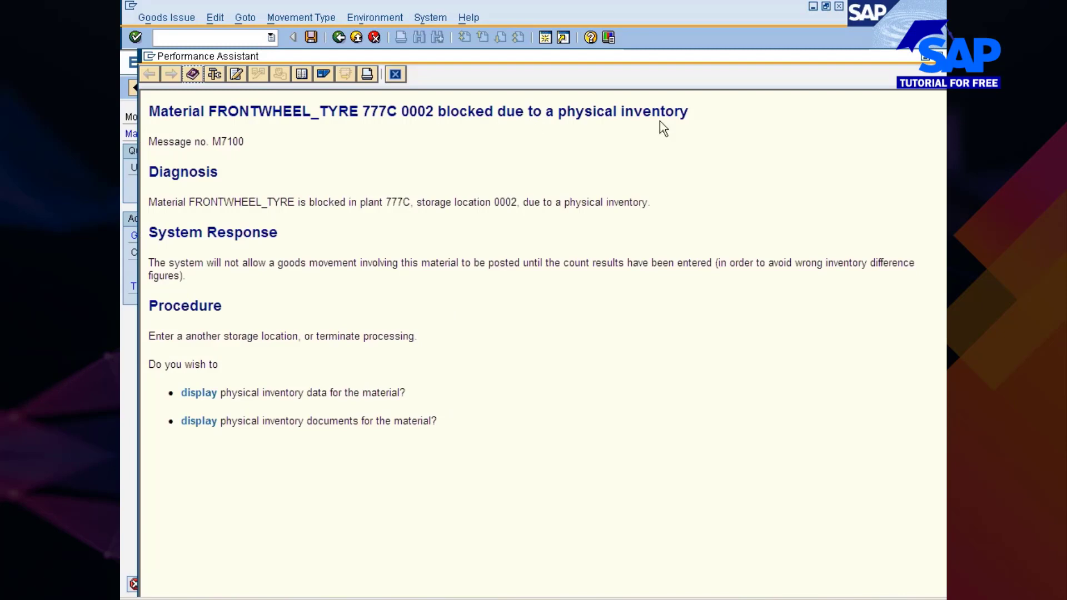
pyautogui.click(395, 73)
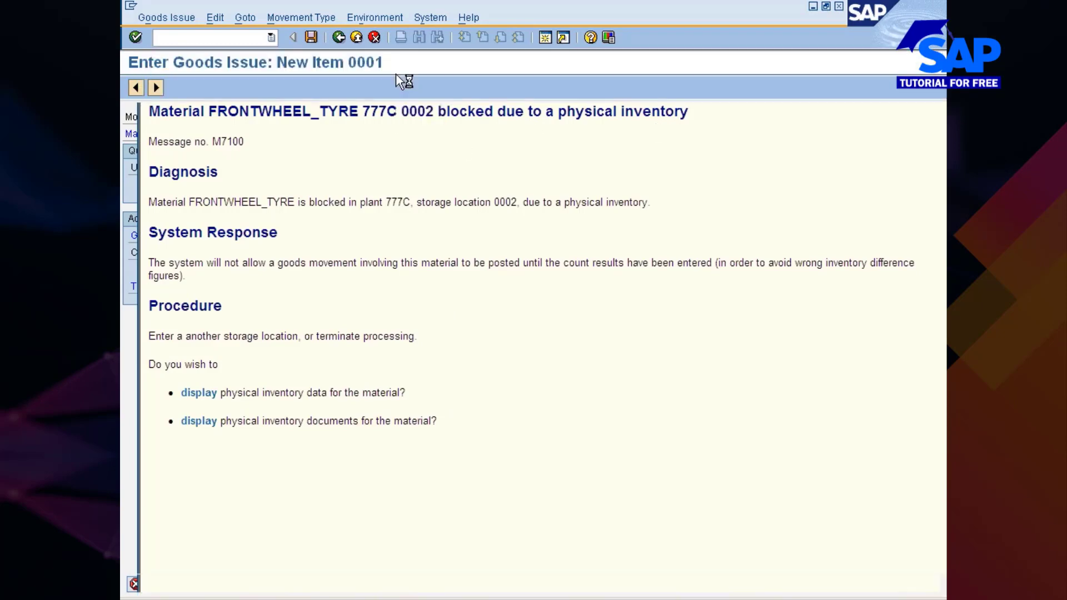
pyautogui.click(578, 167)
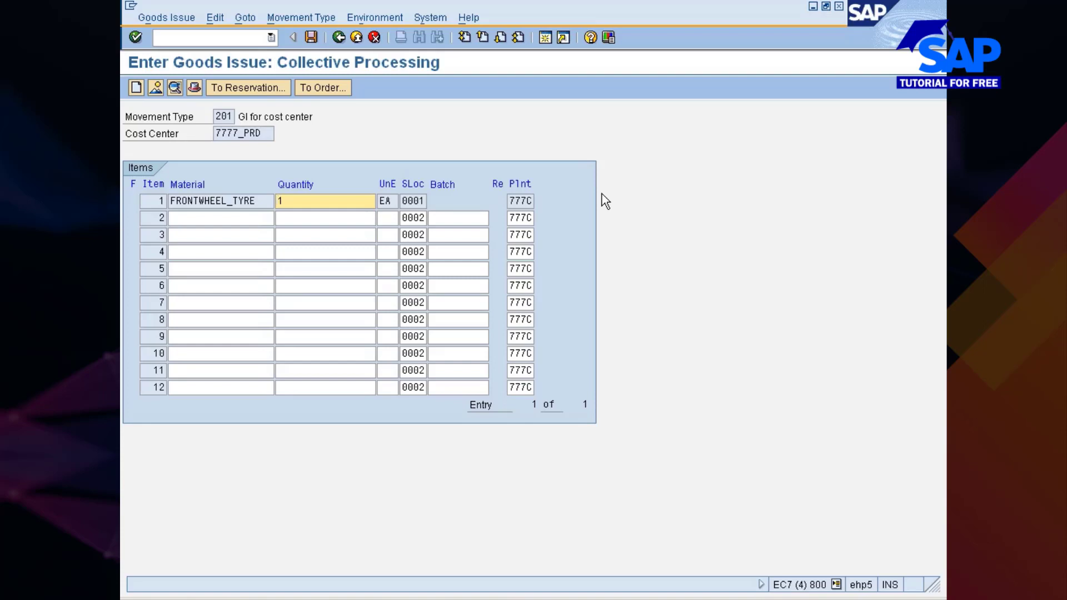
pyautogui.press('Return')
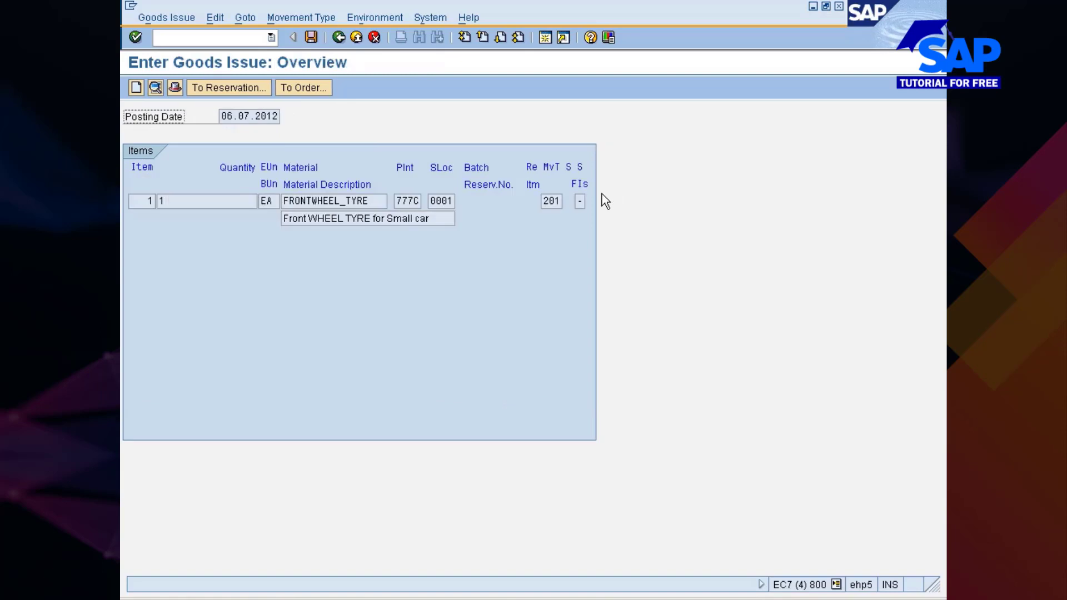
# Display the material master of the goods issue item and examine both plant data and storage views.
pyautogui.click(323, 202)
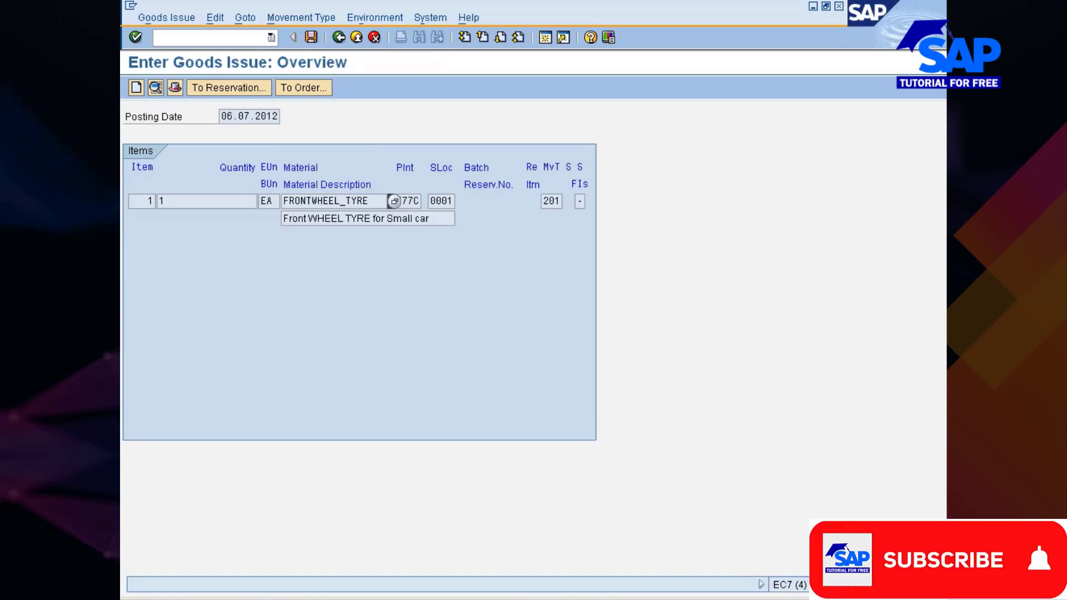
pyautogui.click(365, 20)
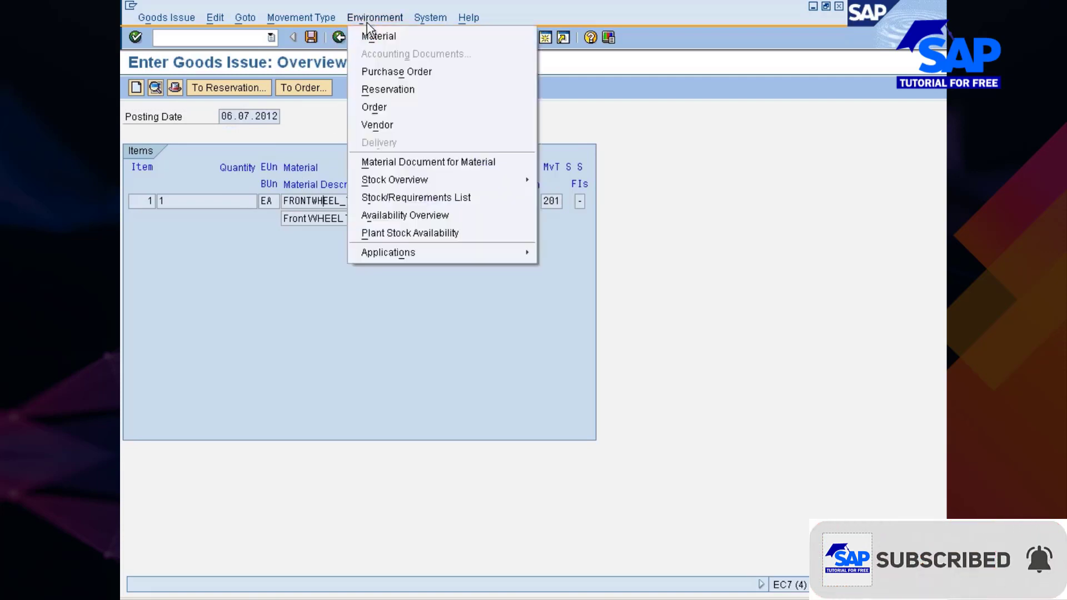
pyautogui.click(369, 35)
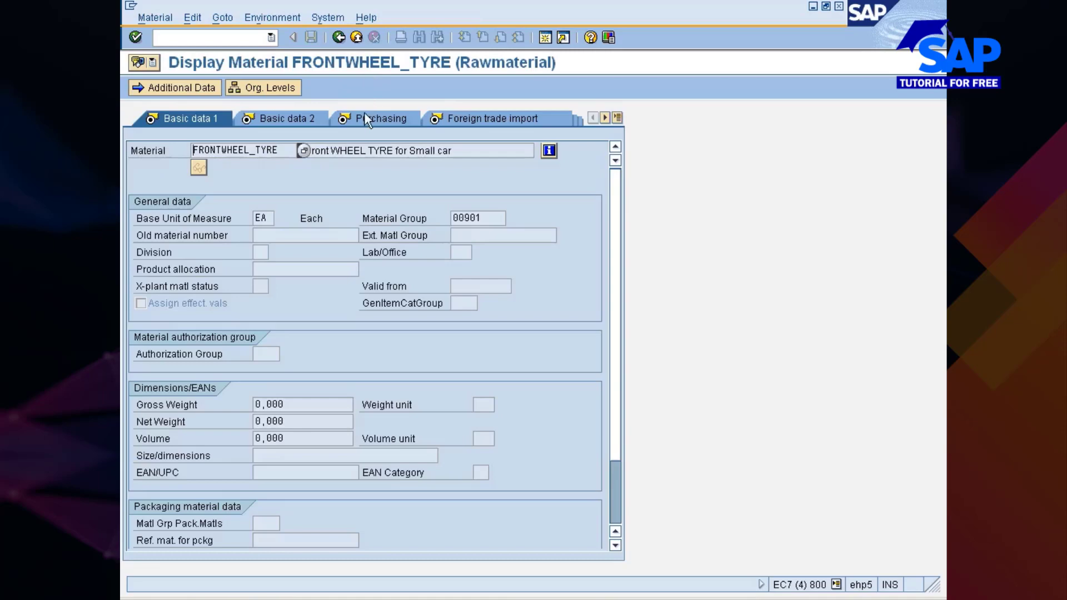
pyautogui.click(616, 118)
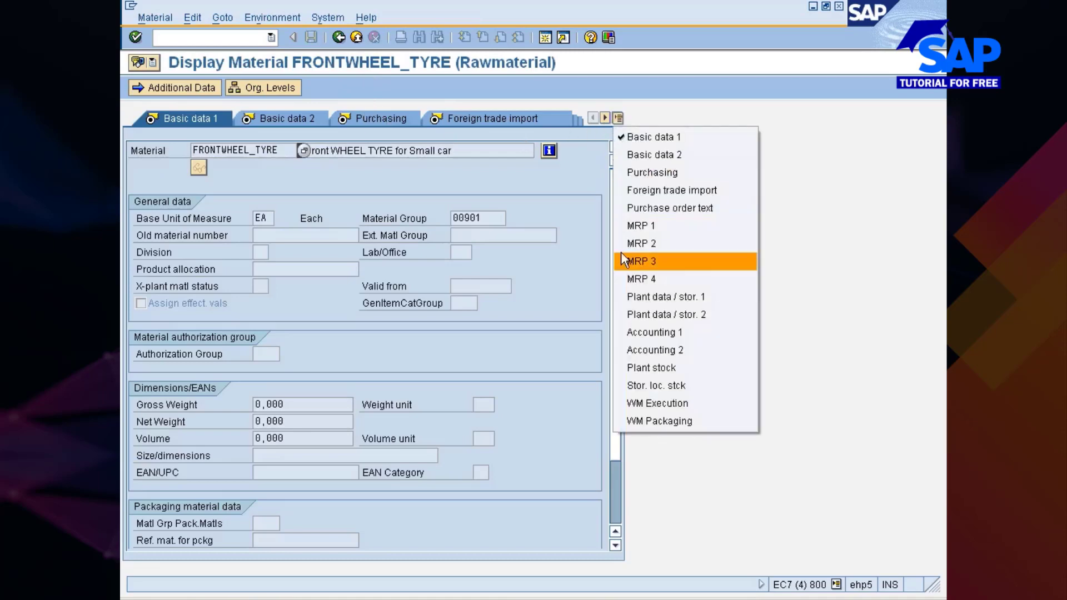
pyautogui.click(643, 301)
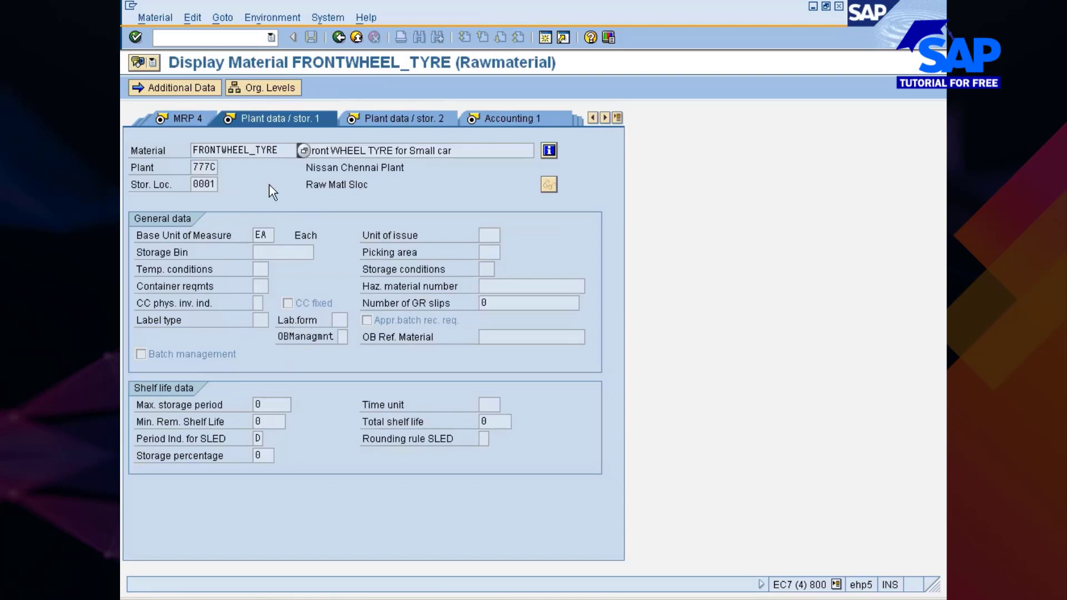
pyautogui.click(377, 115)
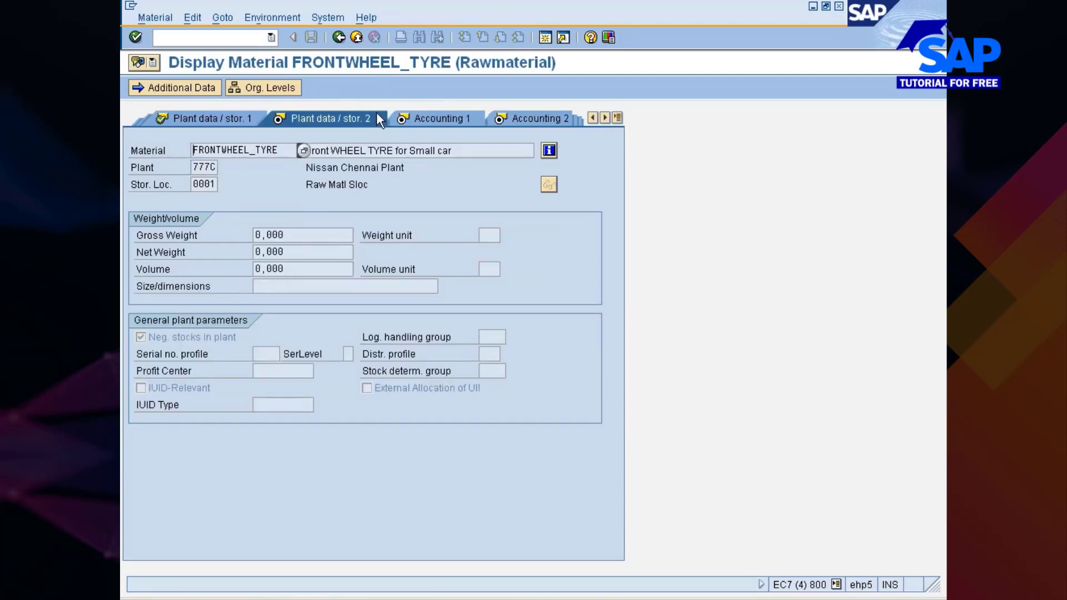
pyautogui.click(218, 122)
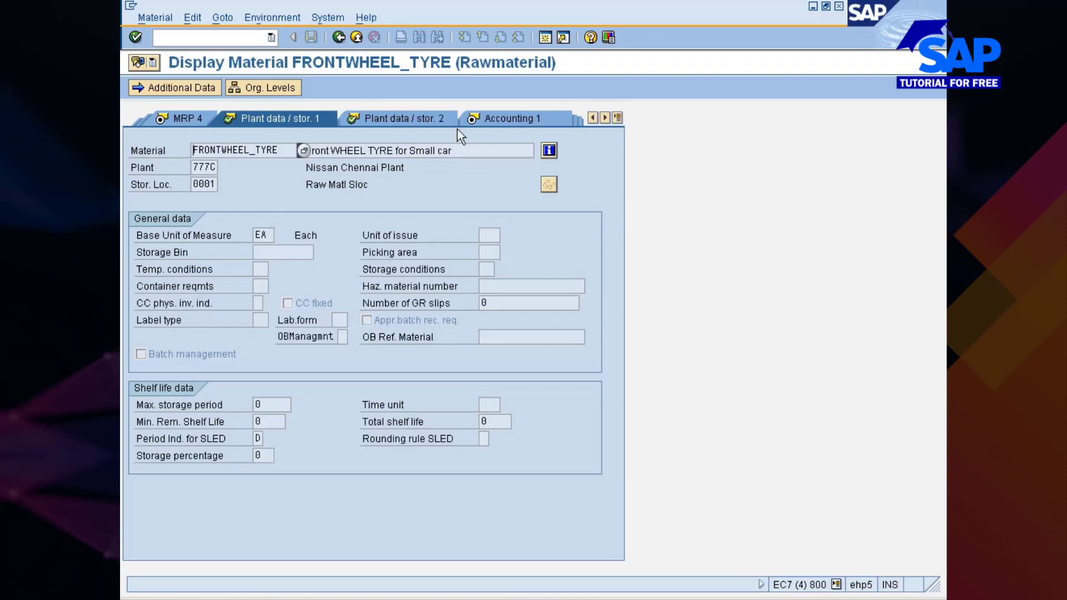
# Examine the material's storage location stock and the possible values for Phys. Inv. Block.
pyautogui.click(617, 118)
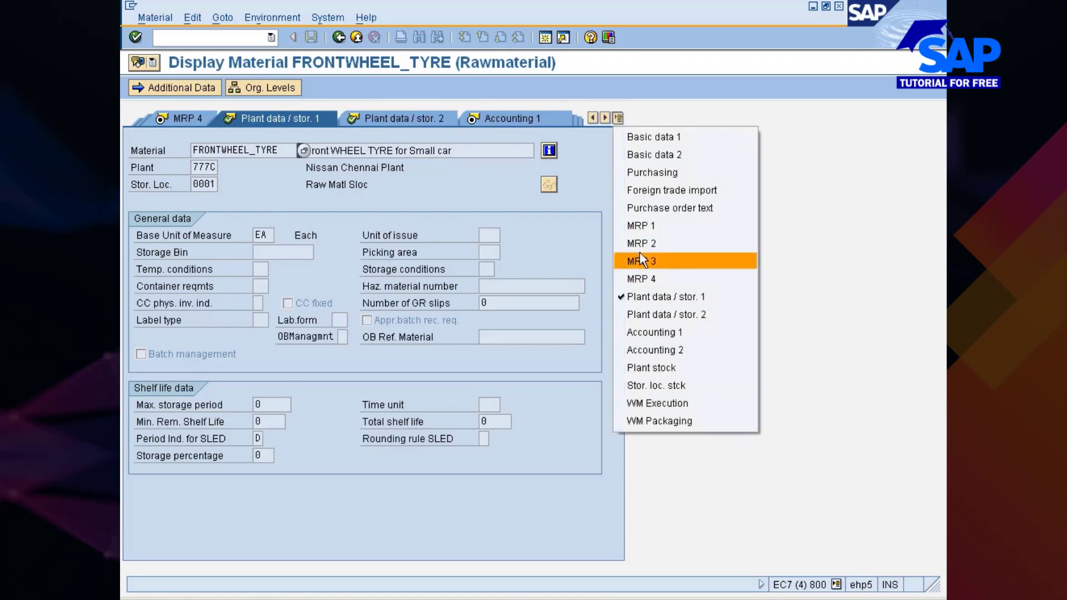
pyautogui.click(647, 387)
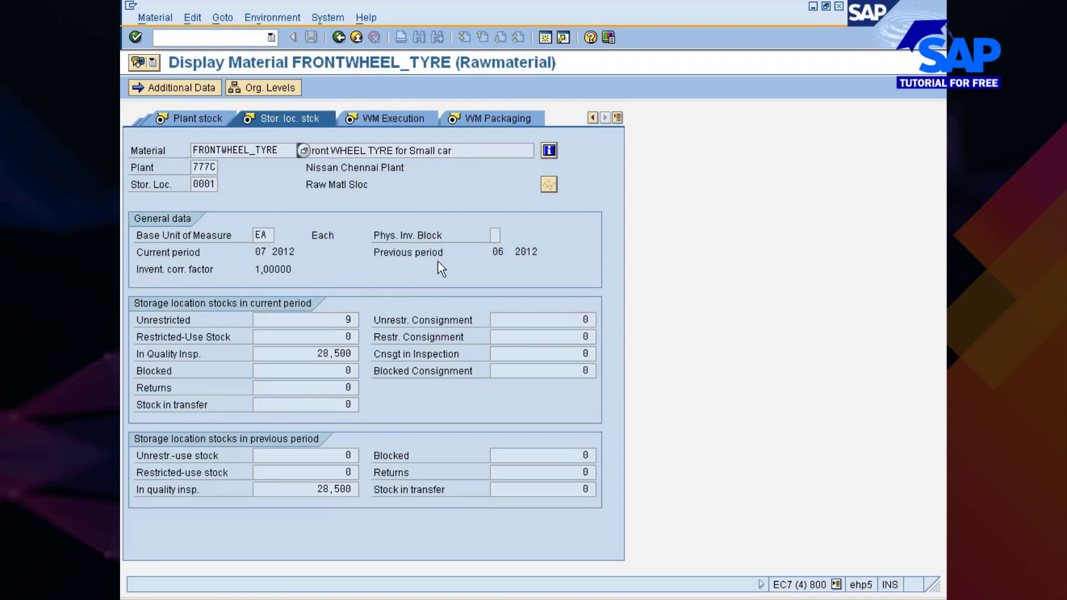
pyautogui.click(507, 236)
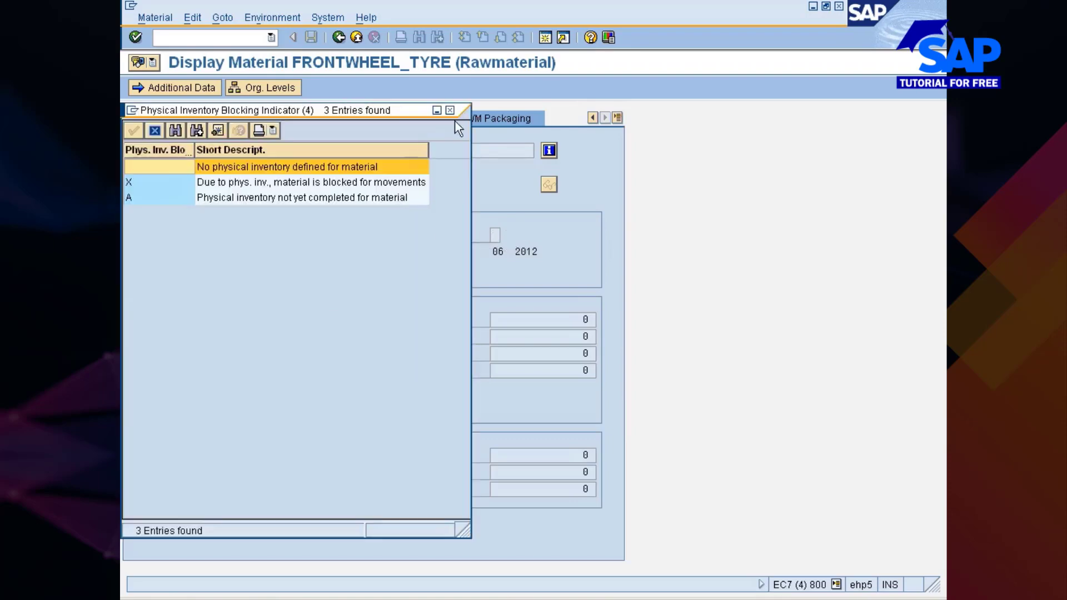
pyautogui.click(450, 110)
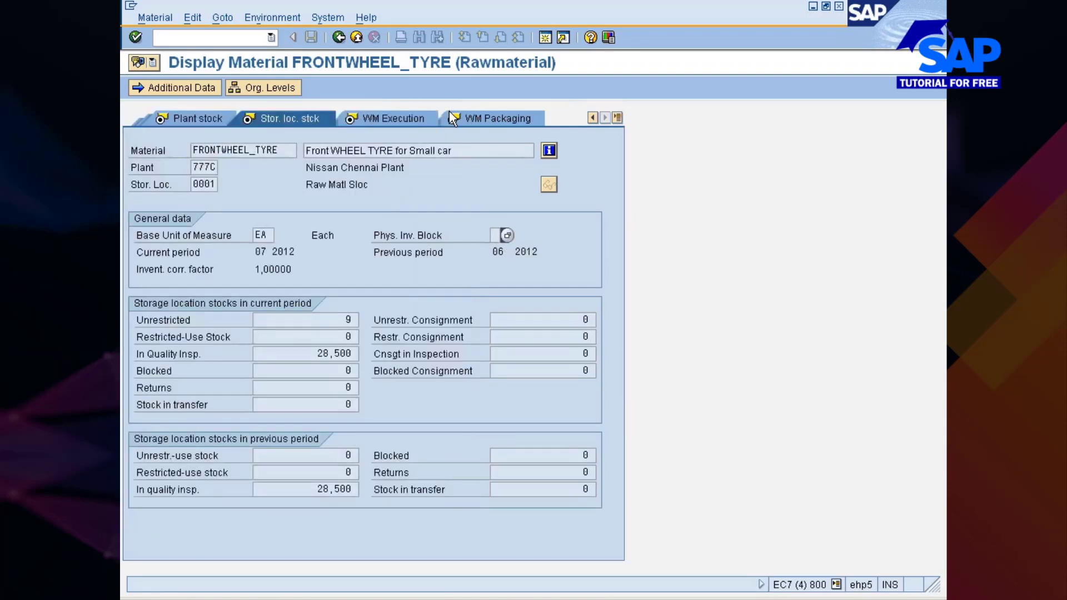
# Return to the goods issue overview and leave it without posting the document.
pyautogui.click(339, 38)
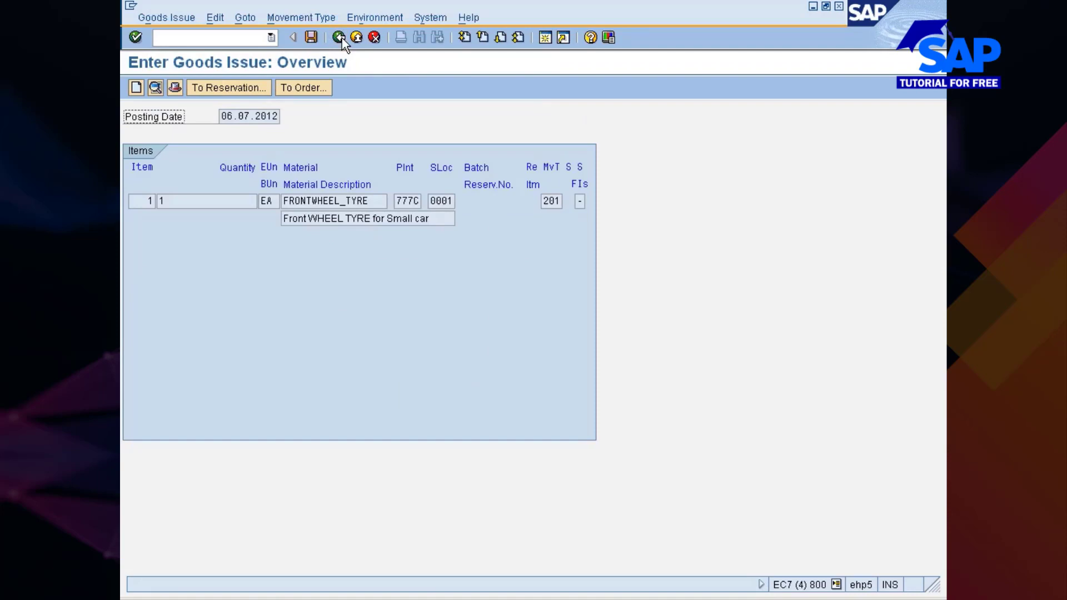
pyautogui.click(339, 38)
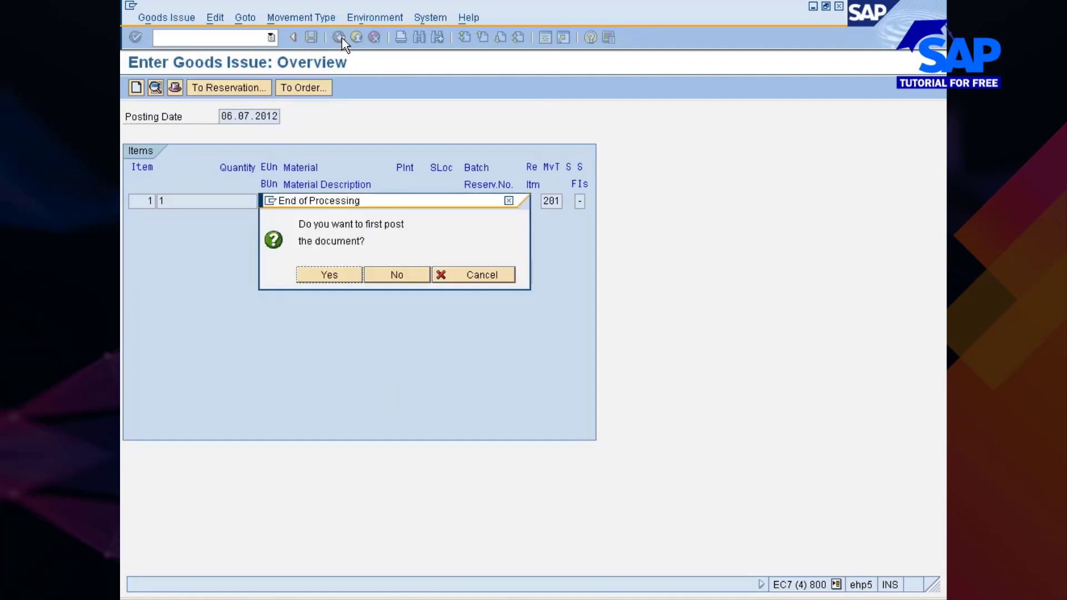
pyautogui.click(402, 275)
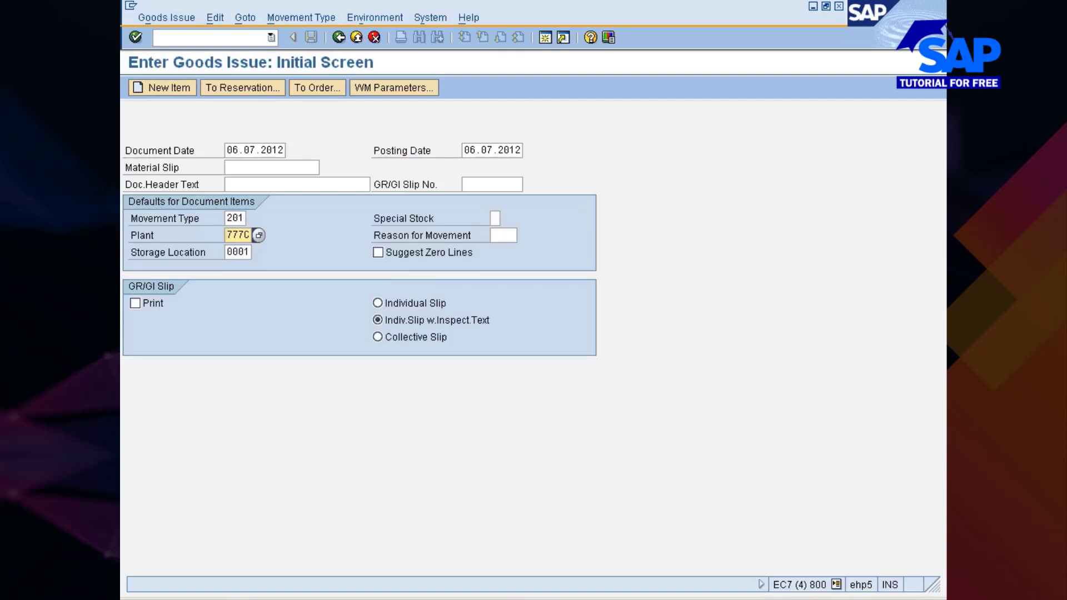
# Switch to the physical inventory session, display the document and check the Posting Block setting in its header.
pyautogui.click(605, 573)
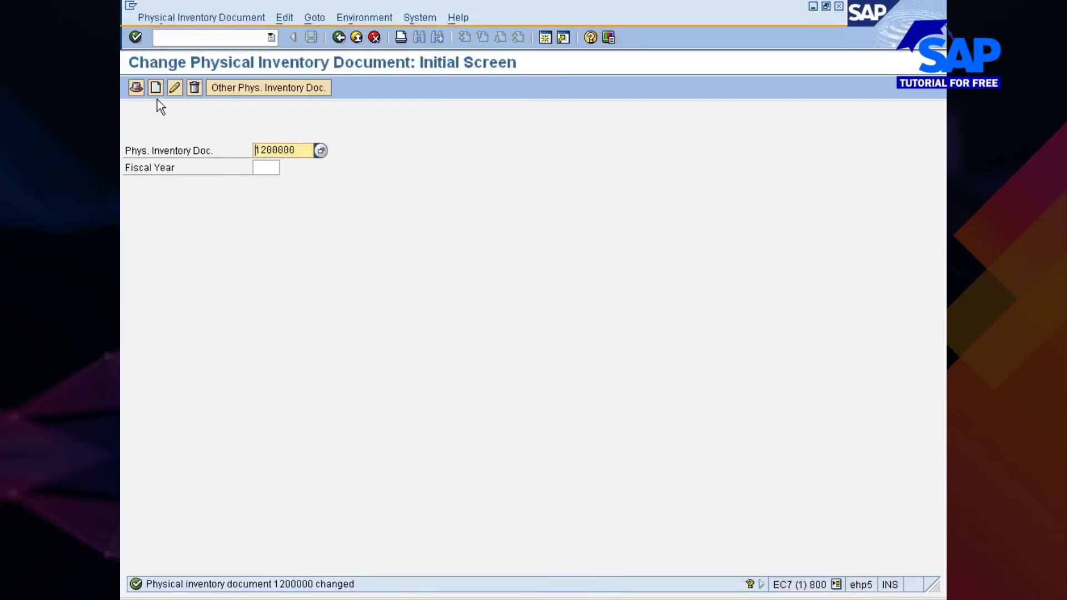
pyautogui.click(195, 17)
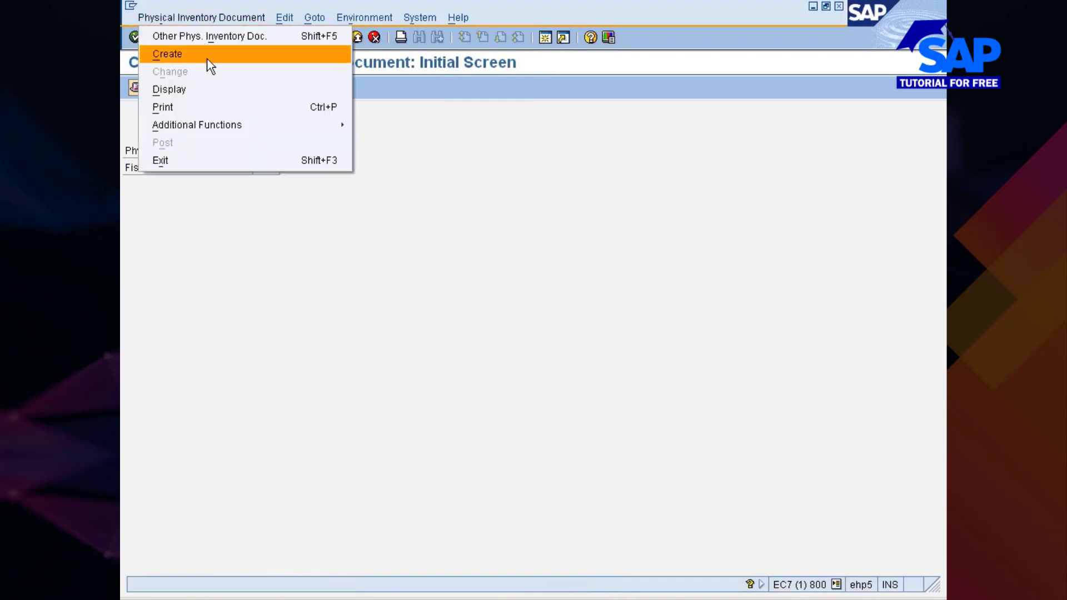
pyautogui.click(206, 92)
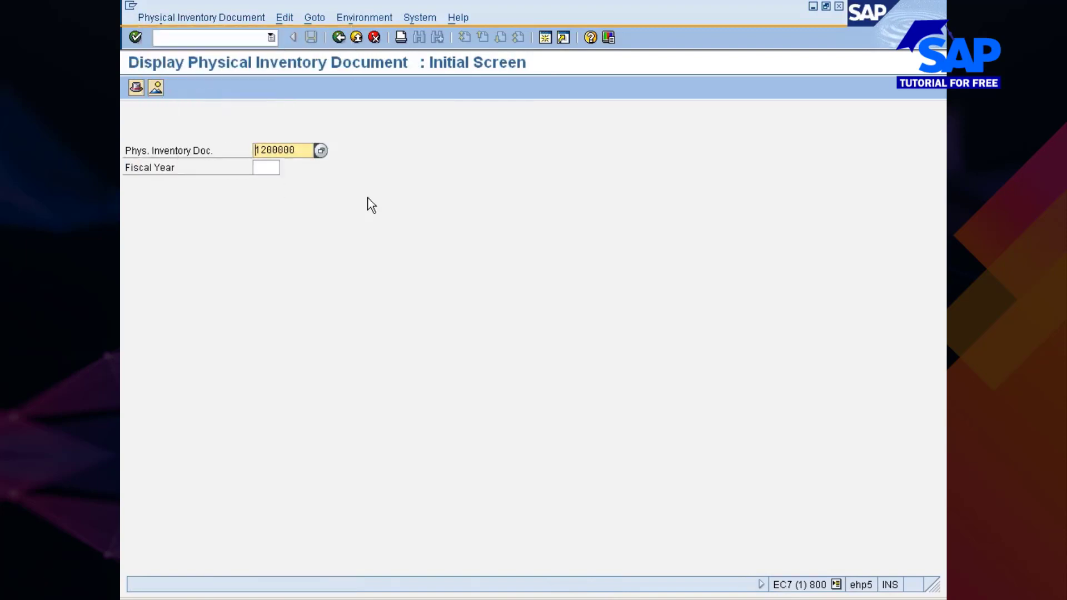
pyautogui.press('Return')
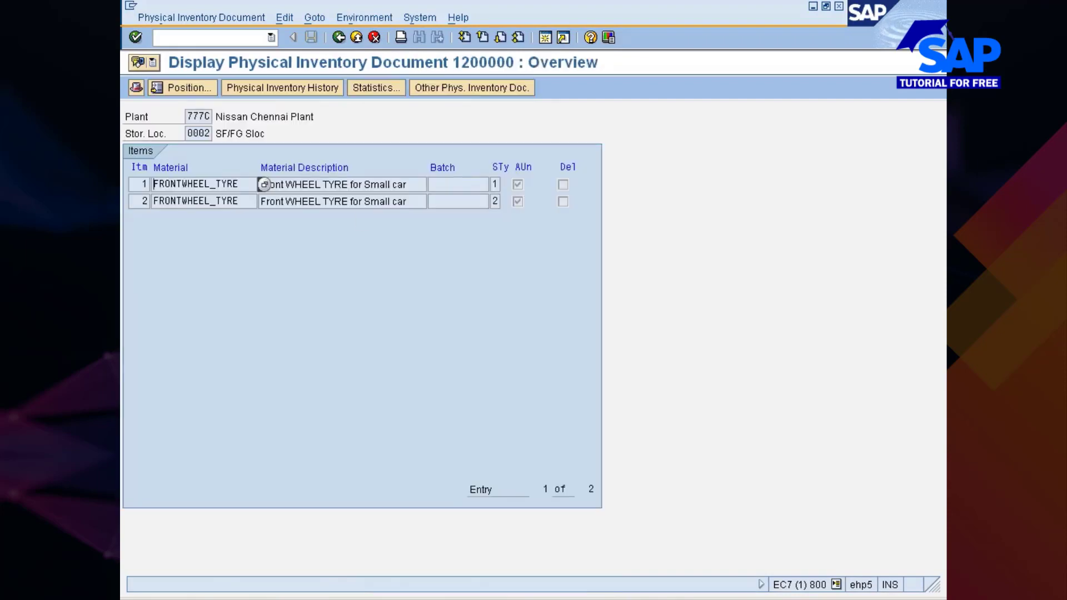
pyautogui.click(135, 87)
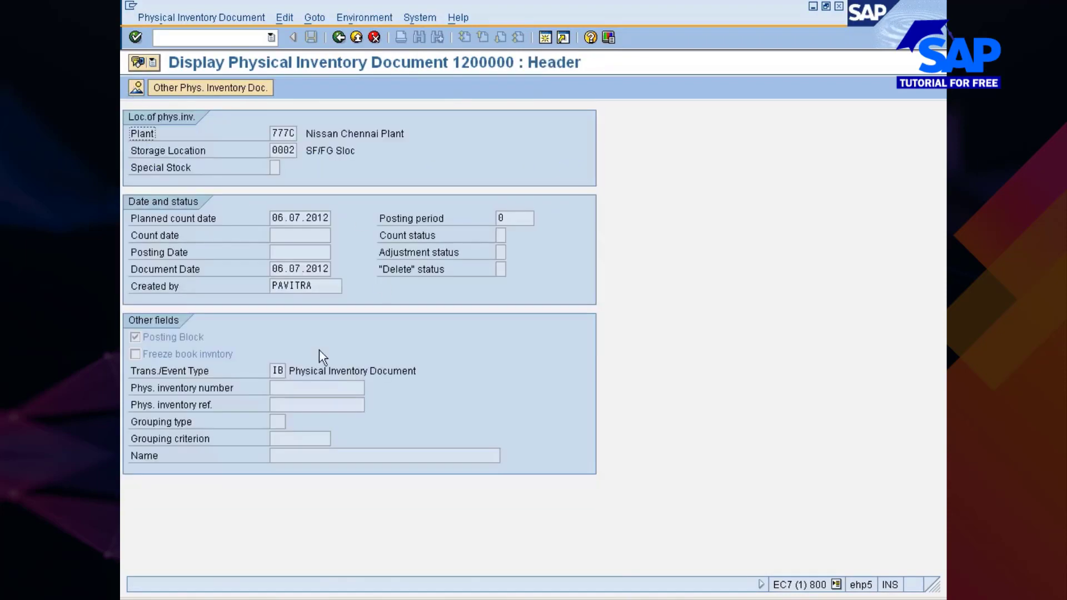
pyautogui.click(187, 338)
# Switch to the session with the general plant settings and start transaction MM03 there to display a material.
pyautogui.click(580, 598)
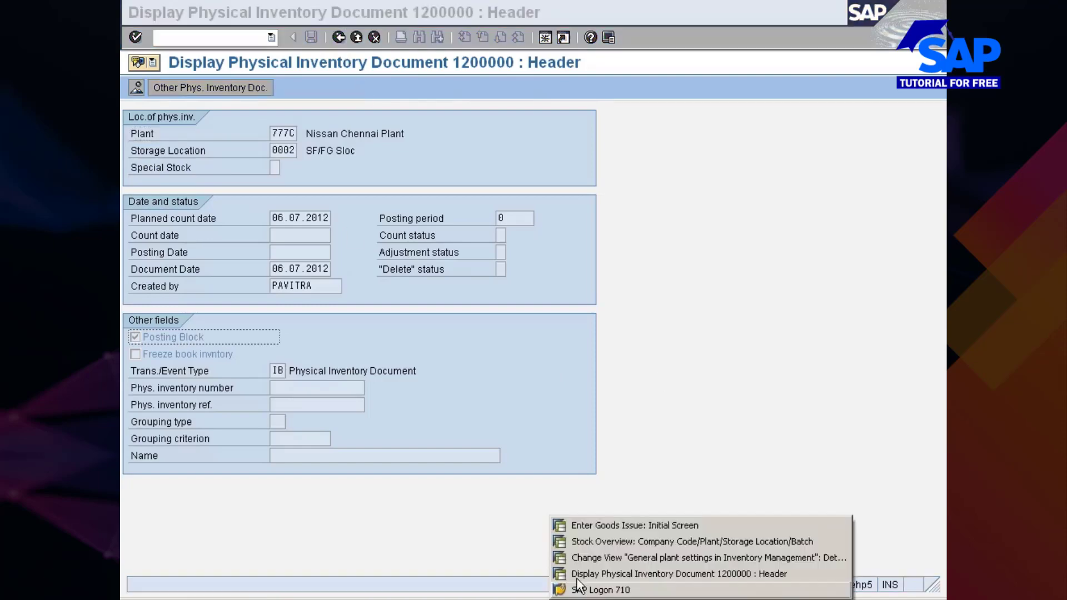
pyautogui.click(596, 557)
pyautogui.click(217, 38)
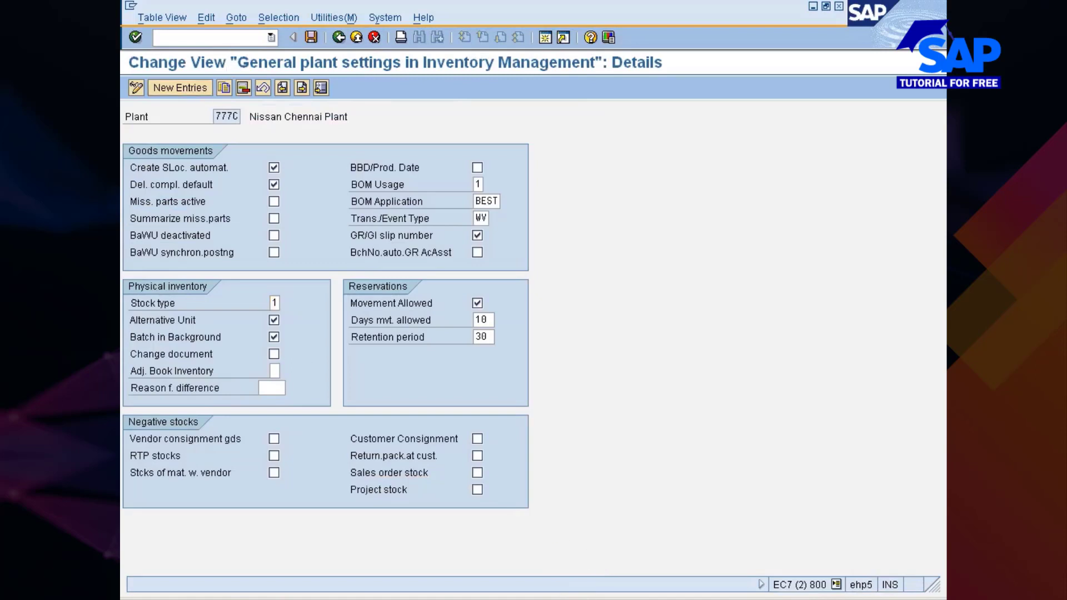
pyautogui.write('/nmm03')
pyautogui.press('Return')
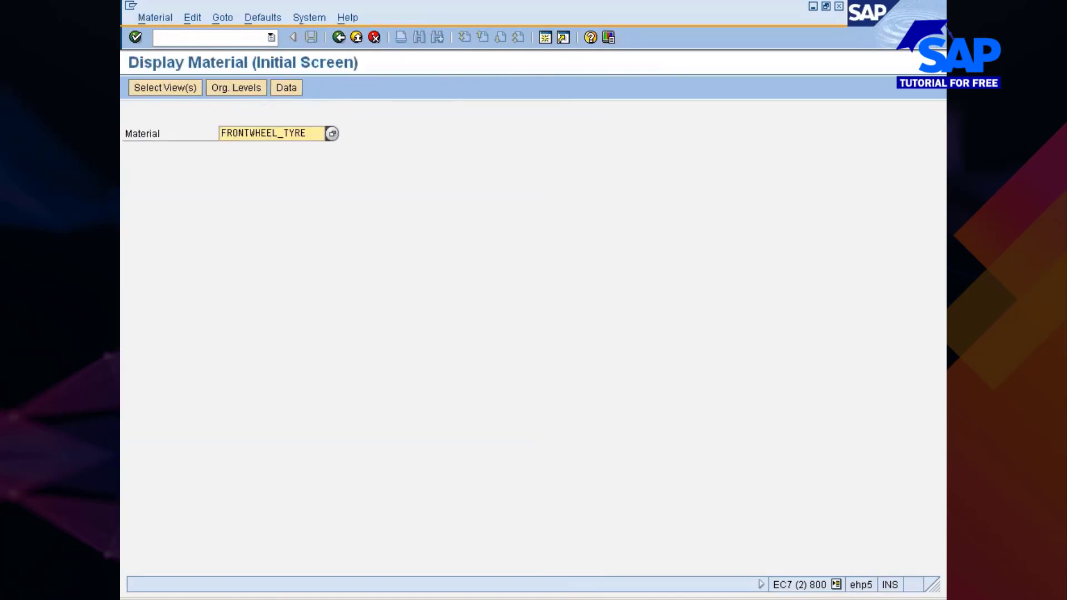
# Select both General Plant Data / Storage views, Plant Stock and Storage Location Stock for displaying material FRONTWHEEL_TYRE.
pyautogui.press('Return')
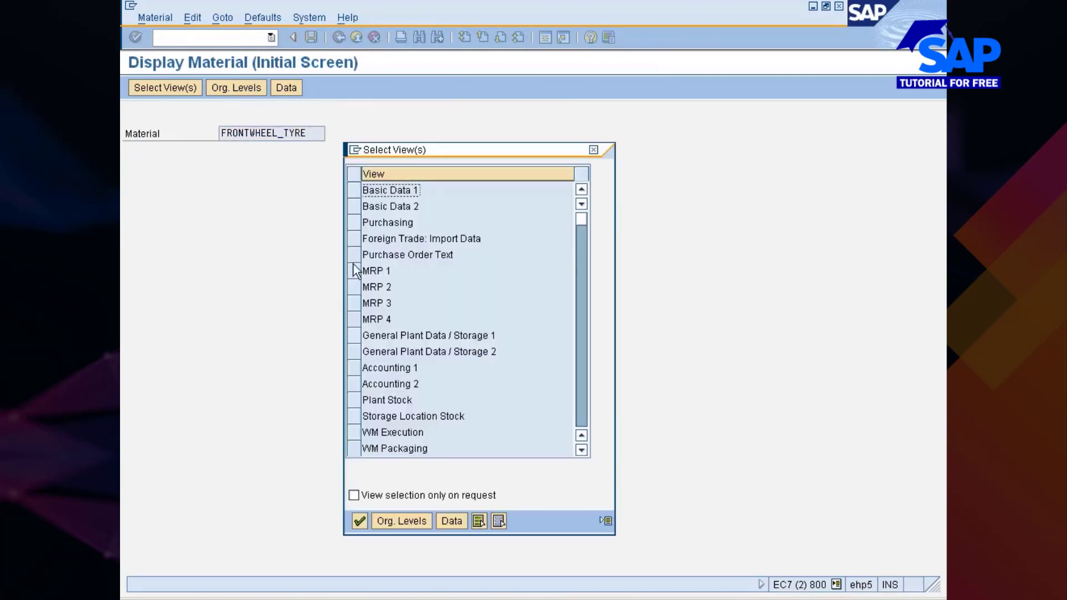
pyautogui.click(355, 336)
pyautogui.click(354, 352)
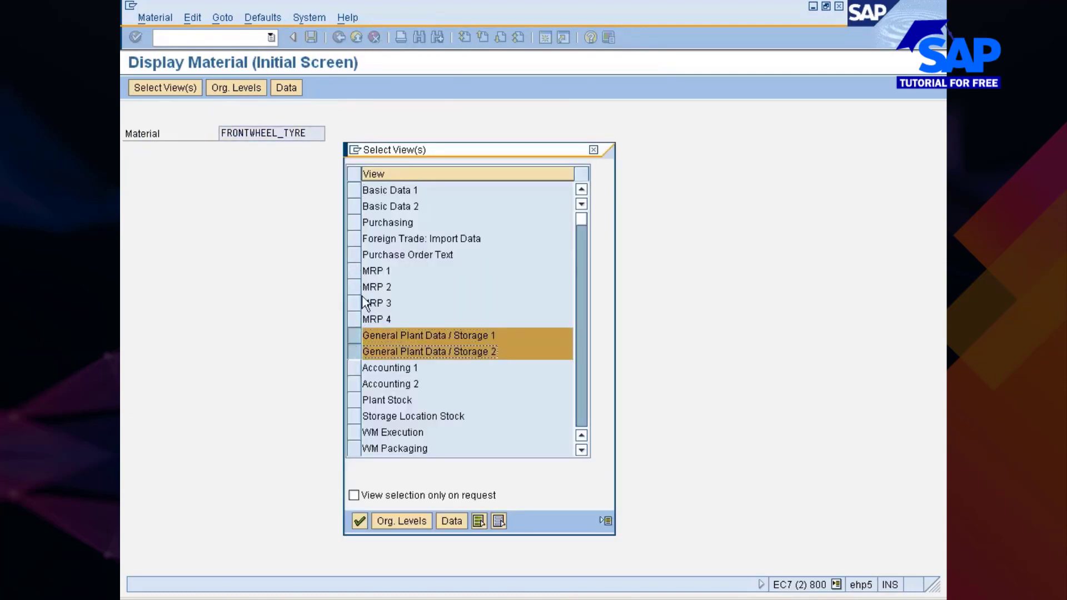
pyautogui.click(355, 399)
pyautogui.click(356, 411)
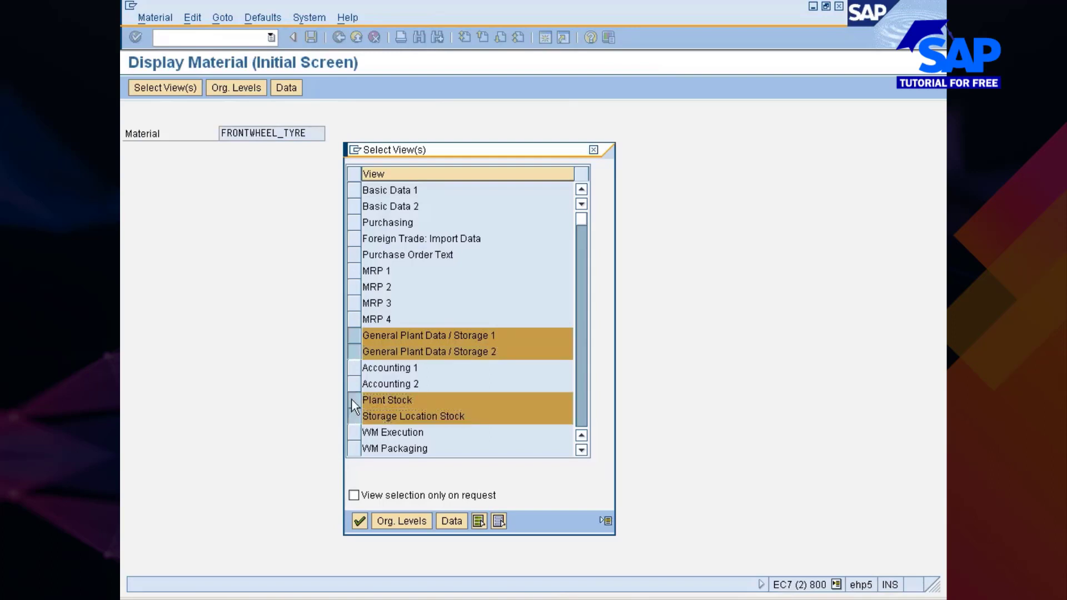
pyautogui.press('Return')
# Set the organizational levels to plant 777C and storage location 0002 and display the material.
pyautogui.press('Tab')
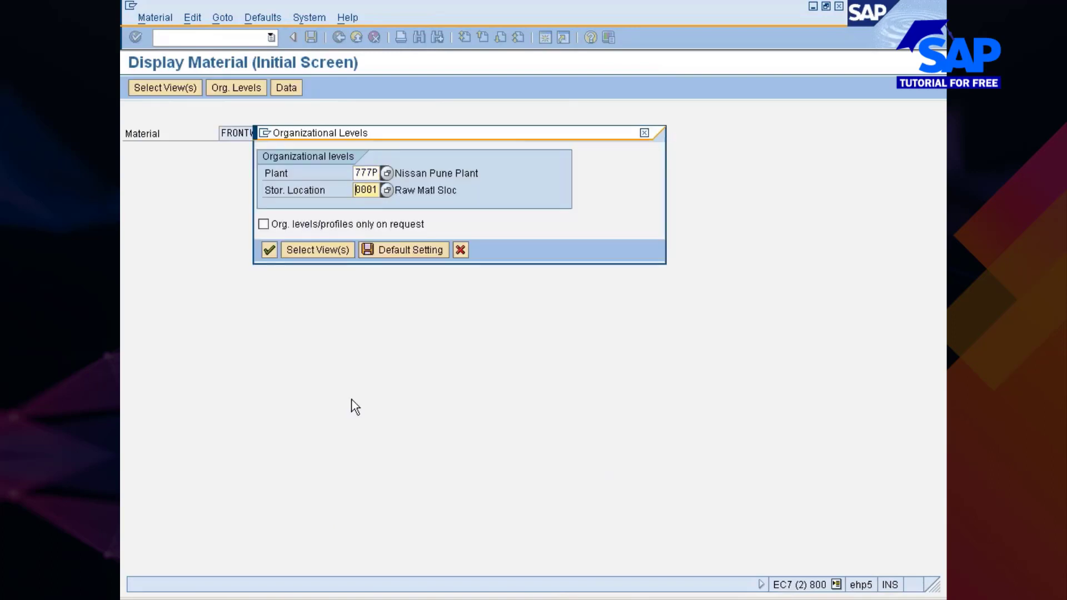
pyautogui.press('End')
pyautogui.press('BackSpace')
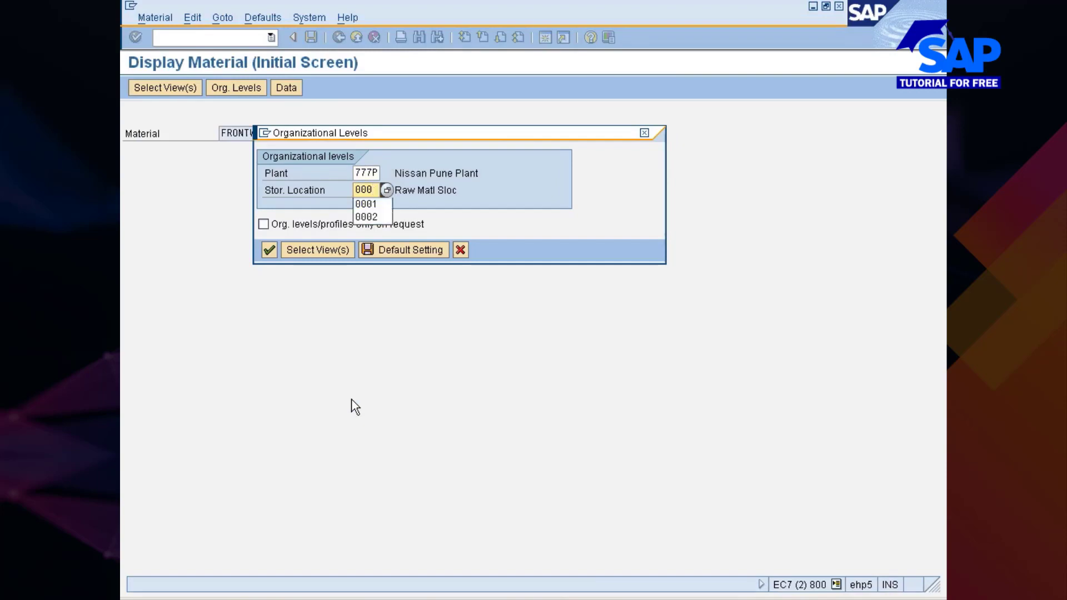
pyautogui.write('2')
pyautogui.press('Return')
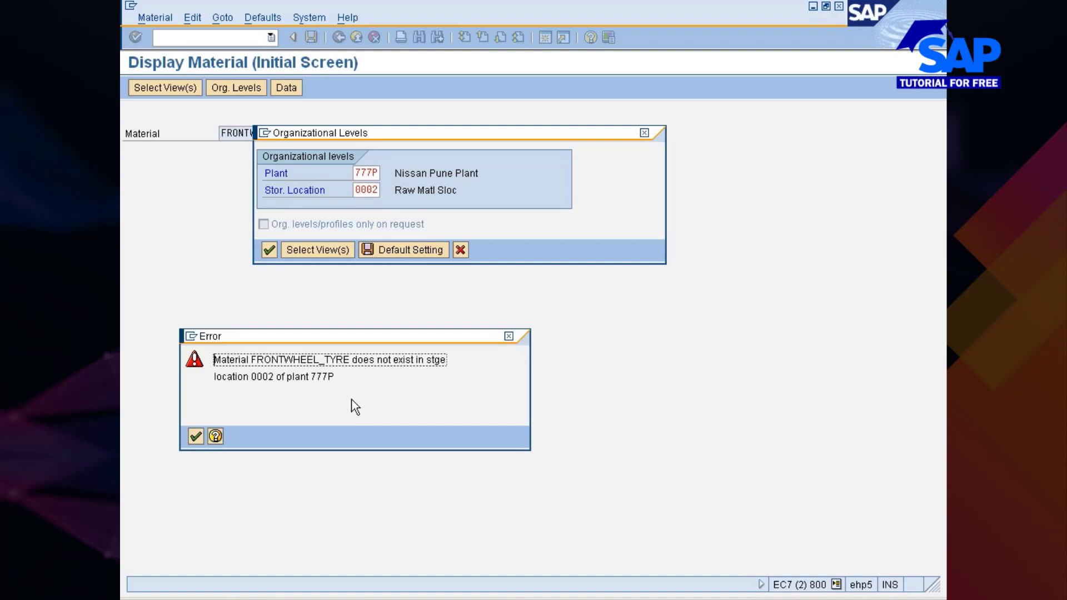
pyautogui.click(196, 436)
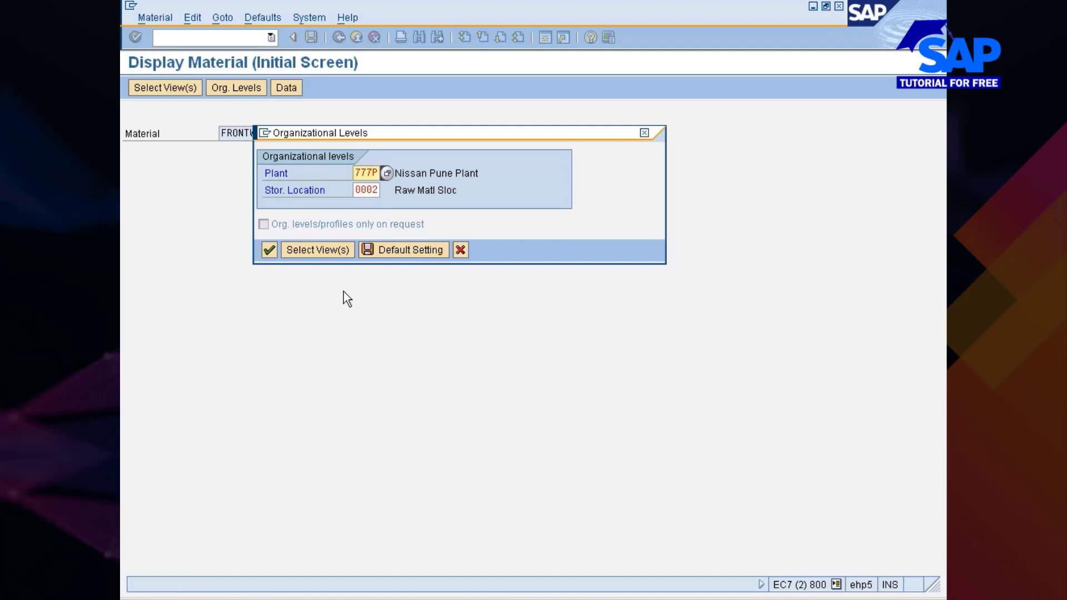
pyautogui.press('BackSpace')
pyautogui.write('c')
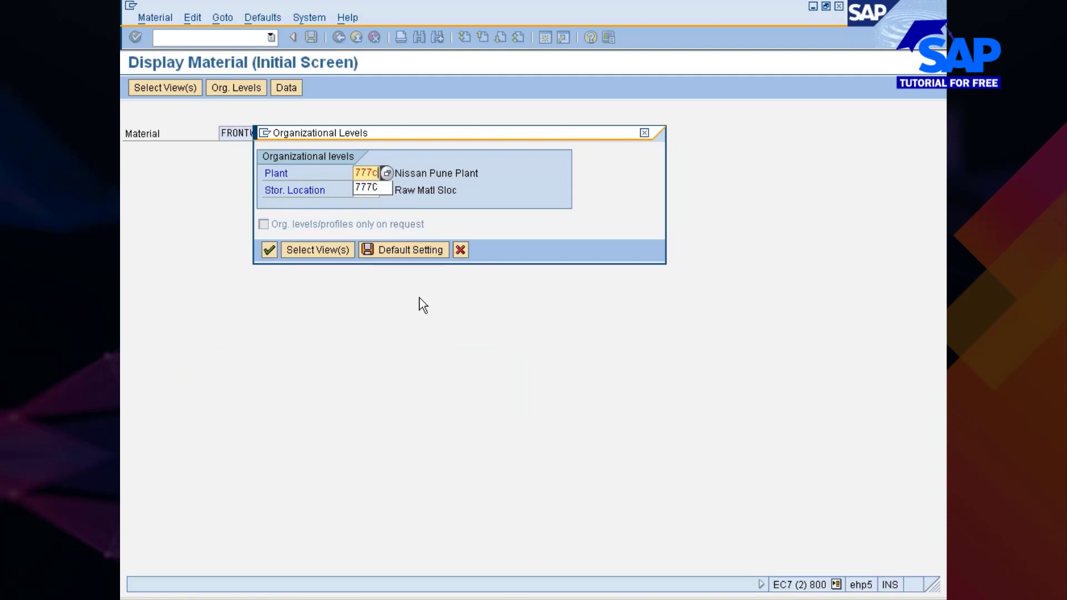
pyautogui.press('Return')
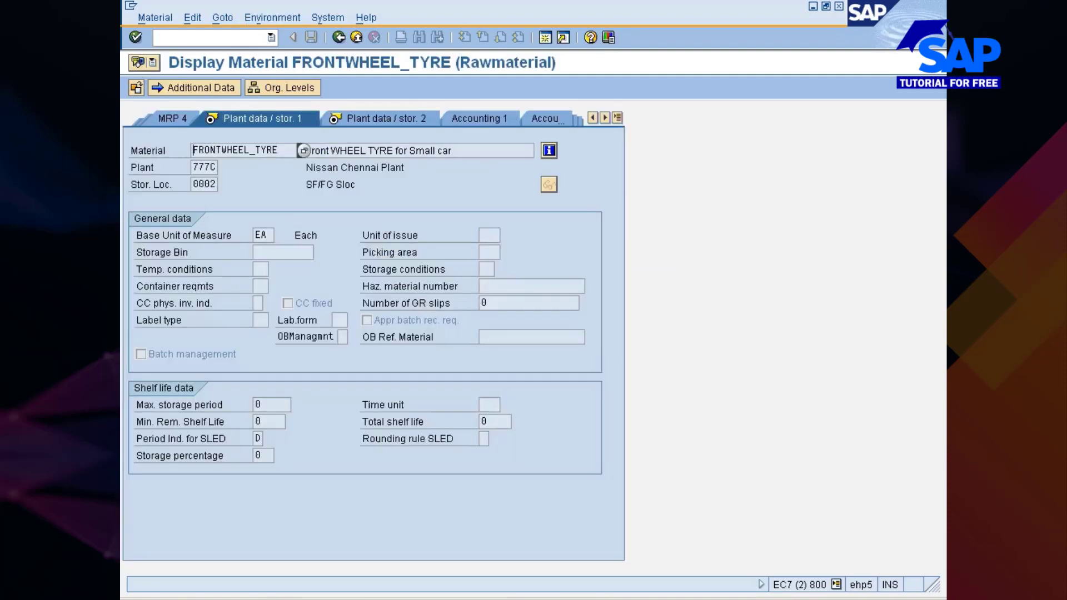
# Examine the material's plant stock view and look up the meaning of its Phys. Inv. Block indicator.
pyautogui.click(390, 120)
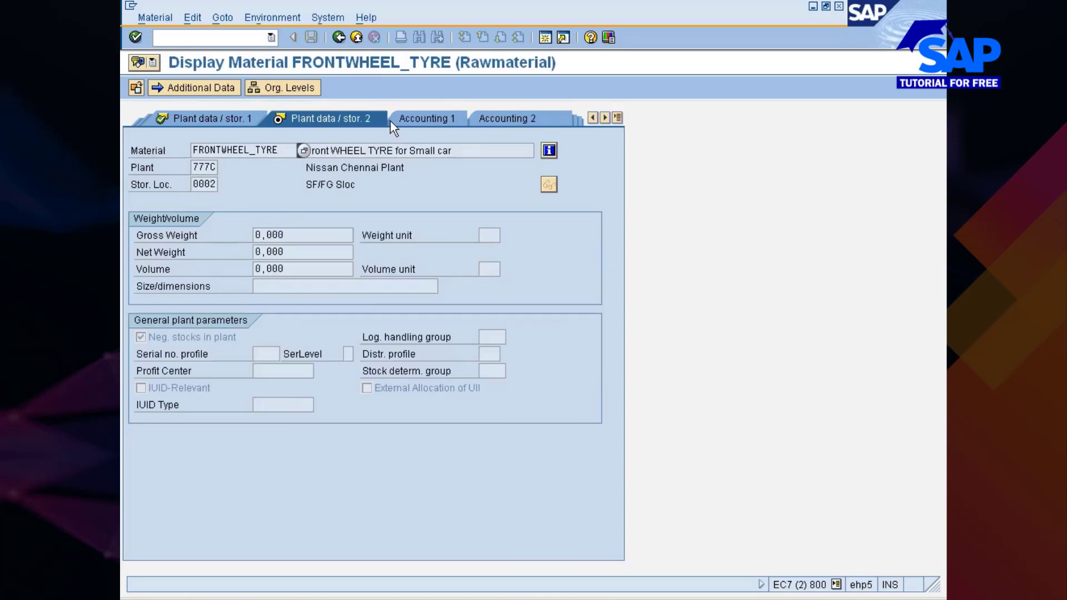
pyautogui.click(446, 120)
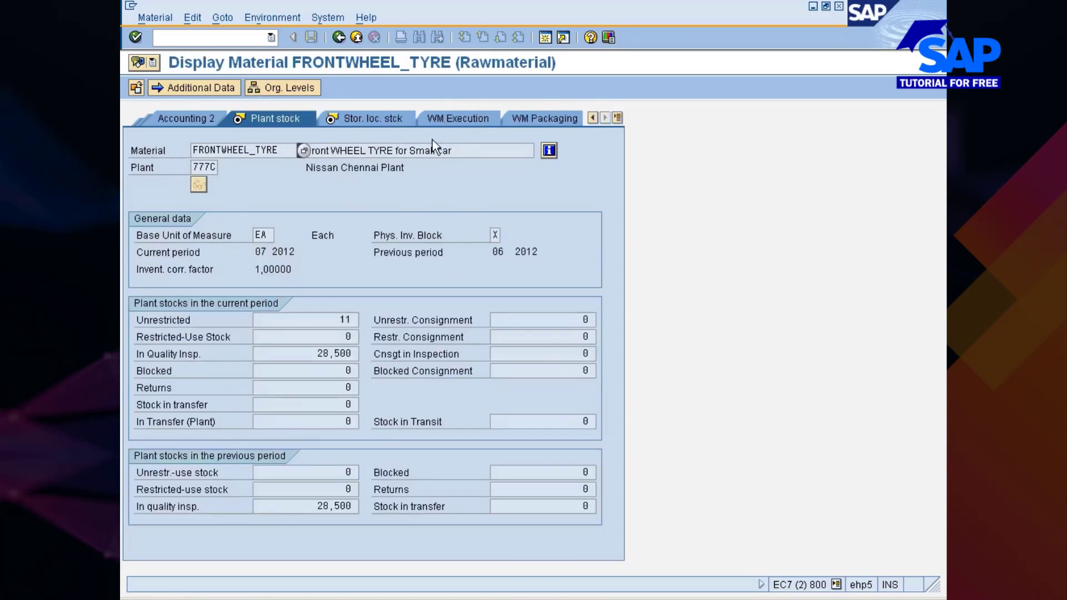
pyautogui.click(385, 236)
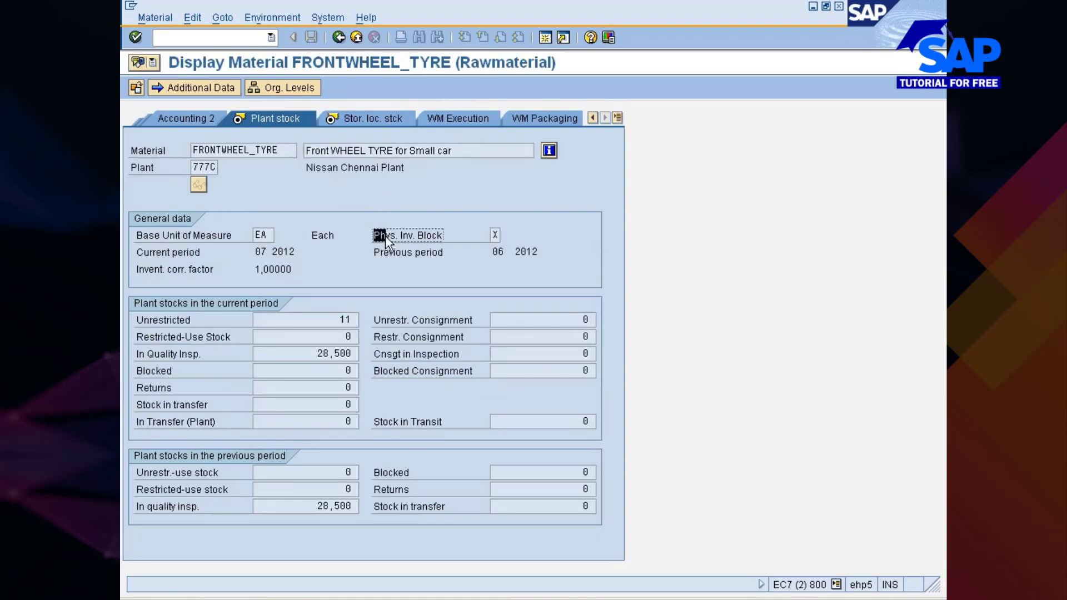
pyautogui.click(517, 235)
pyautogui.click(507, 239)
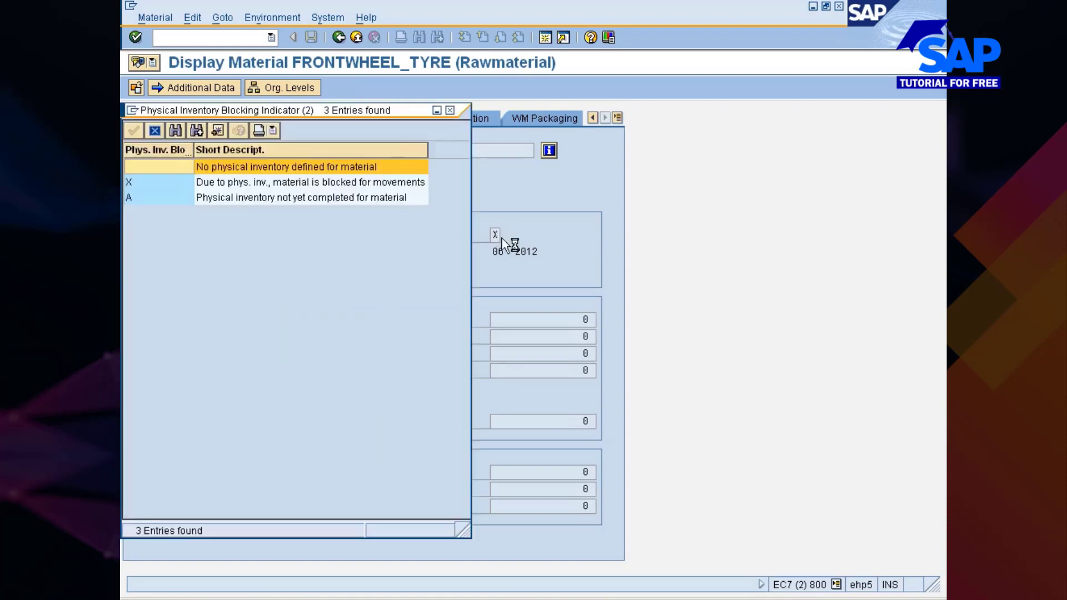
pyautogui.click(290, 185)
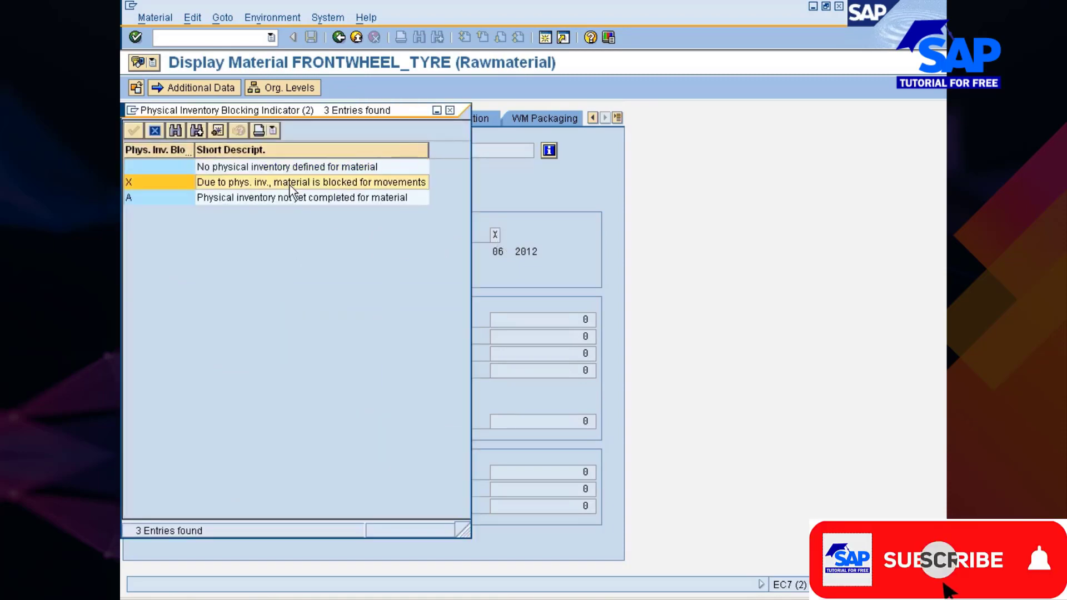
pyautogui.click(450, 110)
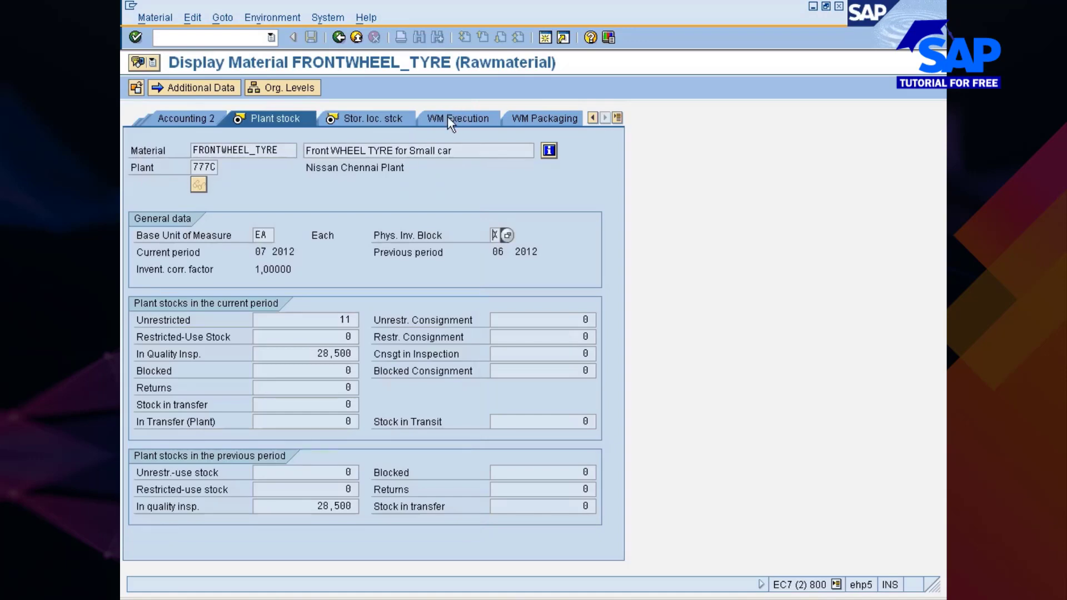
# Check the plant in the organizational levels of the plant stock view and leave the material display.
pyautogui.click(314, 94)
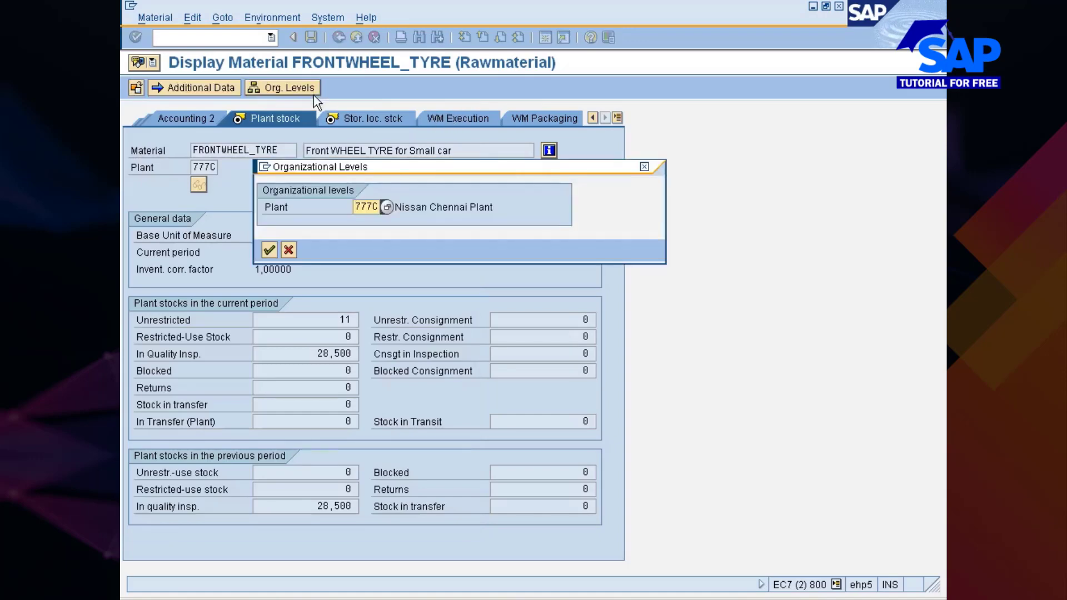
pyautogui.click(266, 251)
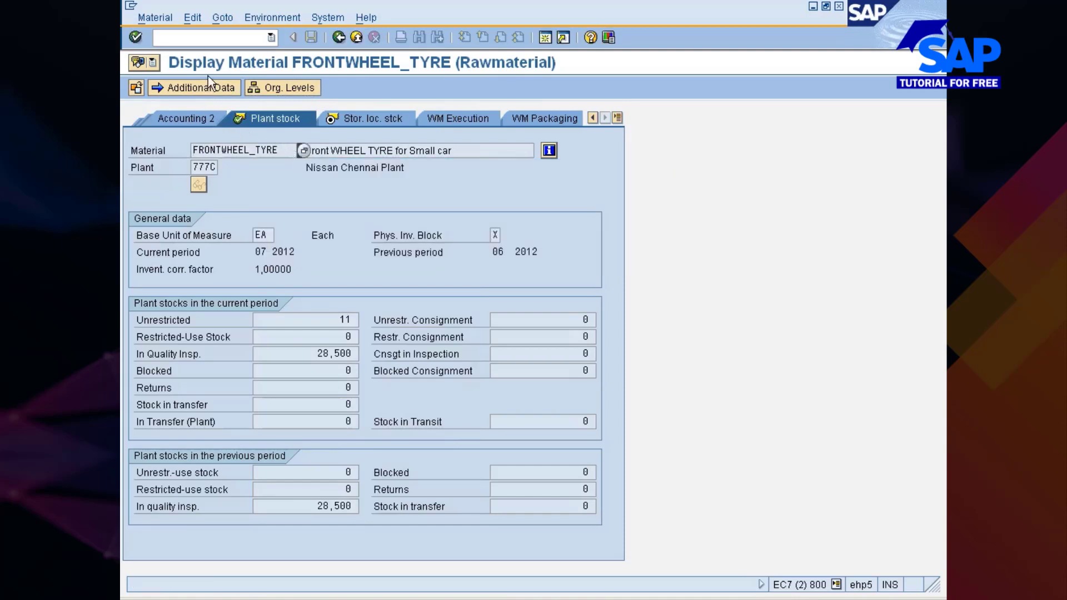
pyautogui.click(339, 37)
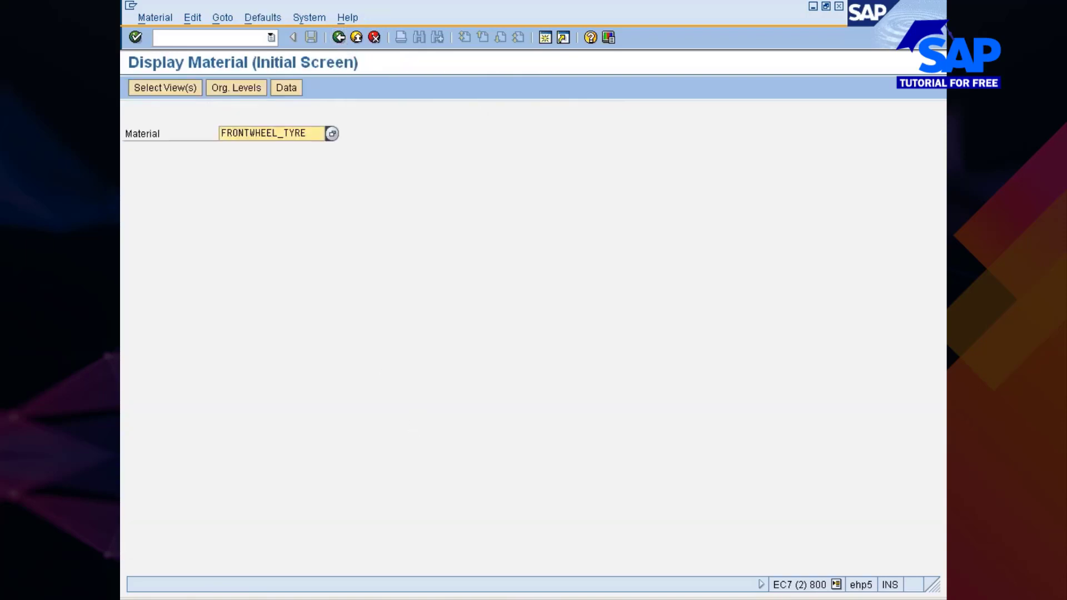
# Switch to the physical inventory document session and display the document's item overview.
pyautogui.click(589, 599)
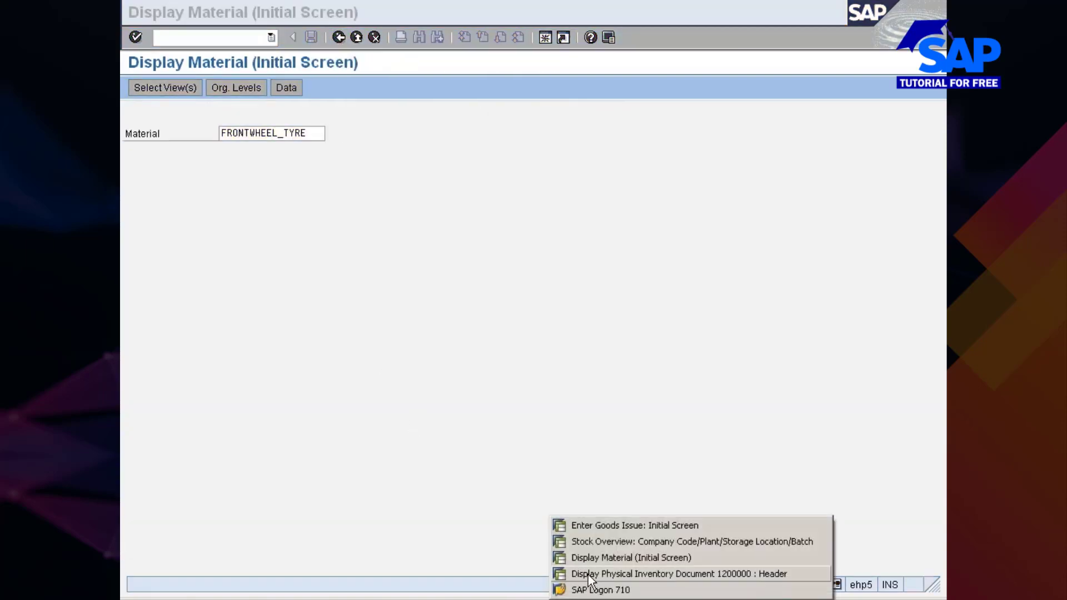
pyautogui.click(588, 575)
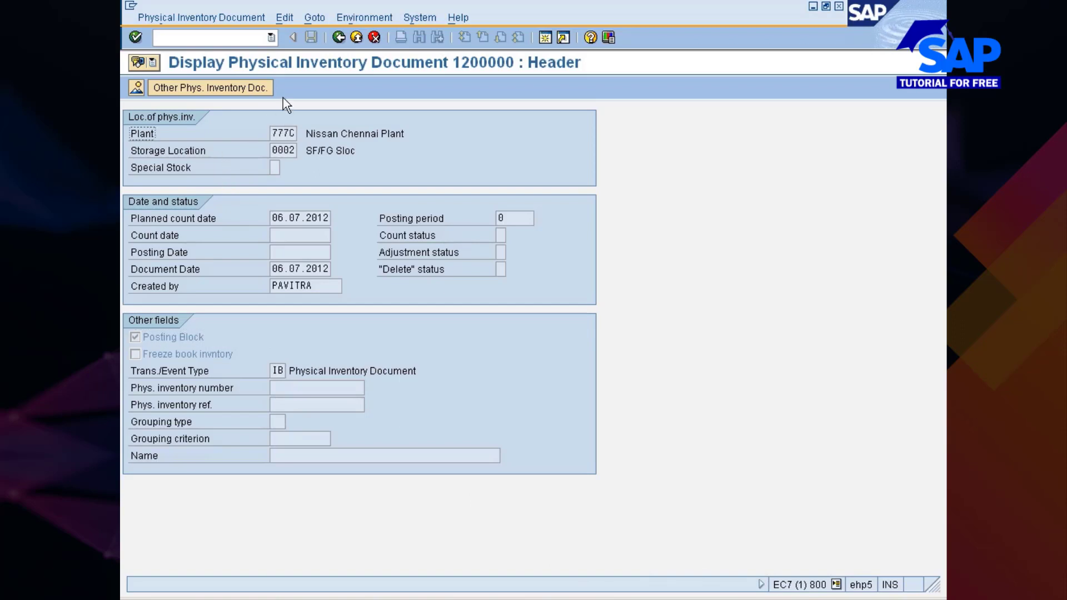
pyautogui.click(136, 87)
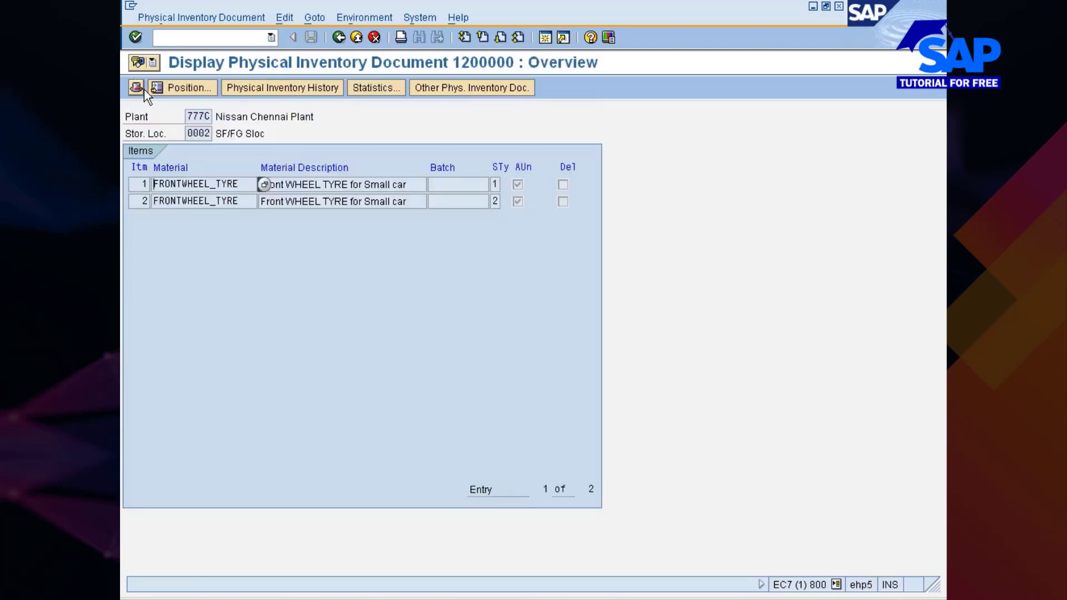
# Examine the document's statistics on open, counted, cleared and deleted items, and close them.
pyautogui.click(375, 88)
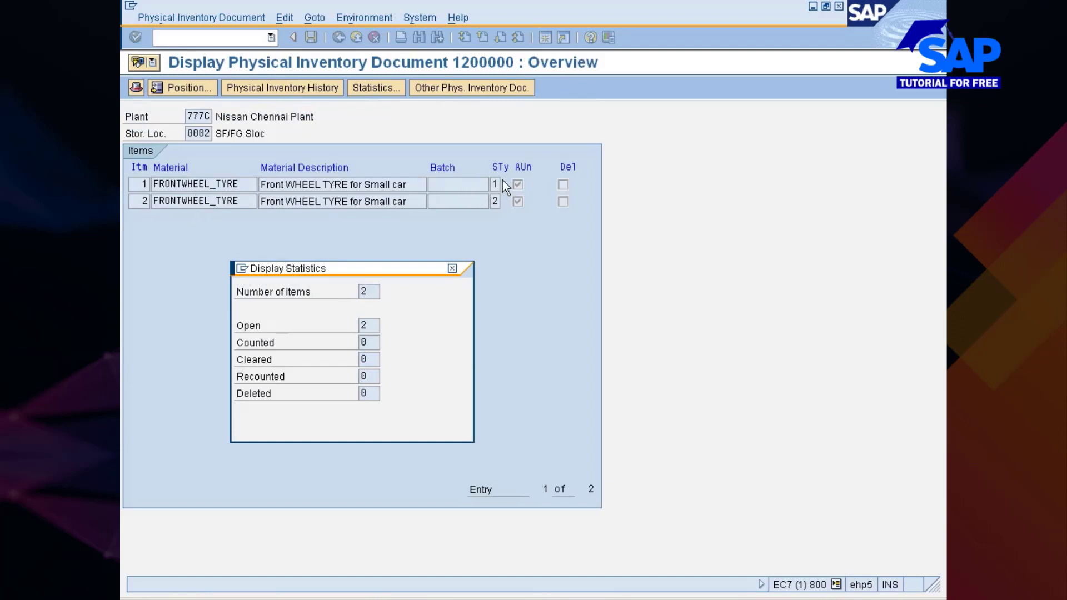
pyautogui.doubleClick(364, 325)
pyautogui.click(362, 325)
pyautogui.click(361, 343)
pyautogui.doubleClick(364, 359)
pyautogui.click(367, 359)
pyautogui.click(367, 393)
pyautogui.click(453, 268)
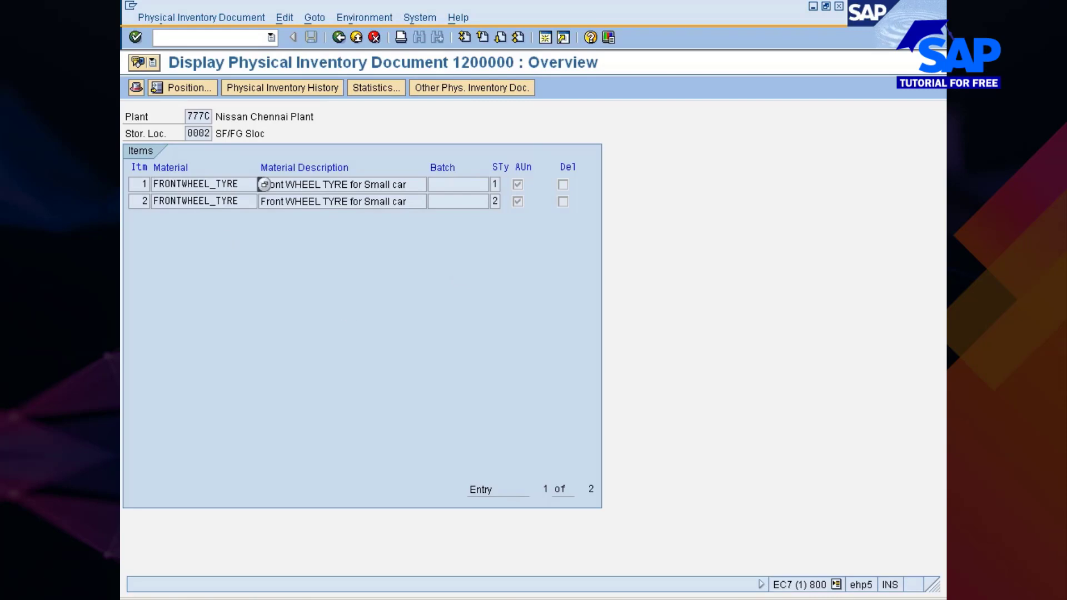
# Check the first item's status in the physical inventory history and exit the document to the SAP Easy Access menu.
pyautogui.click(271, 88)
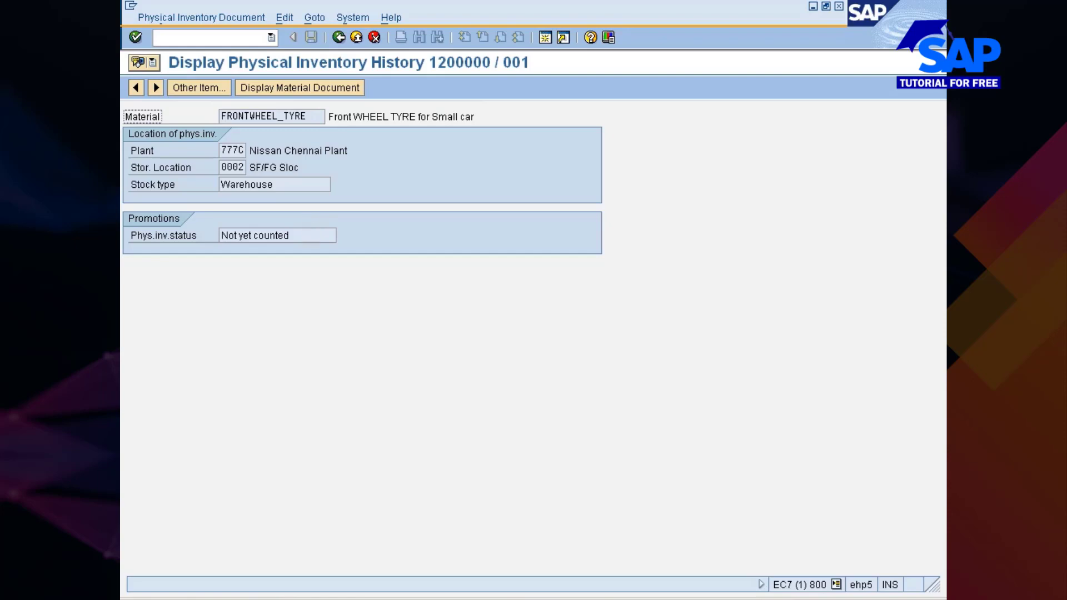
pyautogui.moveTo(289, 235); pyautogui.dragTo(221, 235)
pyautogui.click(223, 235)
pyautogui.click(342, 38)
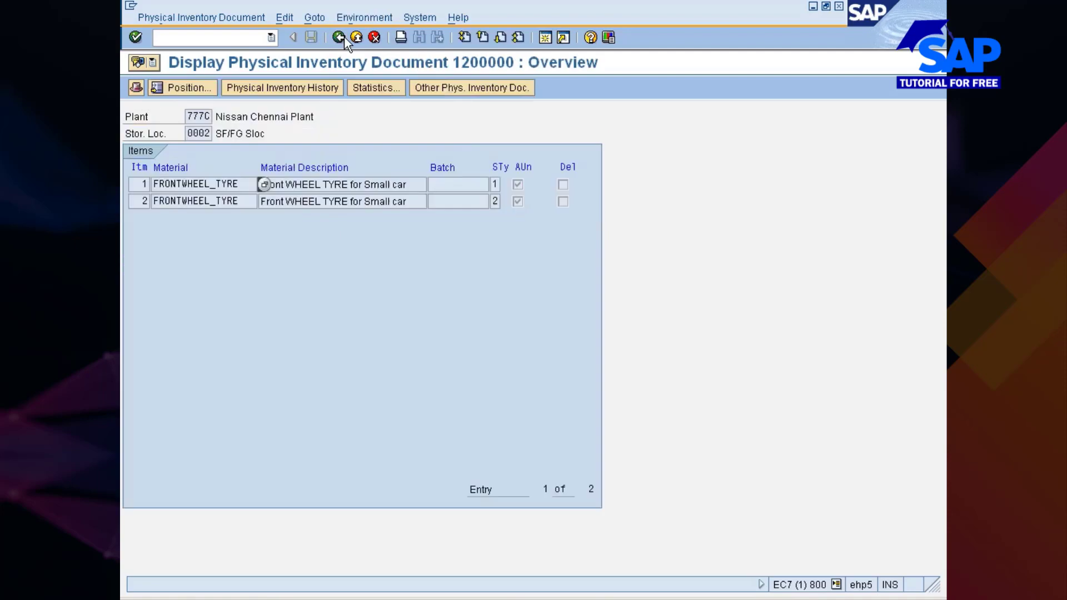
pyautogui.click(342, 37)
pyautogui.click(342, 38)
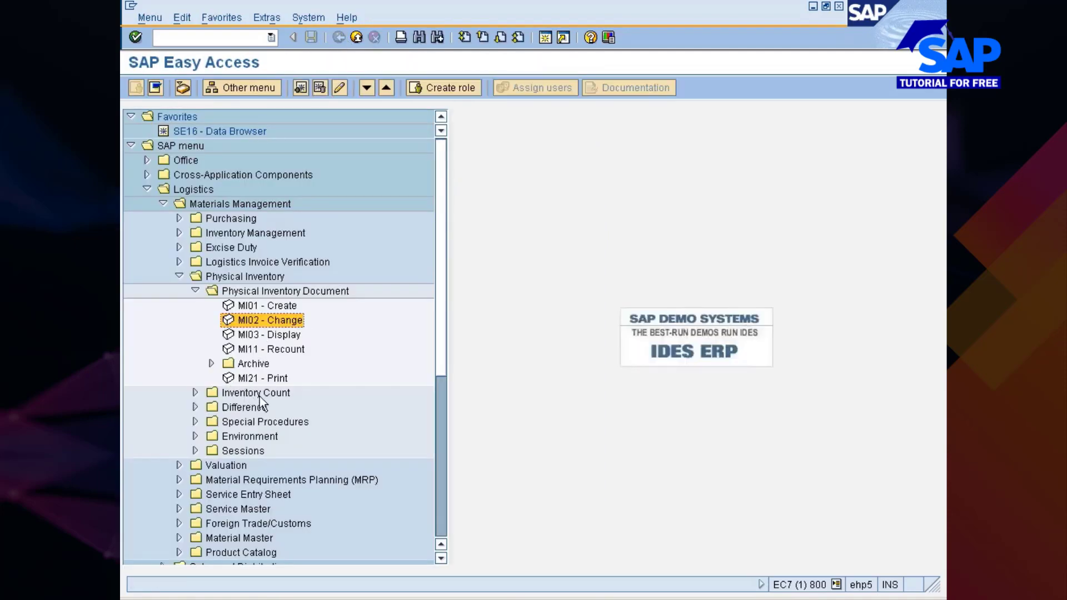
# Start MI04 to enter an inventory count for the proposed physical inventory document with count date 06.07.2012.
pyautogui.doubleClick(242, 398)
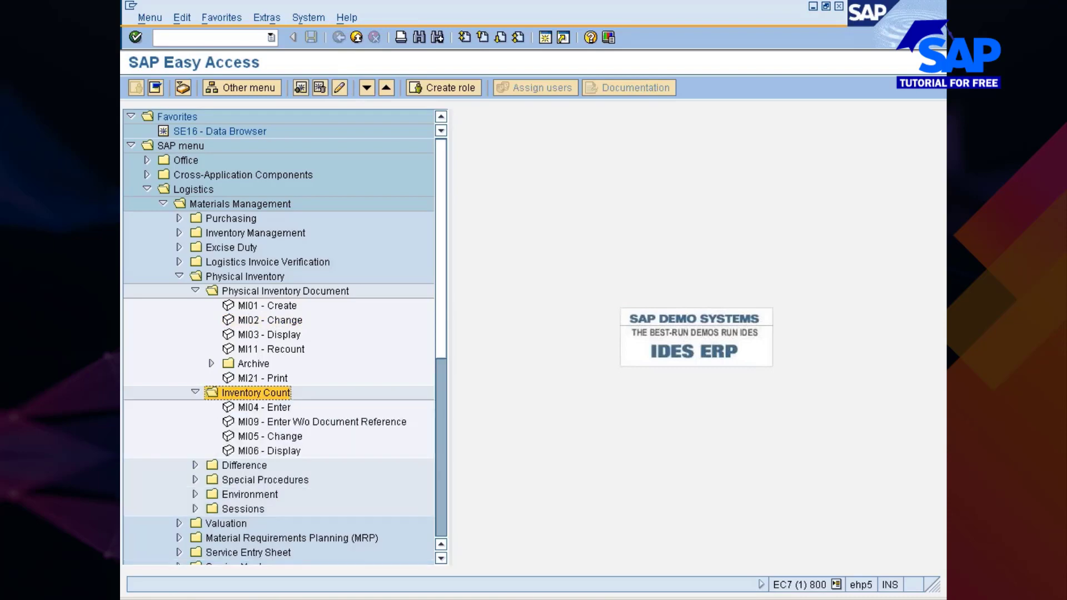
pyautogui.click(542, 558)
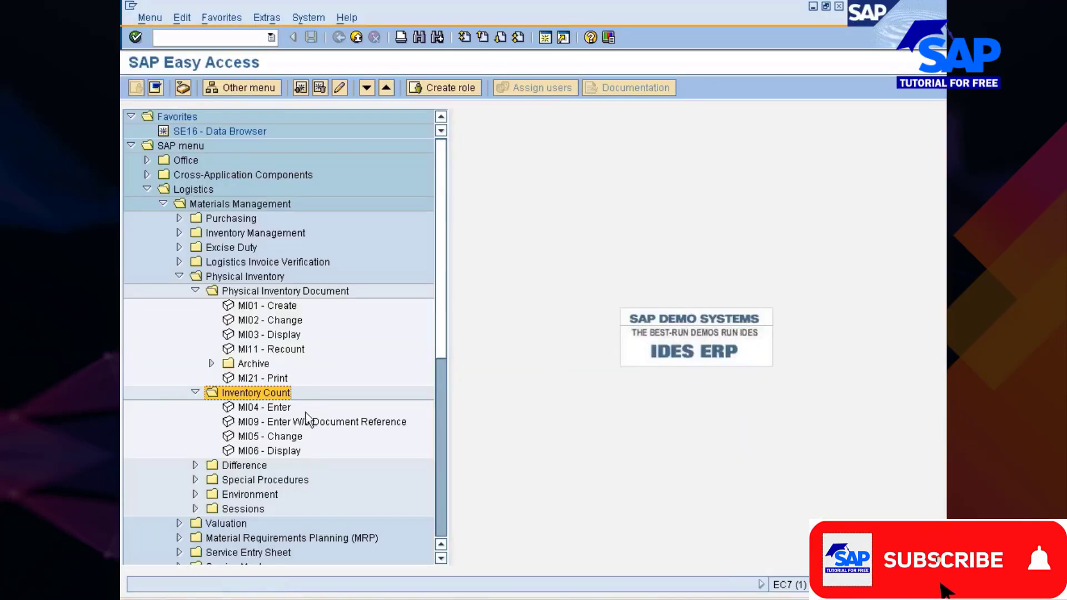
pyautogui.doubleClick(256, 409)
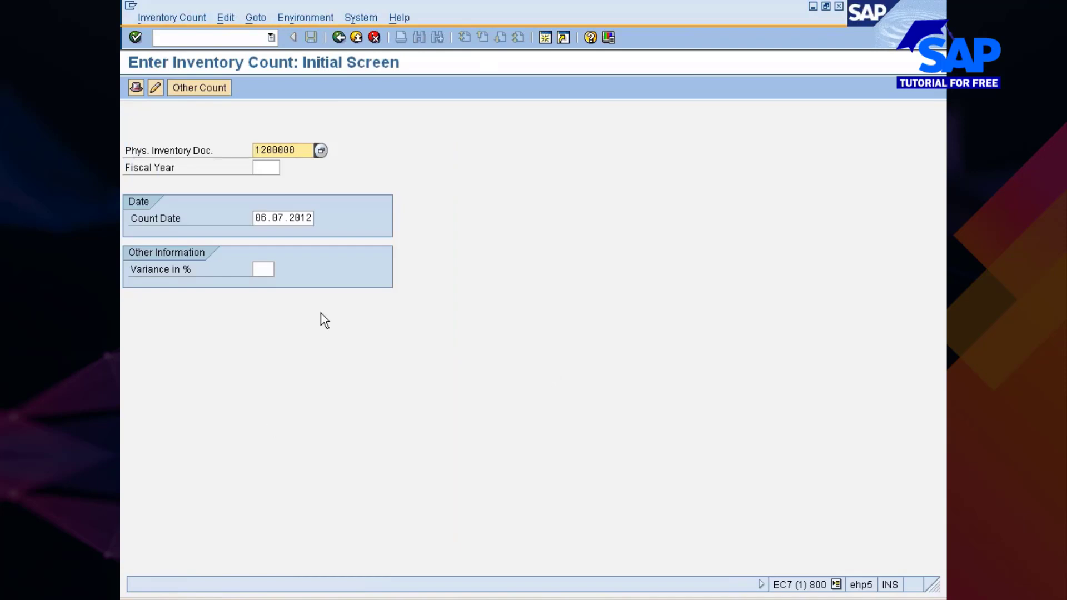
pyautogui.press('Return')
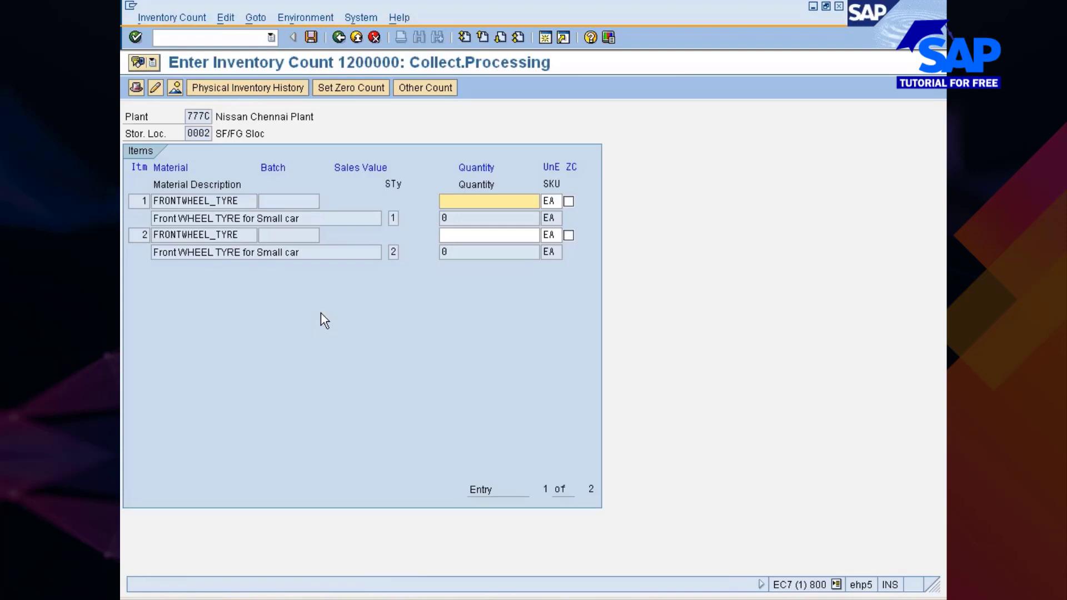
# Enter a counted quantity of 4 for item 1 and mark item 2 as a zero count.
pyautogui.write('4')
pyautogui.click(470, 235)
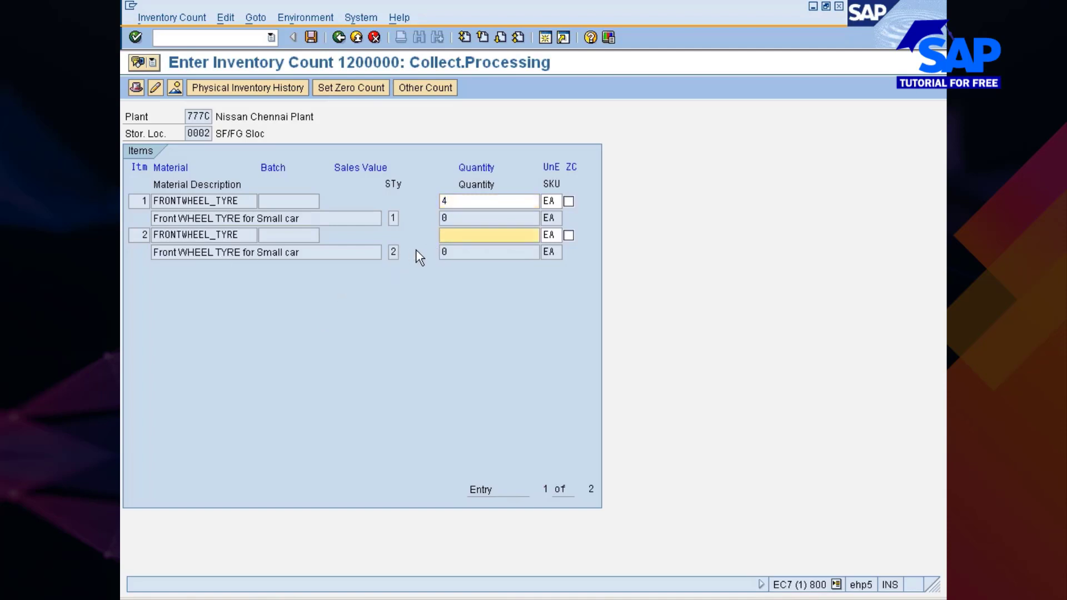
pyautogui.click(568, 235)
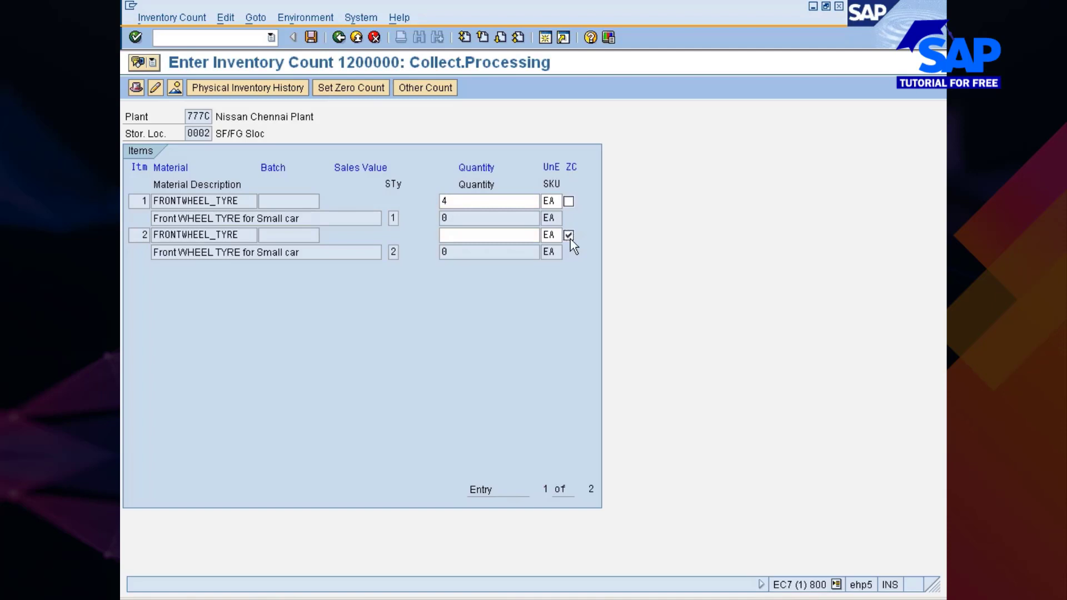
# Save the entered inventory count and return to the SAP Easy Access menu.
pyautogui.press('Return')
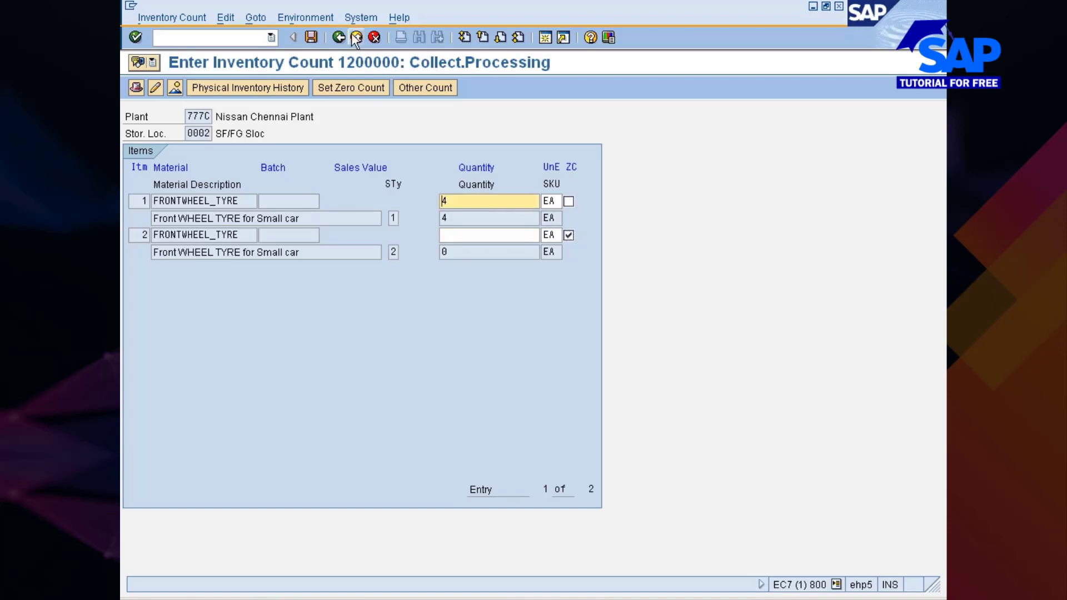
pyautogui.click(312, 38)
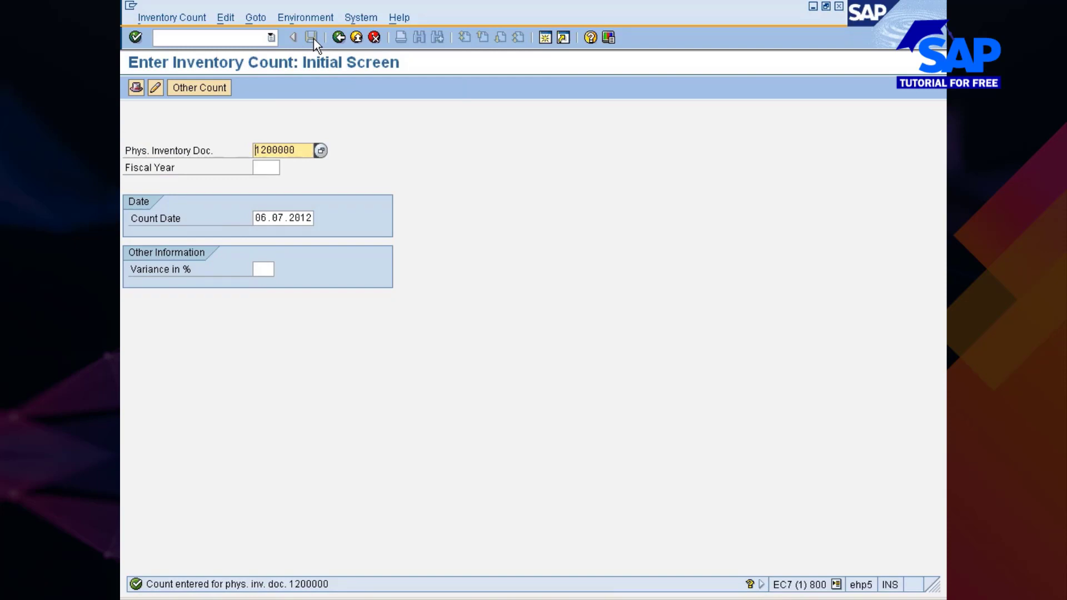
pyautogui.press('F3')
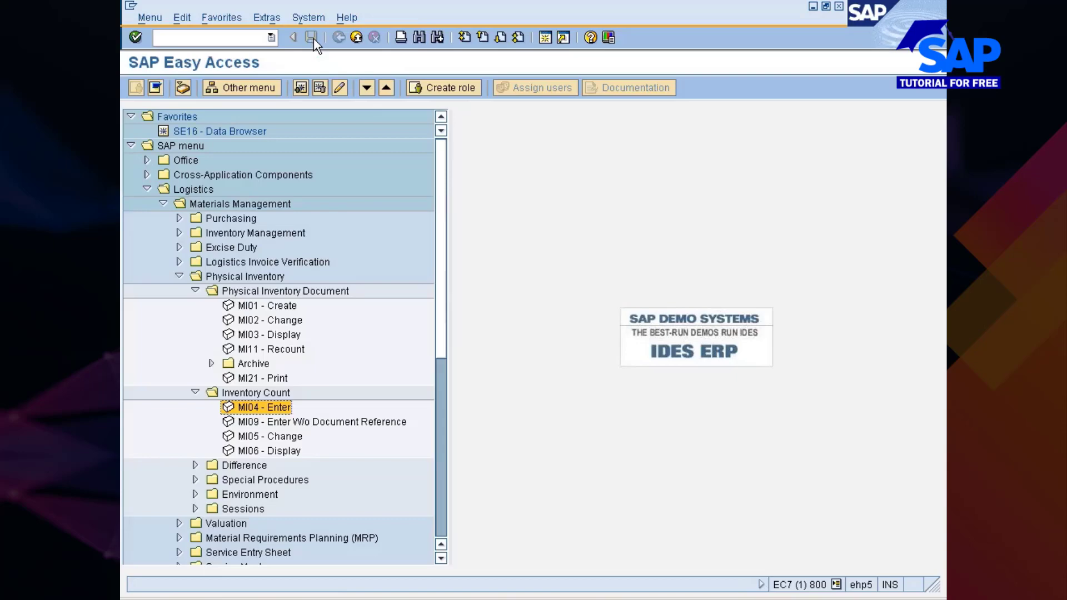
# Open the counted physical inventory document for display in MI03.
pyautogui.press('Up')
pyautogui.press('Up')
pyautogui.press('Up')
pyautogui.press('Up')
pyautogui.press('Up')
pyautogui.press('Return')
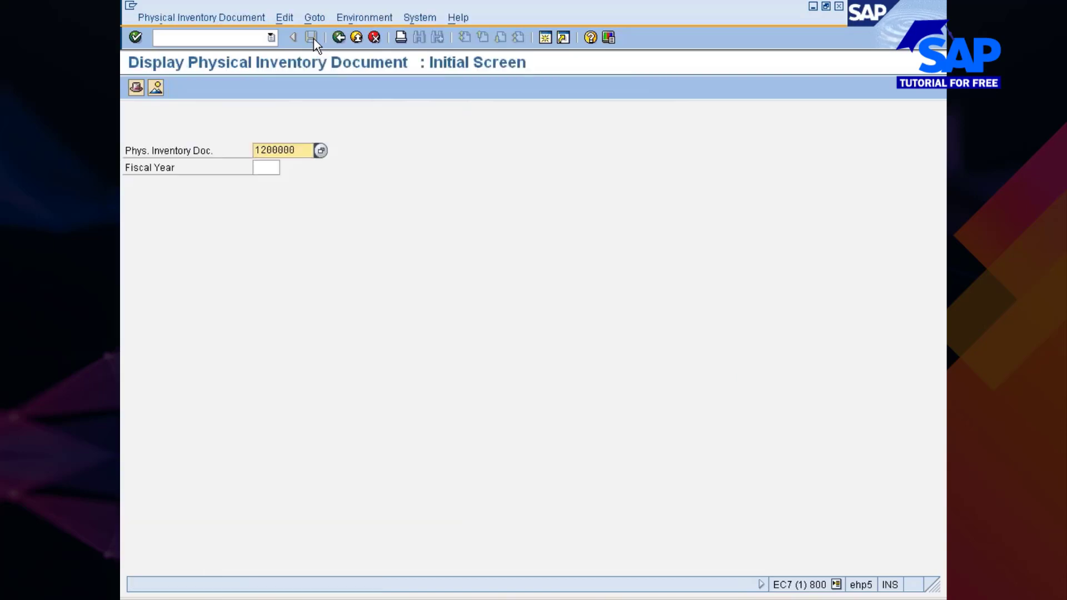
pyautogui.press('Return')
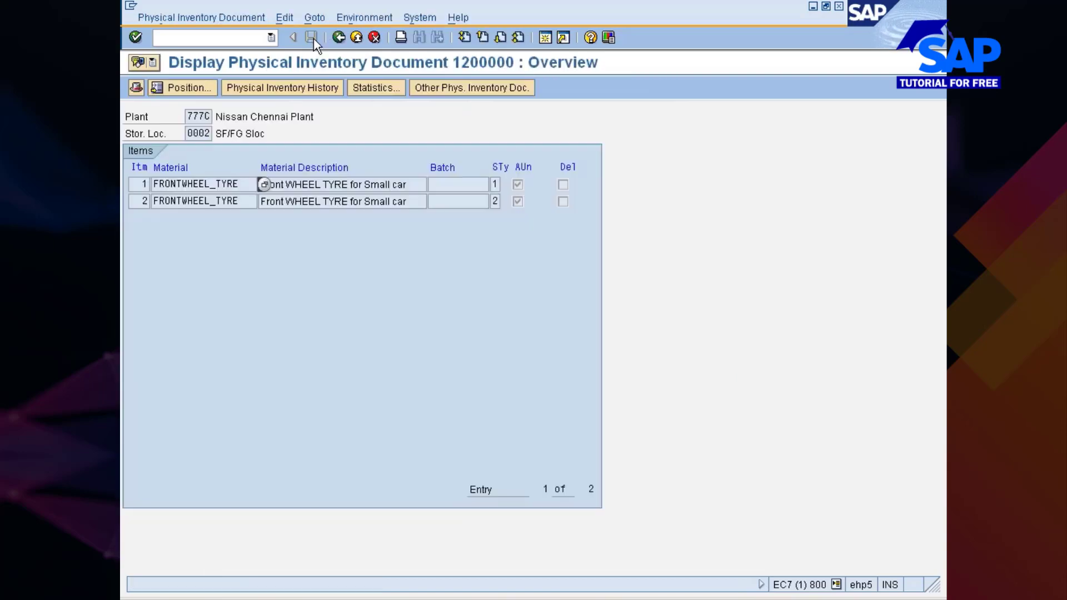
# Examine the document's statistics for the total, open and counted items, and close them.
pyautogui.click(382, 87)
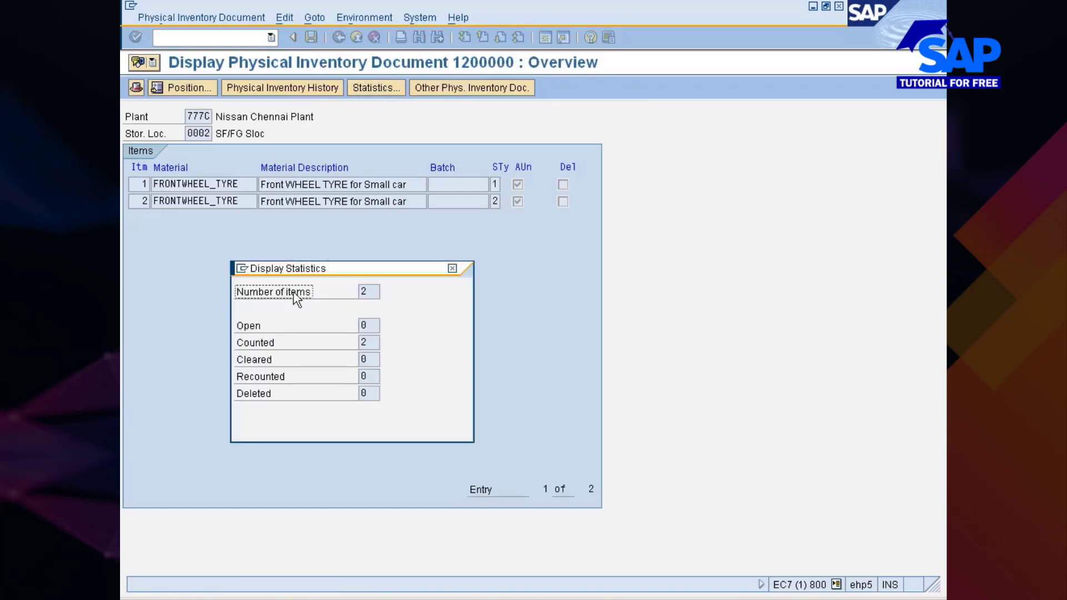
pyautogui.doubleClick(363, 291)
pyautogui.doubleClick(366, 326)
pyautogui.doubleClick(363, 342)
pyautogui.click(362, 342)
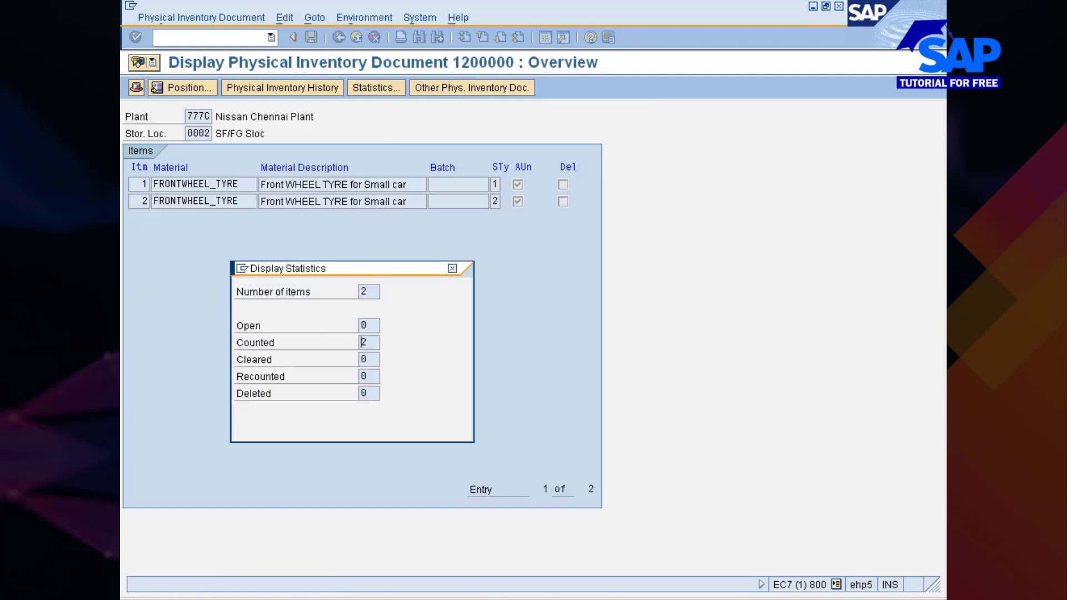
pyautogui.click(452, 269)
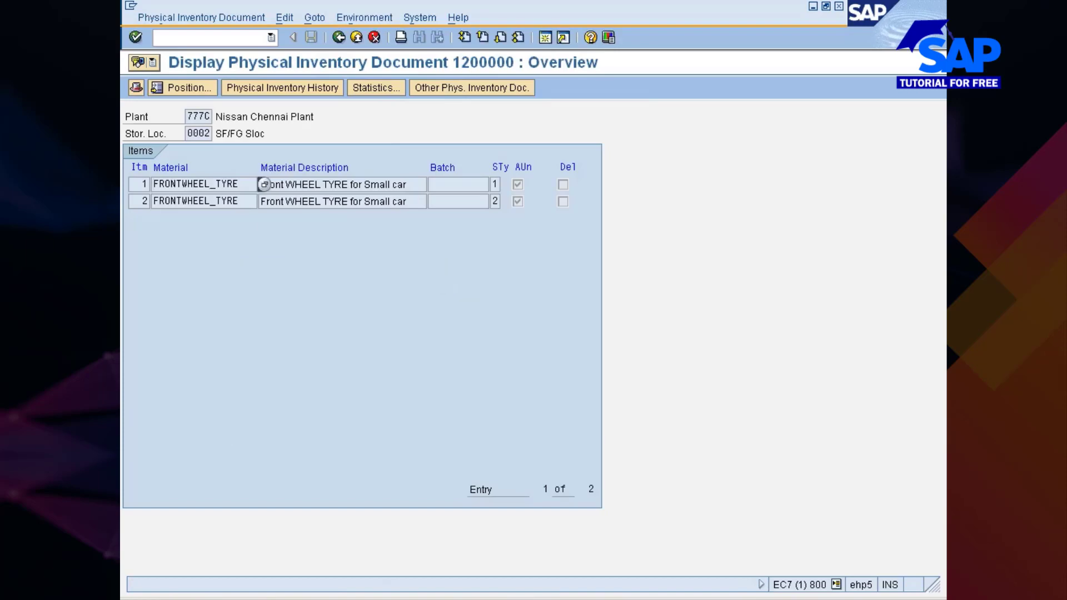
# Examine the counted, book and difference quantities, counter and book value in item 1's physical inventory history, and return to the overview.
pyautogui.click(253, 88)
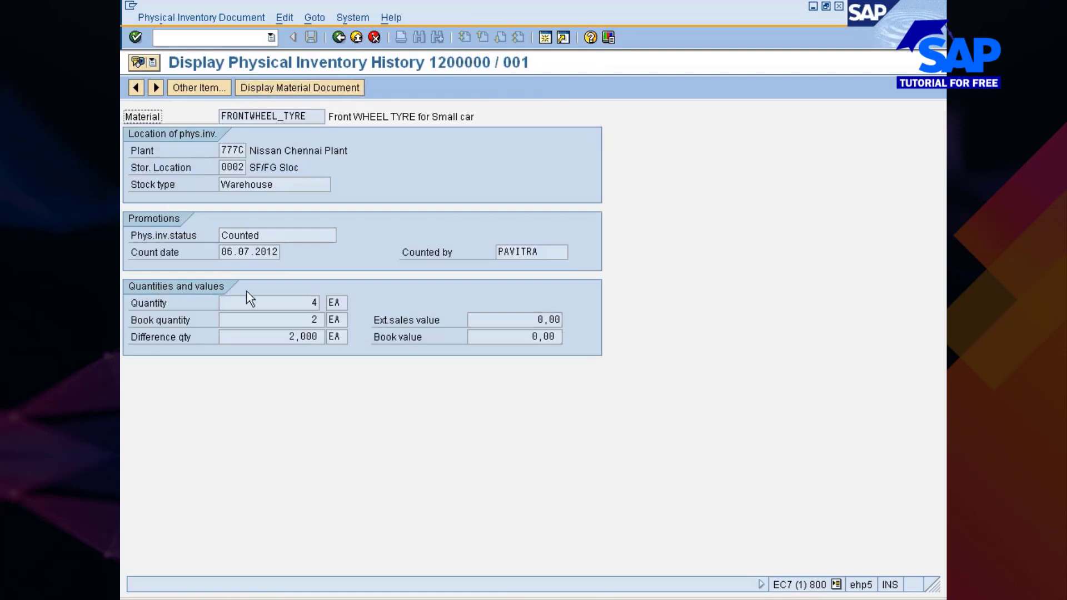
pyautogui.click(305, 303)
pyautogui.doubleClick(314, 319)
pyautogui.click(322, 320)
pyautogui.click(129, 338)
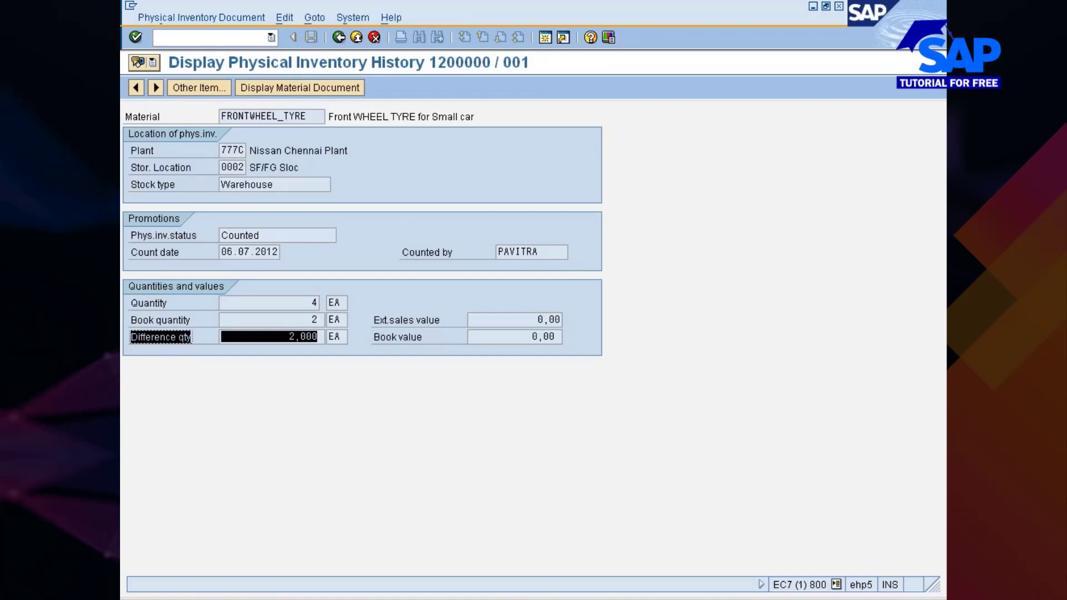
pyautogui.click(160, 337)
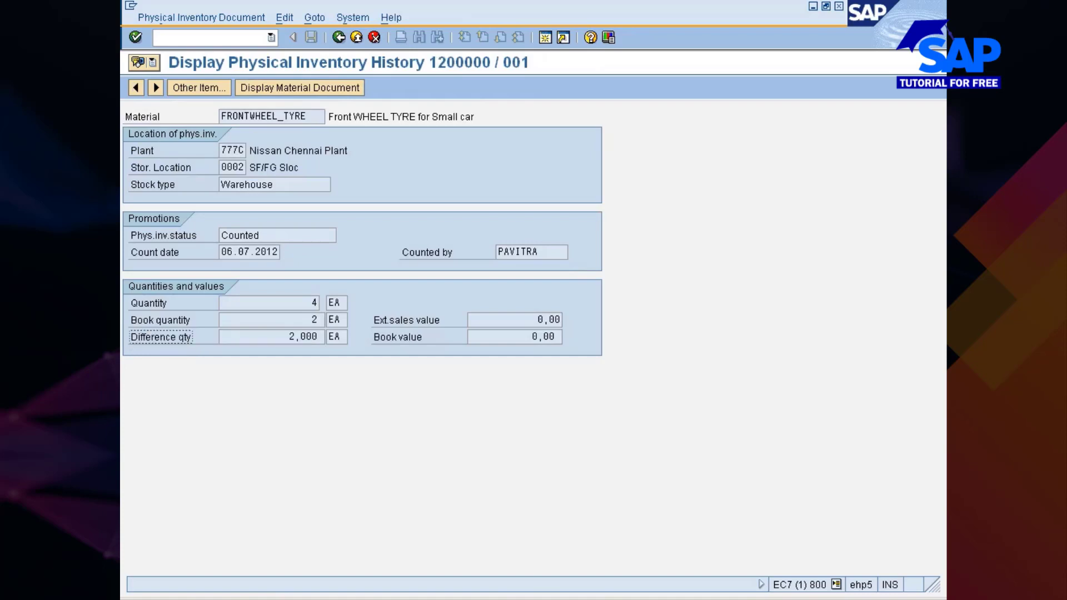
pyautogui.click(403, 251)
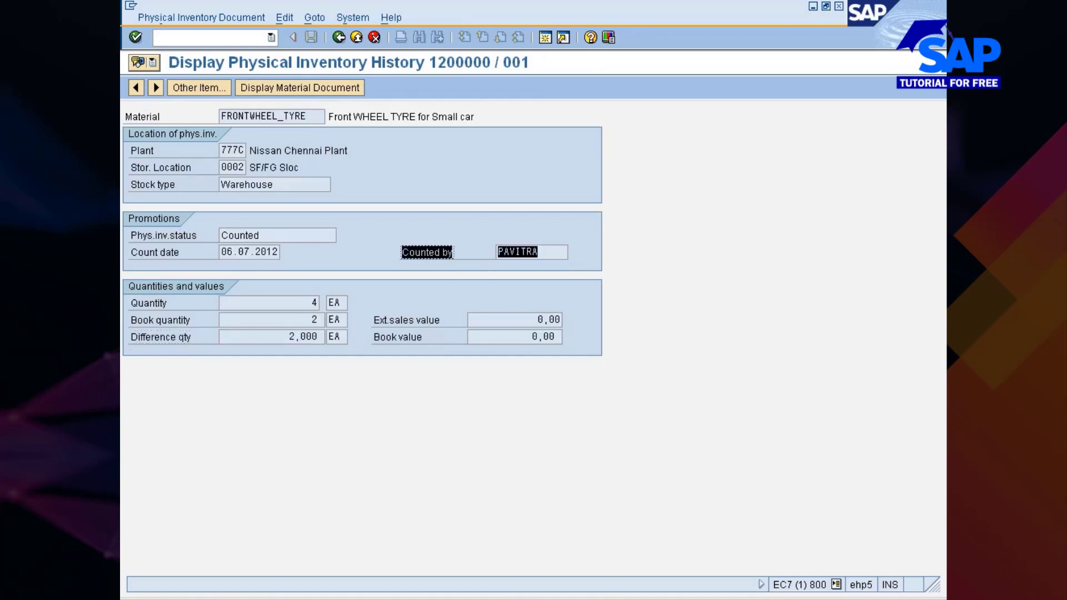
pyautogui.click(579, 253)
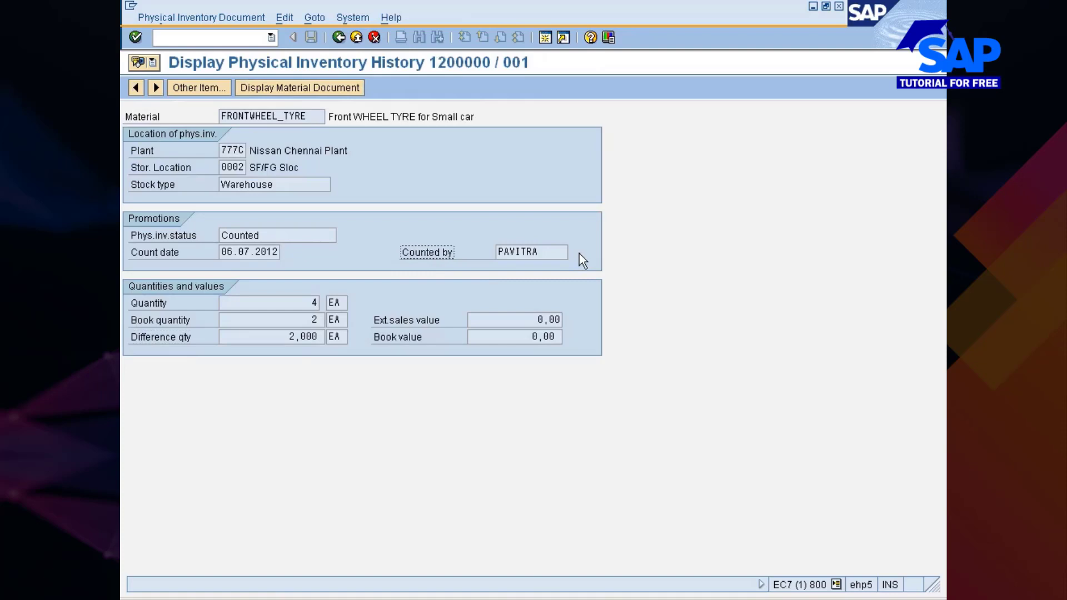
pyautogui.doubleClick(514, 336)
pyautogui.click(559, 336)
pyautogui.click(345, 43)
# Switch to the PowerPoint slide show to review the physical inventory process flow, and return to SAP.
pyautogui.moveTo(550, 597)
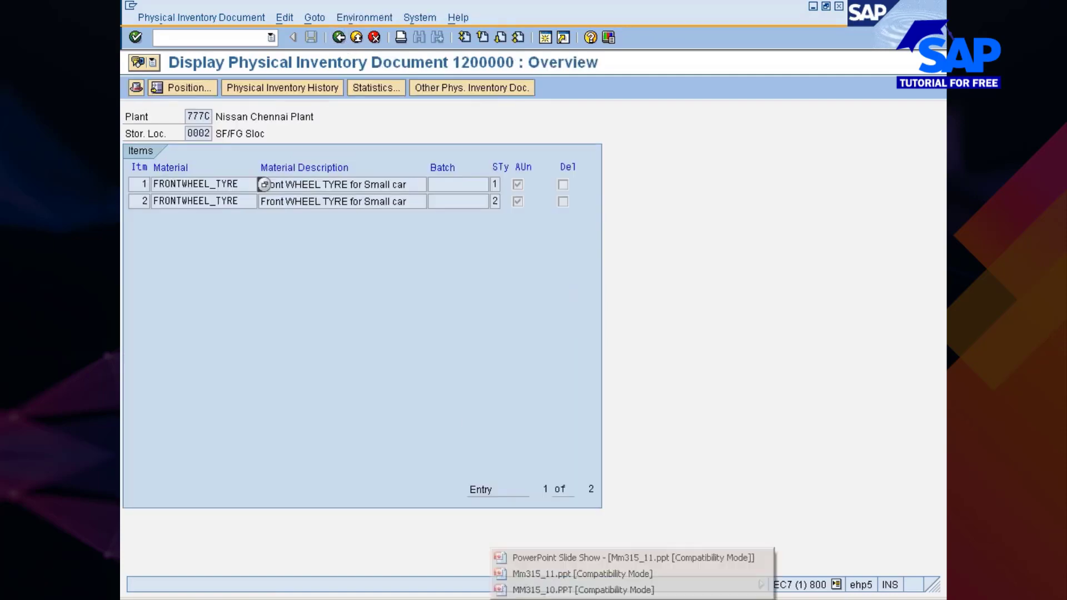
pyautogui.click(524, 558)
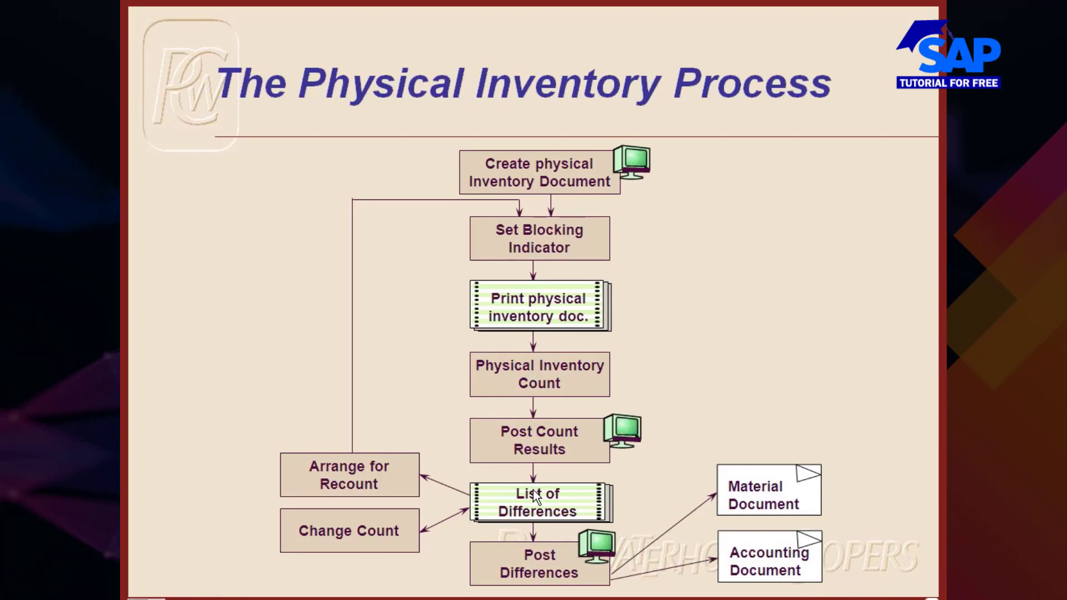
pyautogui.hotkey('alt', 'Tab')
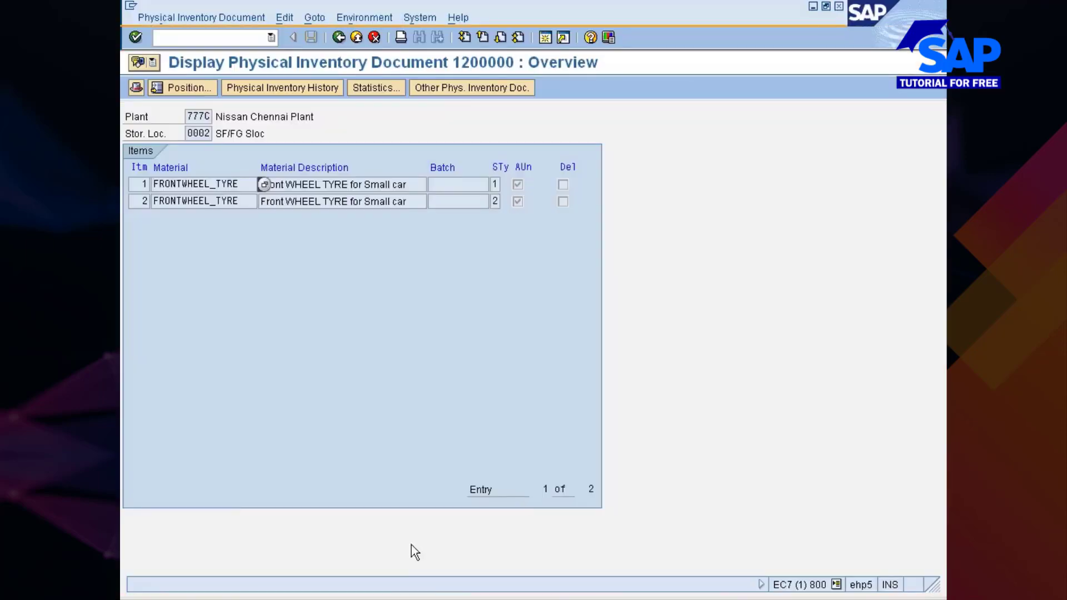
# Check the count in item 2's physical inventory history and exit the document to the SAP Easy Access menu.
pyautogui.click(188, 201)
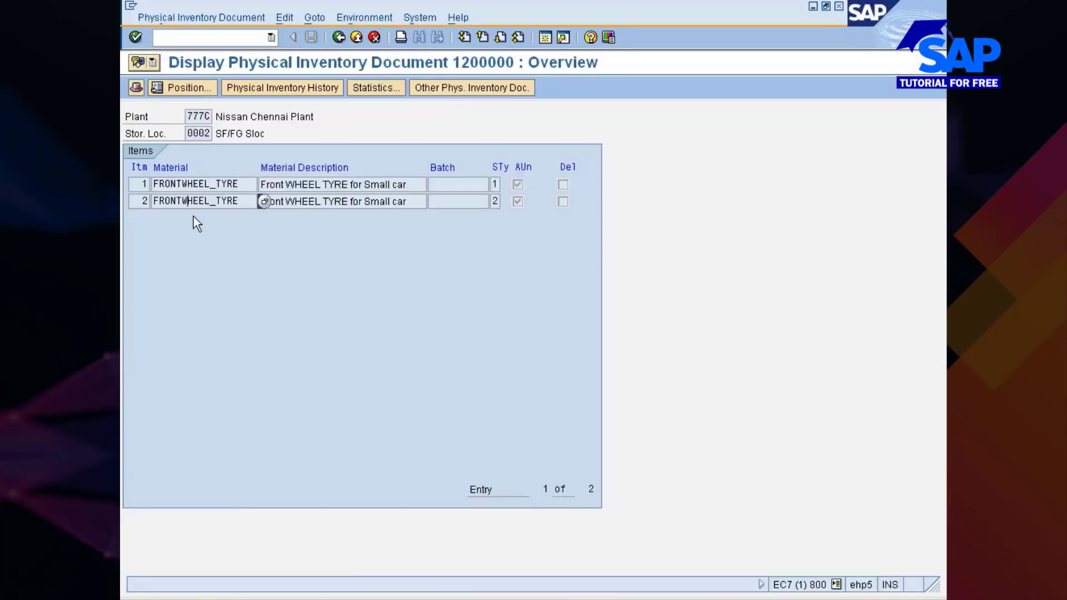
pyautogui.click(293, 88)
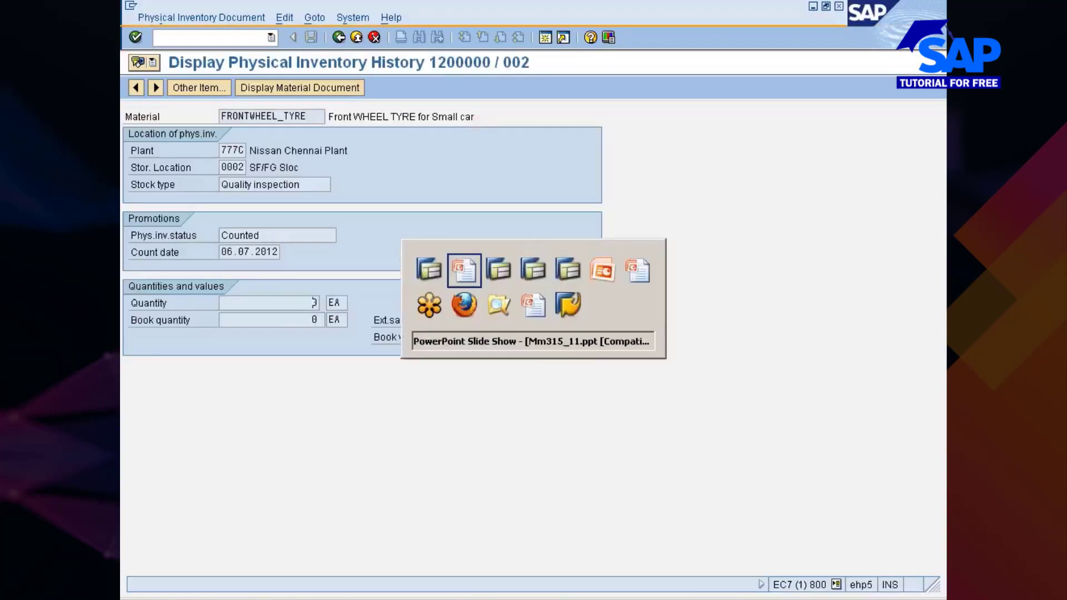
pyautogui.hotkey('alt', 'Tab')
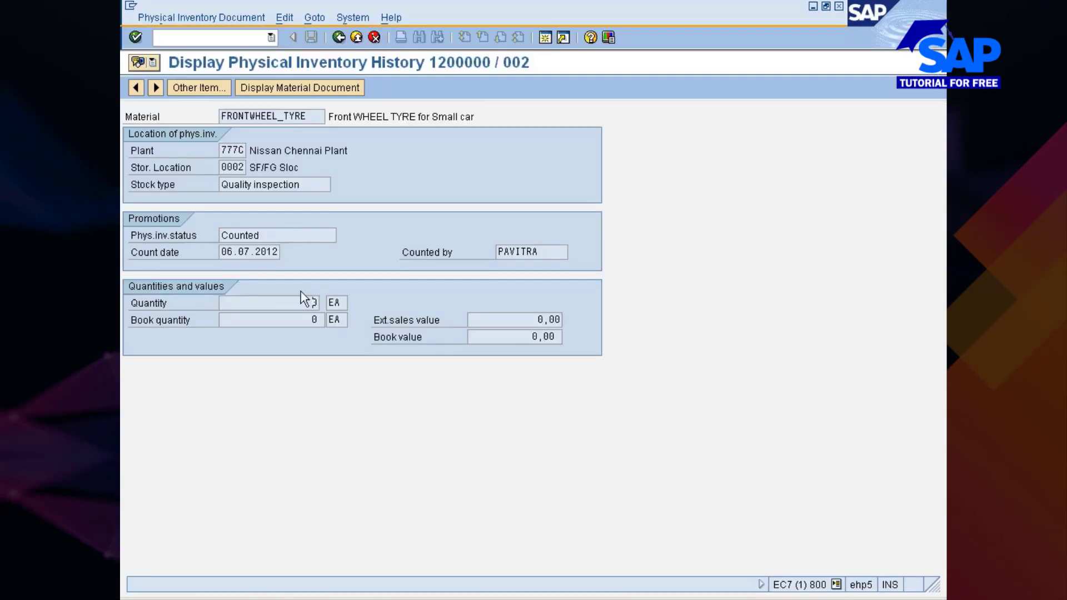
pyautogui.click(339, 38)
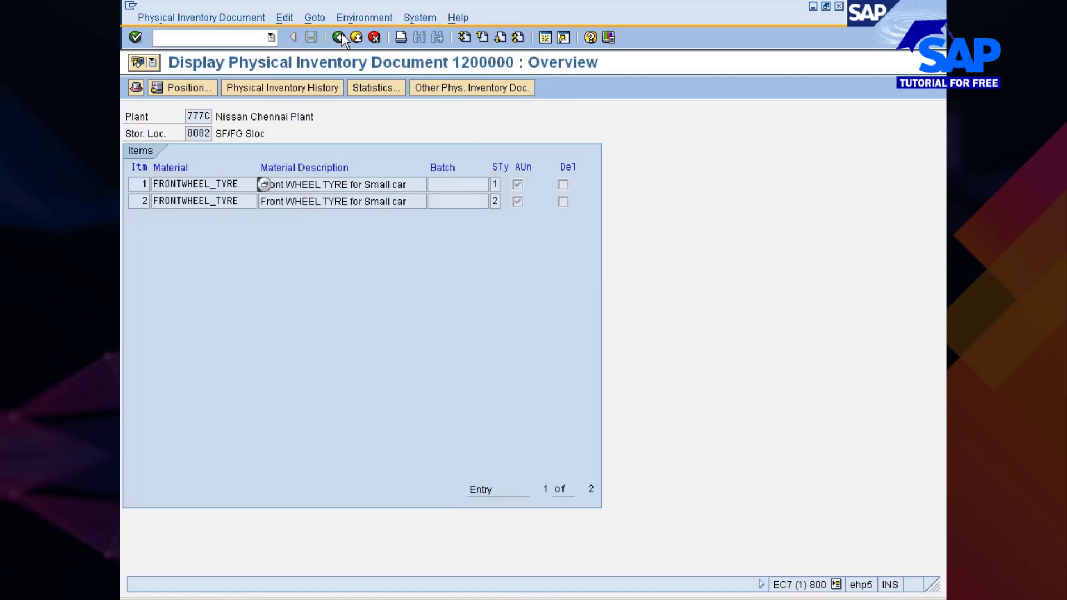
pyautogui.click(340, 38)
pyautogui.click(340, 38)
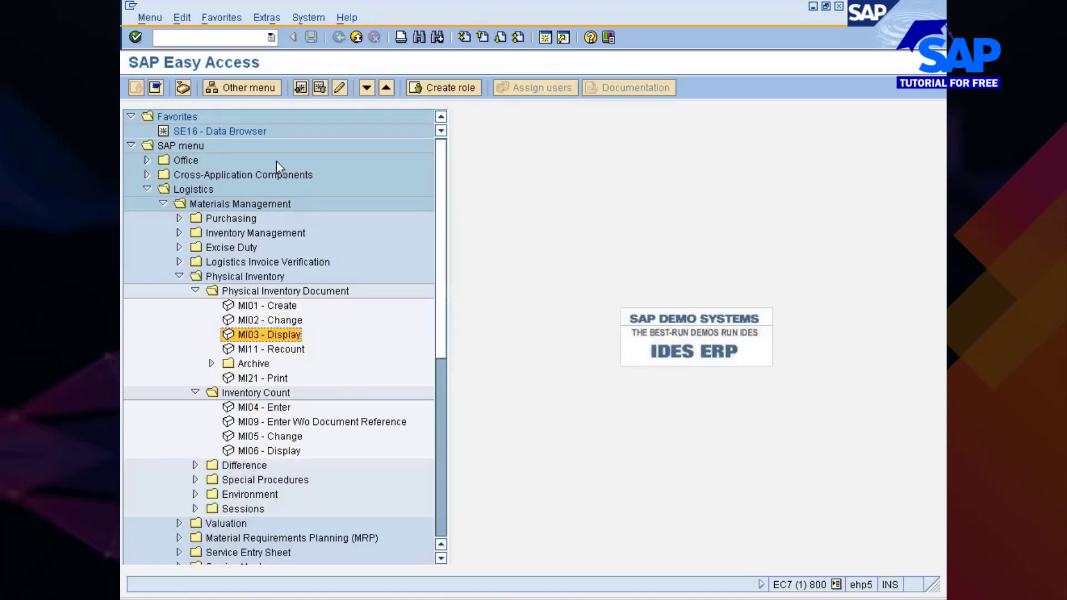
# Open the MI11 recount entry screen for the proposed physical inventory document.
pyautogui.click(247, 350)
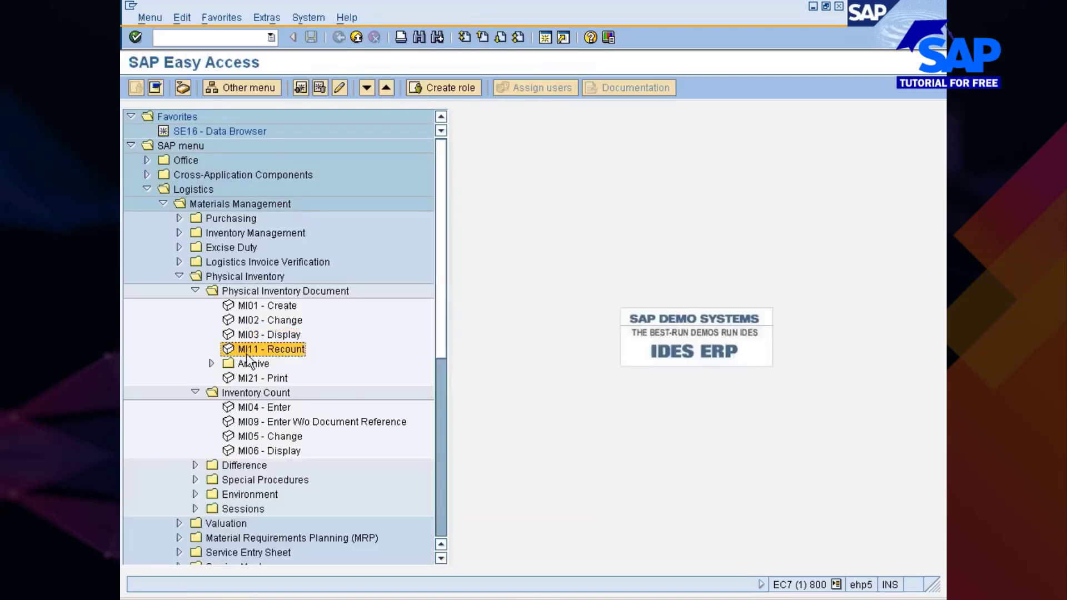
pyautogui.doubleClick(248, 357)
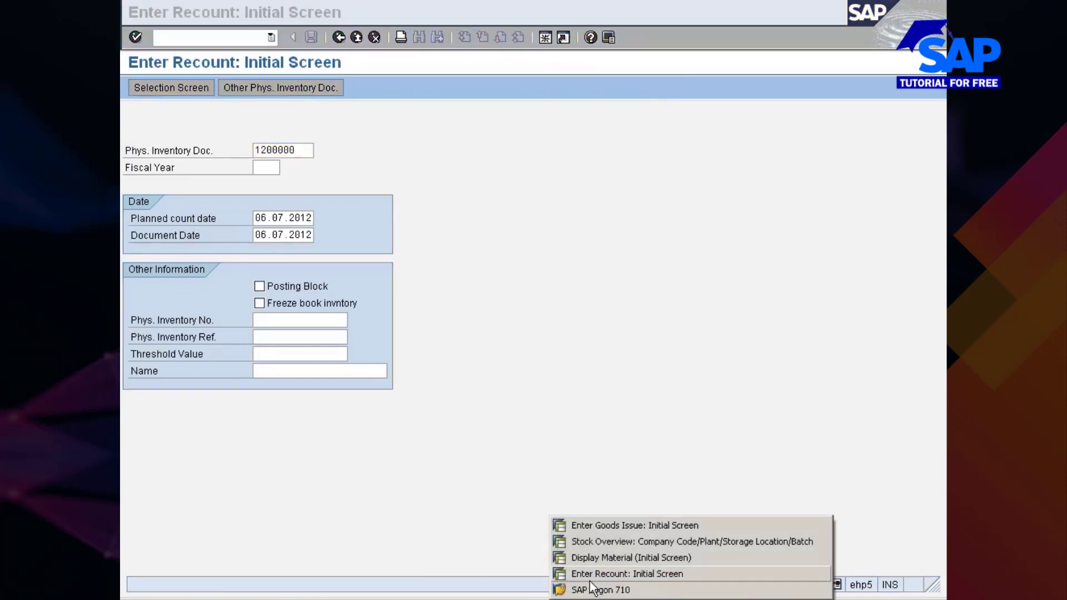
# Switch to the Display Material session and select the Plant Stock and Storage Location Stock views for FRONTWHEEL_TYRE.
pyautogui.click(607, 559)
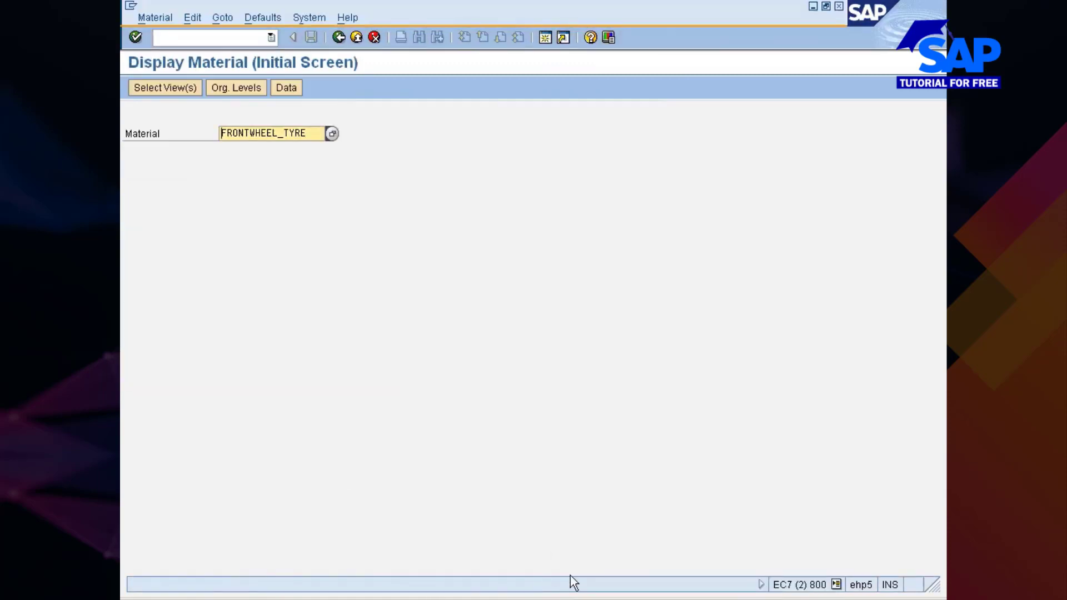
pyautogui.press('Return')
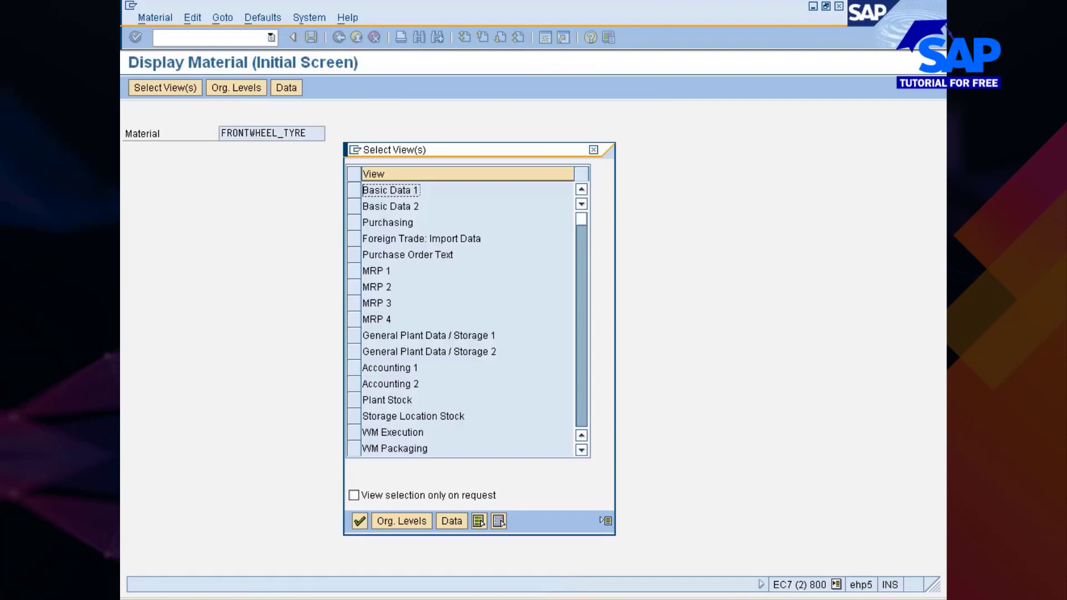
pyautogui.click(359, 400)
pyautogui.click(359, 414)
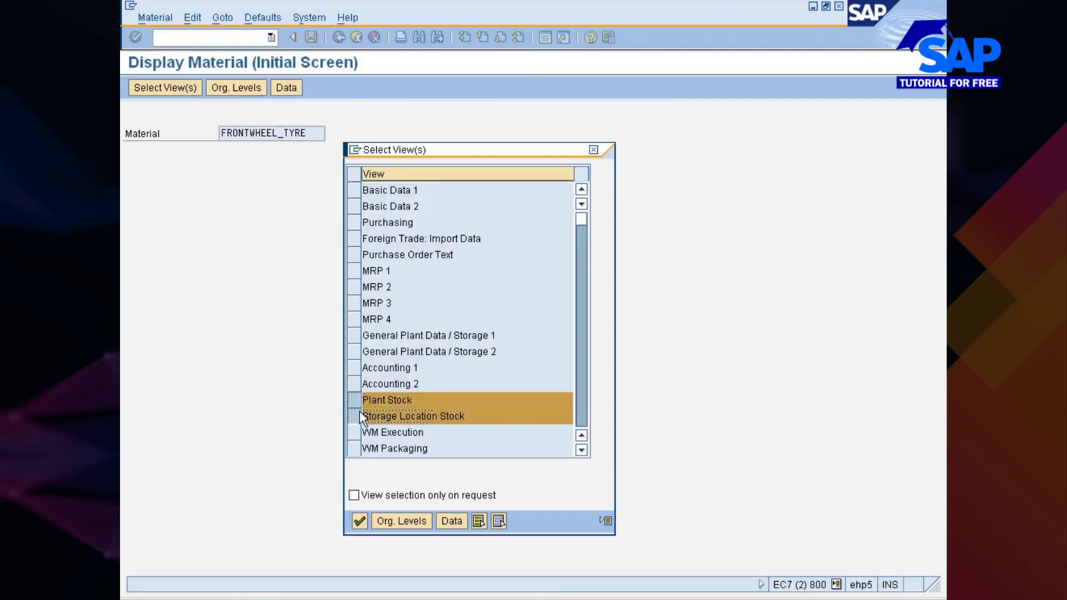
pyautogui.press('Return')
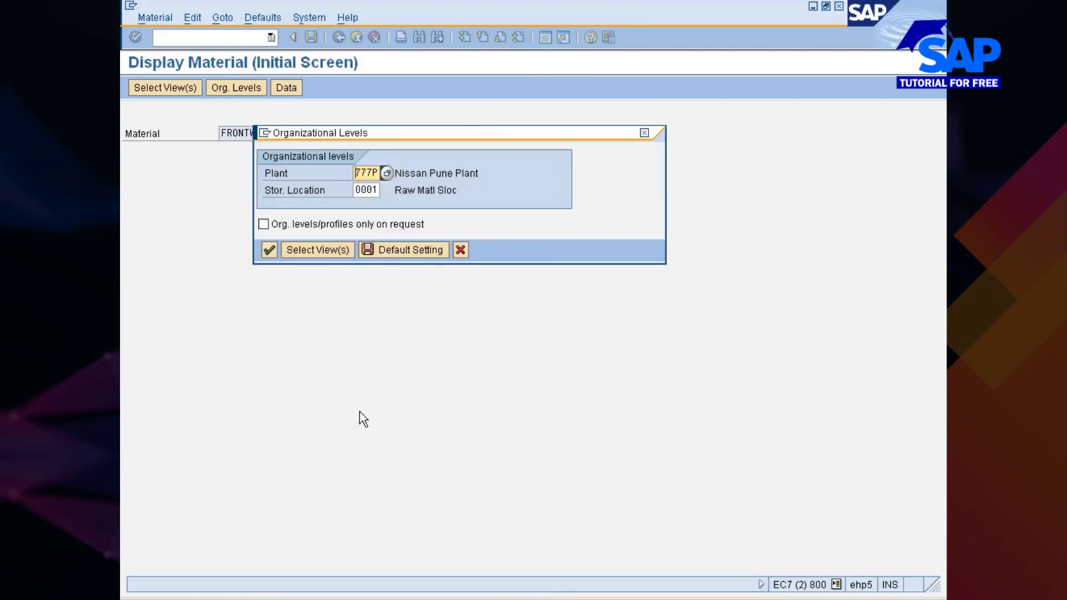
# Set the organizational levels to plant 777C and storage location 0002, and display the material's plant stock.
pyautogui.press('BackSpace')
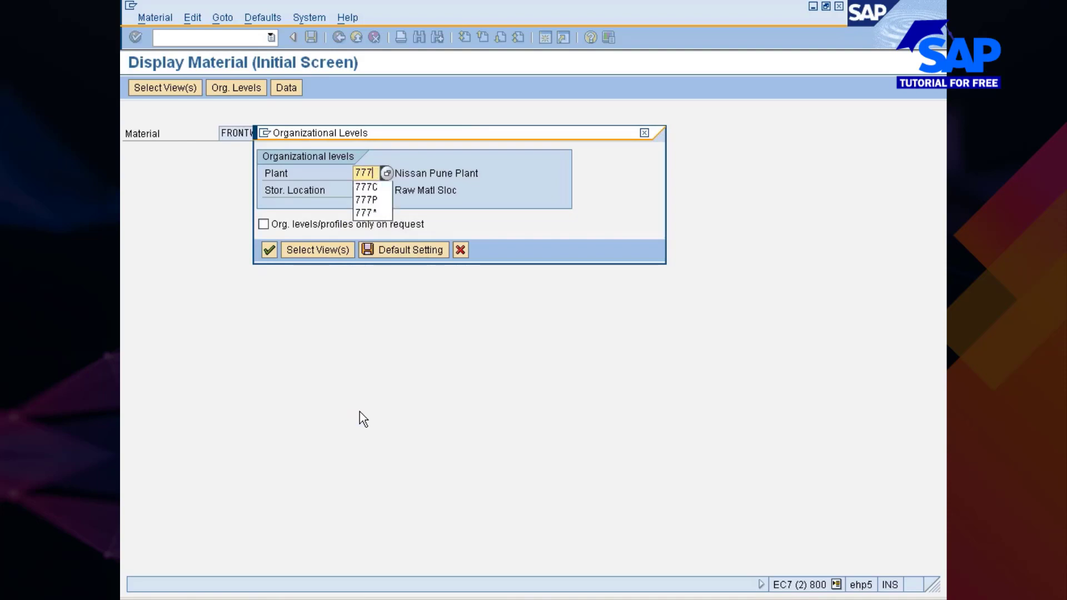
pyautogui.write('c')
pyautogui.press('Down')
pyautogui.press('Return')
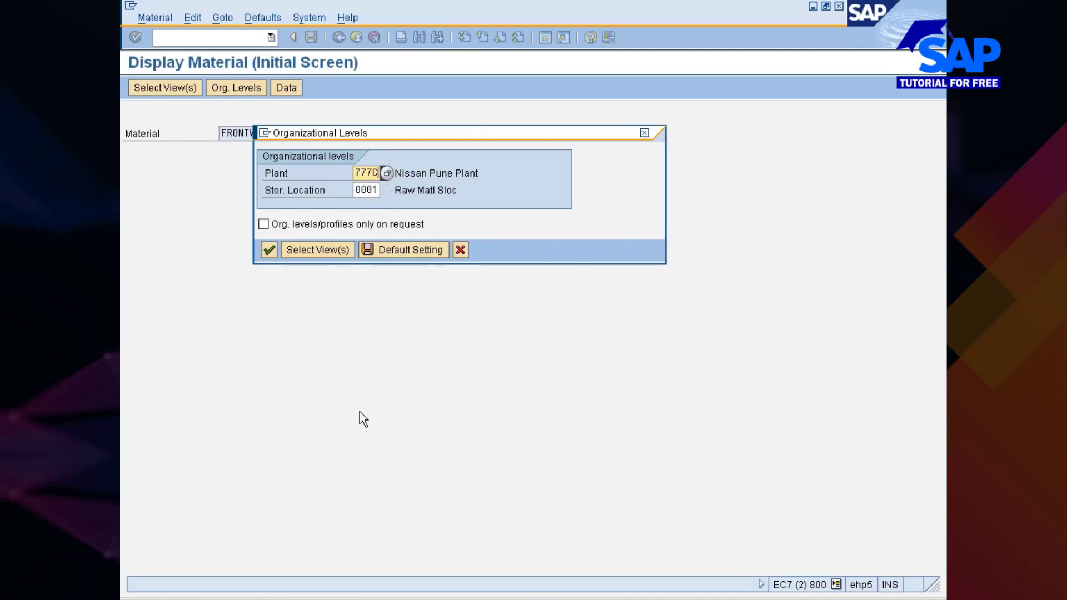
pyautogui.press('Down')
pyautogui.press('BackSpace')
pyautogui.write('2')
pyautogui.press('Return')
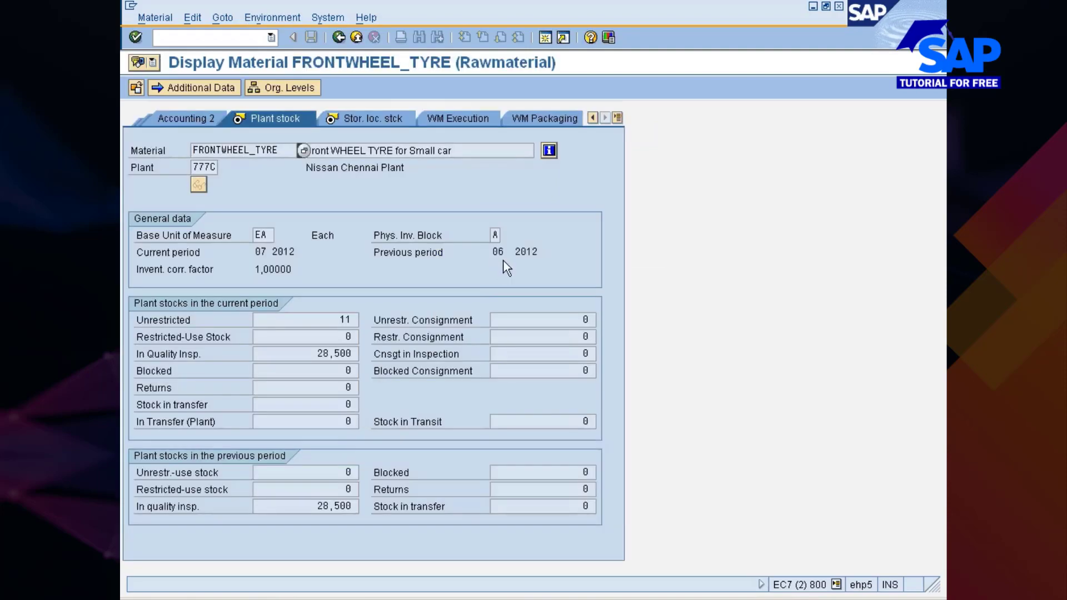
# Look up the meaning of the material's physical inventory block indicator, and leave the material display and the recount screen.
pyautogui.click(493, 234)
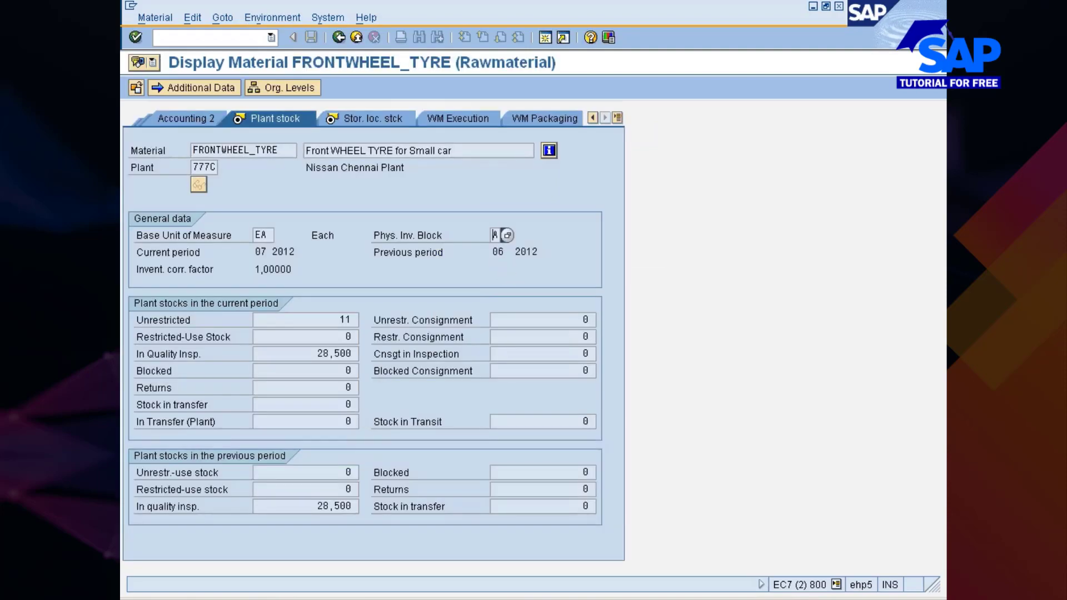
pyautogui.click(507, 236)
pyautogui.click(246, 202)
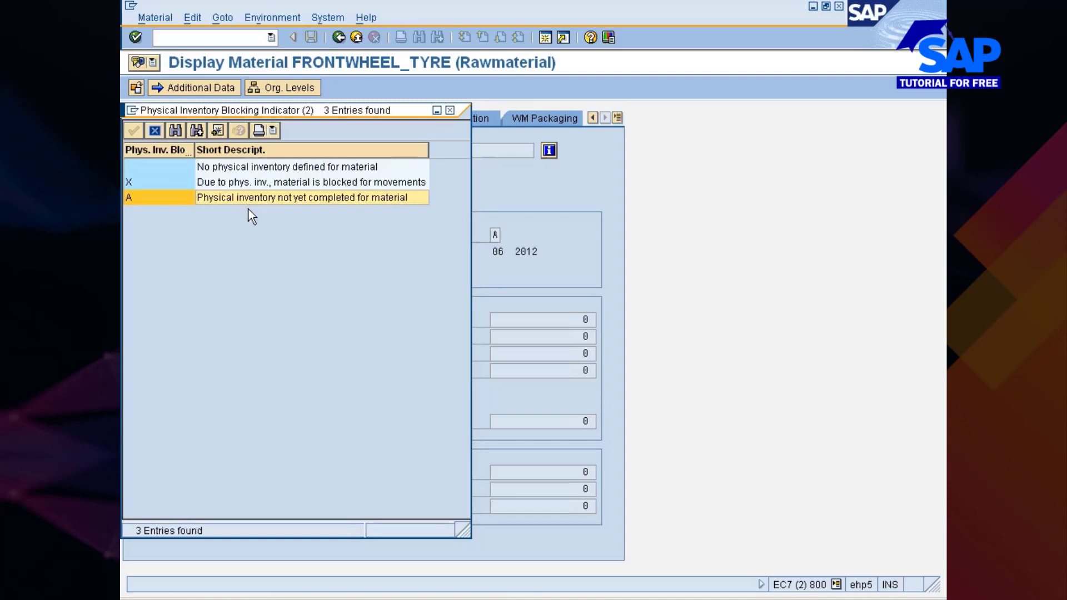
pyautogui.click(450, 111)
pyautogui.click(338, 38)
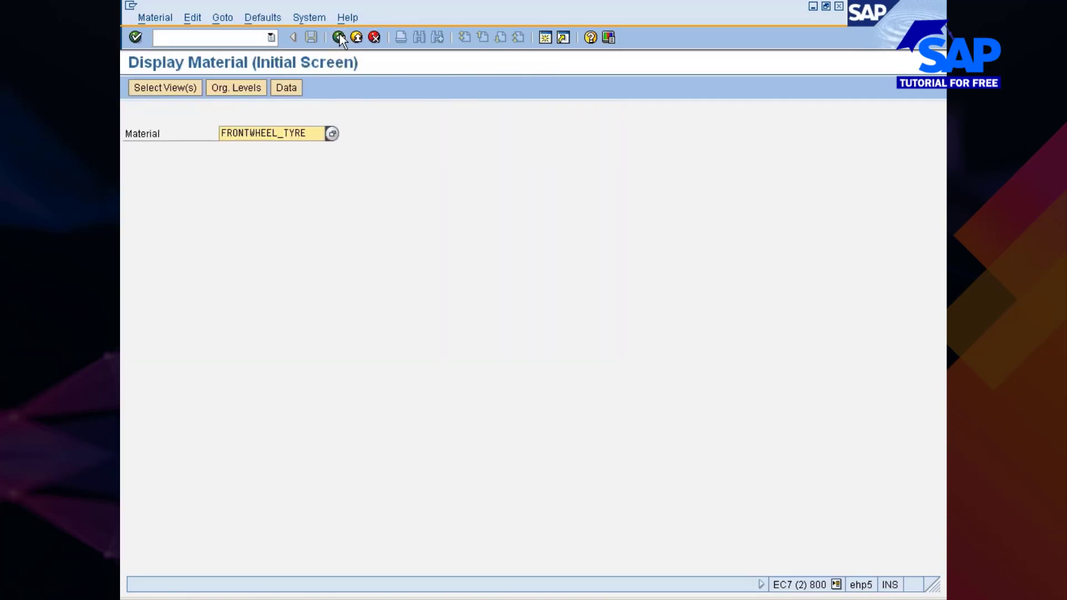
pyautogui.hotkey('alt', 'Tab')
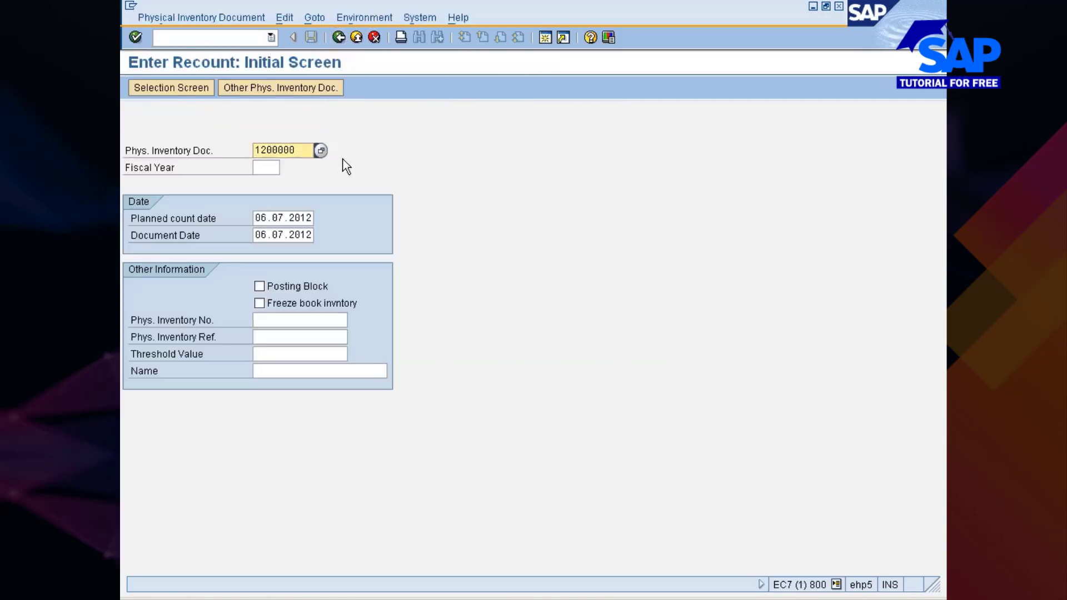
pyautogui.click(339, 37)
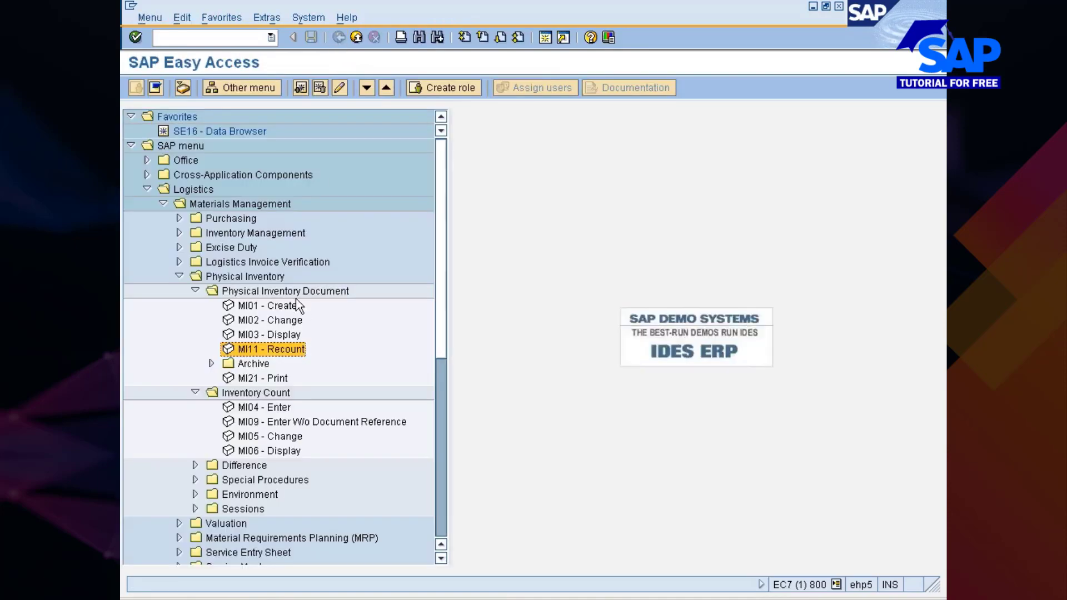
# Open the MI11 recount transaction and display the item selection list for physical inventory document 1200000.
pyautogui.doubleClick(260, 347)
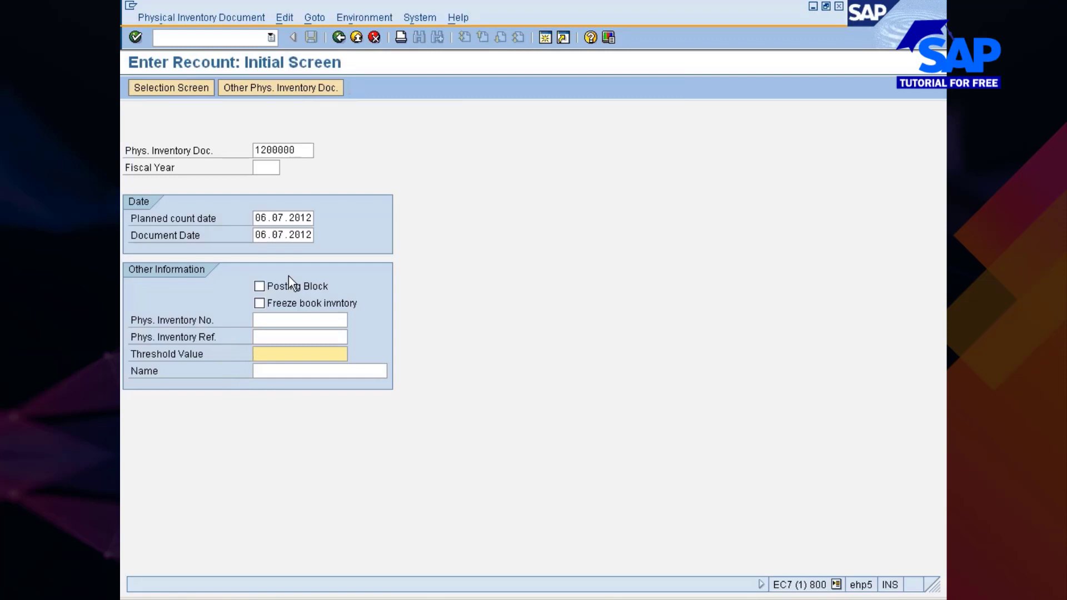
pyautogui.press('Return')
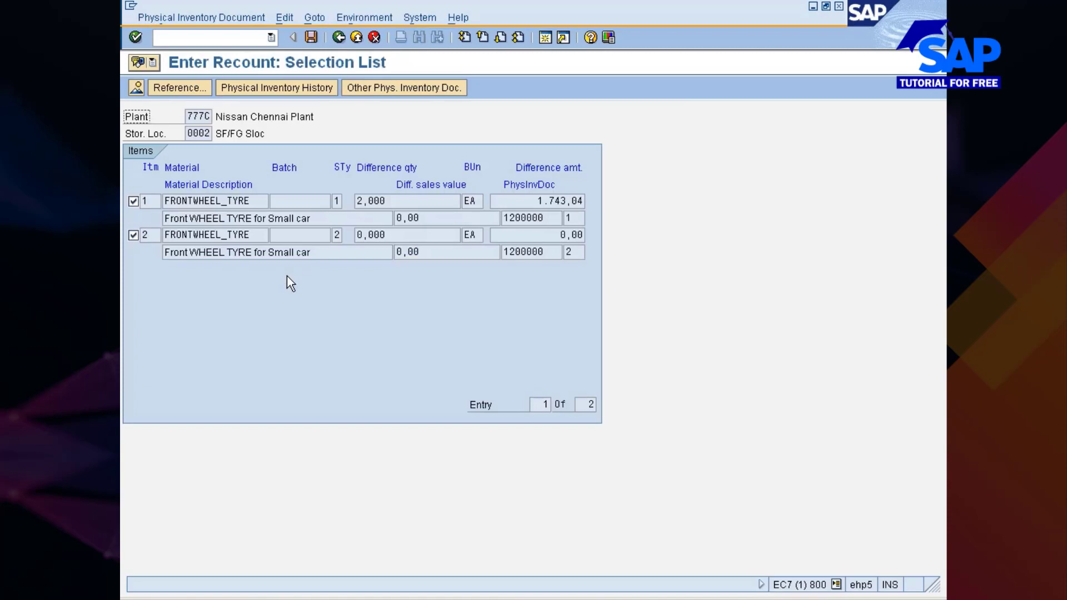
# Switch to the Stock Overview session, display FRONTWHEEL_TYRE's stock for plant 777C, storage location 0002, and return to the recount list.
pyautogui.click(585, 599)
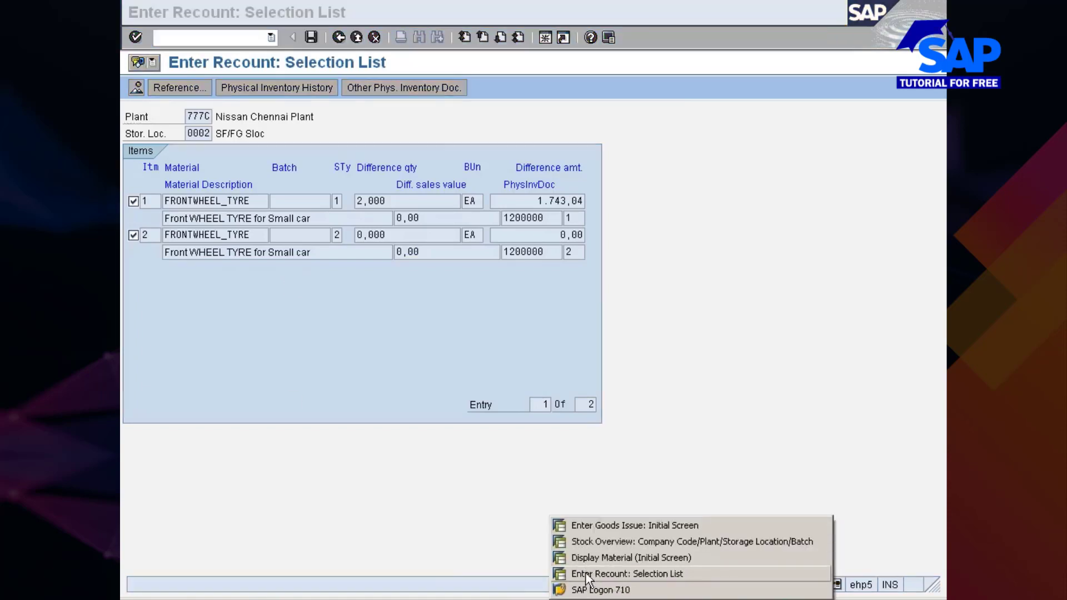
pyautogui.click(589, 541)
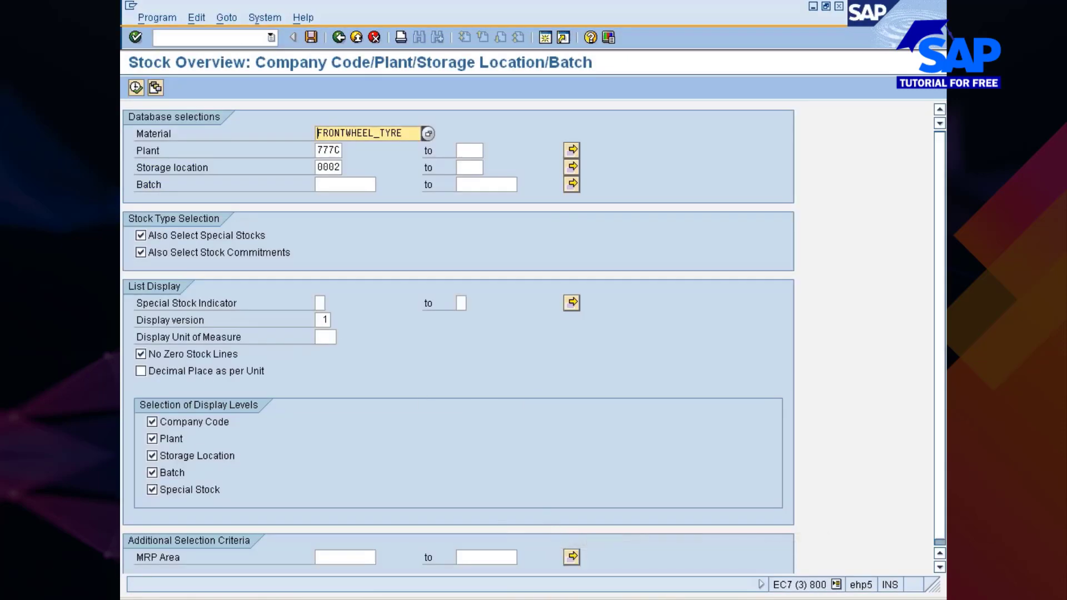
pyautogui.click(135, 88)
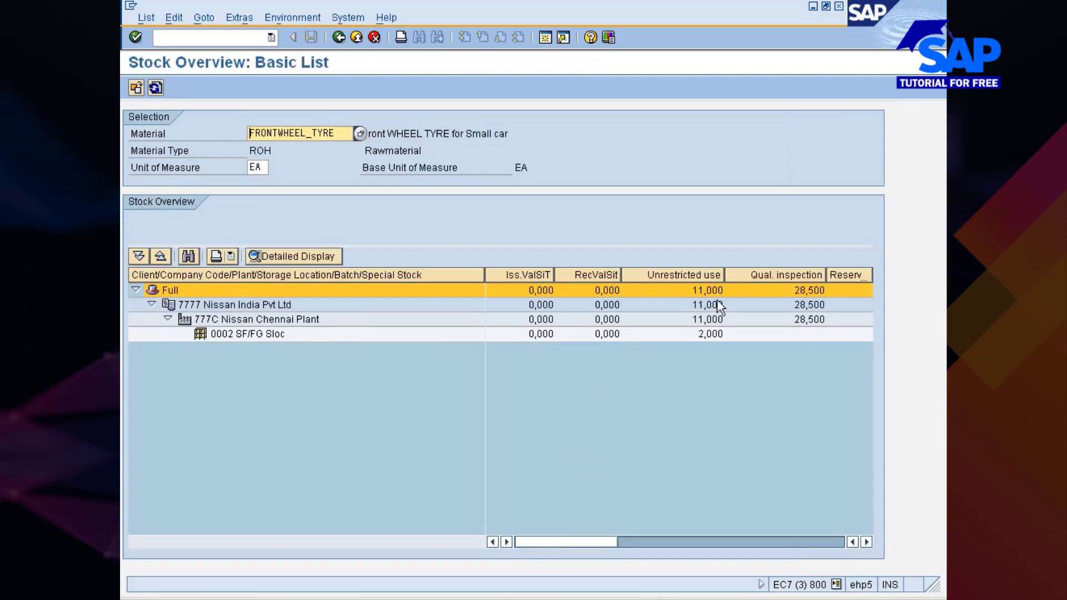
pyautogui.click(808, 334)
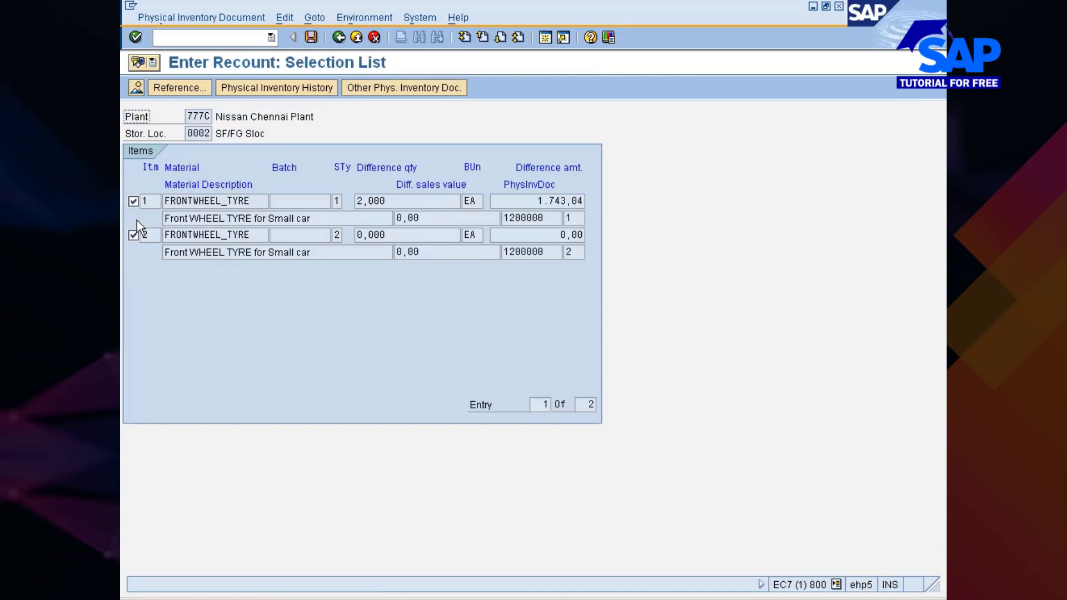
# Check the help on item selection, exclude item 1 from the recount, save the recount document, and leave the transaction.
pyautogui.click(135, 199)
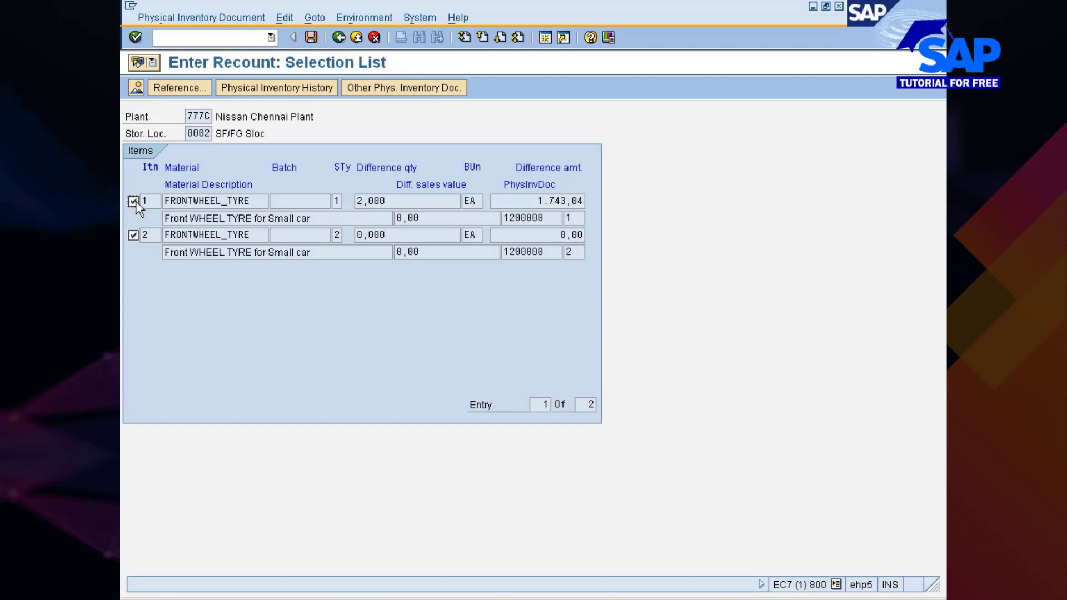
pyautogui.click(135, 201)
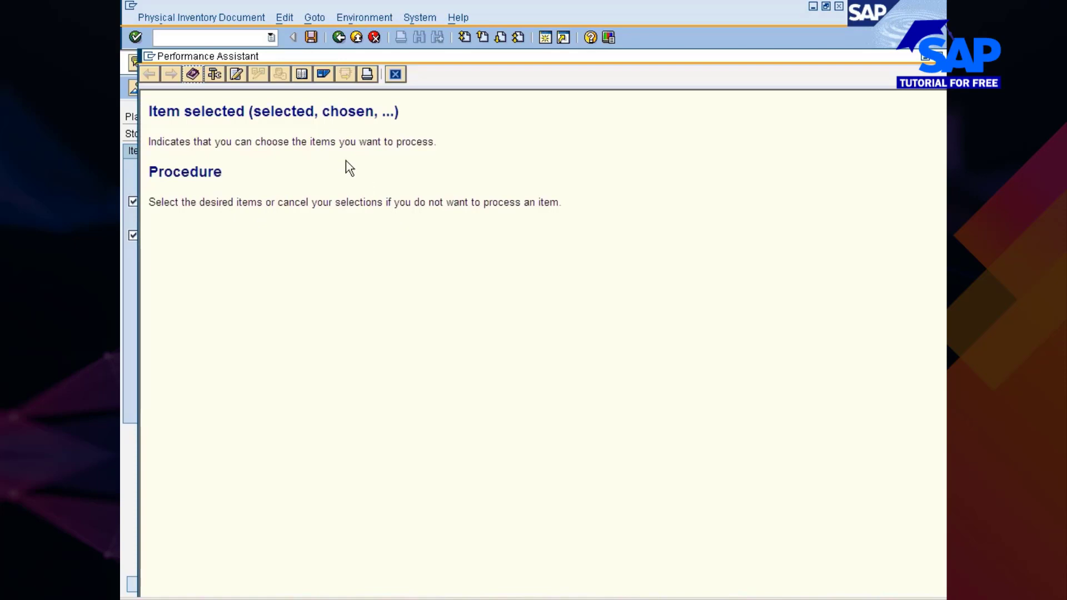
pyautogui.click(396, 74)
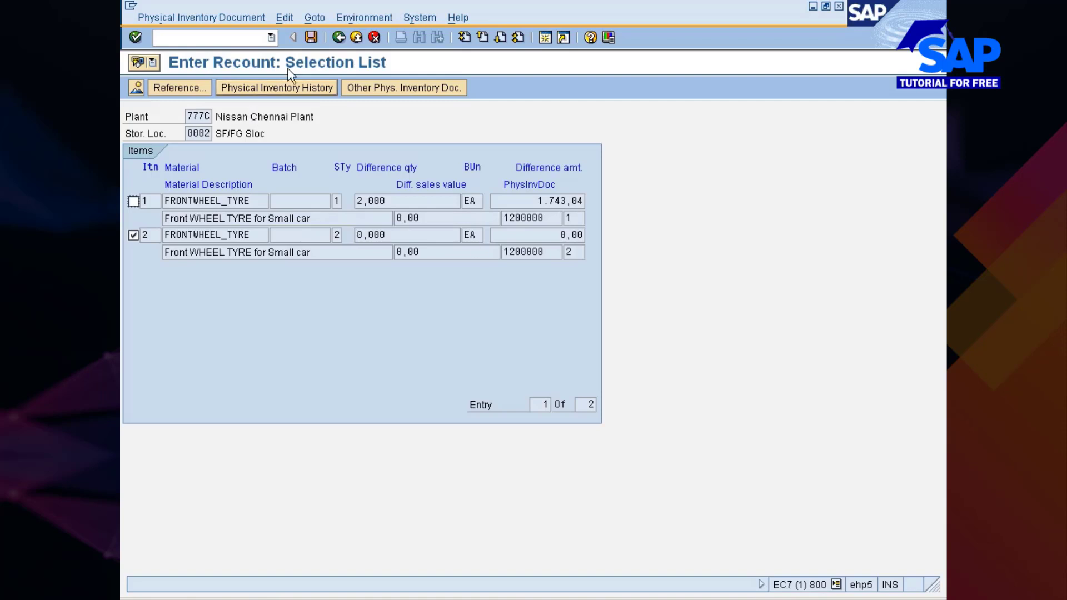
pyautogui.click(313, 37)
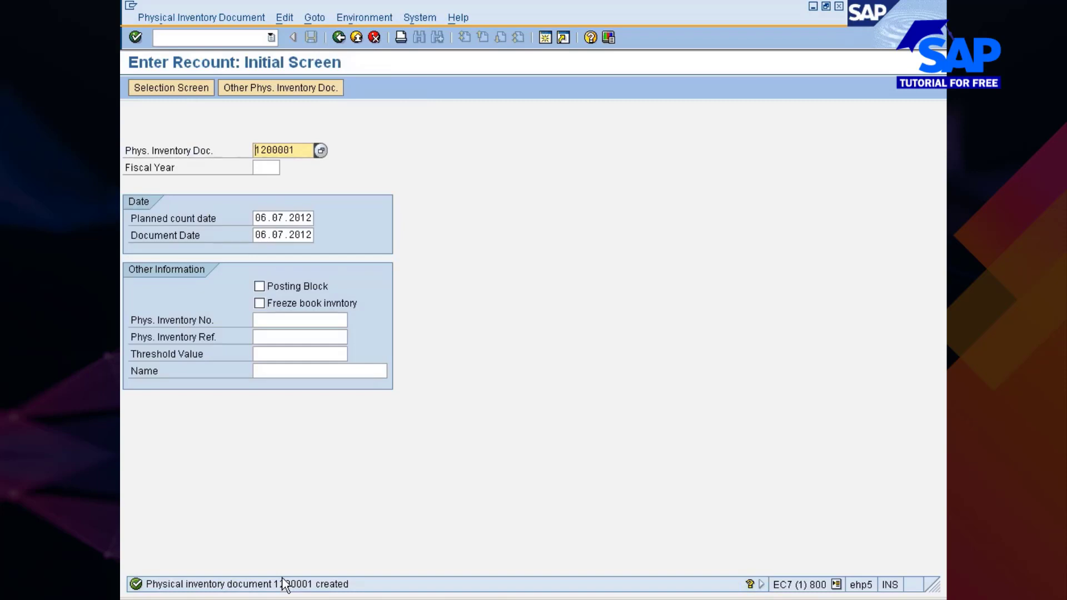
pyautogui.click(339, 36)
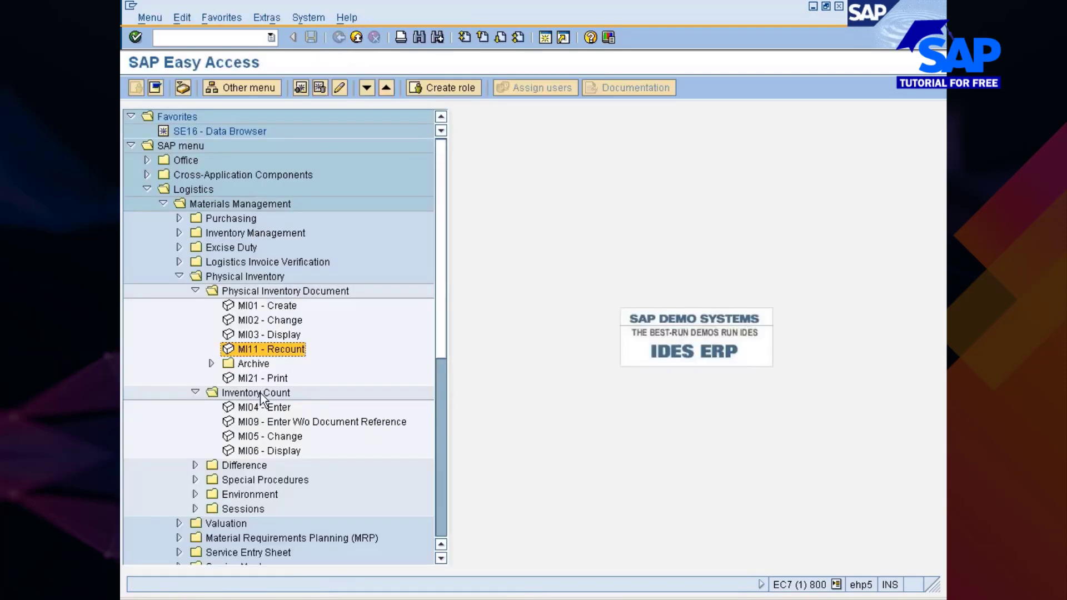
# Enter a count of 1 EA for FRONTWHEEL_TYRE in recount document 1200001 with MI04, save it, and leave the transaction.
pyautogui.doubleClick(246, 408)
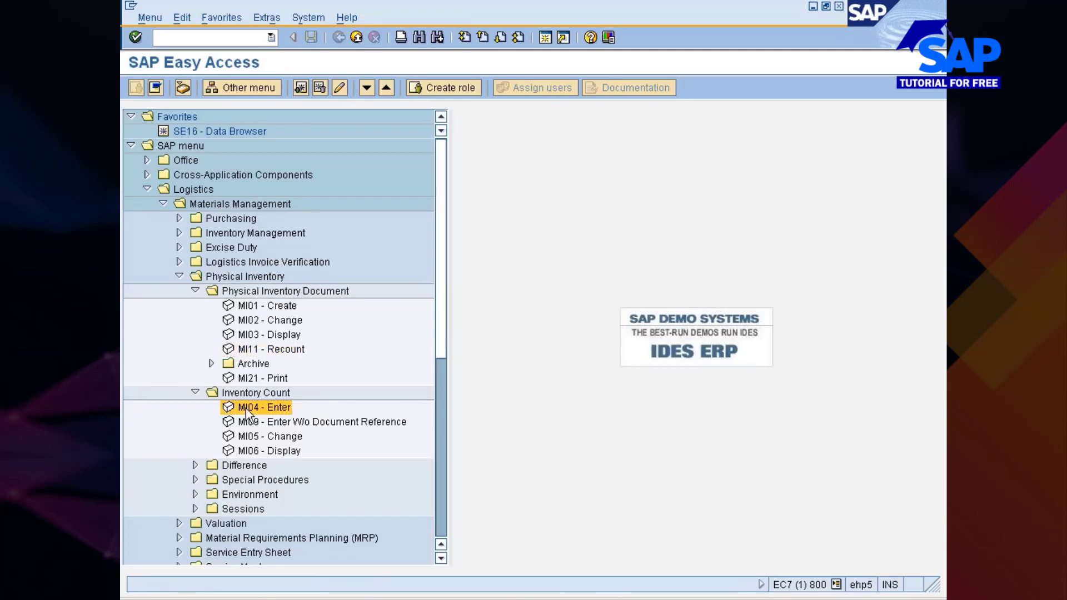
pyautogui.press('Return')
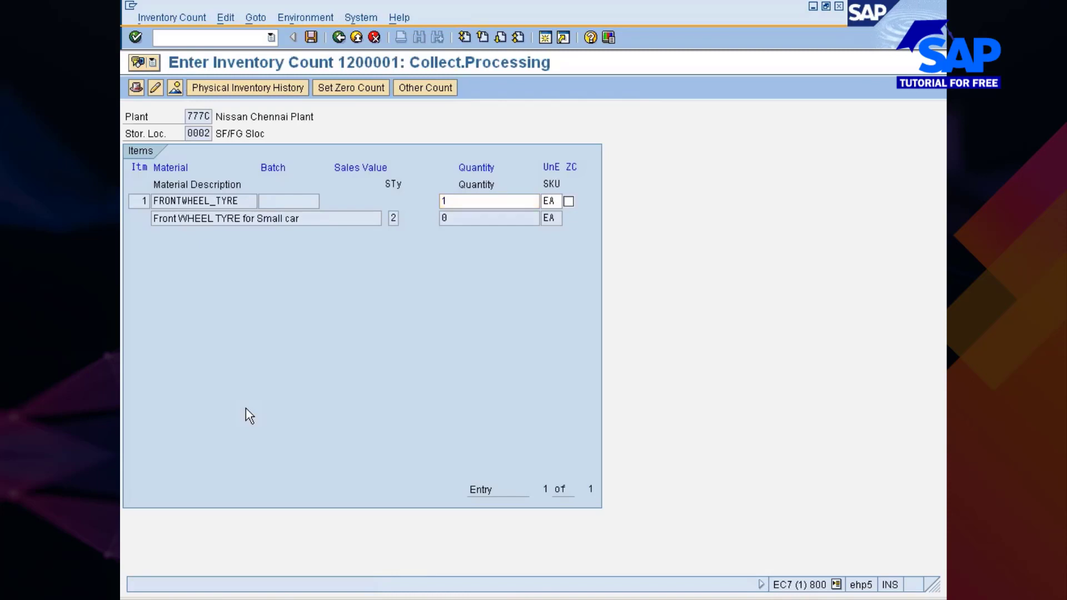
pyautogui.press('Return')
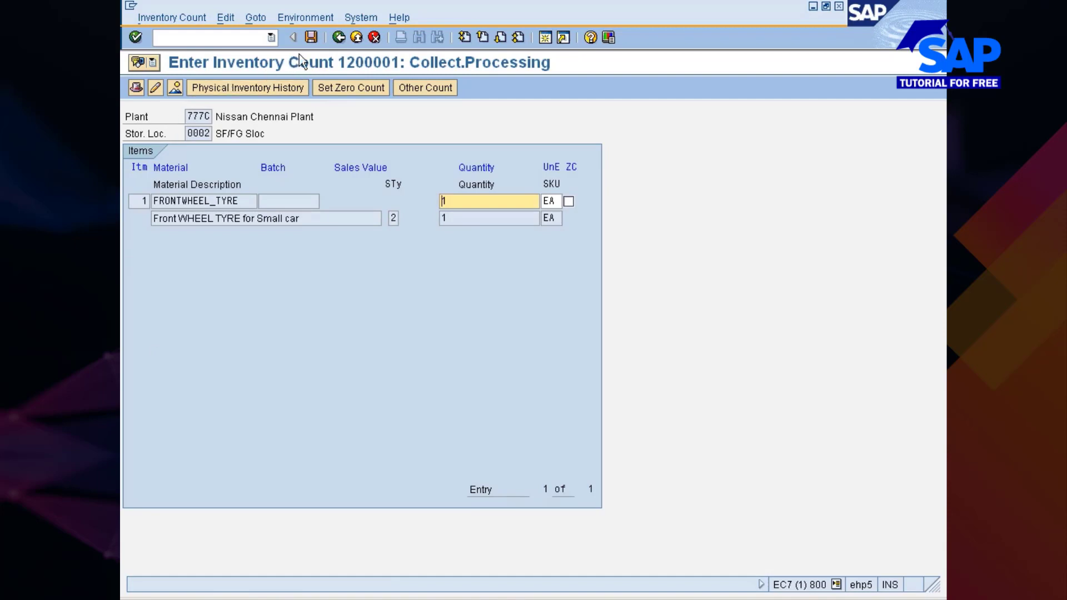
pyautogui.click(311, 38)
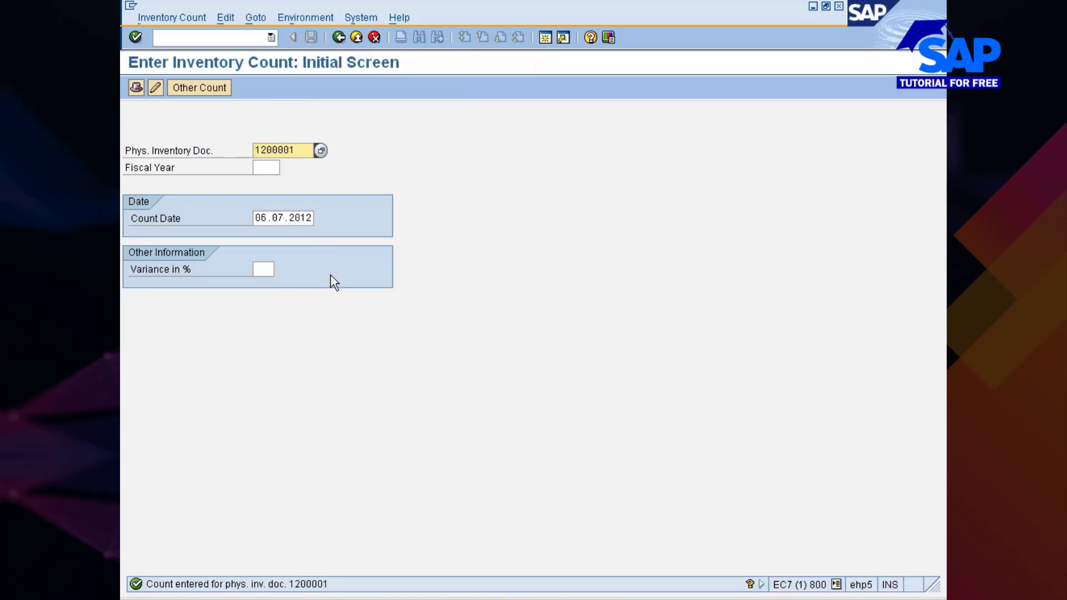
pyautogui.click(339, 38)
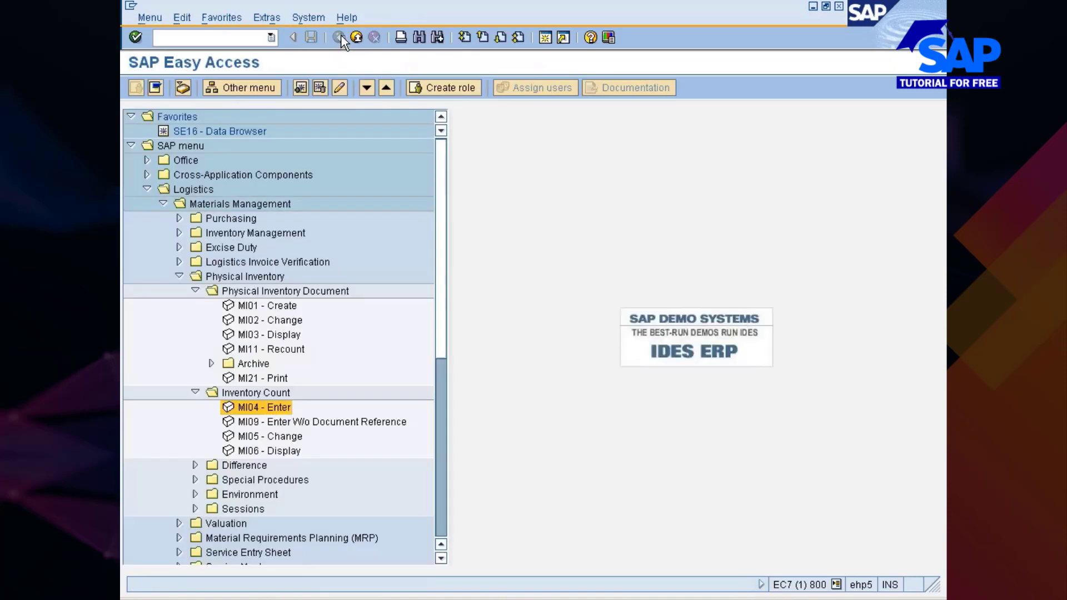
# Display physical inventory document 1200000 with MI03.
pyautogui.doubleClick(252, 332)
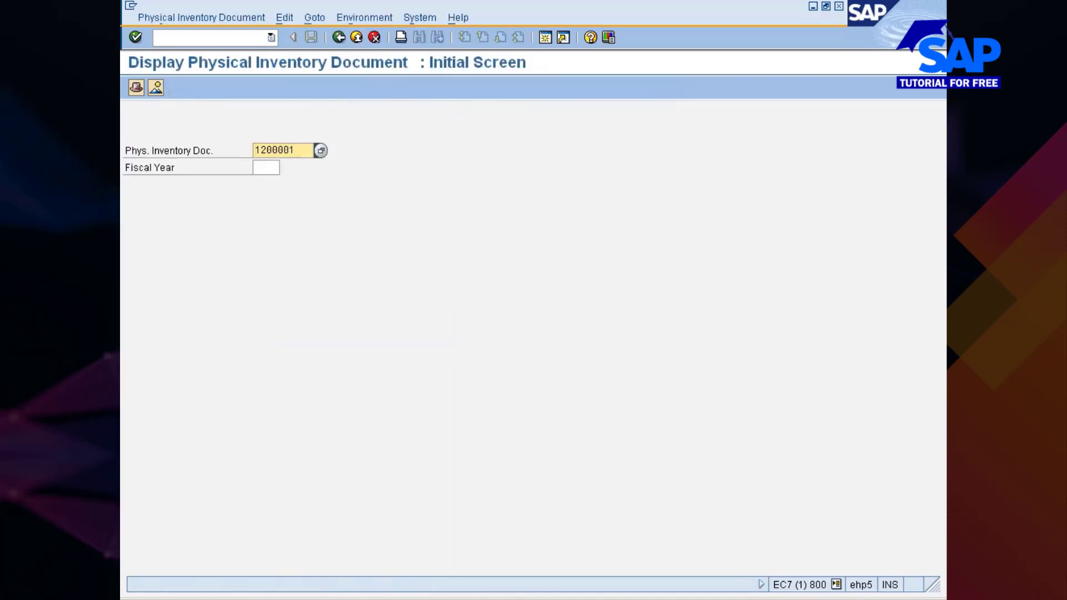
pyautogui.press('BackSpace')
pyautogui.write('0')
pyautogui.press('Return')
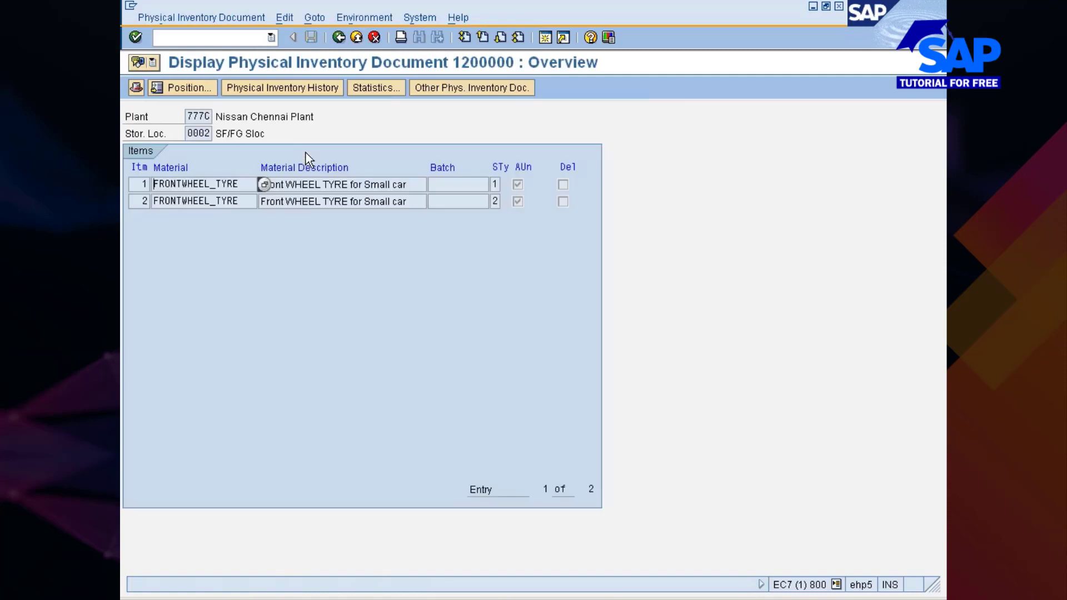
# Examine the document's statistics on total, open, counted, cleared and recounted items, and close them.
pyautogui.click(362, 88)
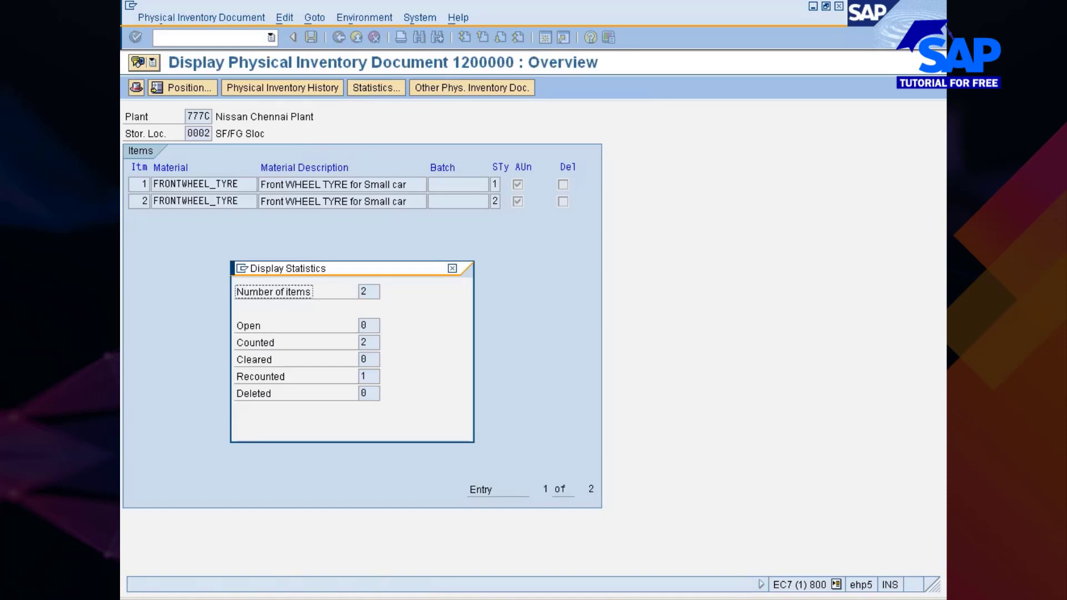
pyautogui.click(371, 291)
pyautogui.click(372, 323)
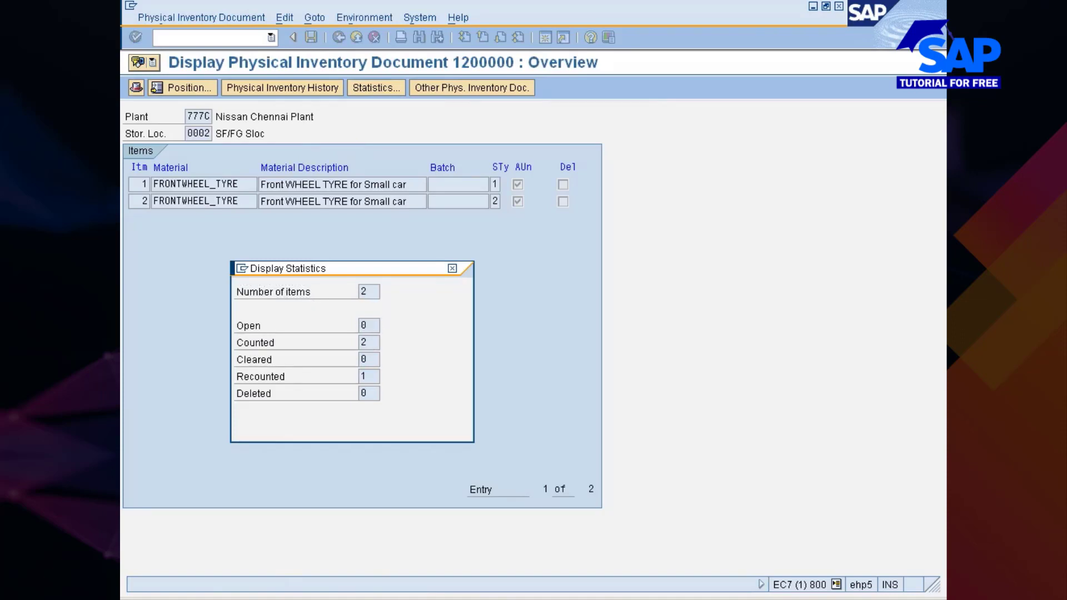
pyautogui.click(362, 342)
pyautogui.click(363, 359)
pyautogui.click(363, 377)
pyautogui.click(452, 268)
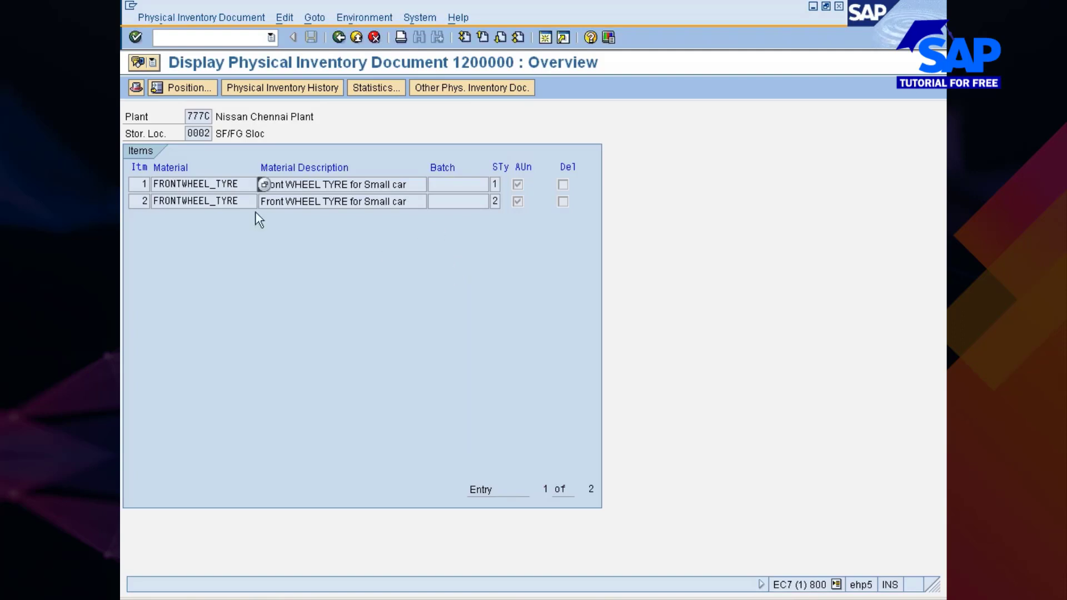
# Examine the physical inventory status and recount document in item 2's physical inventory history, and leave the document display.
pyautogui.click(199, 201)
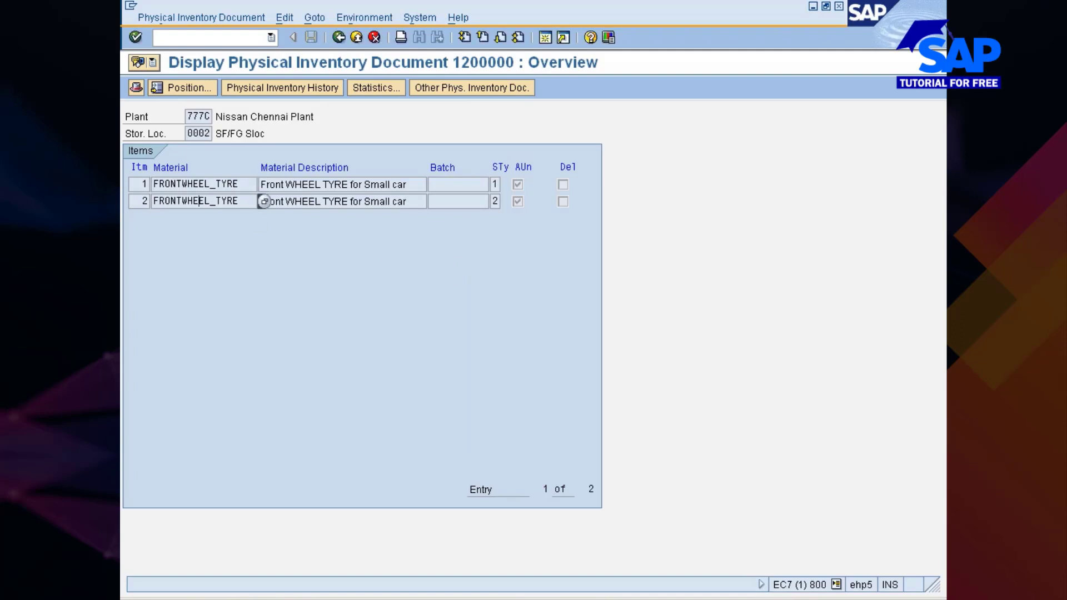
pyautogui.click(236, 91)
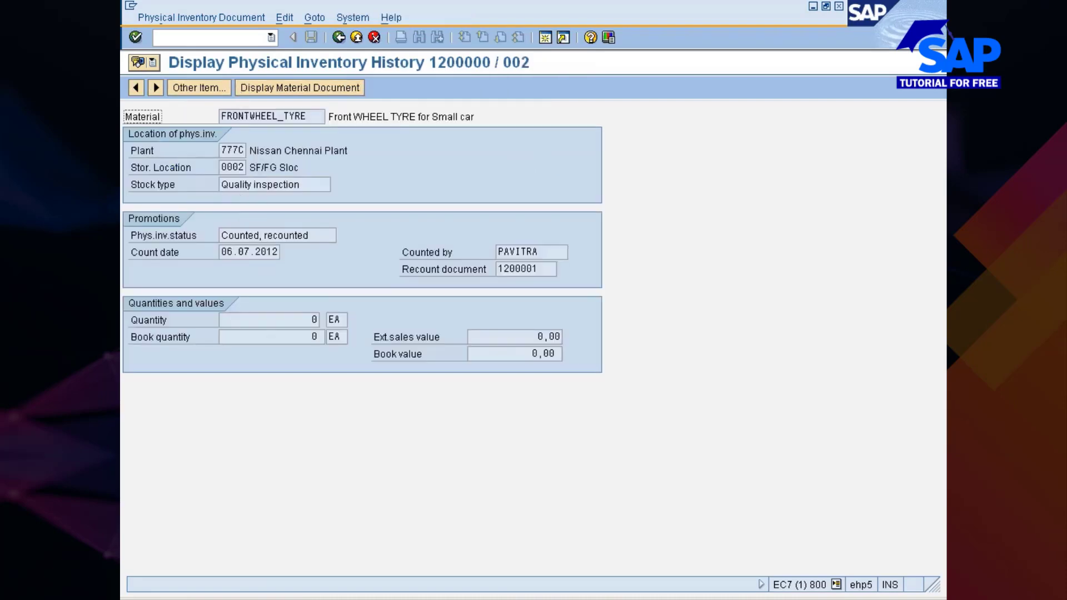
pyautogui.click(222, 235)
pyautogui.click(260, 235)
pyautogui.moveTo(222, 236); pyautogui.dragTo(309, 235)
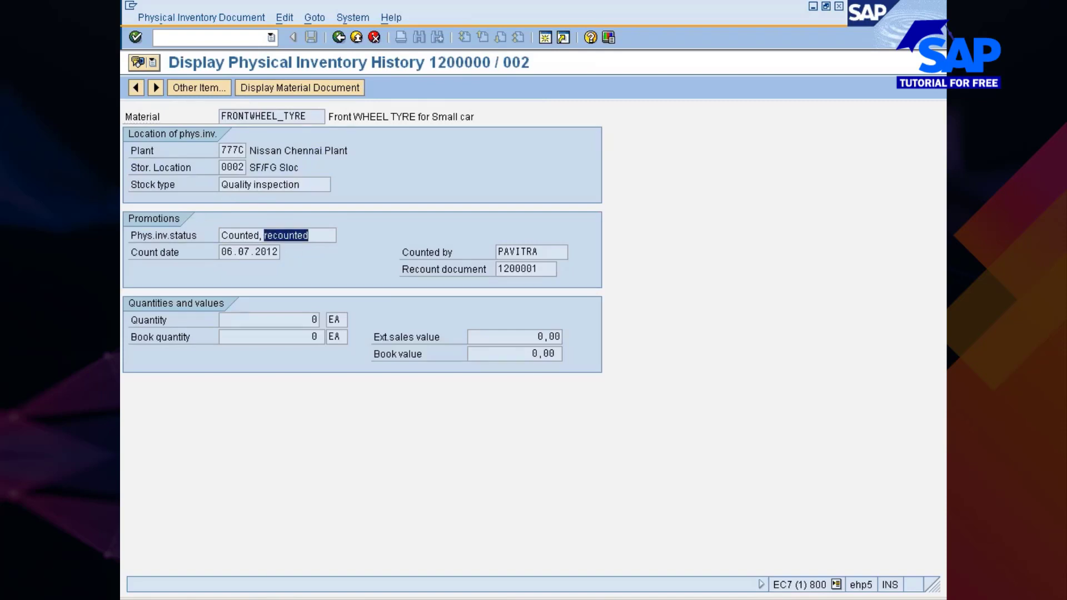
pyautogui.click(309, 235)
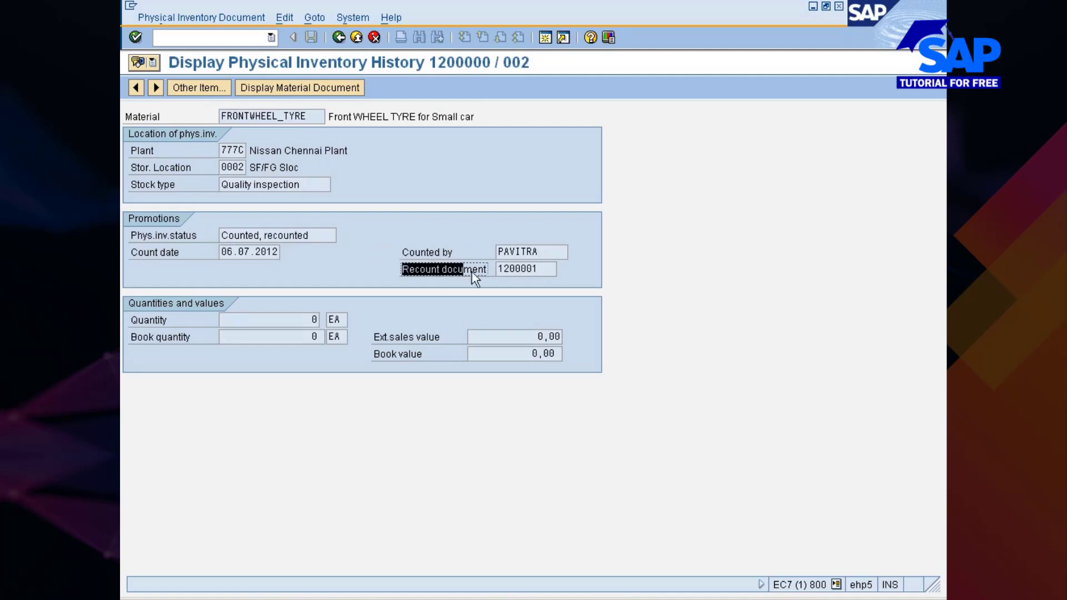
pyautogui.moveTo(472, 272); pyautogui.dragTo(538, 271)
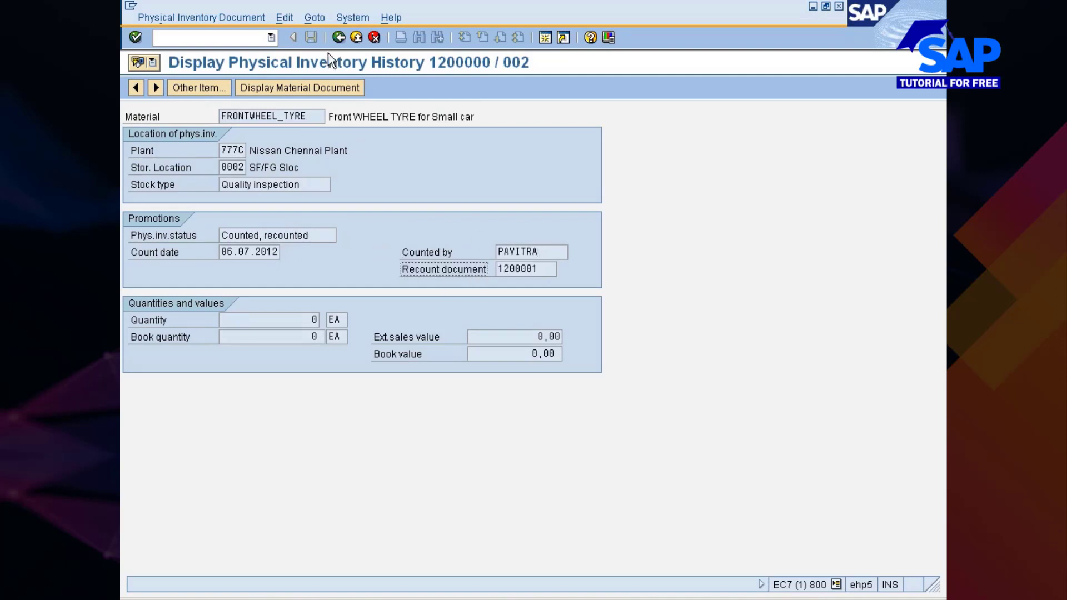
pyautogui.click(338, 37)
pyautogui.click(338, 37)
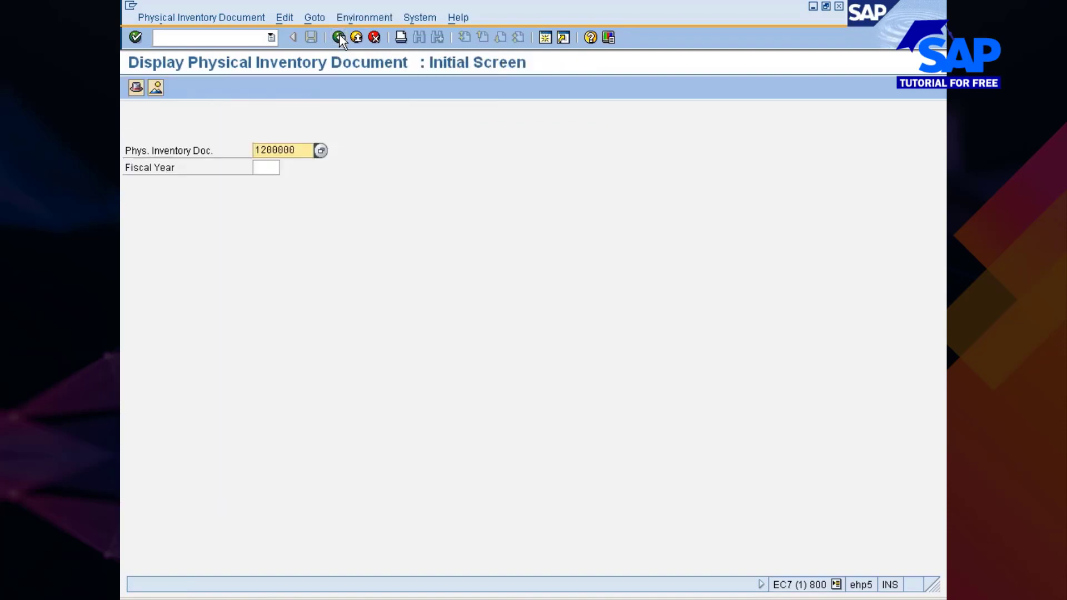
pyautogui.click(338, 37)
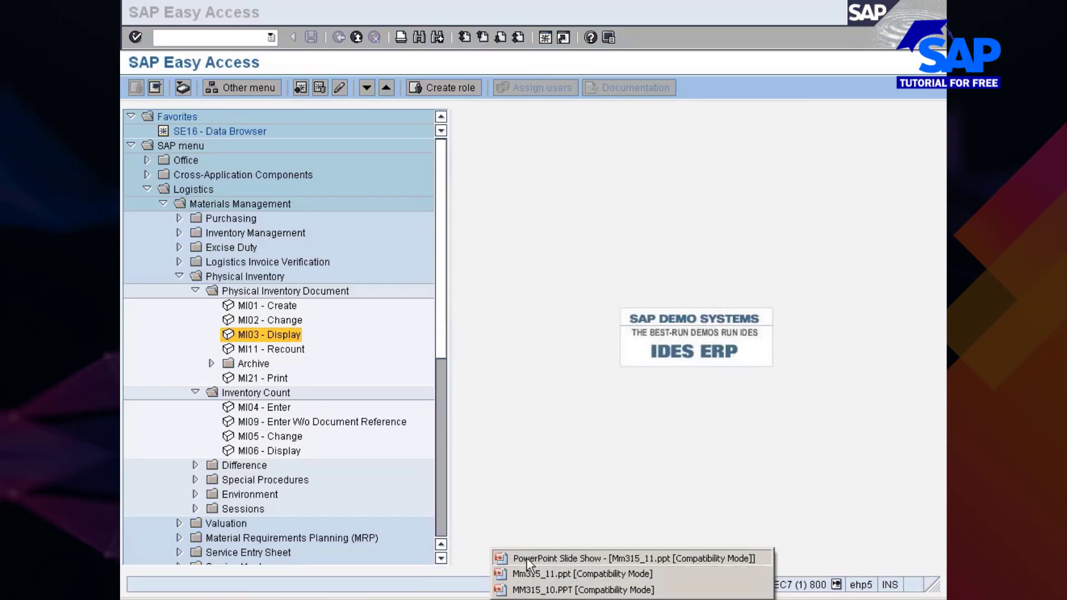
# Switch to the PowerPoint slide show Mm315_11.ppt to review the physical inventory process diagram, and return to SAP.
pyautogui.click(525, 557)
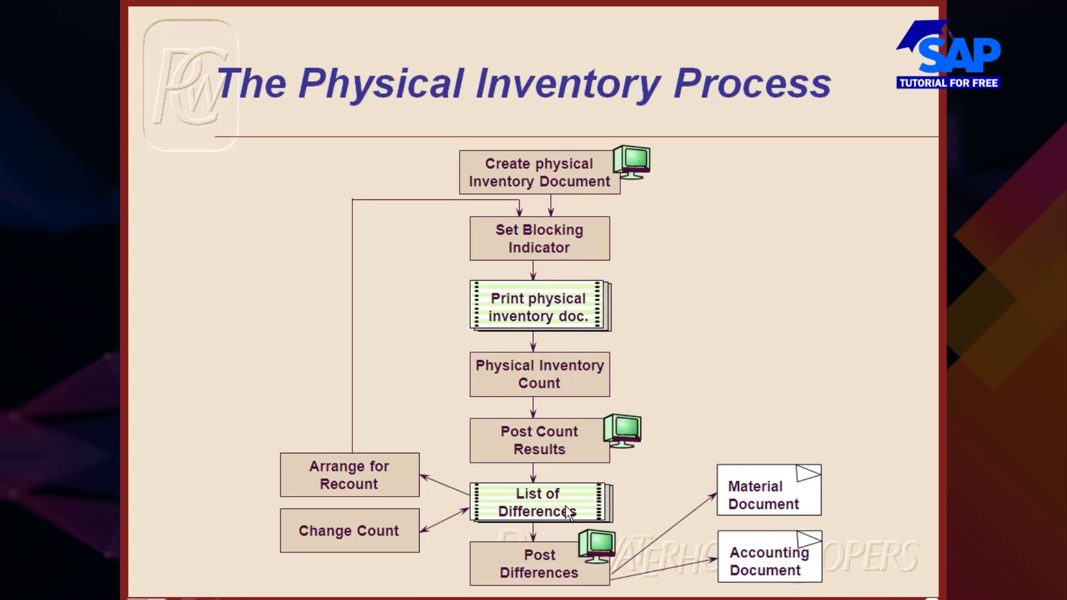
pyautogui.hotkey('alt', 'Tab')
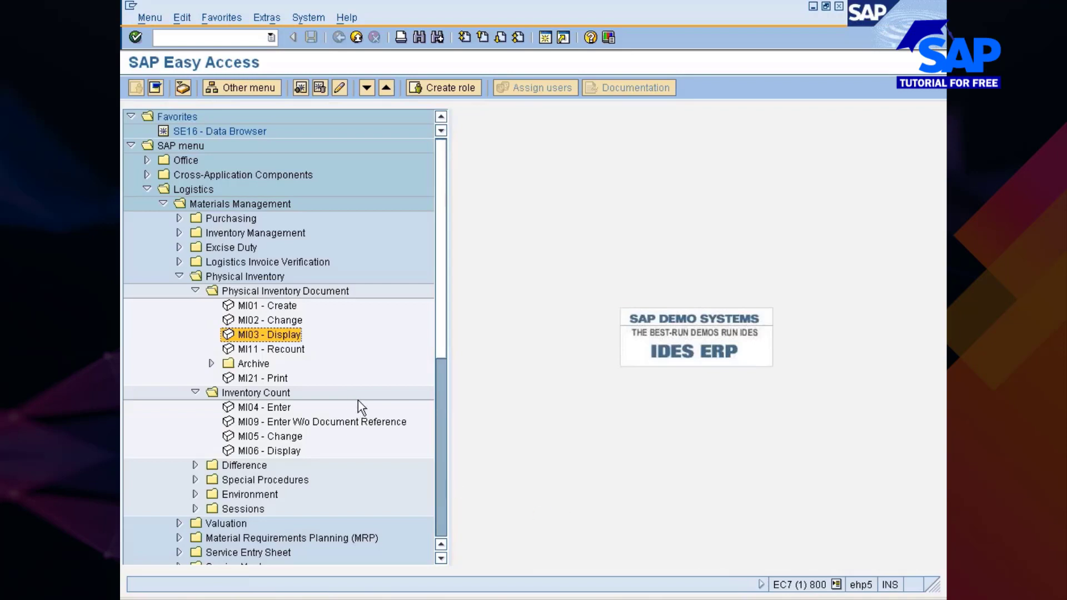
# Open the MI07 inventory difference posting for document 1200000 and examine item 1's difference quantity.
pyautogui.click(239, 467)
pyautogui.doubleClick(239, 467)
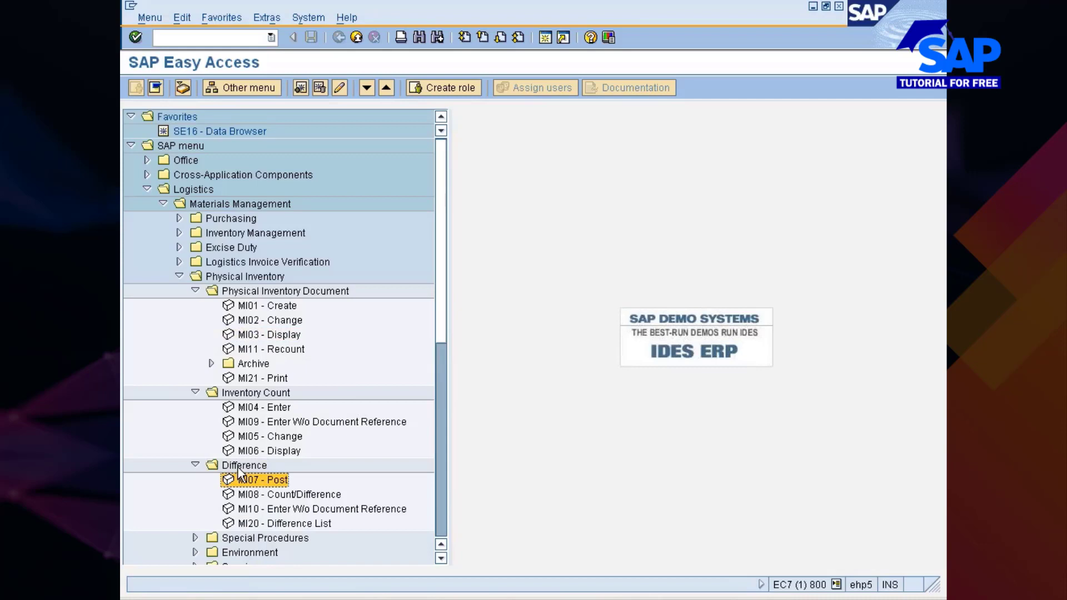
pyautogui.press('Down')
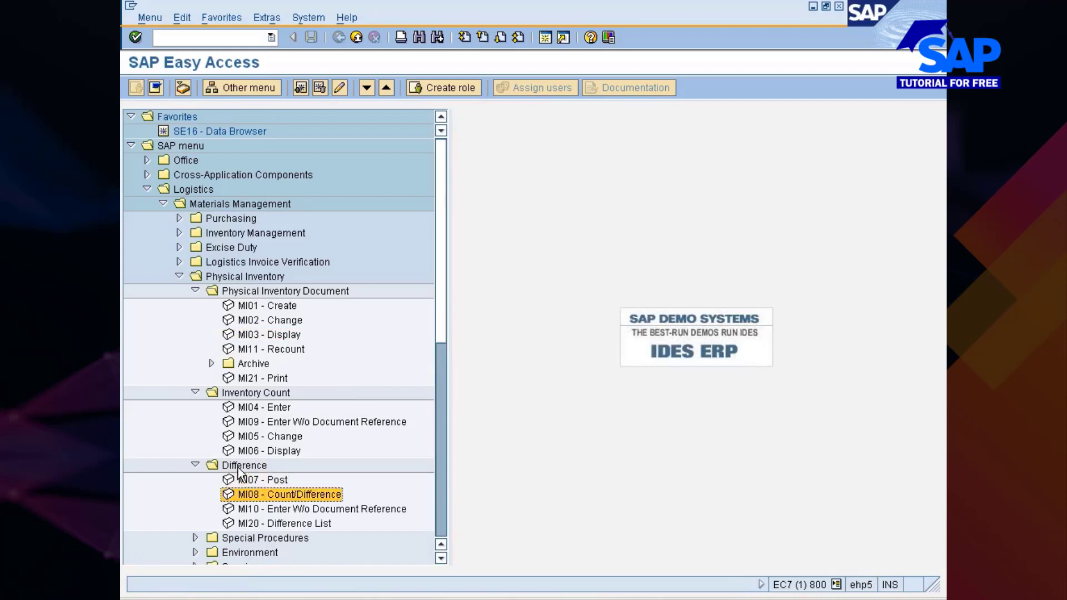
pyautogui.press('Up')
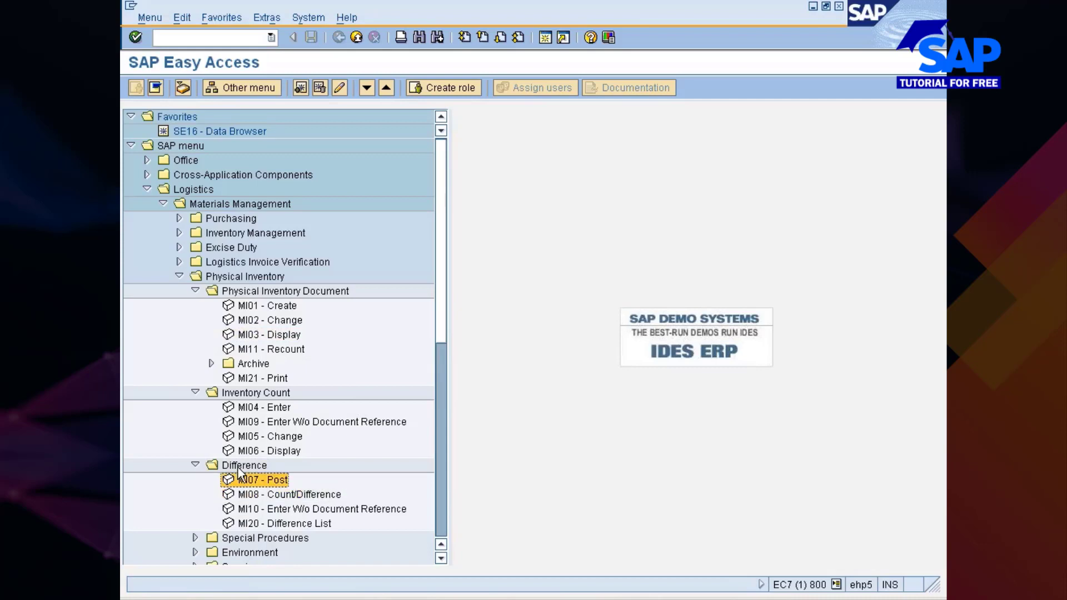
pyautogui.press('Return')
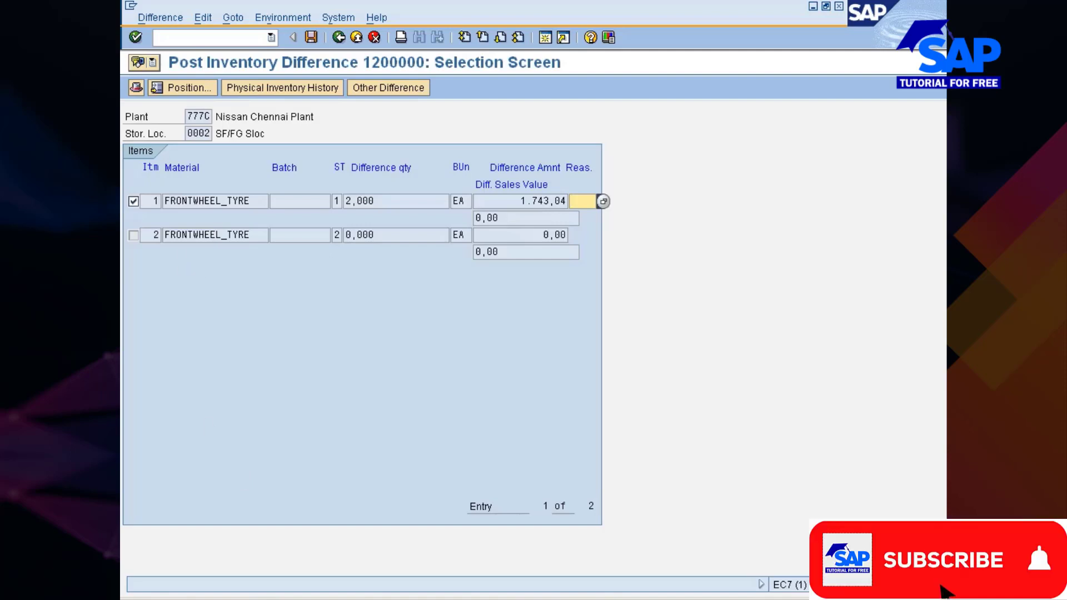
pyautogui.click(348, 201)
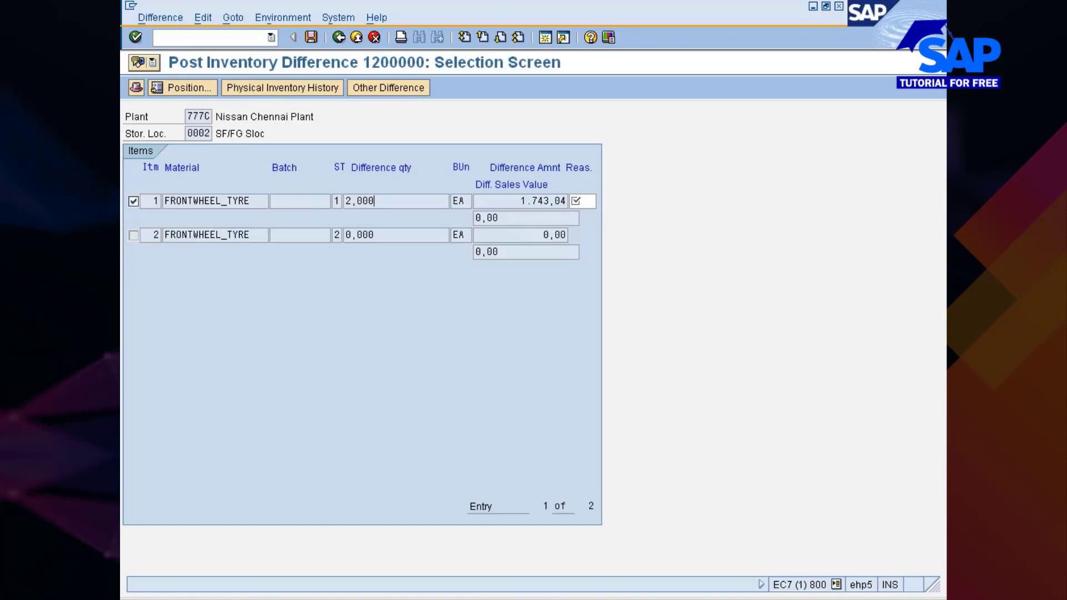
# Examine item 1's difference quantity and difference amount in the inventory difference posting for document 1200000.
pyautogui.hotkey('shift', 'Left')
pyautogui.hotkey('shift', 'Left')
pyautogui.hotkey('shift', 'Left')
pyautogui.hotkey('shift', 'Left')
pyautogui.hotkey('shift', 'Left')
pyautogui.press('Left')
pyautogui.moveTo(522, 201); pyautogui.dragTo(565, 201)
pyautogui.click(565, 201)
pyautogui.moveTo(375, 201); pyautogui.dragTo(345, 200)
pyautogui.click(345, 201)
# Try assigning reason 0002, Unplanned Consumption, listed for movement type 702, to item 1's difference.
pyautogui.click(583, 201)
pyautogui.click(604, 203)
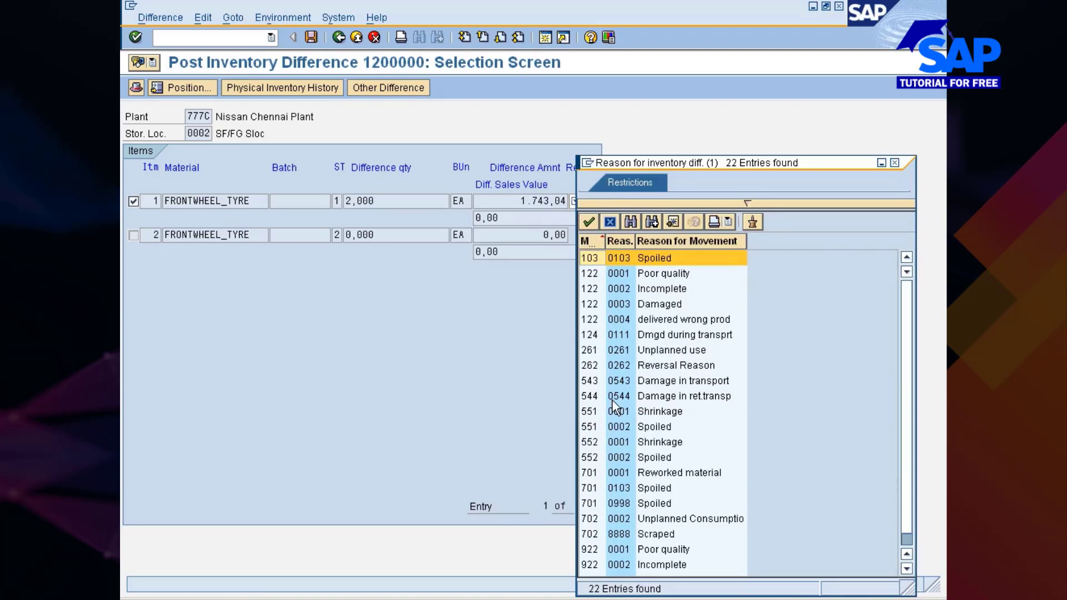
pyautogui.click(682, 521)
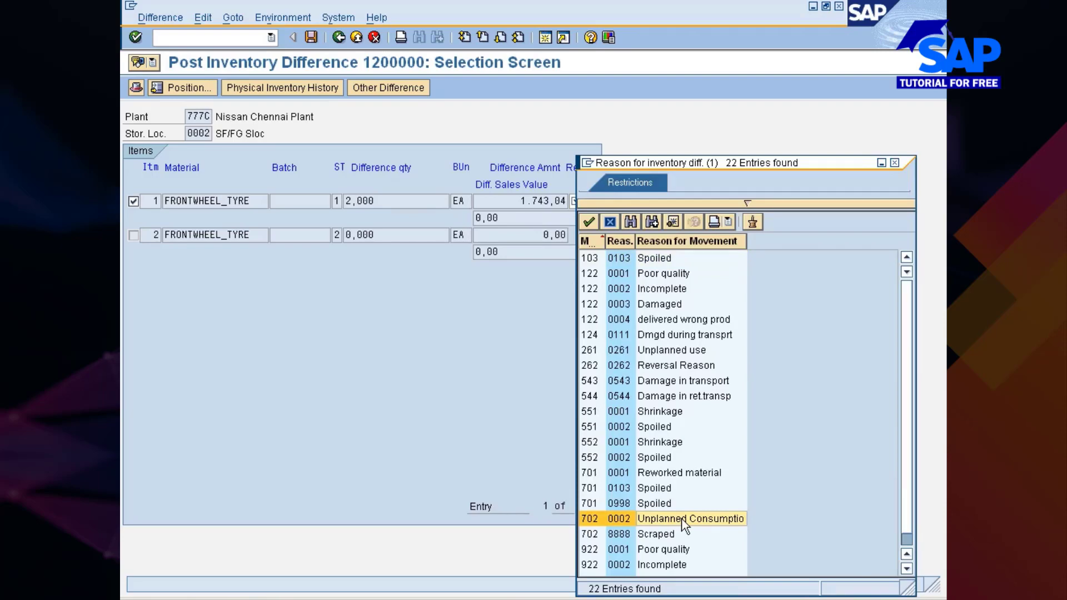
pyautogui.doubleClick(682, 521)
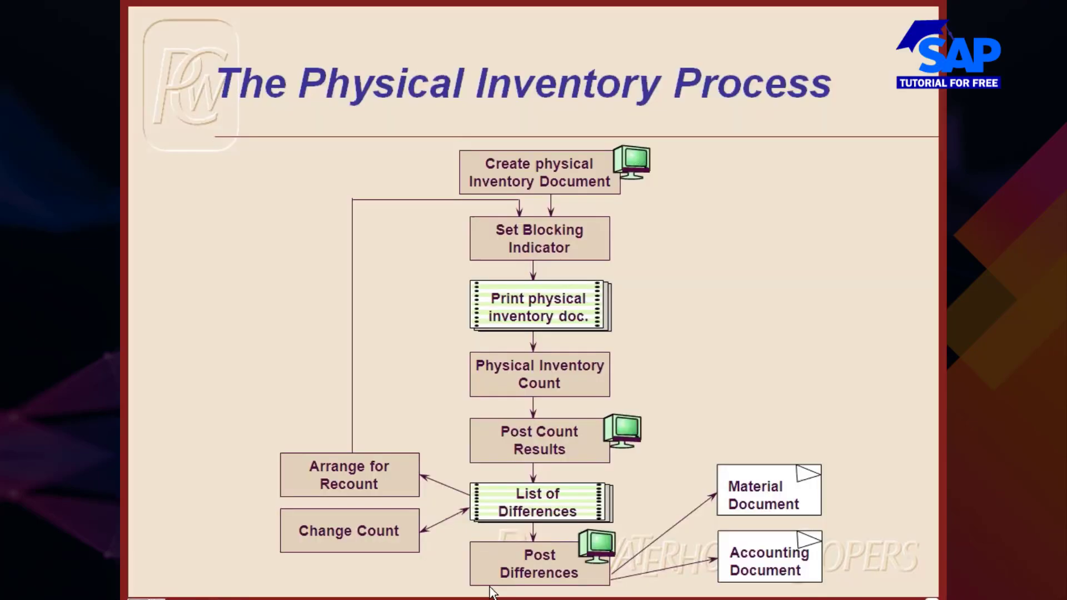
# Leave the slide show, open the SAP MM 10AM Class.xlsx workbook in Excel and maximize its window.
pyautogui.press('Escape')
pyautogui.press('super+d')
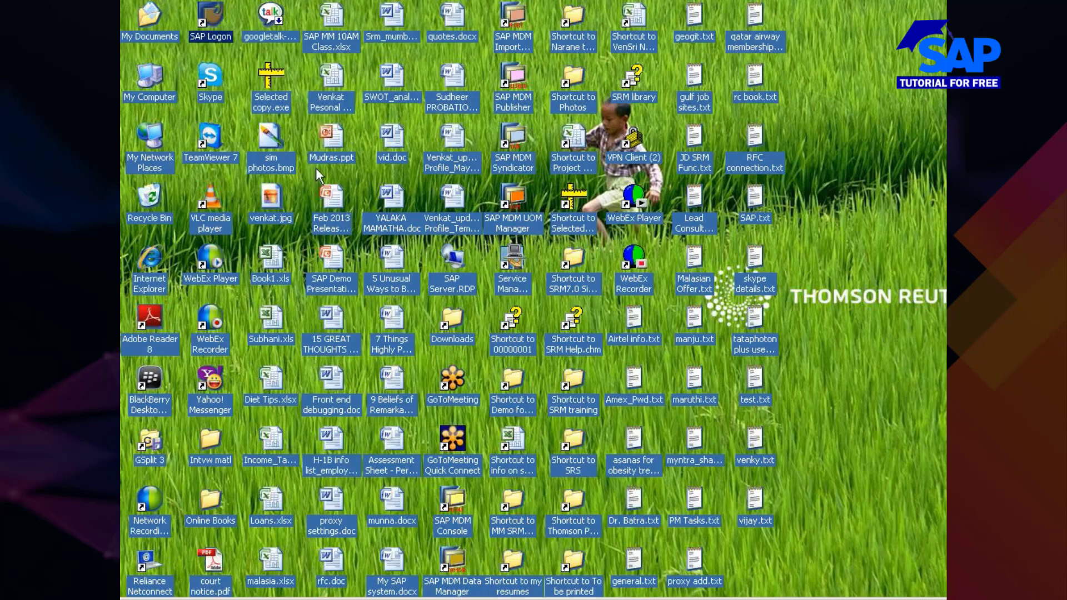
pyautogui.click(333, 22)
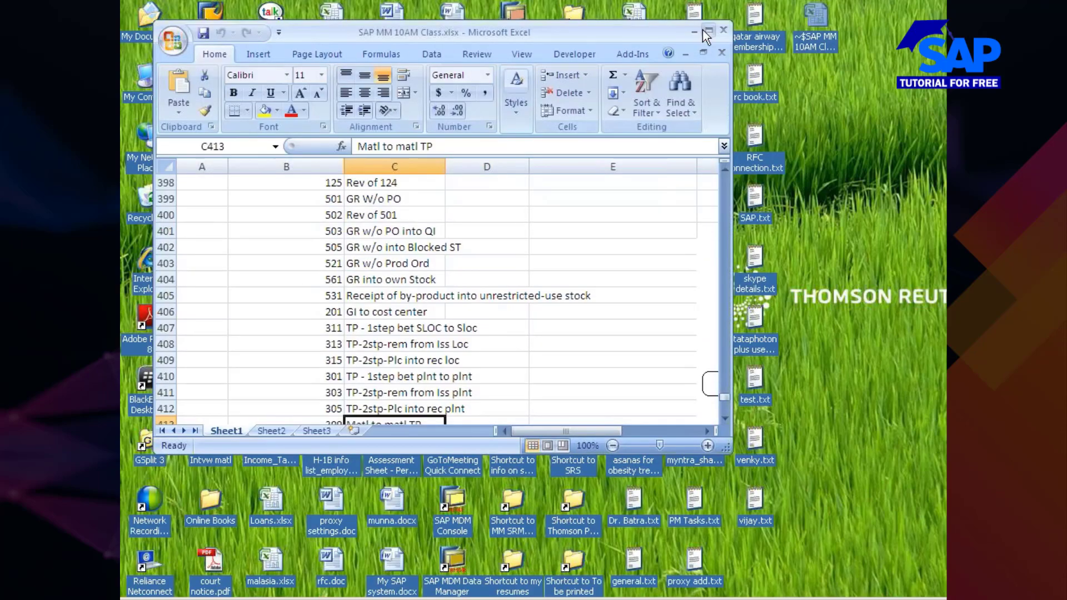
pyautogui.click(706, 30)
# Enter movement type 701 in B414 and the description "+ve posting PI" in C414.
pyautogui.click(297, 419)
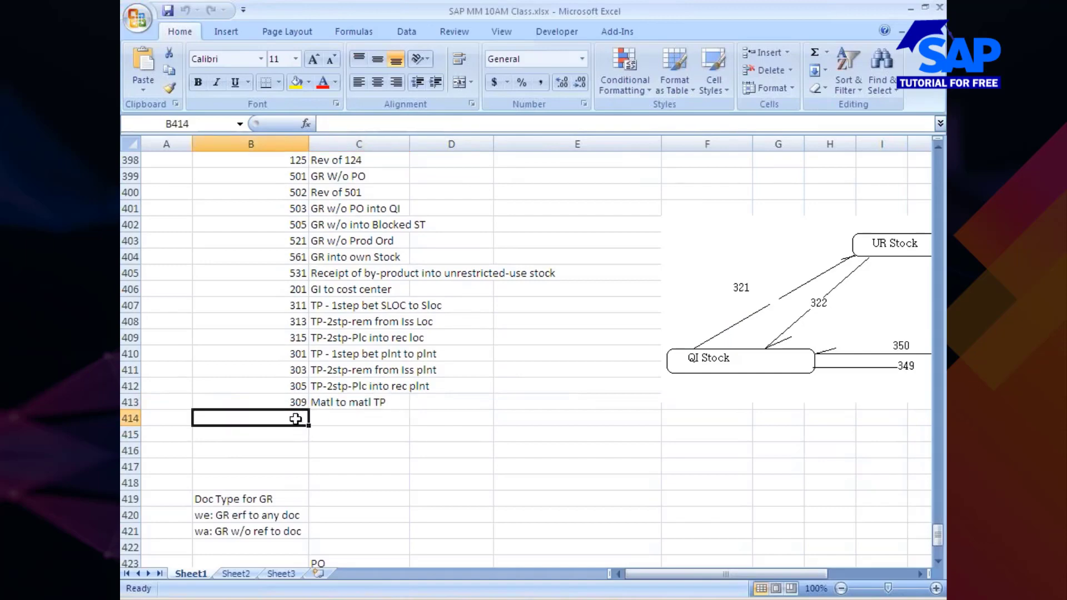
pyautogui.write('701')
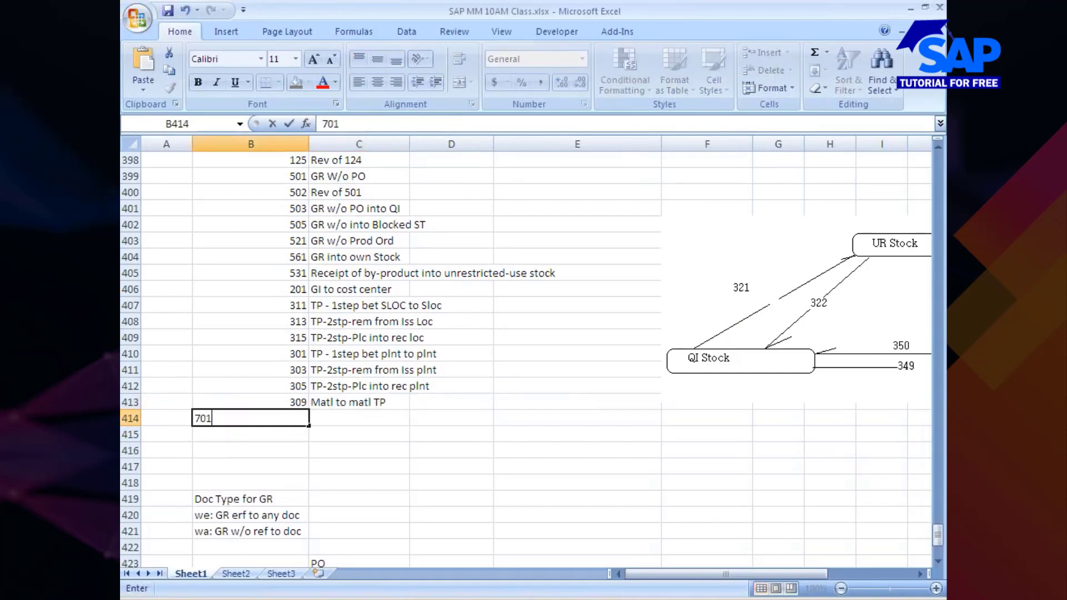
pyautogui.press('Tab')
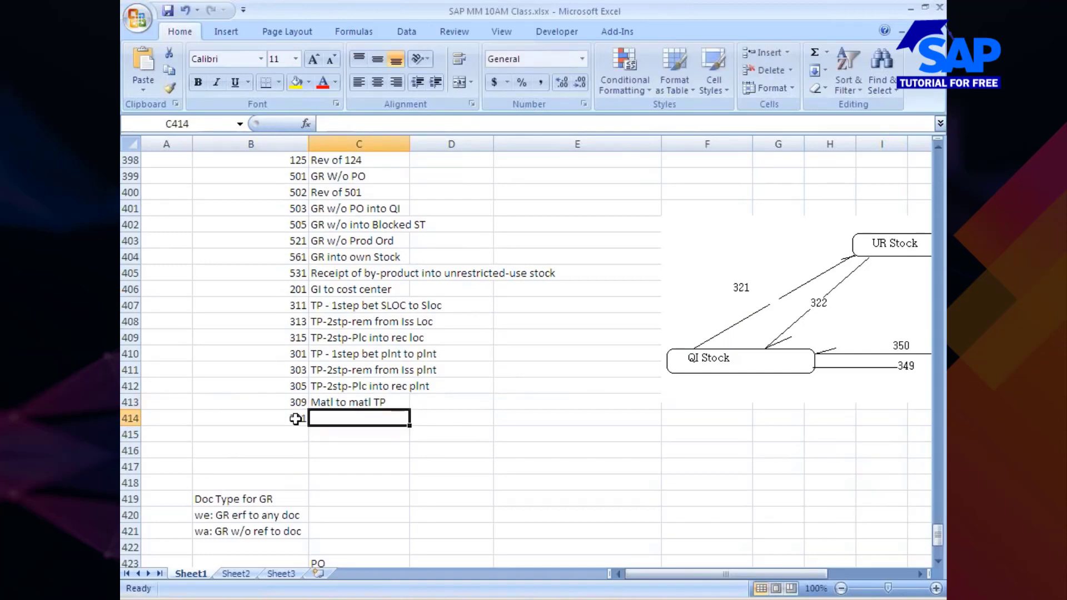
pyautogui.write('+v')
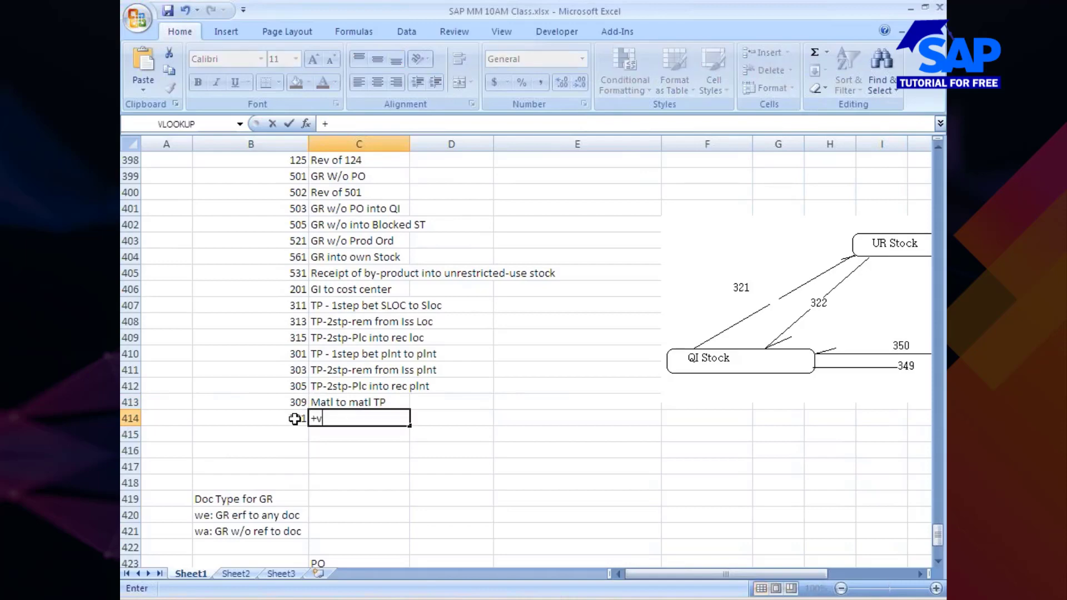
pyautogui.write('e po')
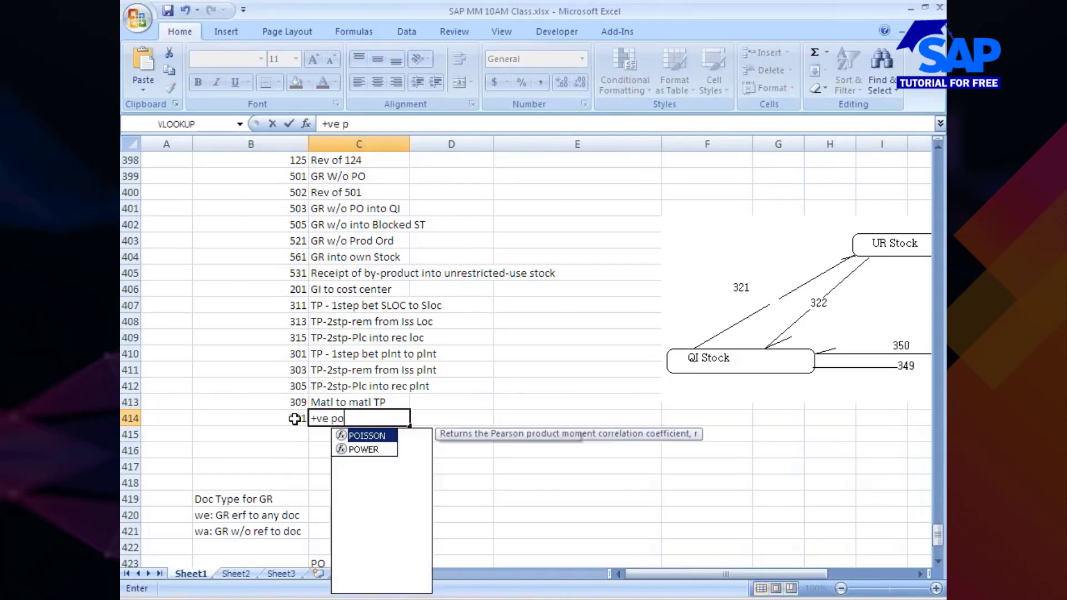
pyautogui.write('stin')
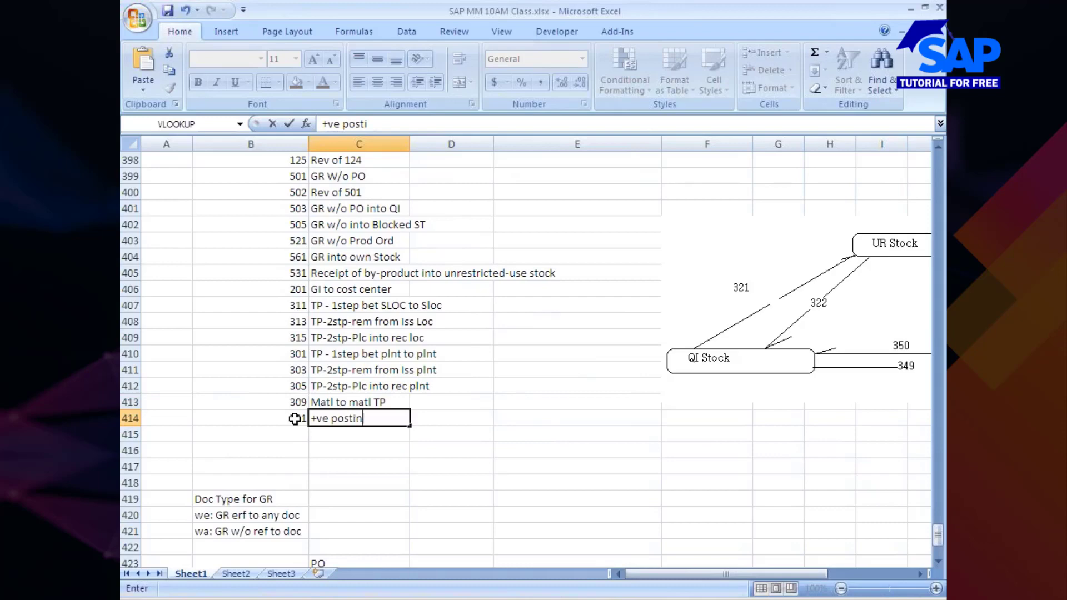
pyautogui.write('g PI')
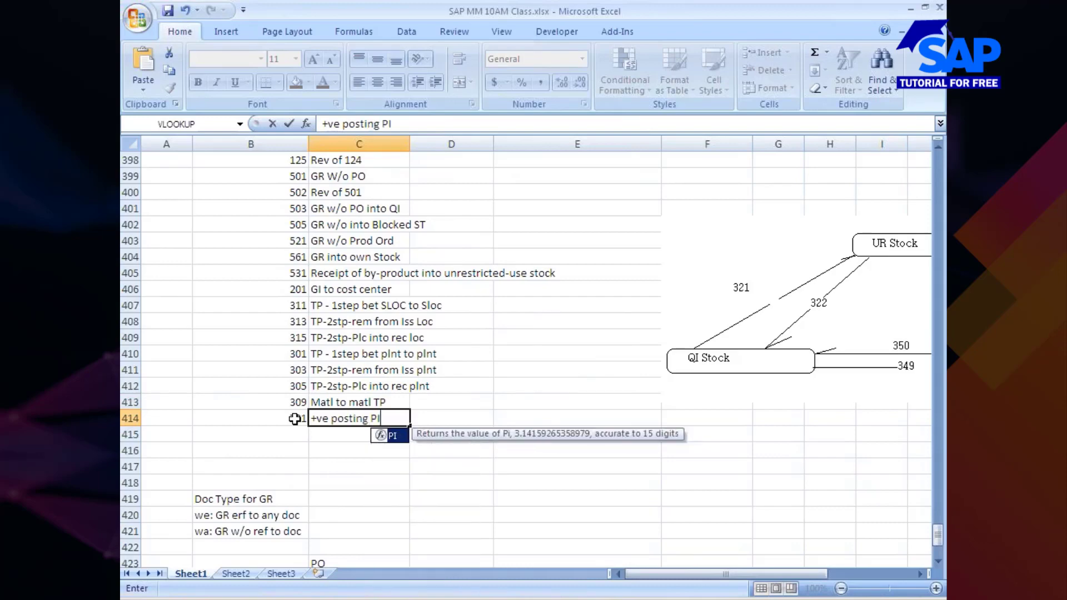
pyautogui.click(334, 432)
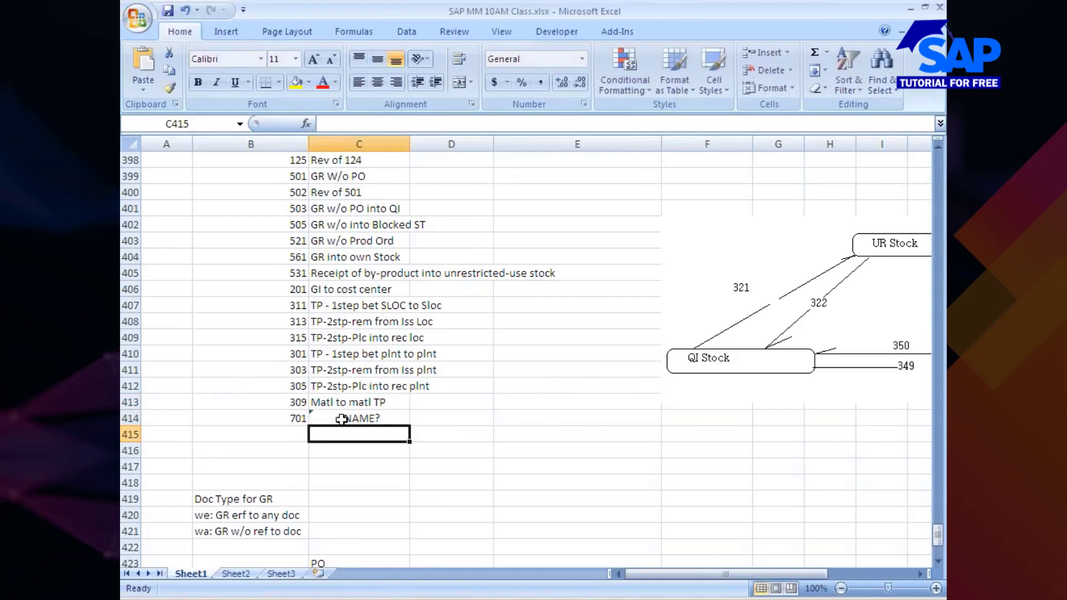
# Correct the formula in C414 to the plain text "`+ve posting PI".
pyautogui.click(340, 420)
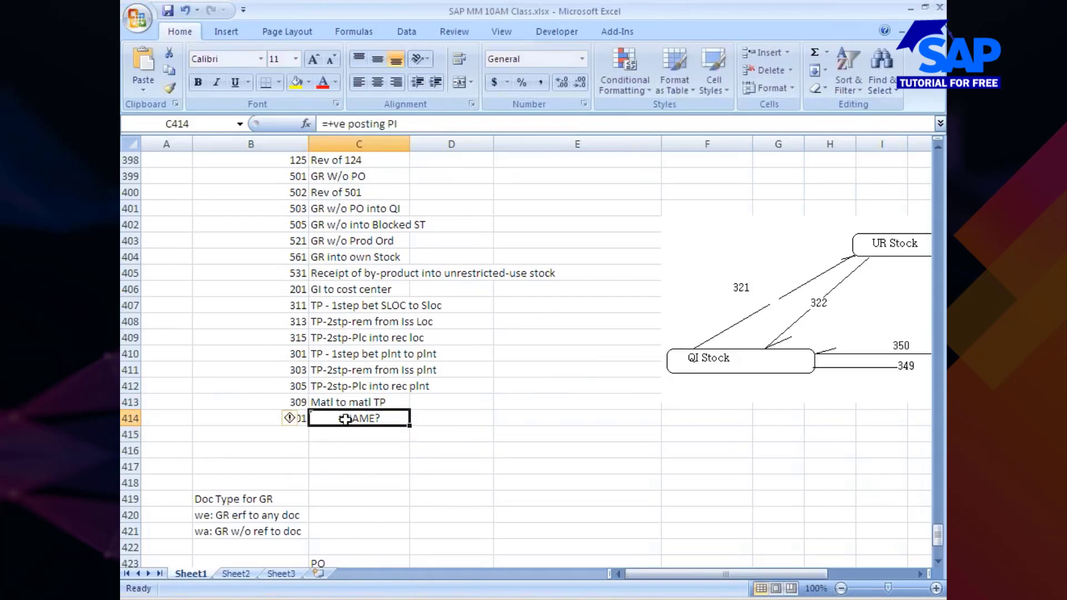
pyautogui.click(329, 124)
pyautogui.press('BackSpace')
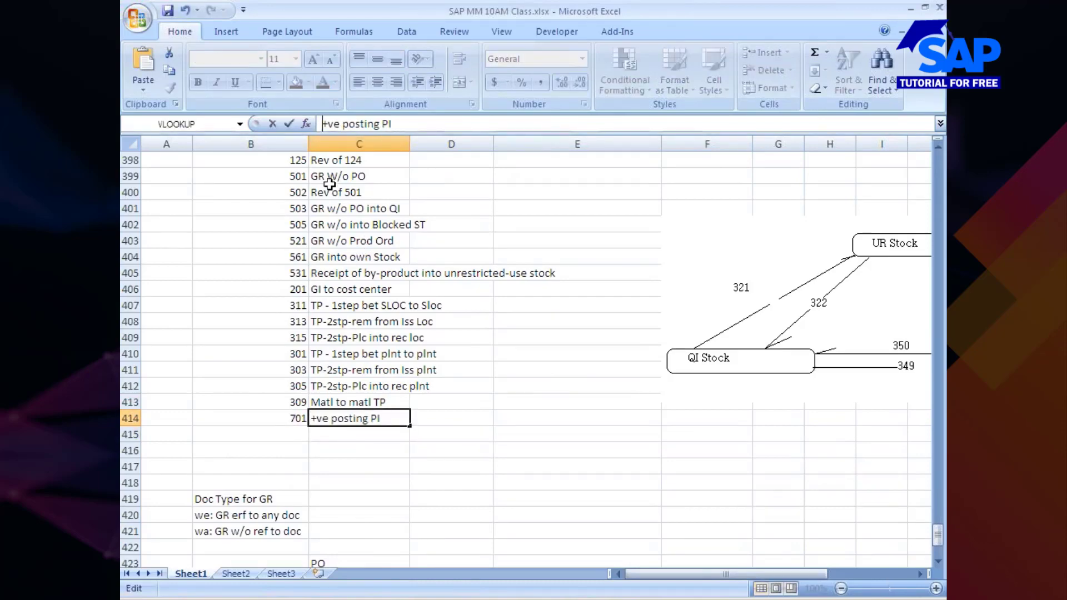
pyautogui.write("'")
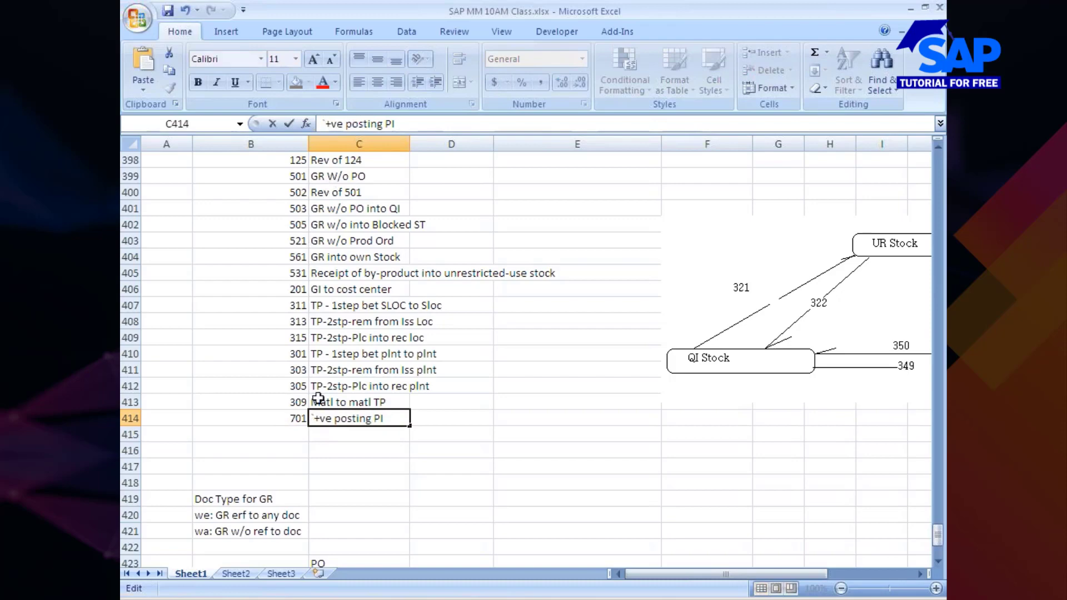
pyautogui.click(326, 454)
# Enter movement type 702 in B415 and copy the description from C414 into C415.
pyautogui.click(294, 436)
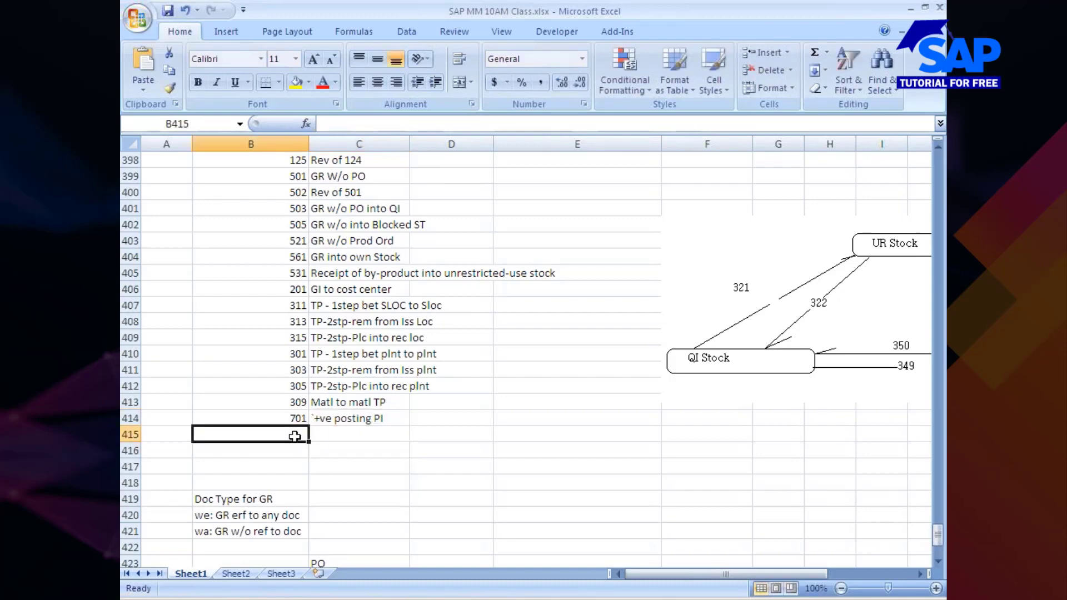
pyautogui.write('702')
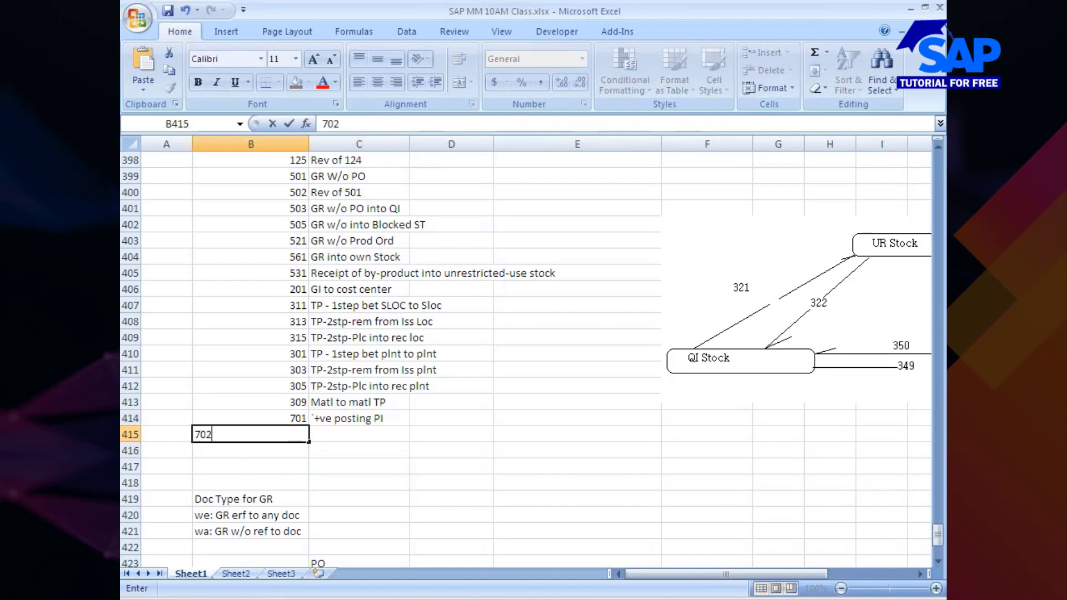
pyautogui.press('Tab')
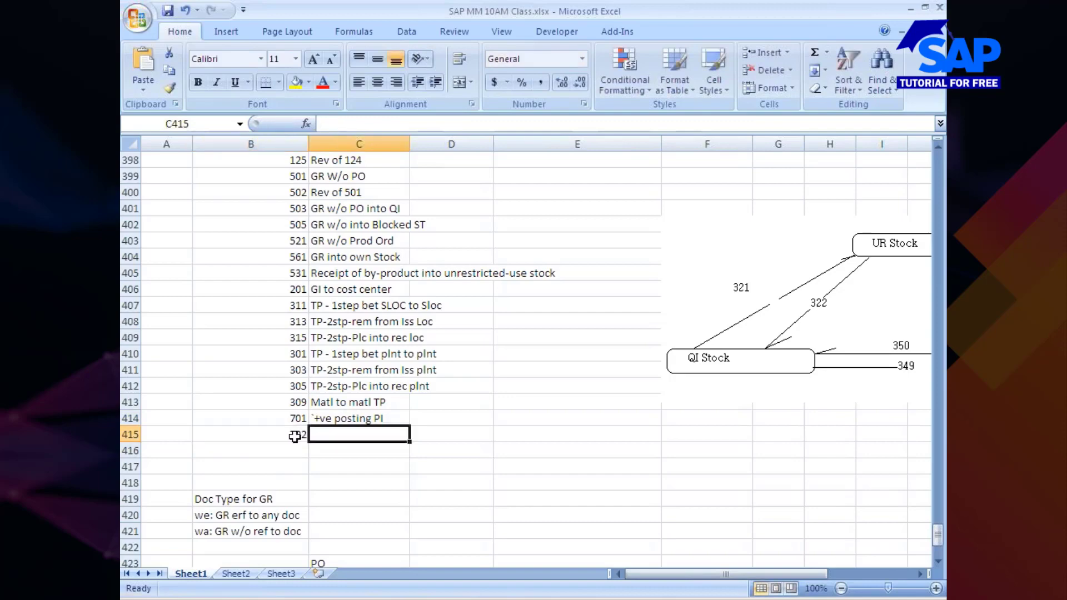
pyautogui.click(348, 417)
pyautogui.hotkey('ctrl', 'c')
pyautogui.click(349, 436)
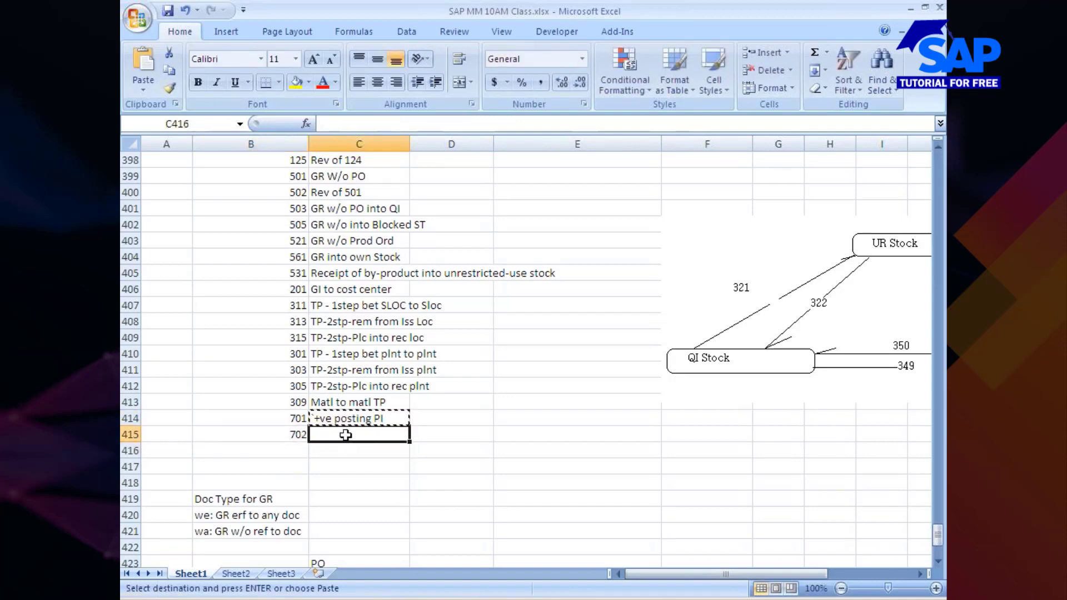
pyautogui.hotkey('ctrl', 'v')
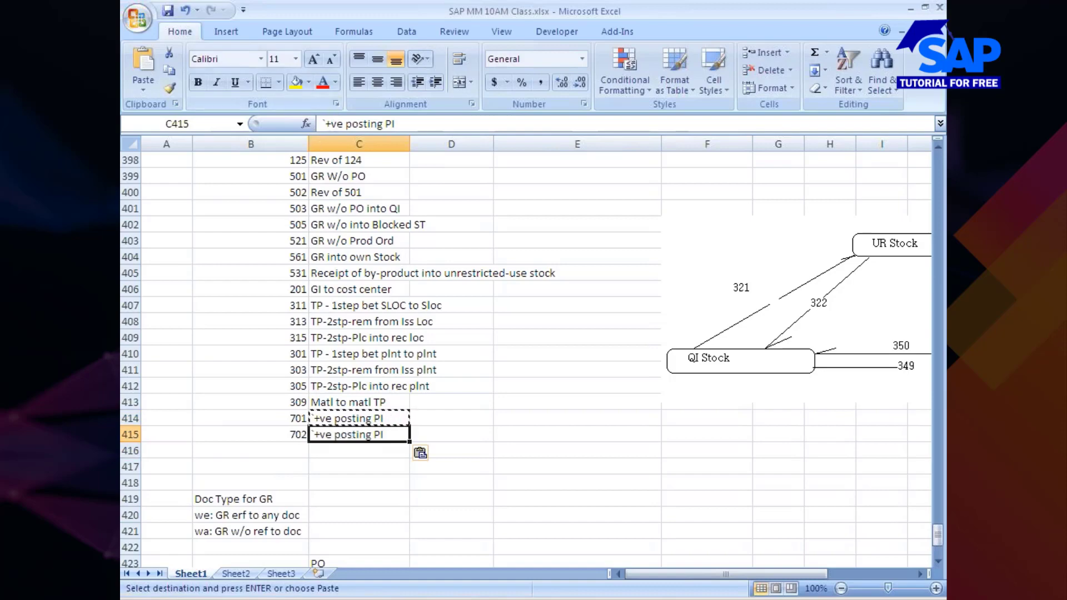
# Change the description in C415 to "`-ve posting PI".
pyautogui.press('F2')
pyautogui.press('Home')
pyautogui.press('Right')
pyautogui.press('Delete')
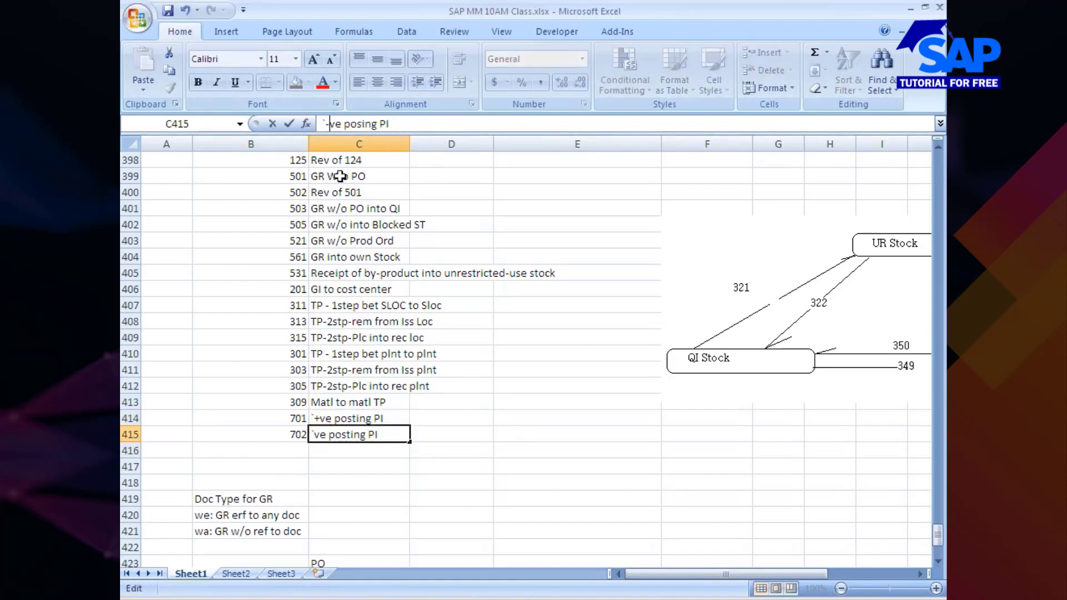
pyautogui.write('-')
pyautogui.click(326, 467)
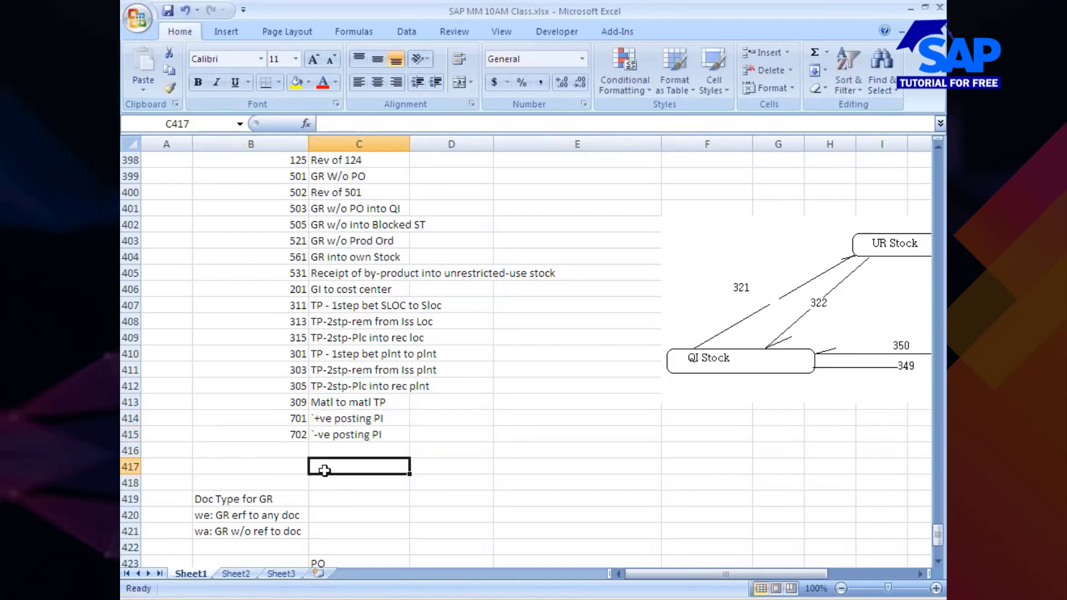
# Switch back to the SAP window with the inventory difference posting for document 1200000.
pyautogui.hotkey('alt', 'Tab')
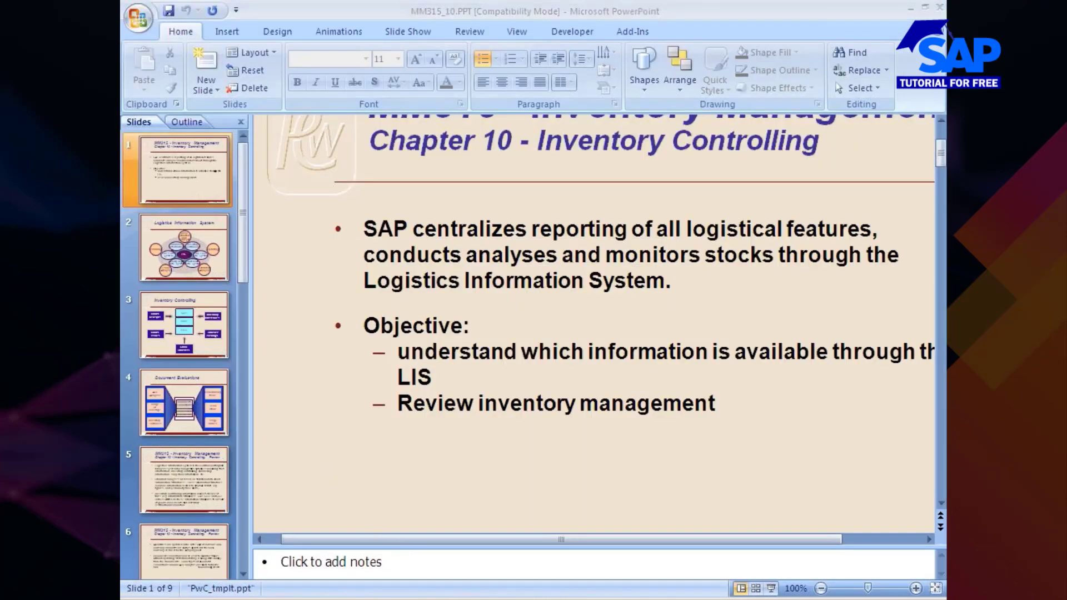
pyautogui.click(533, 599)
pyautogui.click(560, 523)
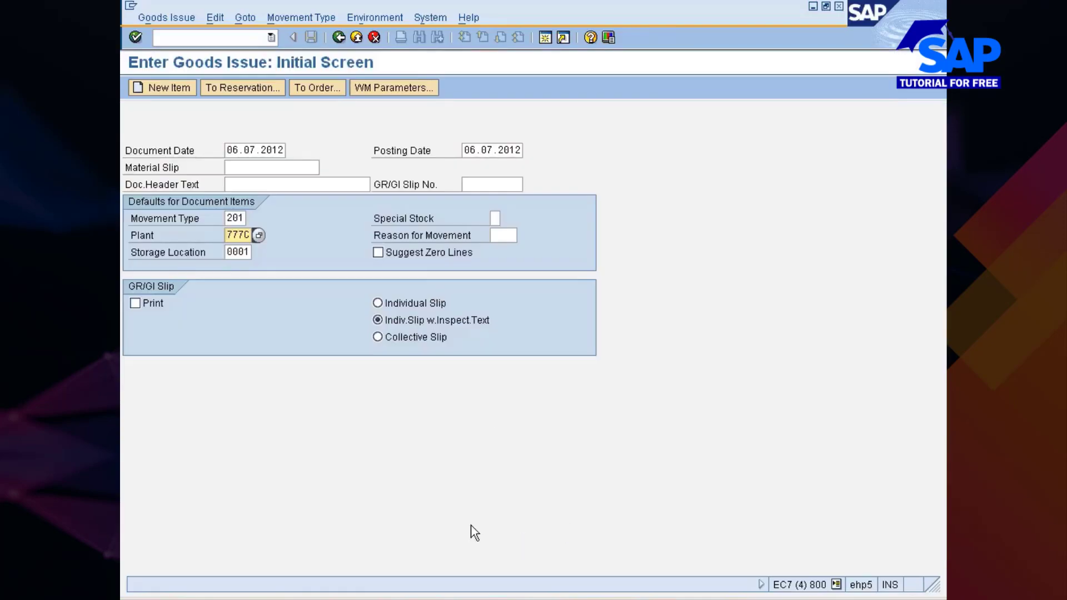
pyautogui.click(533, 599)
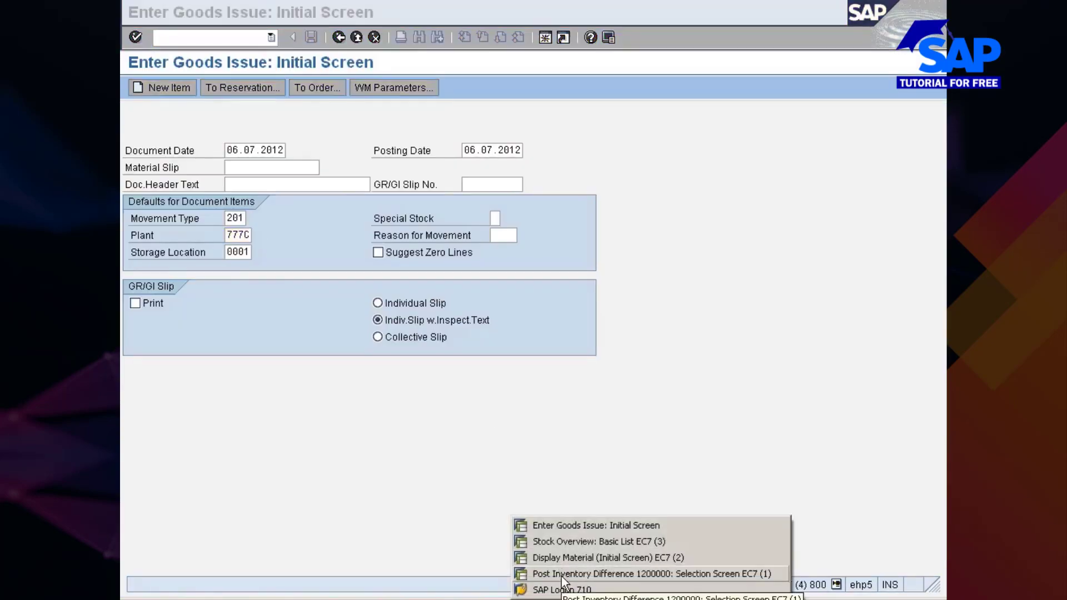
pyautogui.click(559, 573)
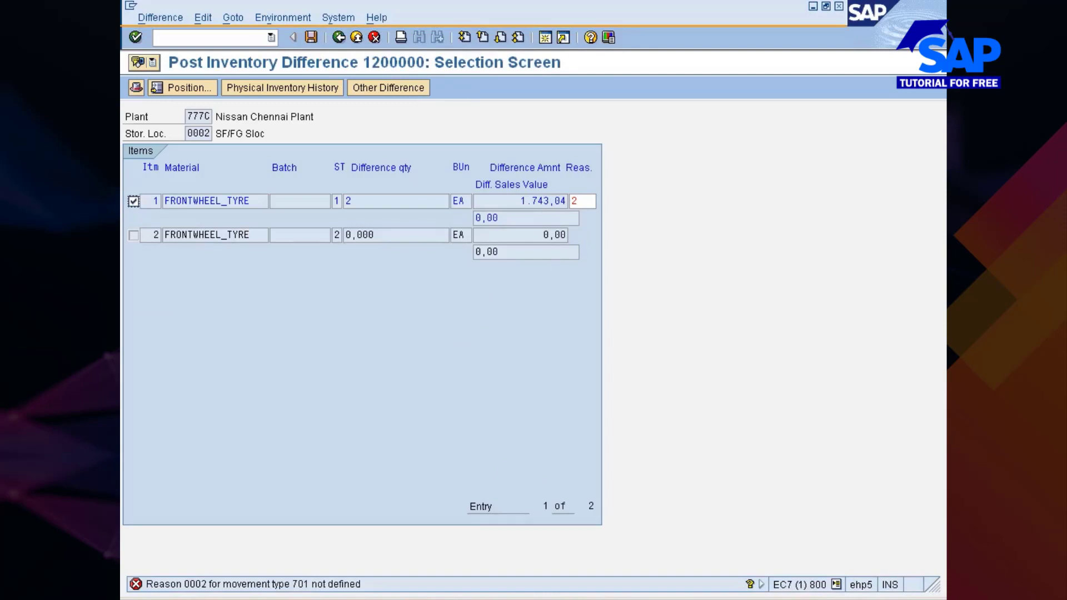
# Set item 1's difference reason to 0001, Reworked material, for movement type 701.
pyautogui.click(582, 201)
pyautogui.press('BackSpace')
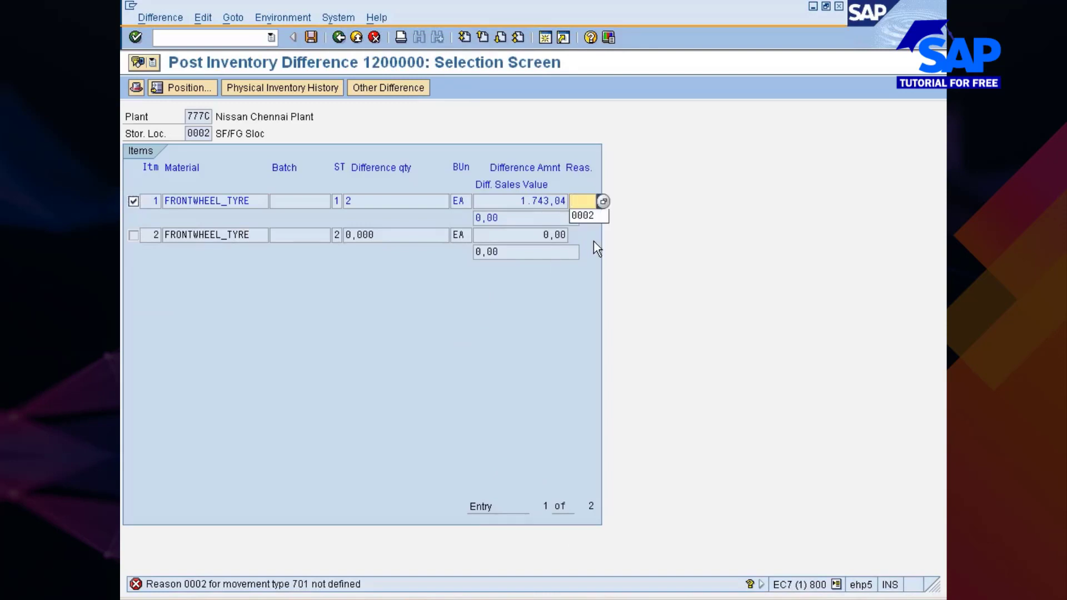
pyautogui.press('Return')
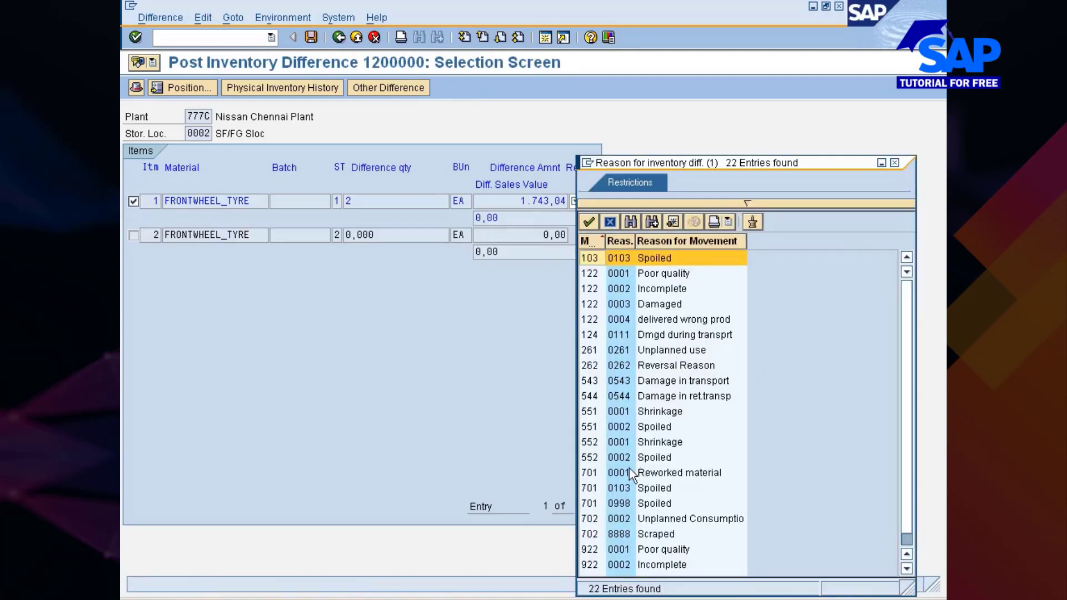
pyautogui.click(672, 472)
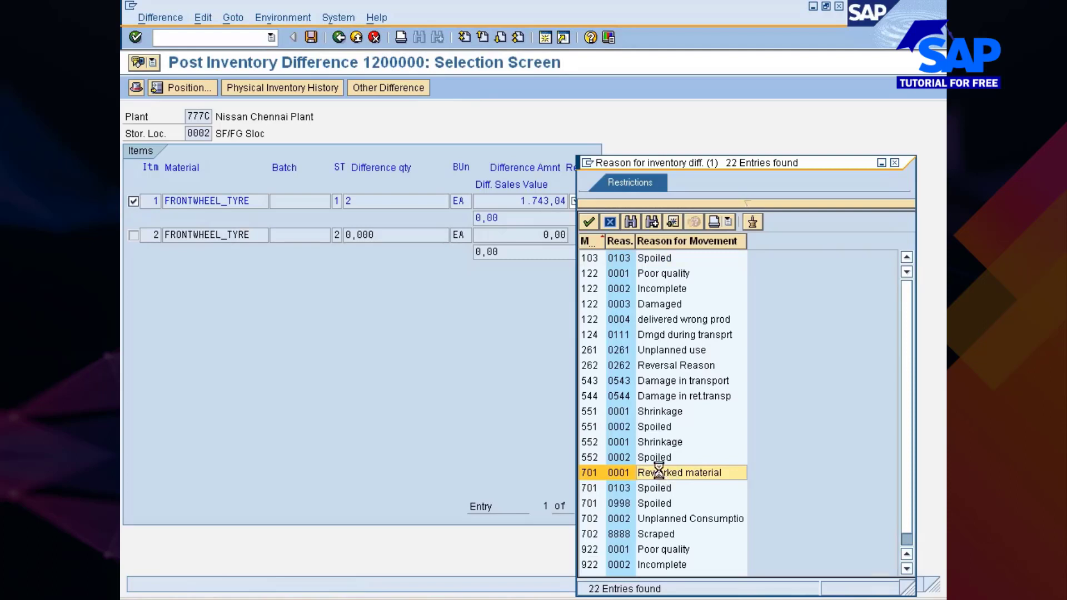
pyautogui.doubleClick(660, 472)
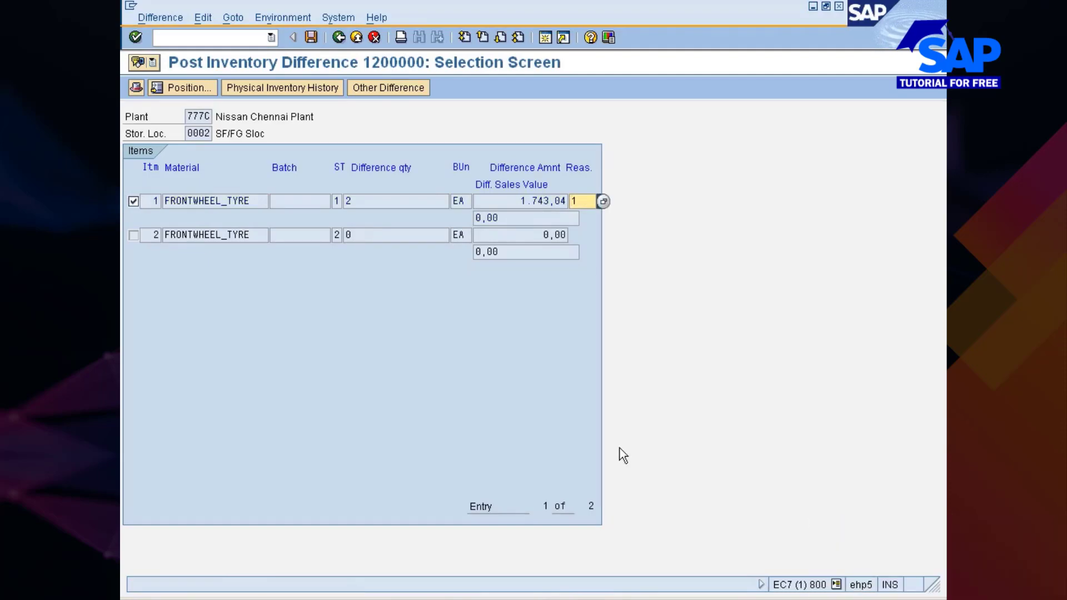
pyautogui.click(312, 36)
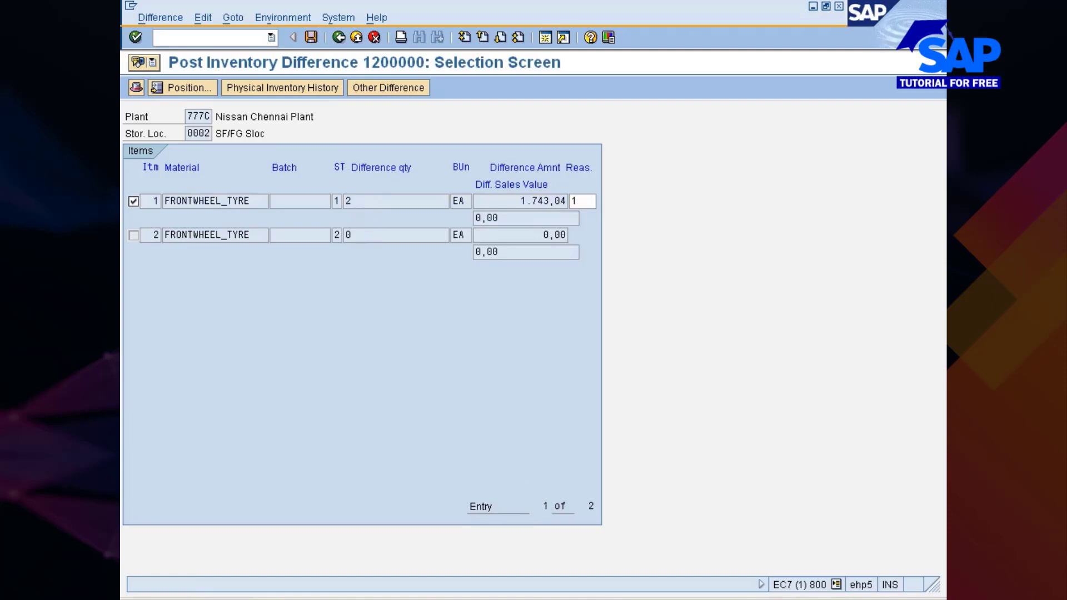
# Check FRONTWHEEL_TYRE's stock in storage location 0002 in the Stock Overview window, and return to the inventory difference posting.
pyautogui.click(568, 545)
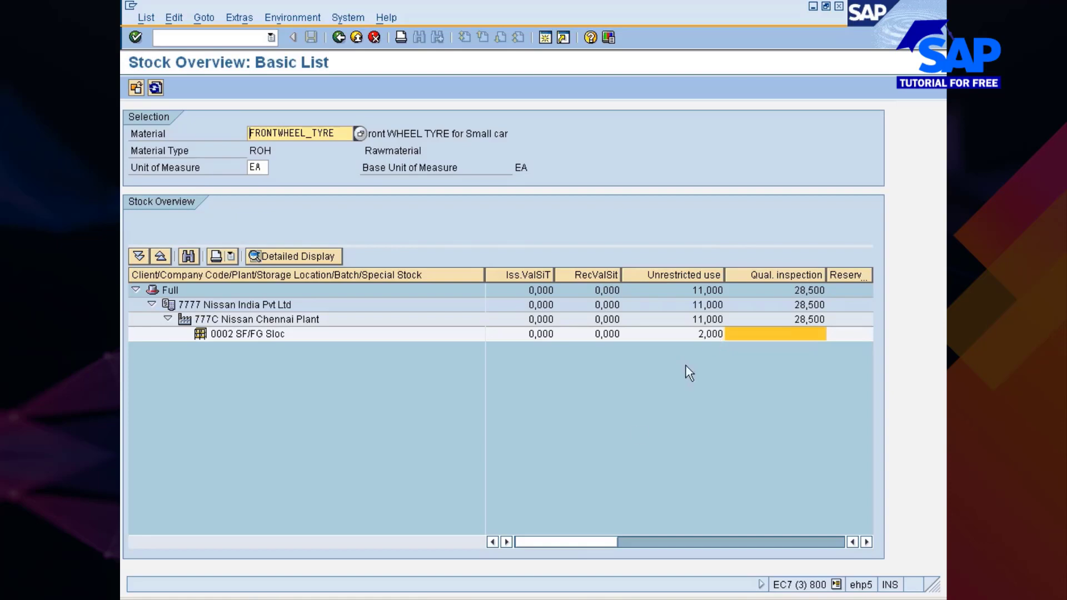
pyautogui.click(508, 593)
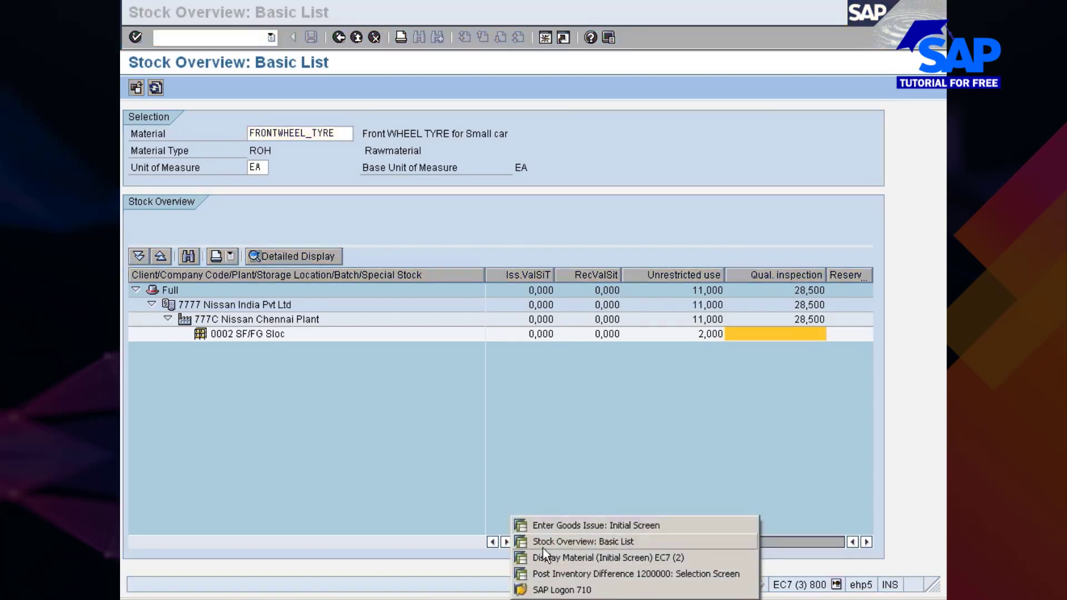
pyautogui.click(558, 575)
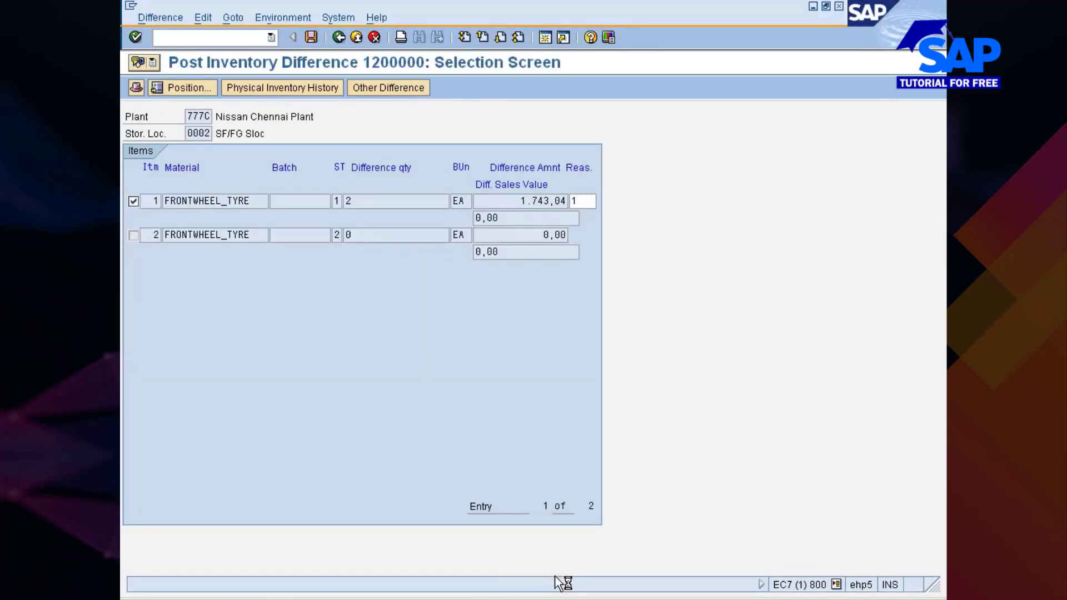
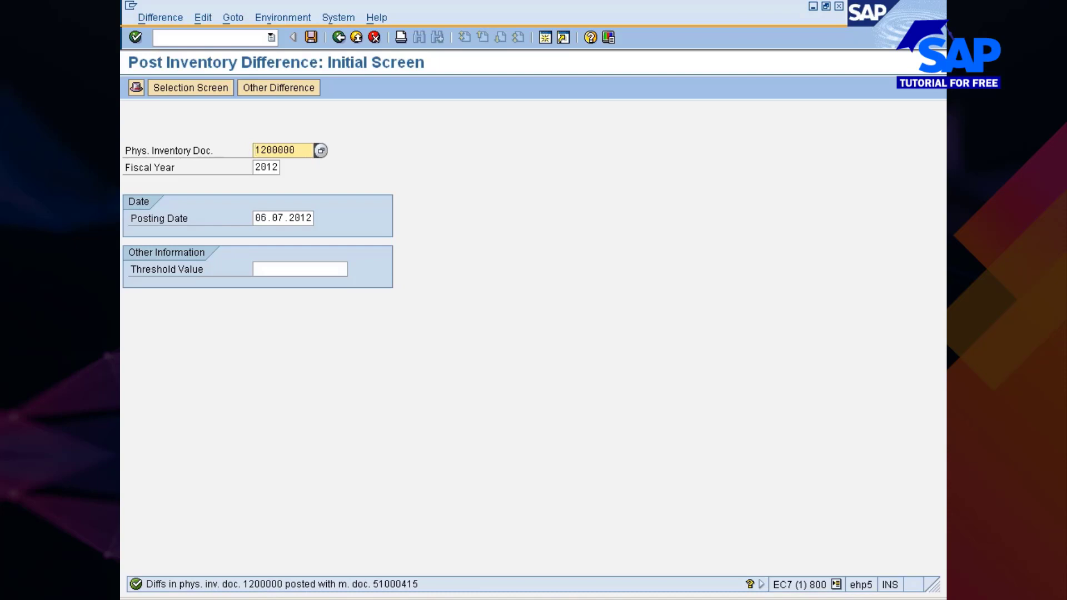
# Switch to the Stock Overview window, refresh FRONTWHEEL_TYRE's stock list, and check the unrestricted-use stock in storage location 0002.
pyautogui.click(556, 597)
pyautogui.click(555, 542)
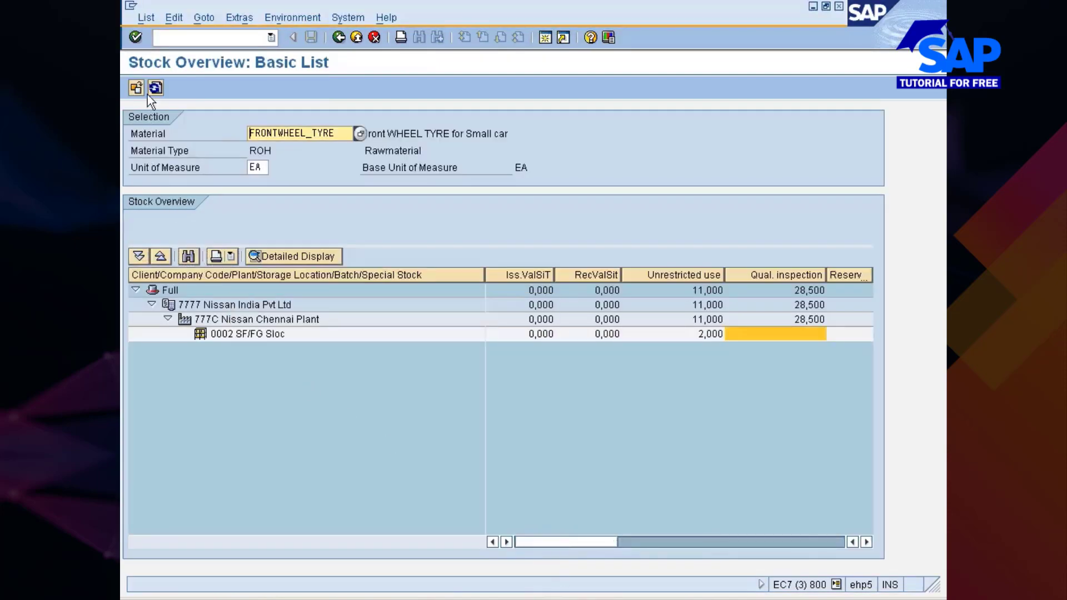
pyautogui.click(707, 335)
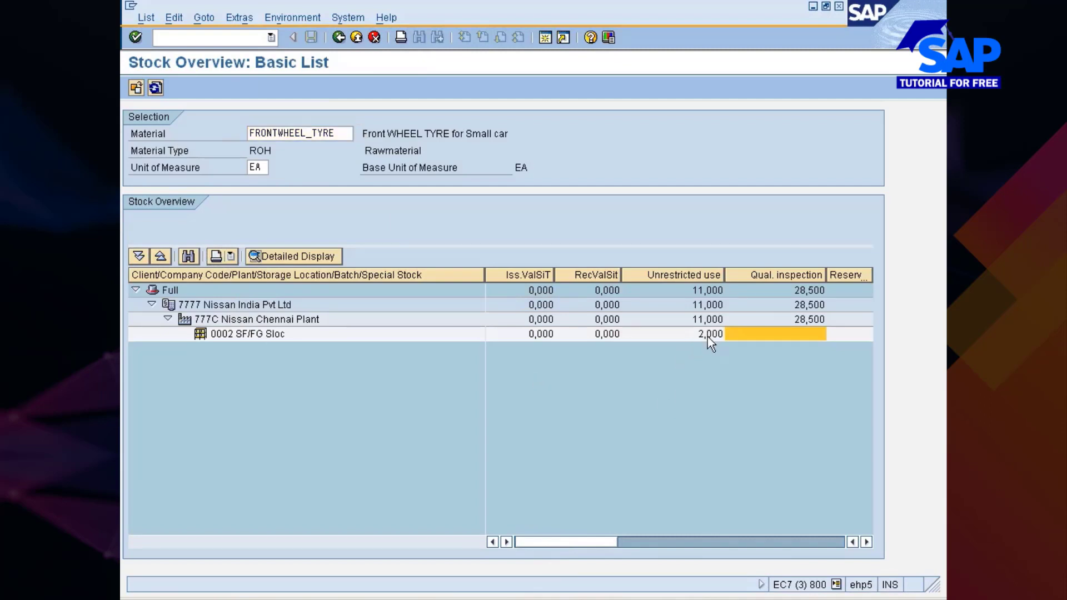
pyautogui.click(155, 89)
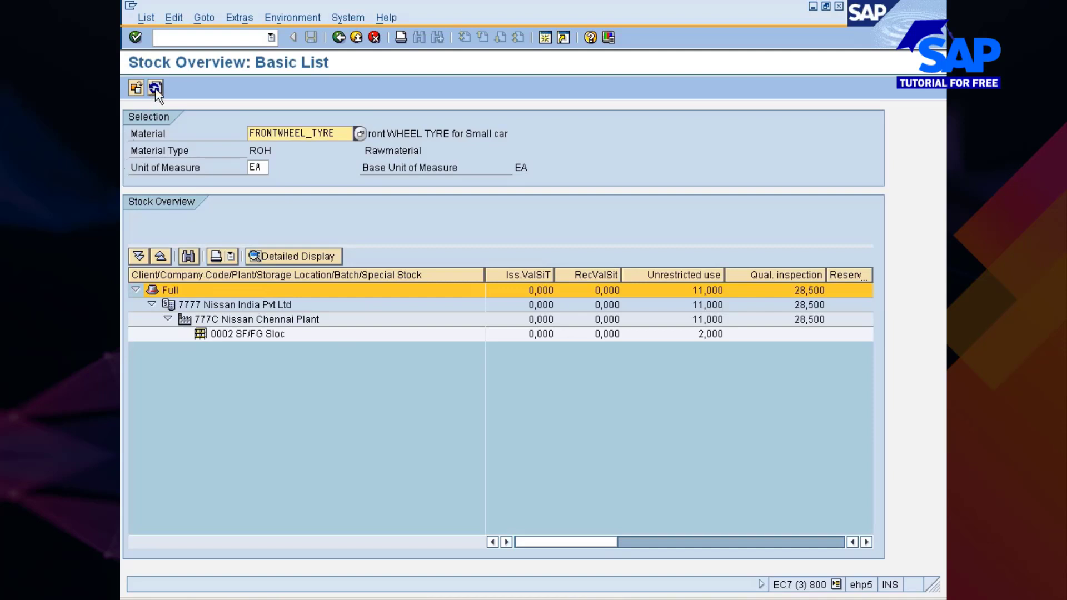
pyautogui.click(156, 90)
pyautogui.click(711, 335)
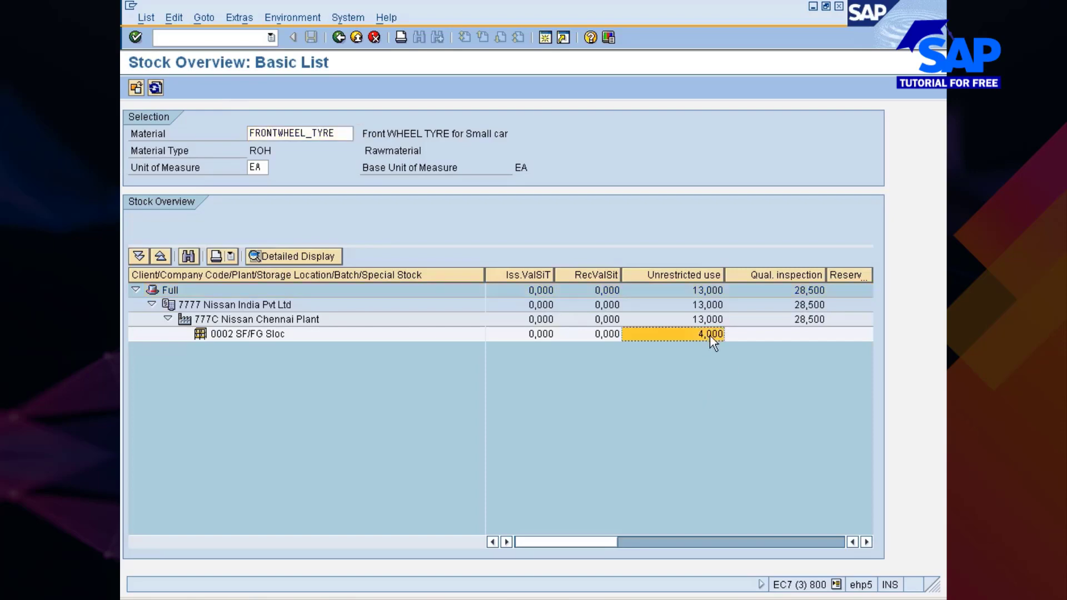
pyautogui.click(155, 87)
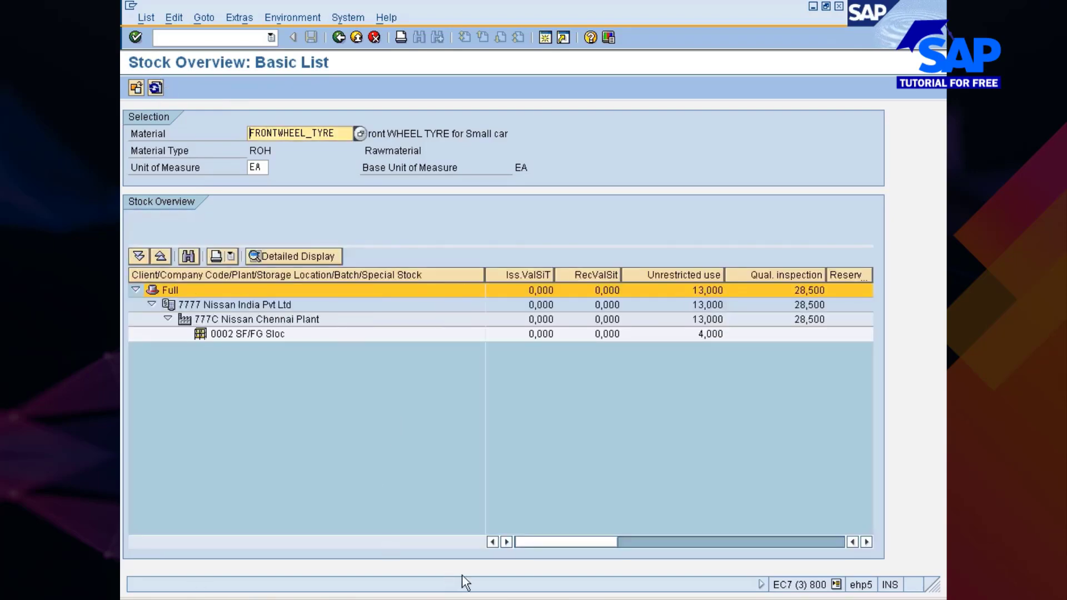
# Switch to the Enter Goods Issue window, leave that transaction, and display physical inventory document 1200000 with transaction MI03.
pyautogui.click(513, 598)
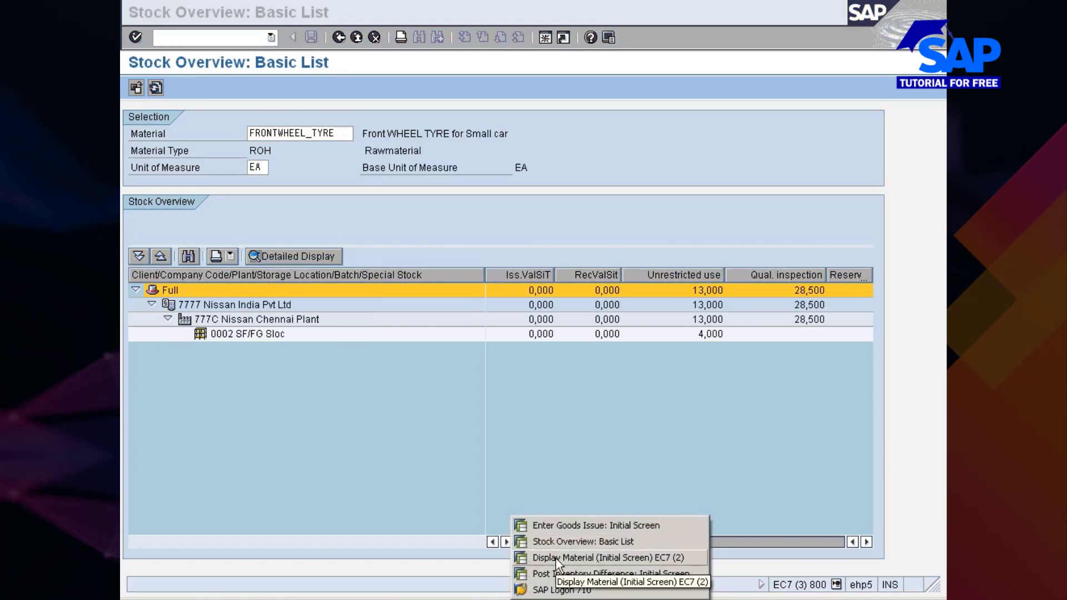
pyautogui.click(572, 525)
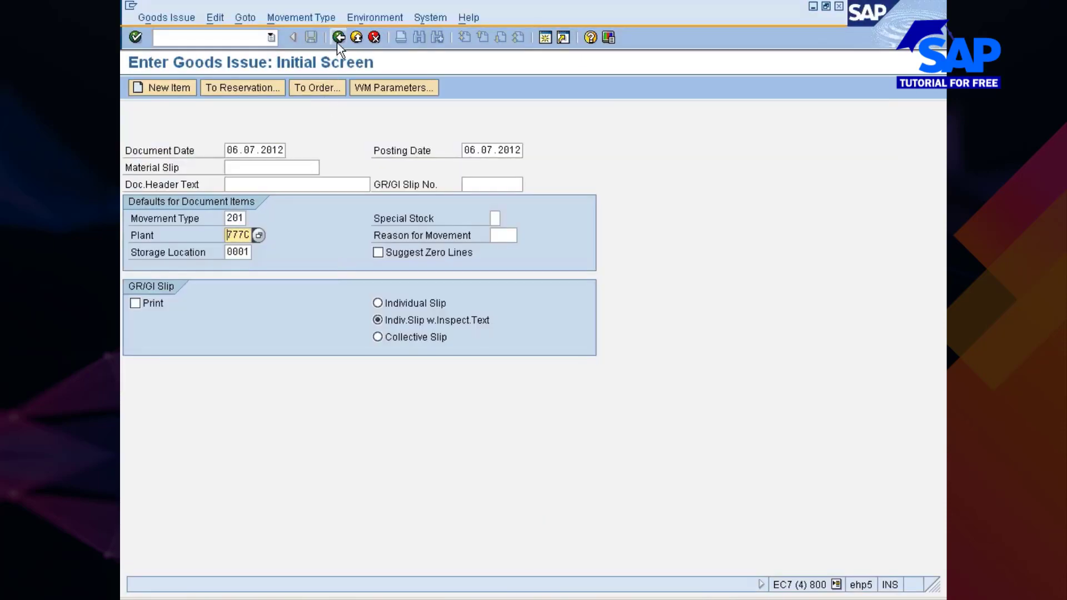
pyautogui.click(337, 38)
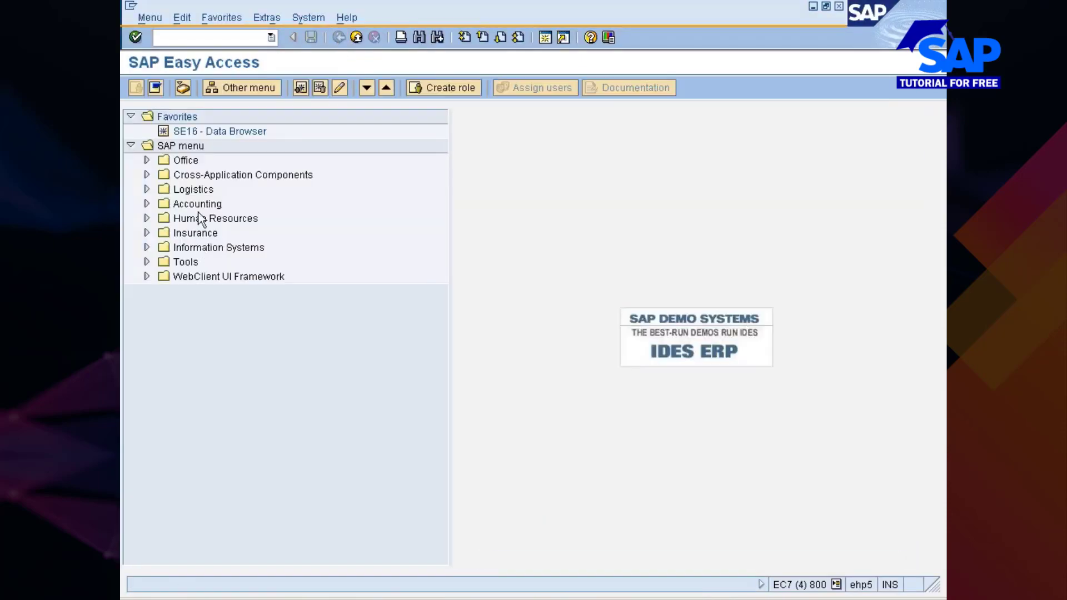
pyautogui.write('mi03')
pyautogui.press('Return')
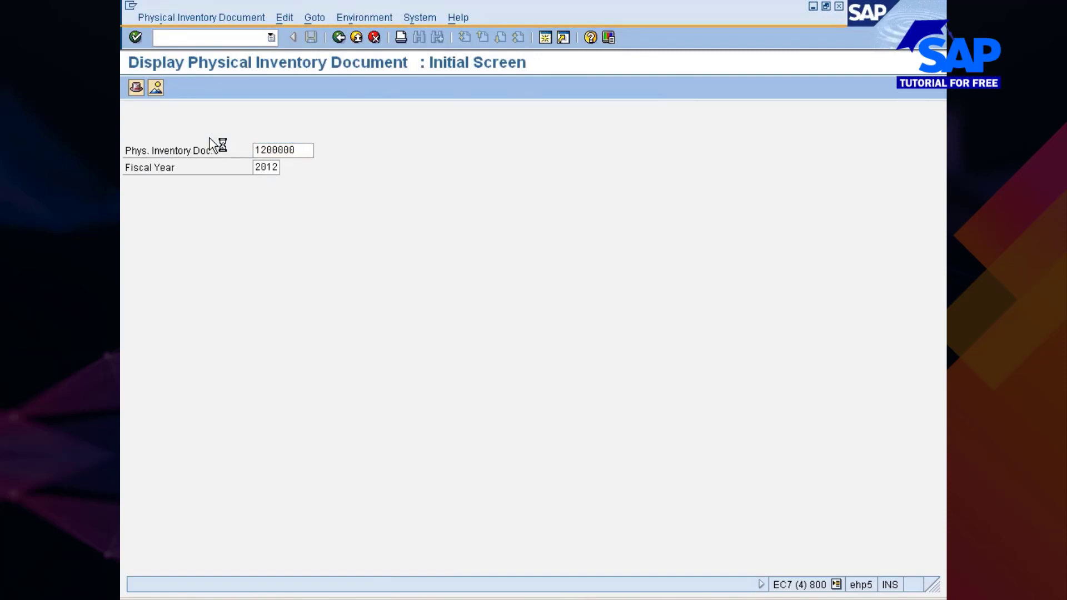
pyautogui.press('Return')
# Check the number of cleared items in the physical inventory document's statistics, and close the statistics.
pyautogui.click(363, 89)
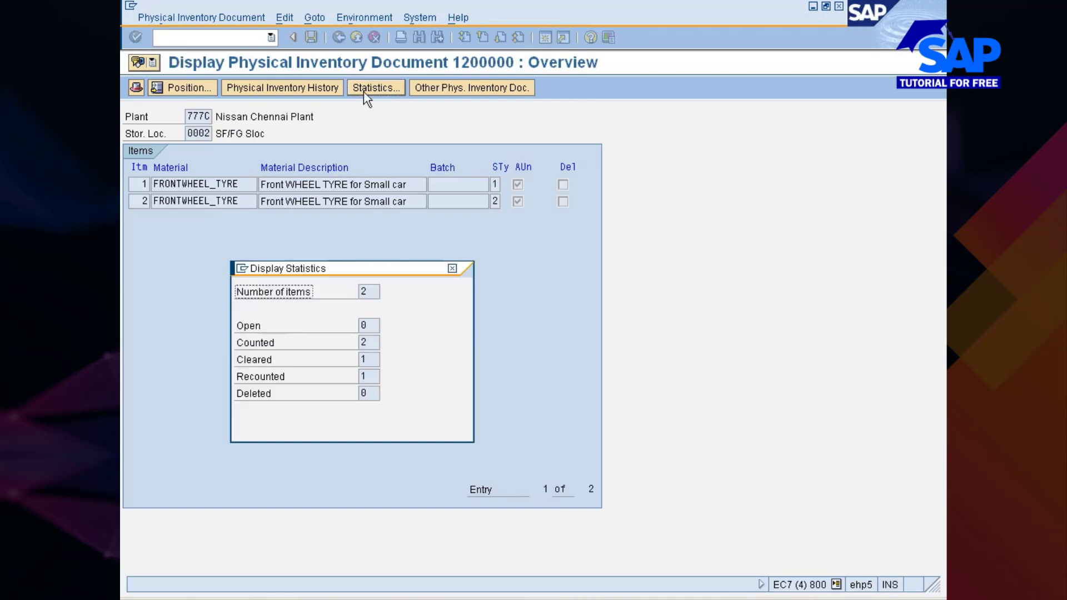
pyautogui.click(251, 359)
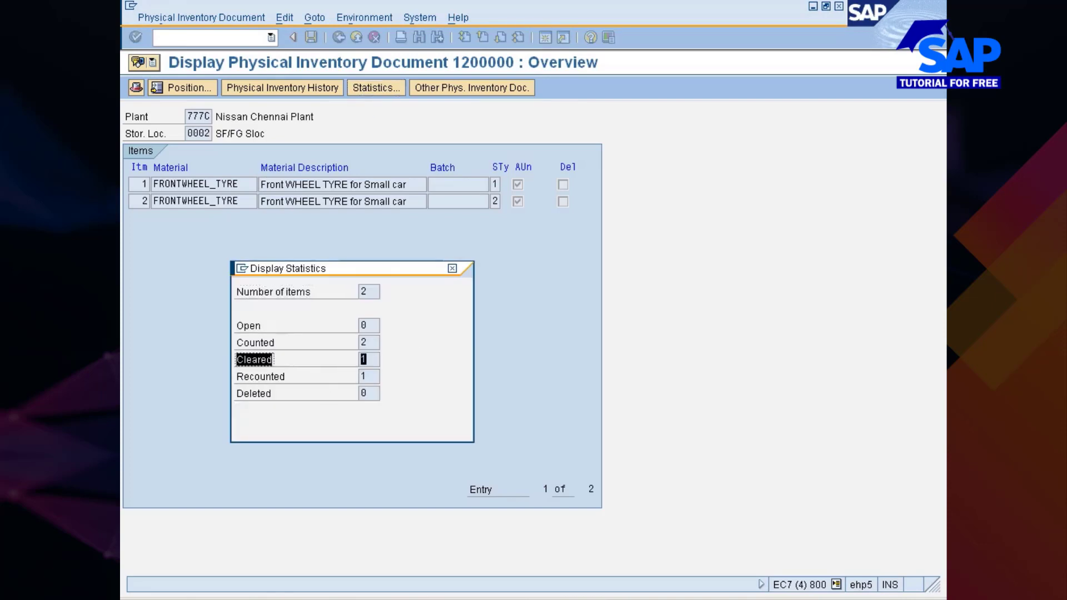
pyautogui.moveTo(237, 360); pyautogui.dragTo(366, 361)
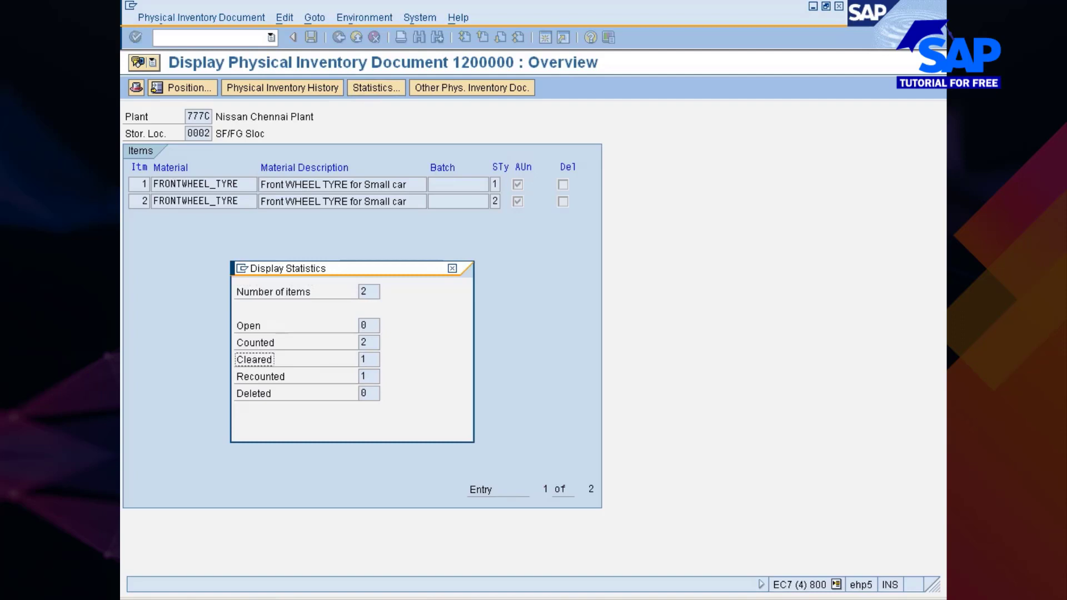
pyautogui.click(453, 270)
# Open the physical inventory history of item 1 and examine its book quantity, difference quantity and difference amount.
pyautogui.doubleClick(187, 185)
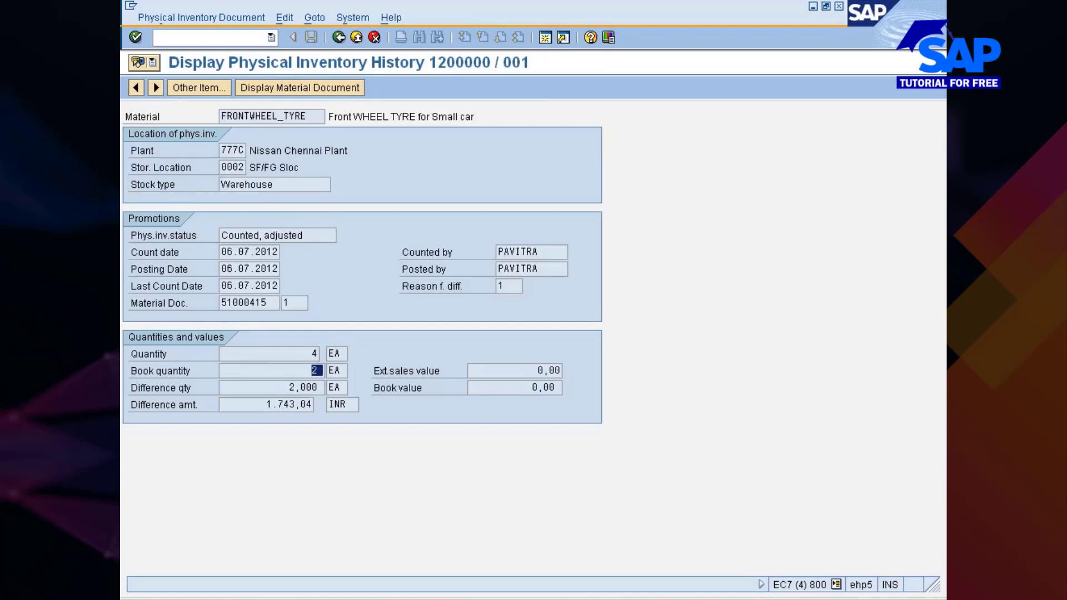
pyautogui.doubleClick(303, 388)
pyautogui.click(318, 387)
pyautogui.moveTo(265, 403); pyautogui.dragTo(312, 404)
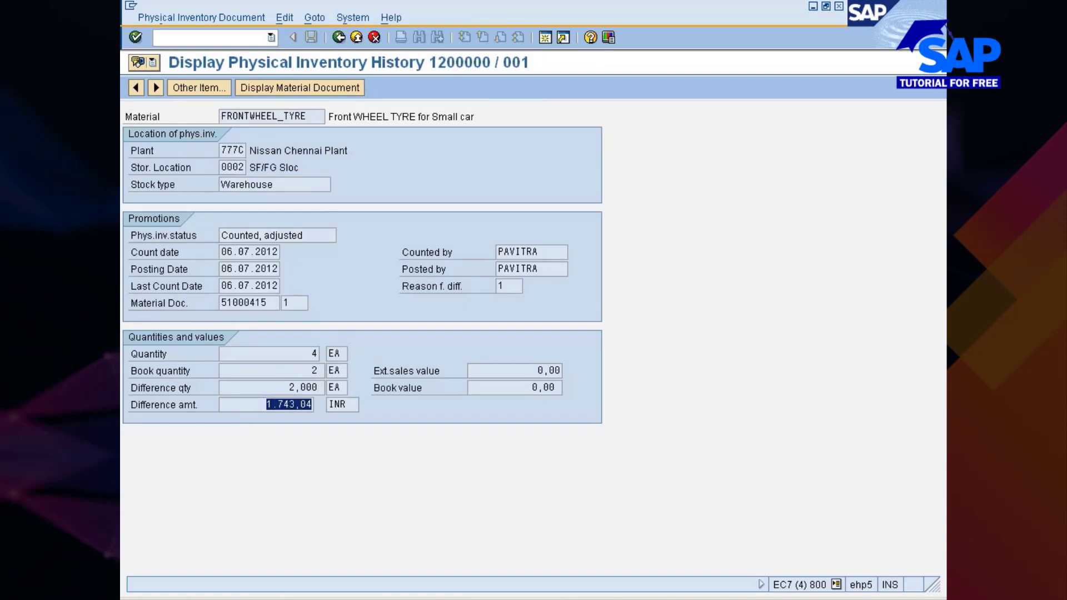
pyautogui.click(312, 404)
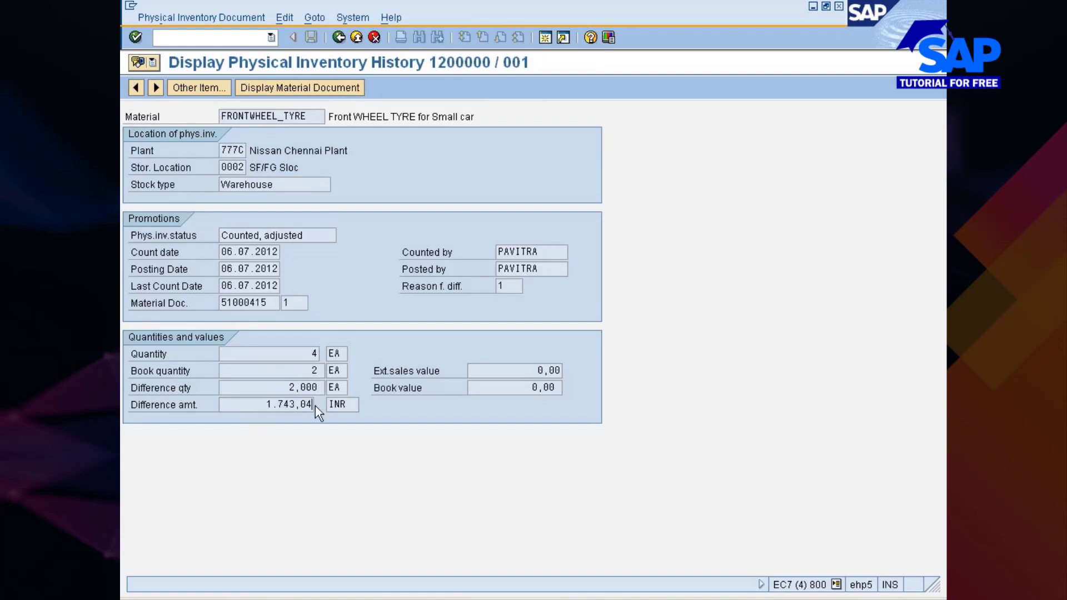
# Check the material document details posted for item 1, and return to the initial screen for displaying inventory documents.
pyautogui.click(310, 89)
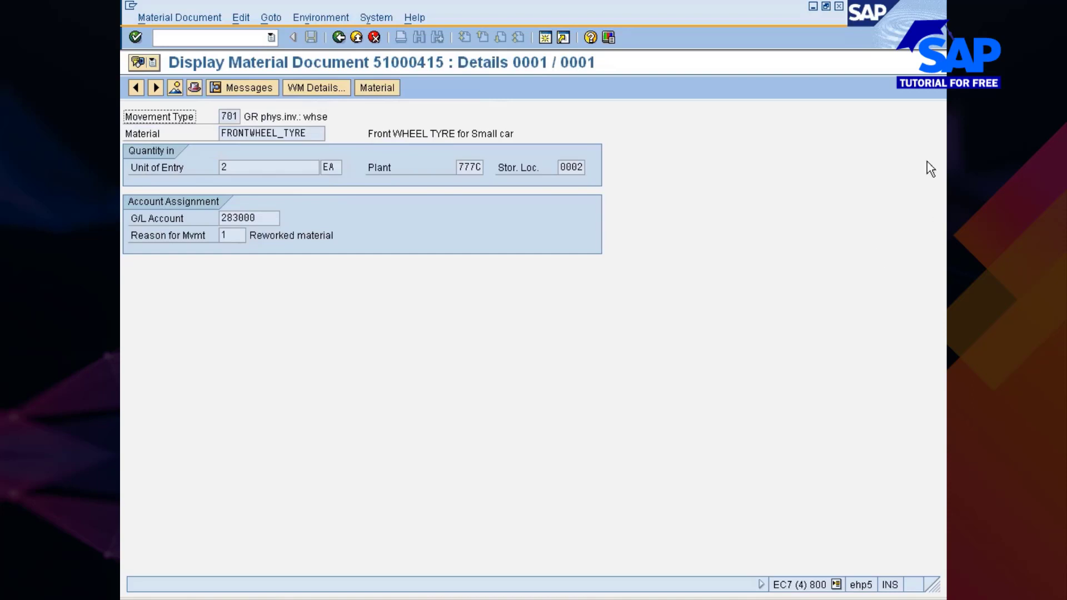
pyautogui.click(929, 37)
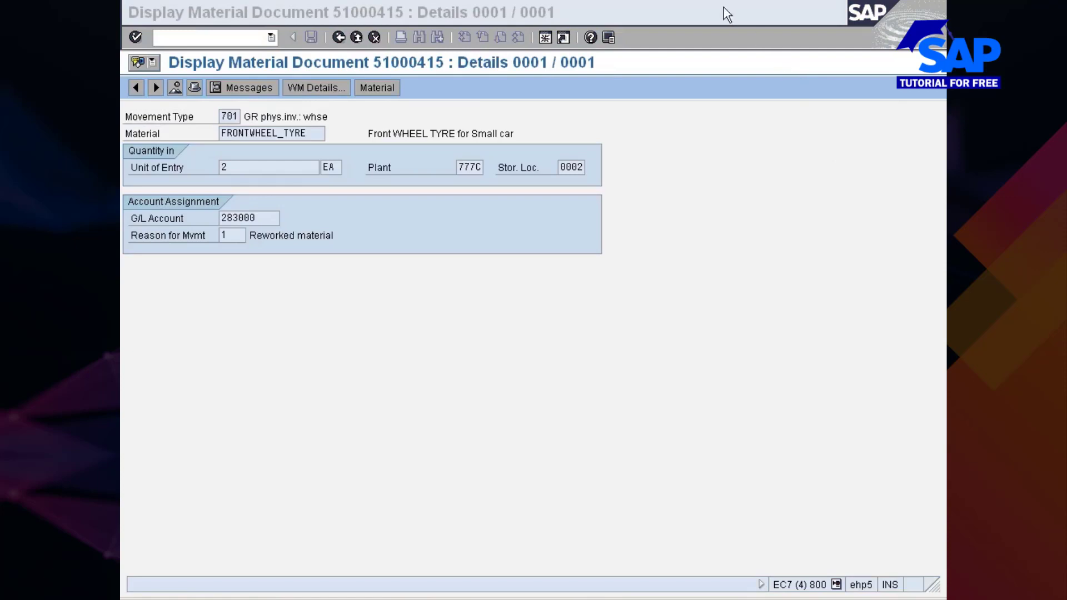
pyautogui.click(339, 37)
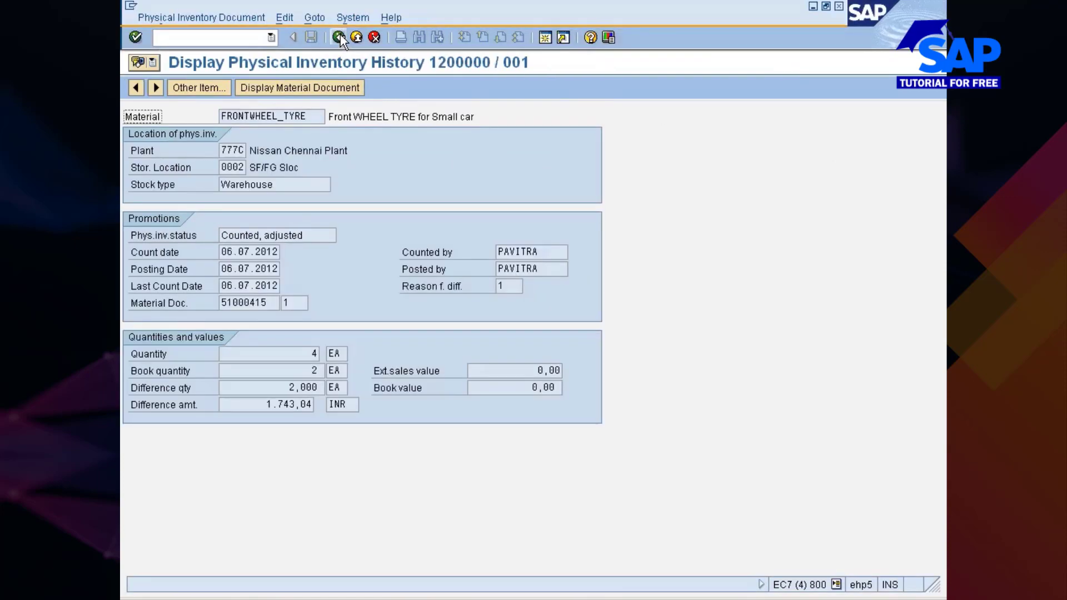
pyautogui.click(339, 37)
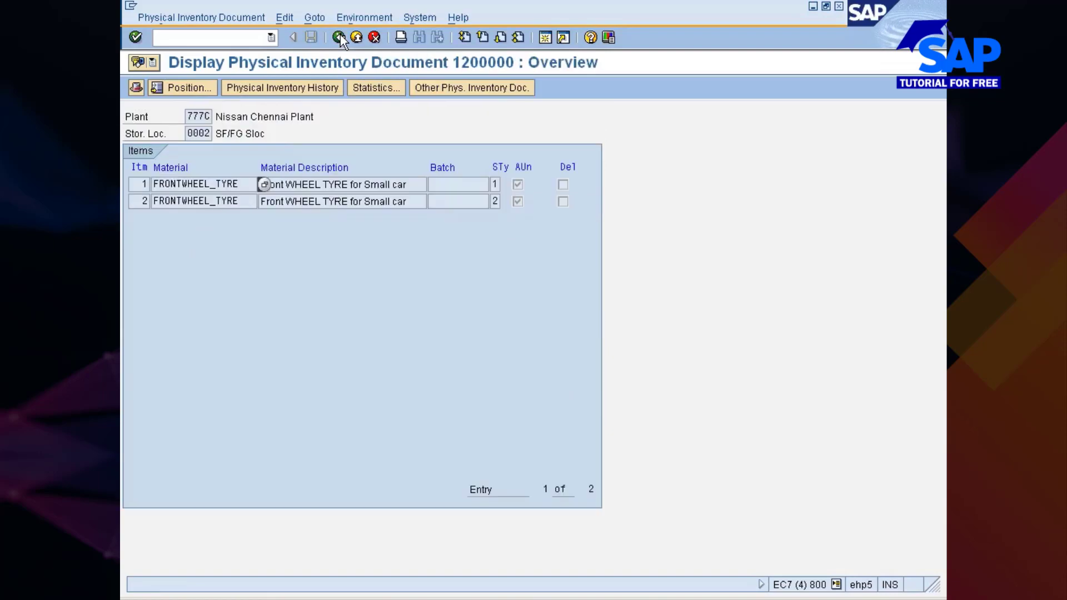
pyautogui.click(339, 38)
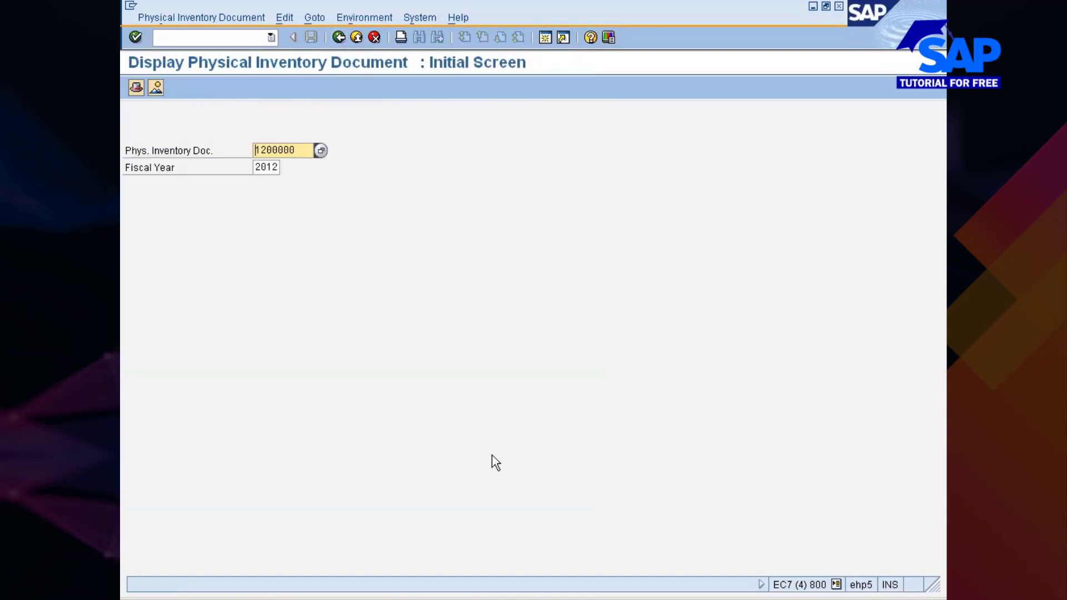
# Switch to PowerPoint and show the slide "Tolerances for Posting Inventory Differences" in the slide show.
pyautogui.click(489, 570)
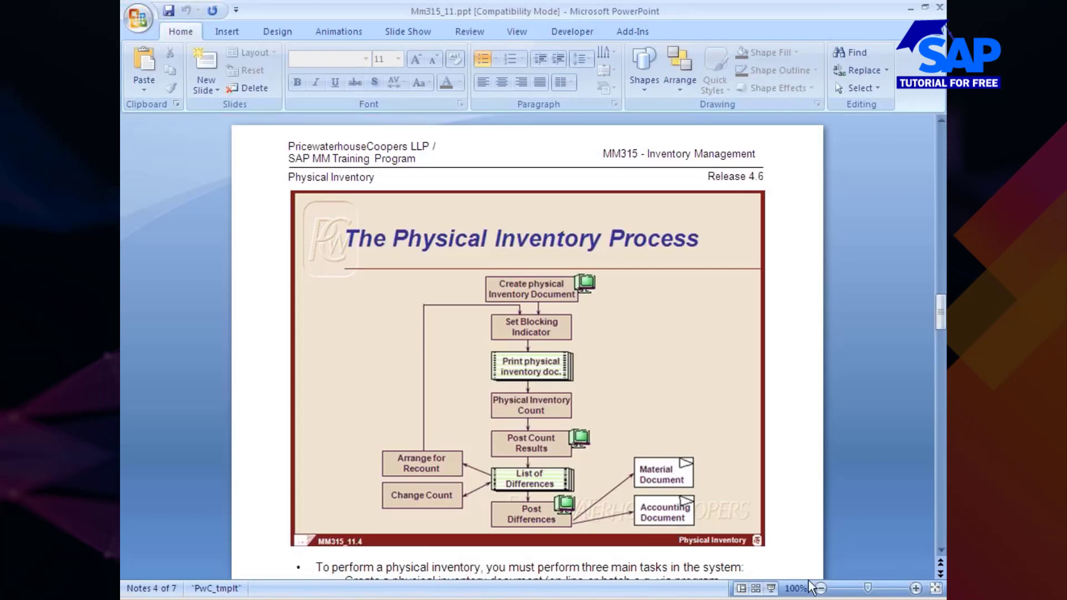
pyautogui.click(773, 588)
pyautogui.click(776, 594)
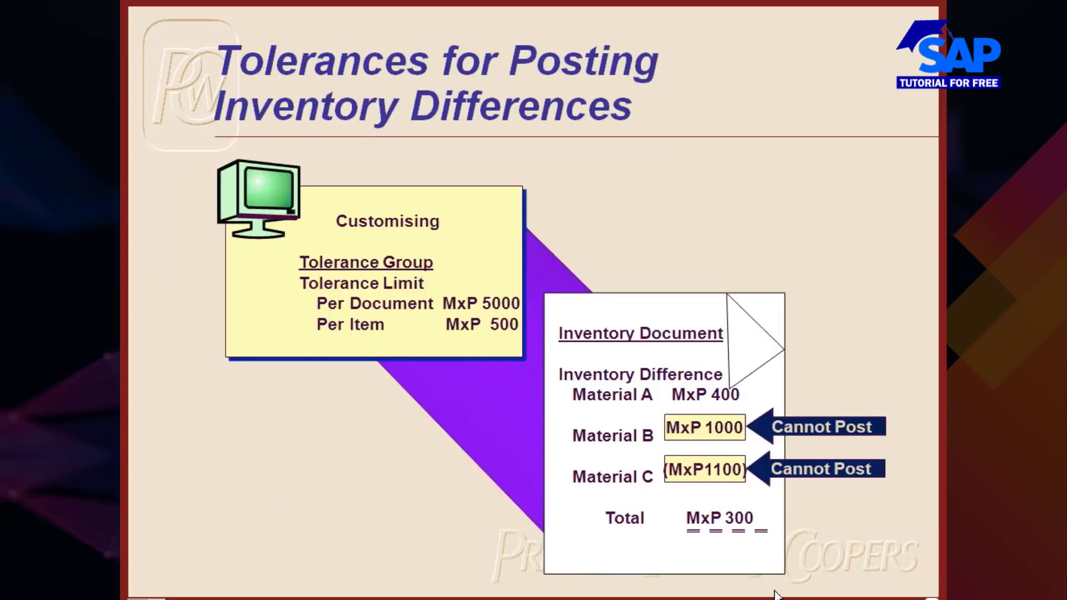
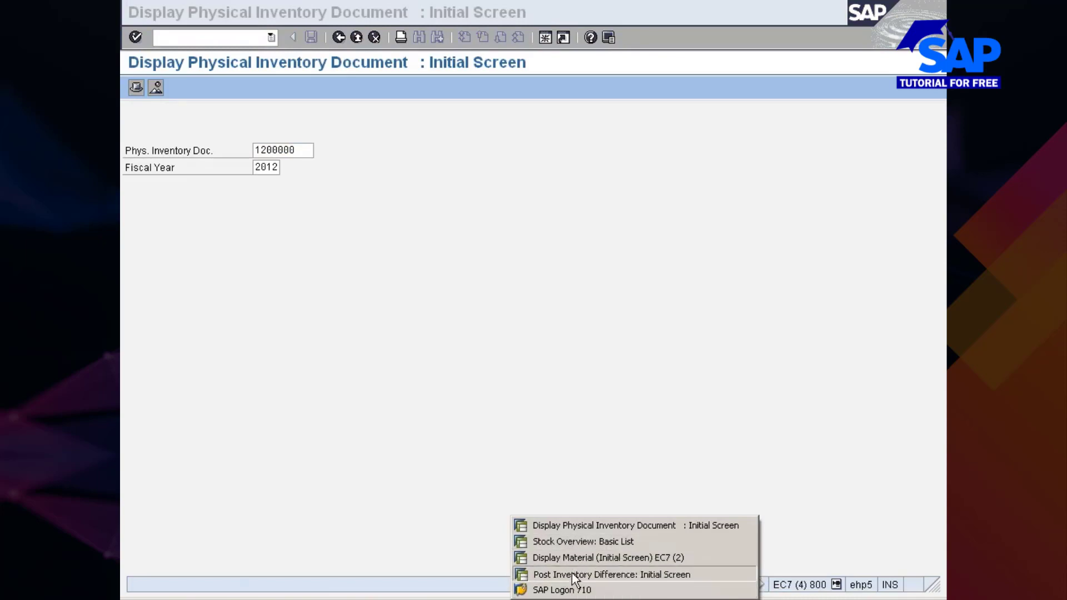
# Switch to the SAP Post Inventory Difference window, start /ospro in a new session, and display the SAP Customizing Implementation Guide.
pyautogui.click(571, 572)
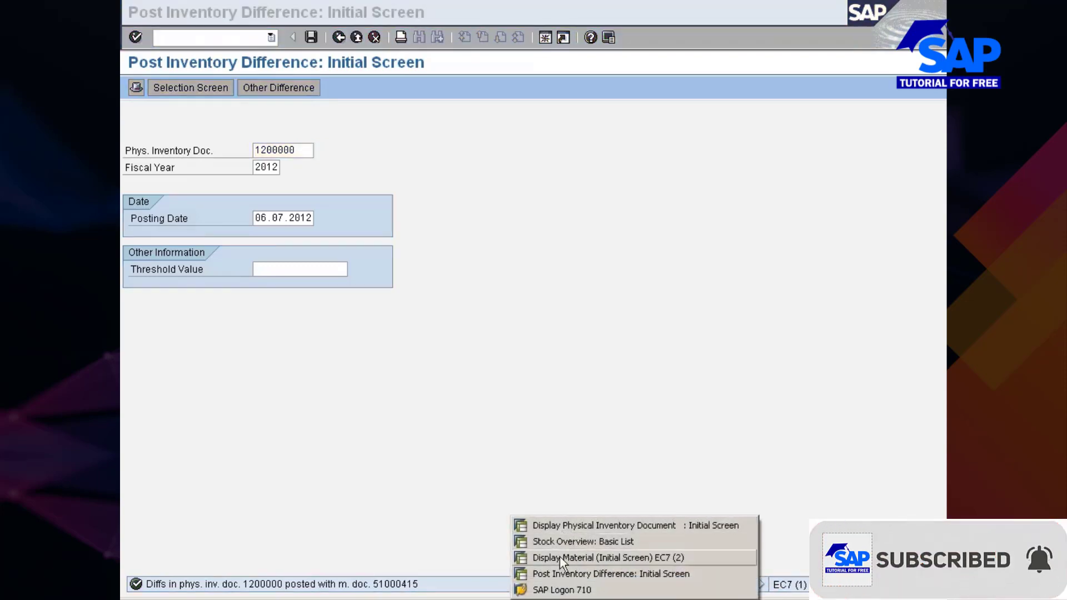
pyautogui.click(559, 572)
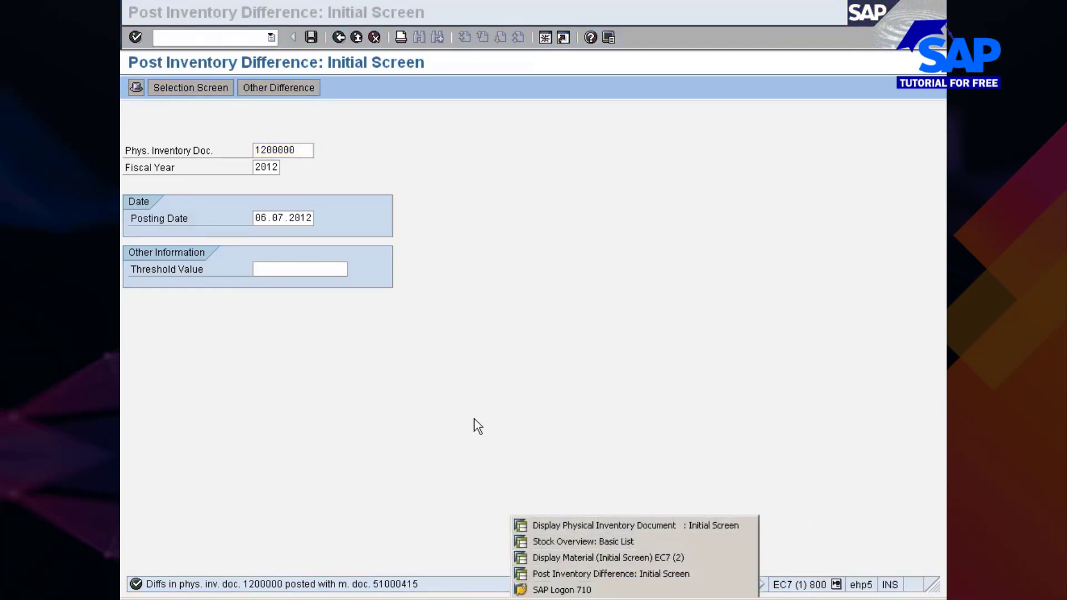
pyautogui.click(211, 39)
pyautogui.write('/ospro')
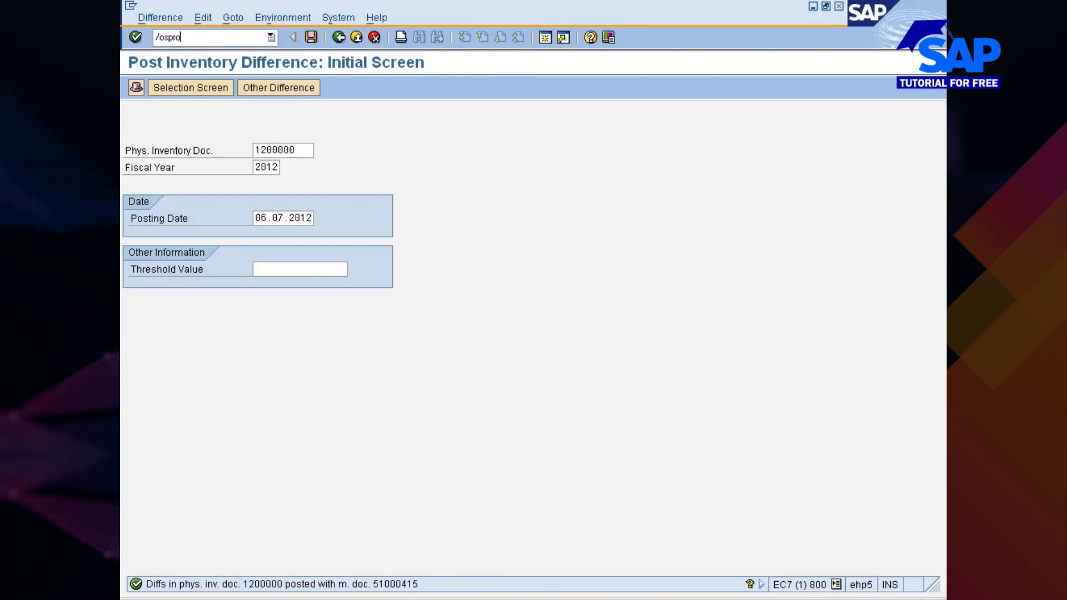
pyautogui.press('Return')
pyautogui.click(168, 91)
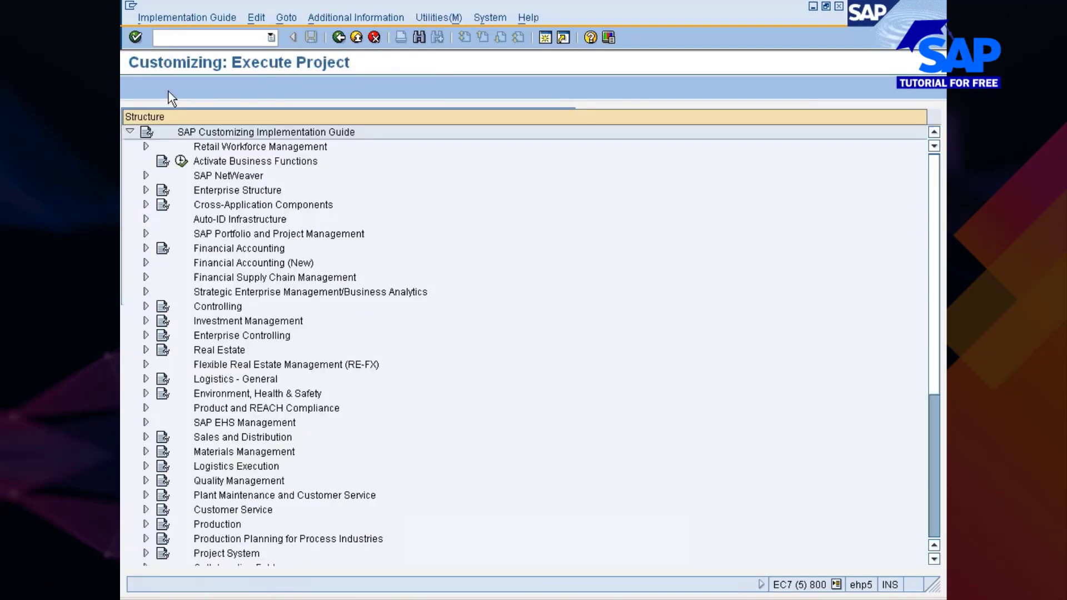
# Expand Materials Management and its Inventory Management and Physical Inventory node in the implementation guide.
pyautogui.click(228, 451)
pyautogui.doubleClick(227, 451)
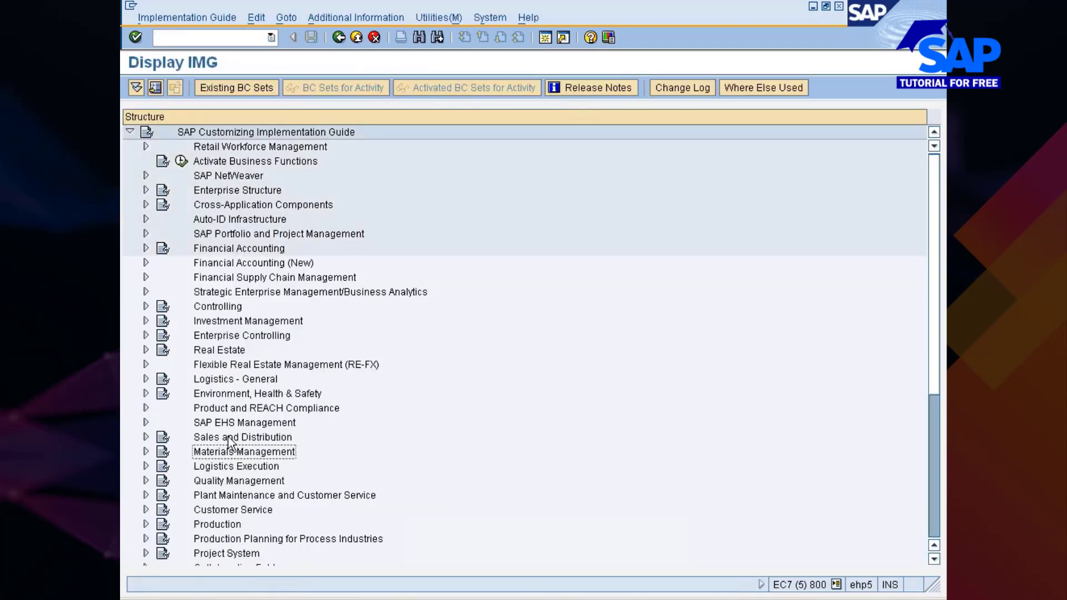
pyautogui.press('Down')
pyautogui.press('Down')
pyautogui.press('Down')
pyautogui.press('Down')
pyautogui.press('Down')
pyautogui.press('Right')
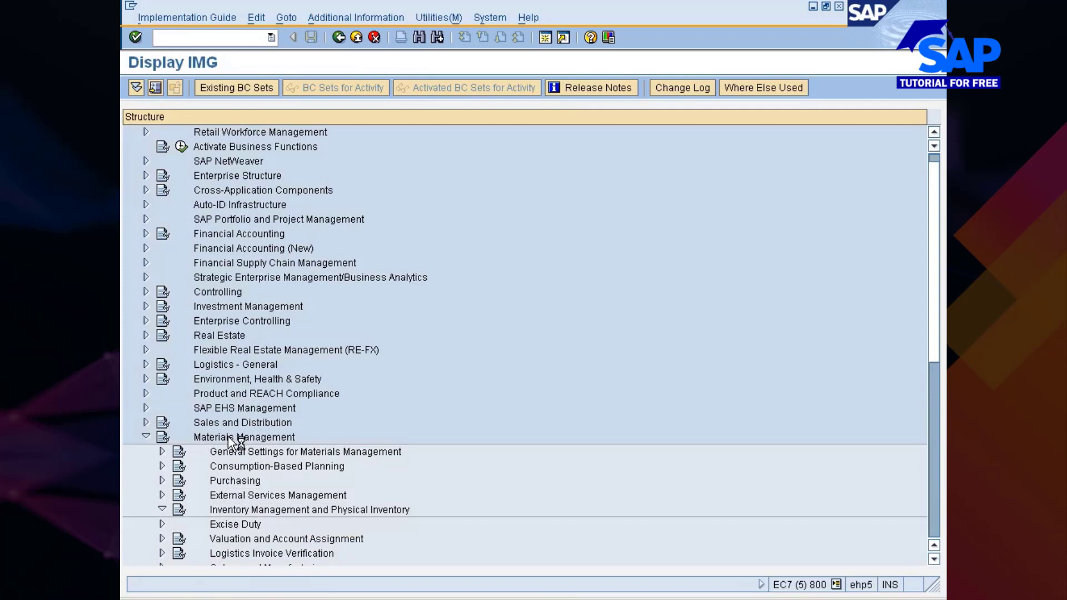
# Expand the Physical Inventory node under Inventory Management and Physical Inventory.
pyautogui.press('Down')
pyautogui.press('Down')
pyautogui.press('Down')
pyautogui.press('Down')
pyautogui.press('Down')
pyautogui.press('Down')
pyautogui.press('Down')
pyautogui.press('Down')
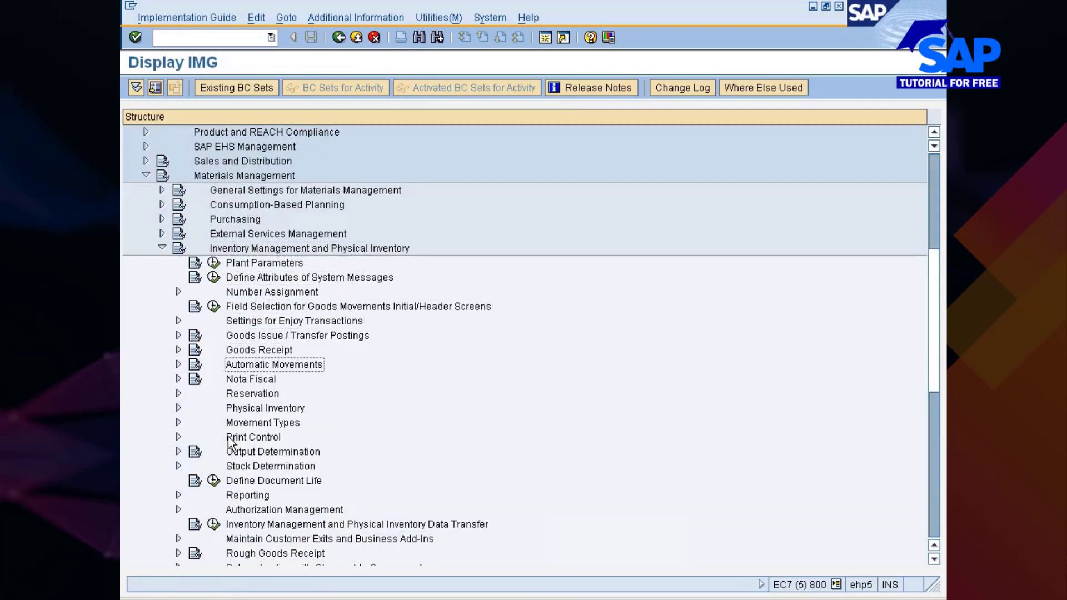
pyautogui.press('Down')
pyautogui.press('Down')
pyautogui.press('Down')
pyautogui.press('Right')
# Open the customizing activity Define Tolerances for Physical Inventory Differences.
pyautogui.press('Down')
pyautogui.press('Down')
pyautogui.press('Down')
pyautogui.press('Down')
pyautogui.press('Down')
pyautogui.press('Down')
pyautogui.press('Down')
pyautogui.press('Down')
pyautogui.press('Down')
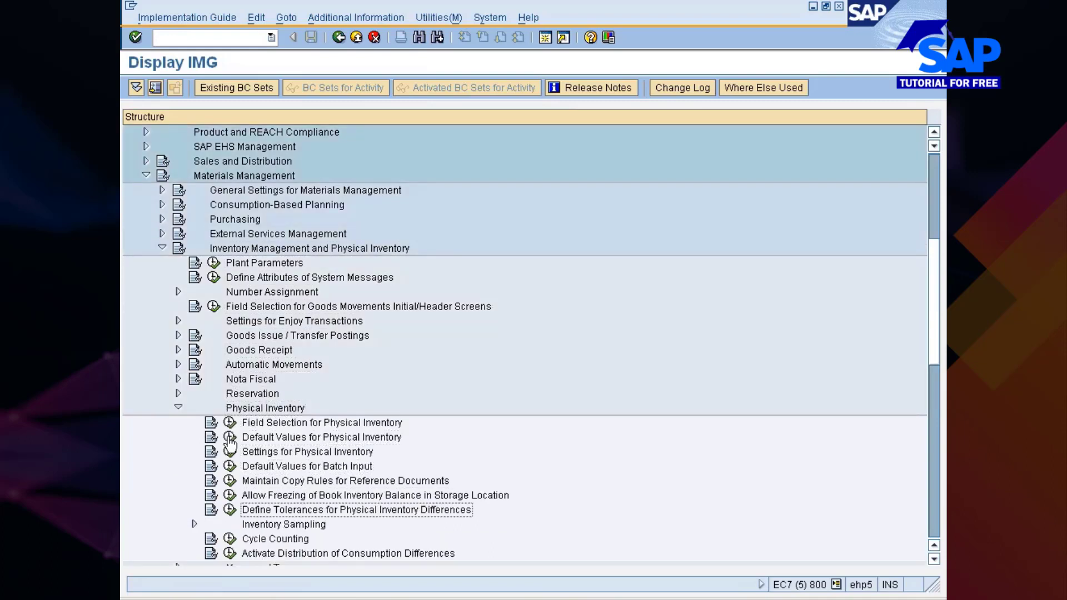
pyautogui.press('Up')
pyautogui.press('Up')
pyautogui.click(229, 510)
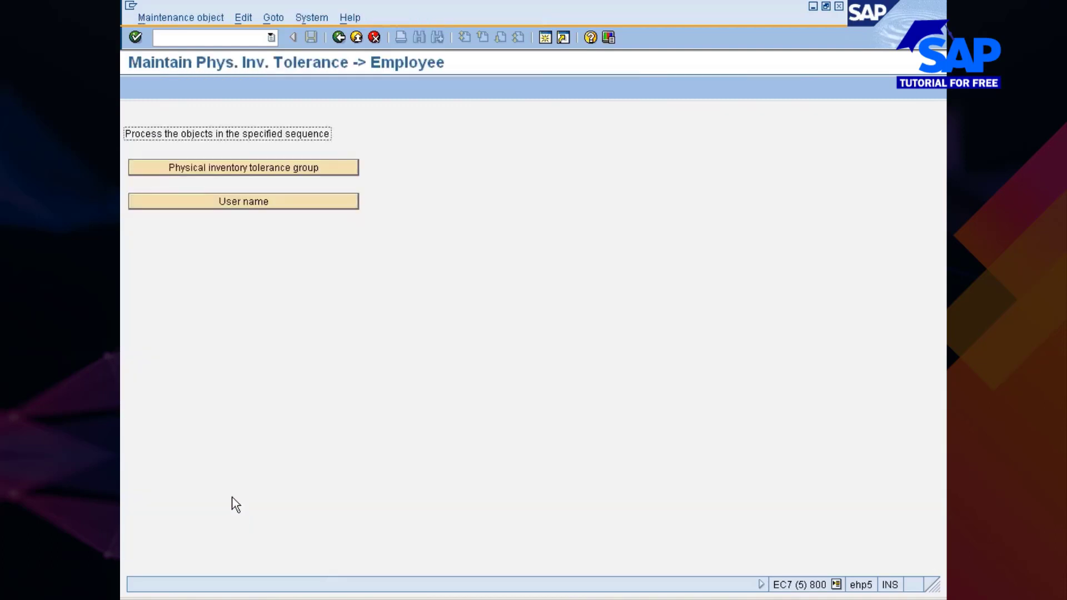
# Open the physical inventory tolerance groups and locate the entry for company code 7777.
pyautogui.click(312, 169)
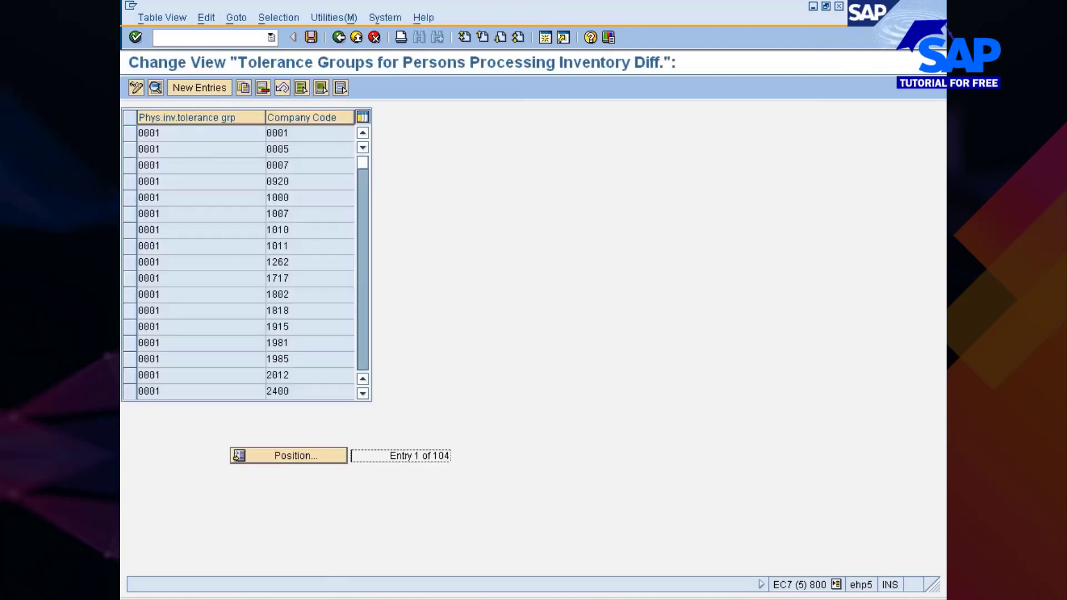
pyautogui.click(298, 456)
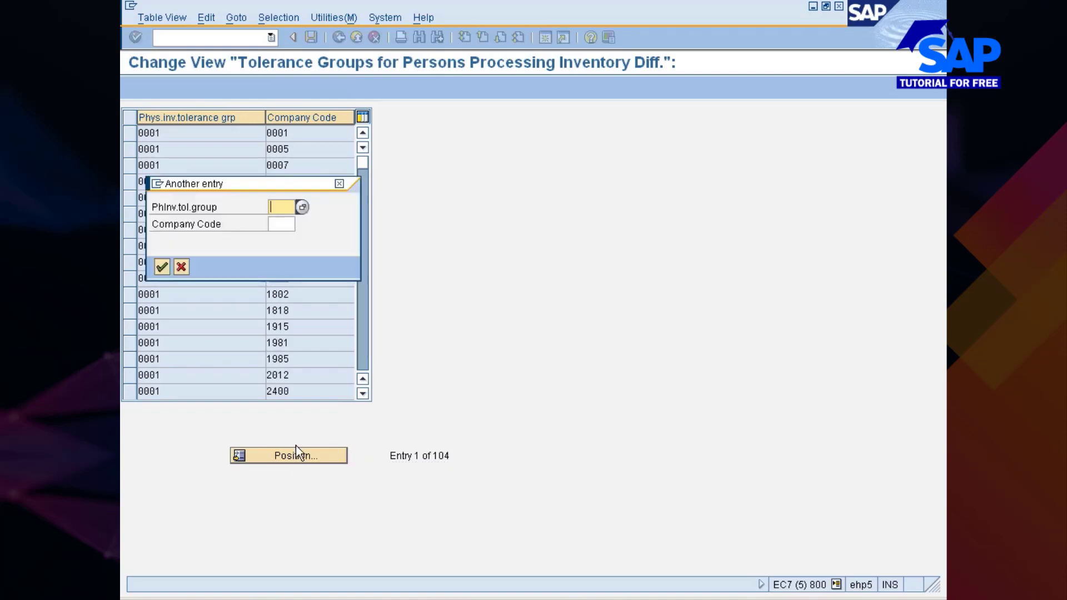
pyautogui.press('Tab')
pyautogui.write('7777')
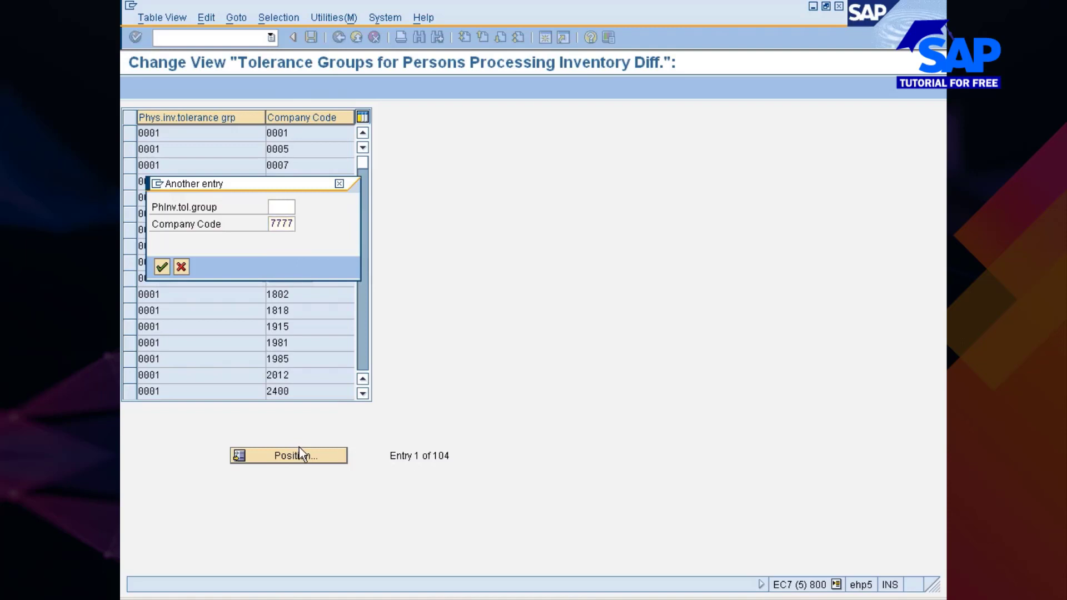
pyautogui.press('Return')
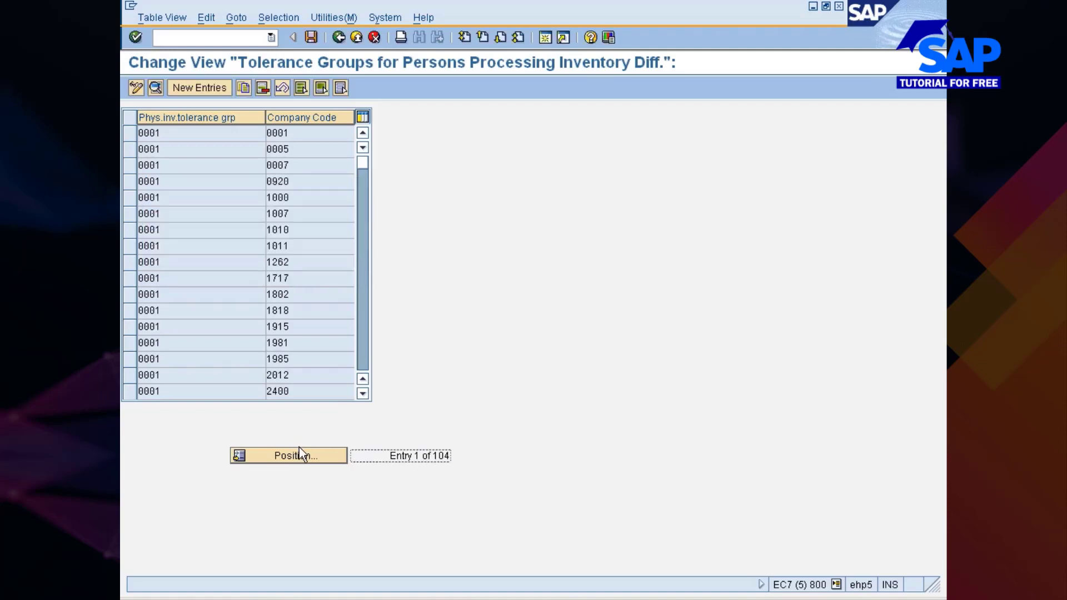
pyautogui.scroll(-6, 305, 350)
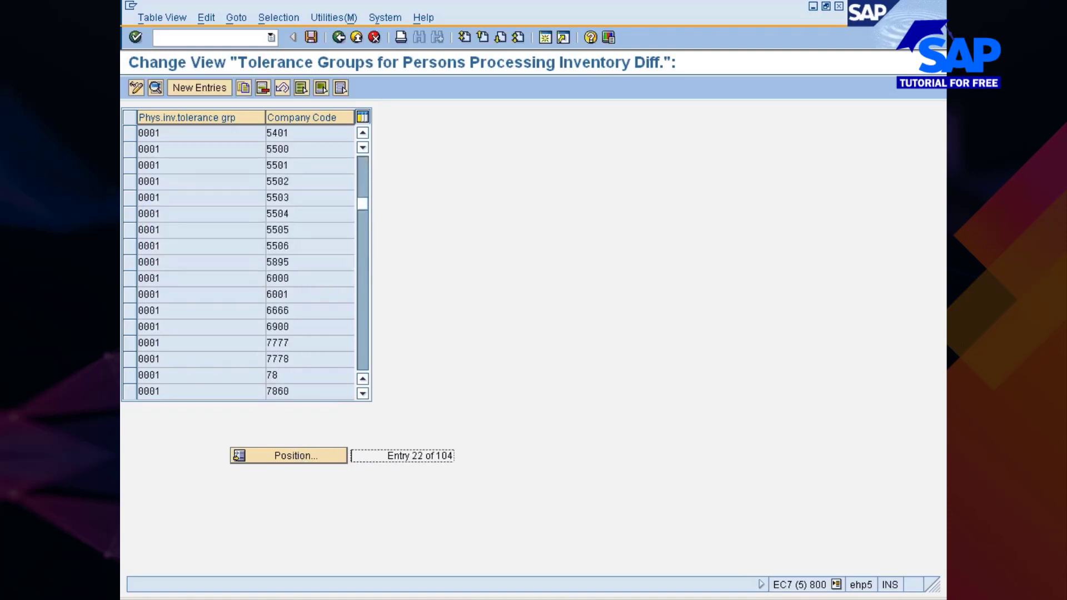
# Copy tolerance group 0001 of company code 7777 and name the new group 7771.
pyautogui.click(130, 342)
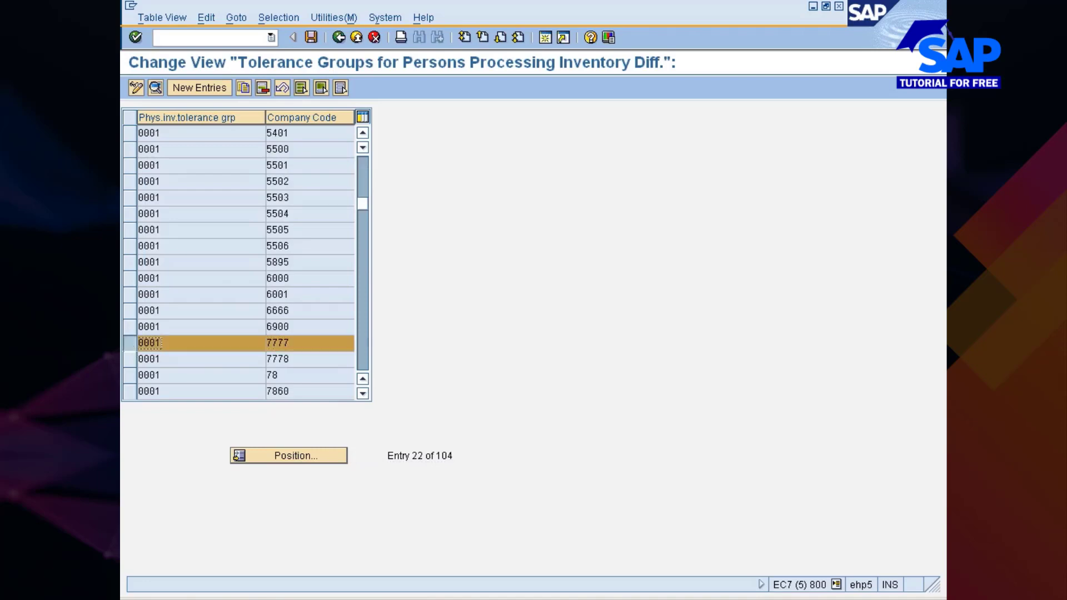
pyautogui.click(245, 89)
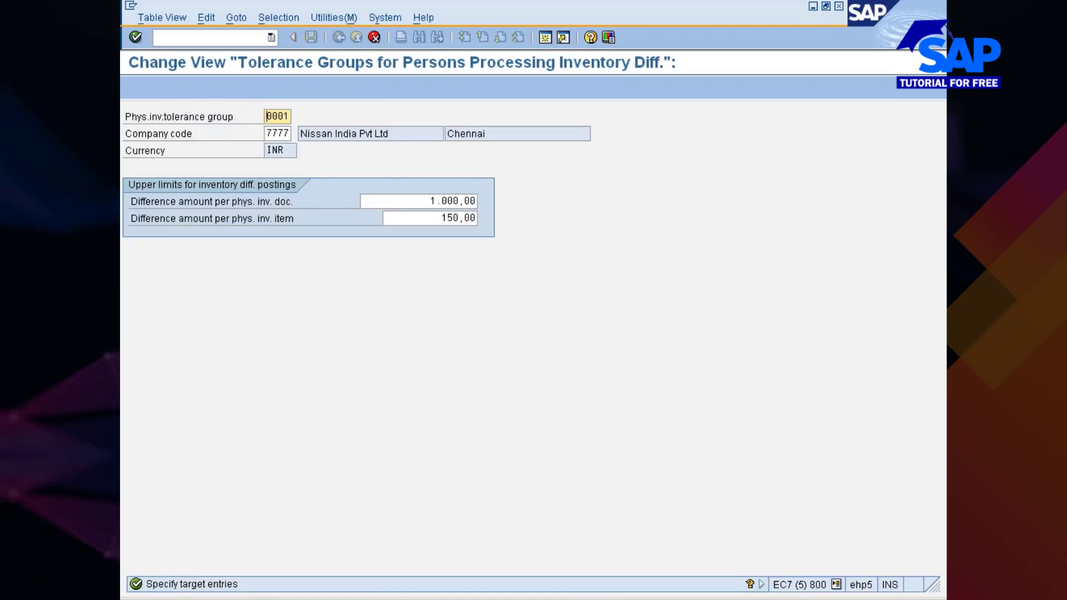
pyautogui.press('Delete')
pyautogui.press('Delete')
pyautogui.press('Delete')
pyautogui.write('7771')
# Set the difference limits to 5000 per document and 500 per item, then save the group under the Nissan changes customizing request.
pyautogui.click(431, 201)
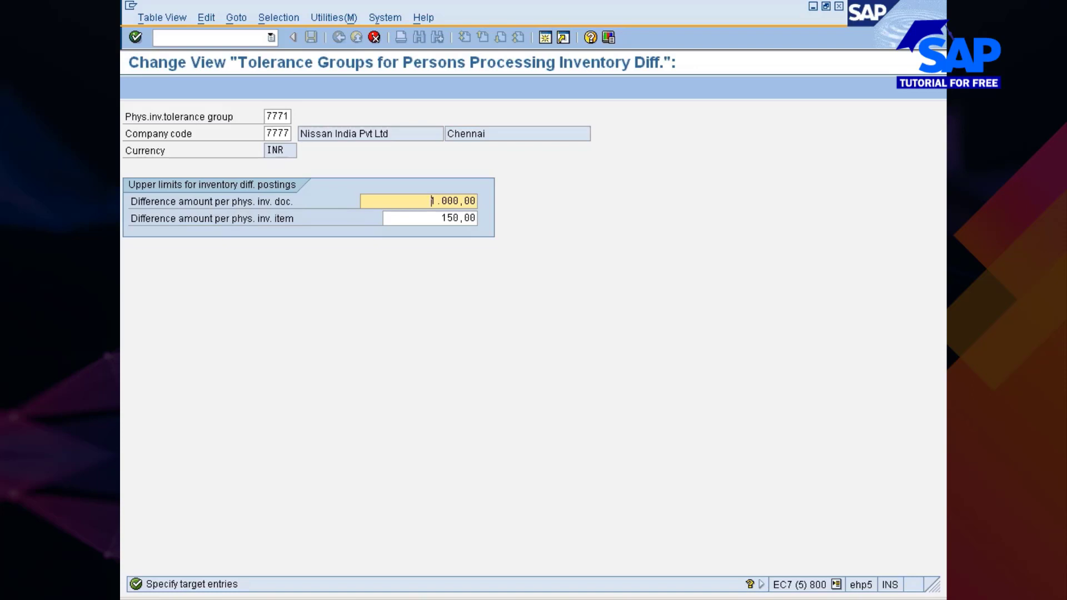
pyautogui.press('Delete')
pyautogui.press('Delete')
pyautogui.press('Delete')
pyautogui.press('Delete')
pyautogui.press('Delete')
pyautogui.press('Delete')
pyautogui.press('Delete')
pyautogui.press('Delete')
pyautogui.write('5000')
pyautogui.press('Tab')
pyautogui.press('BackSpace')
pyautogui.press('BackSpace')
pyautogui.press('BackSpace')
pyautogui.press('BackSpace')
pyautogui.press('BackSpace')
pyautogui.press('BackSpace')
pyautogui.write('500')
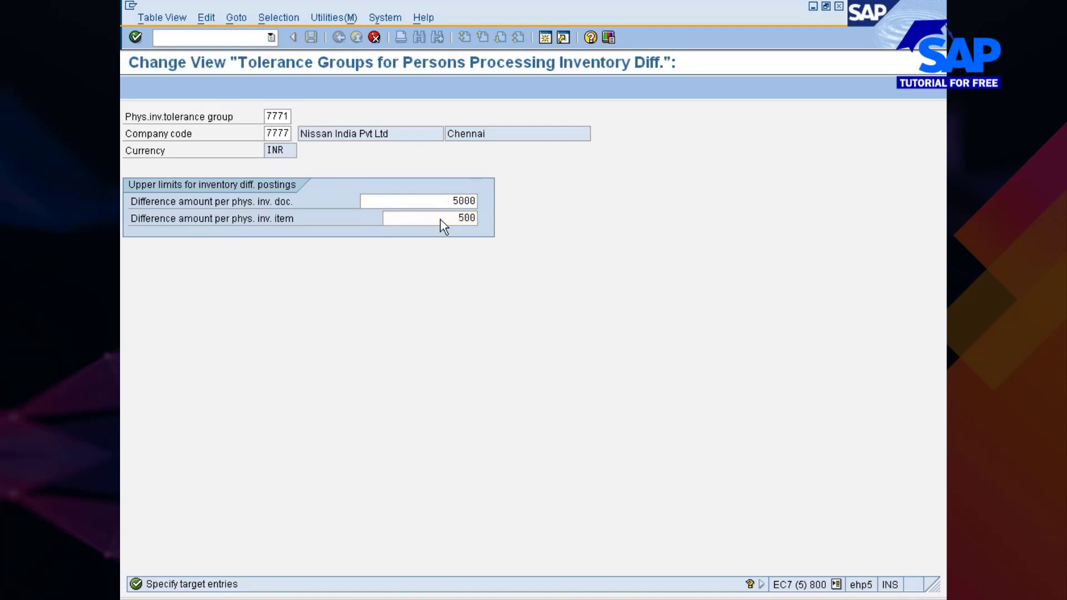
pyautogui.press('Return')
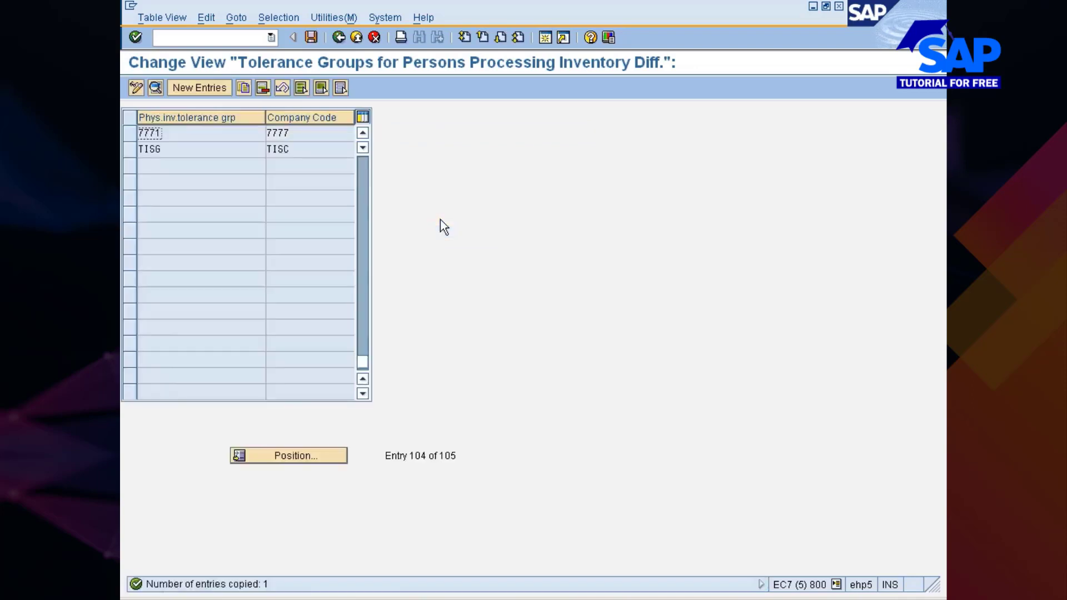
pyautogui.click(311, 37)
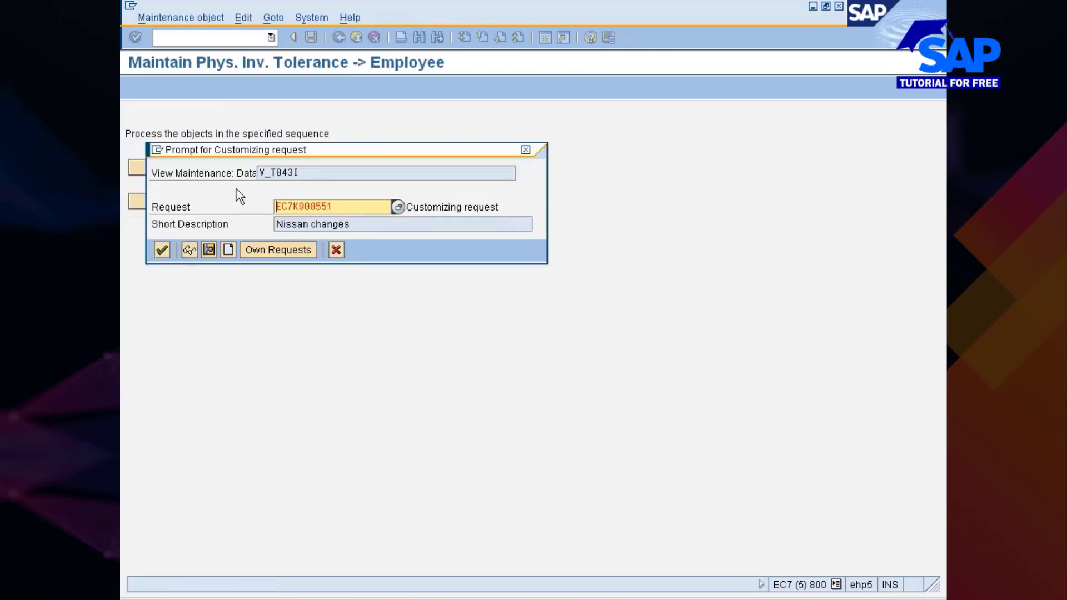
pyautogui.click(162, 249)
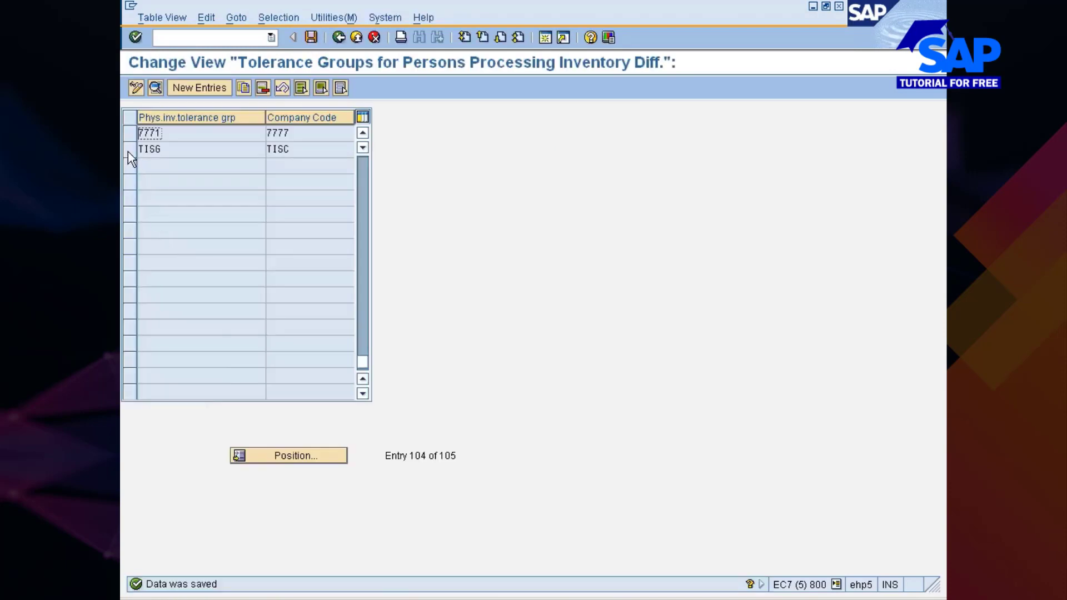
# Copy tolerance group 7771 of company code 7777 and name the new group 7772.
pyautogui.click(129, 134)
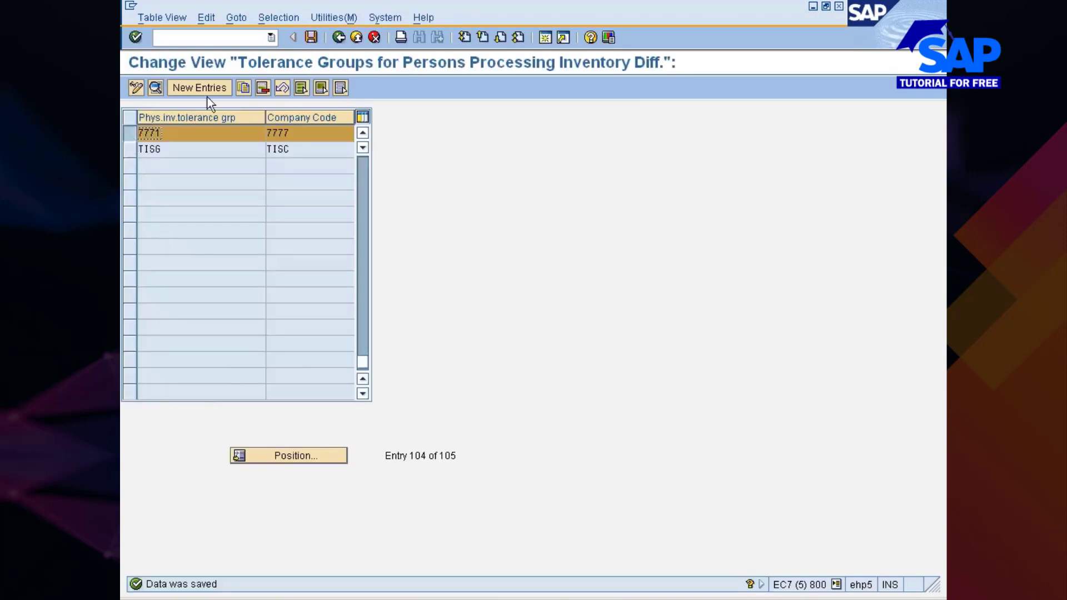
pyautogui.click(250, 89)
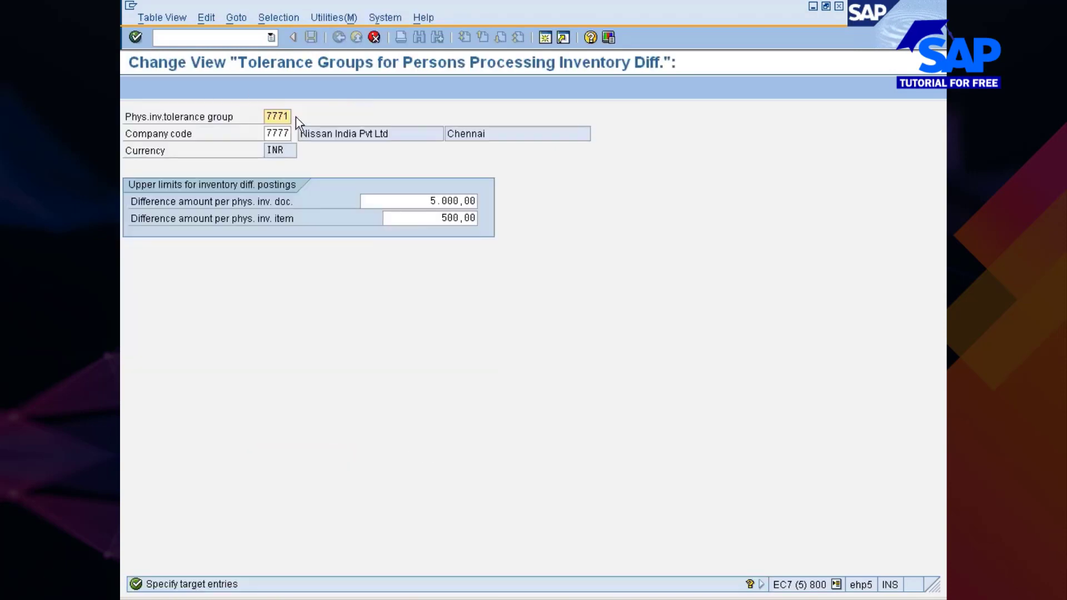
pyautogui.press('BackSpace')
pyautogui.write('2')
# Set the difference limits of group 7772 to 15000 per document and 1000 per item, and save the group.
pyautogui.click(432, 200)
pyautogui.press('BackSpace')
pyautogui.press('Delete')
pyautogui.write('15')
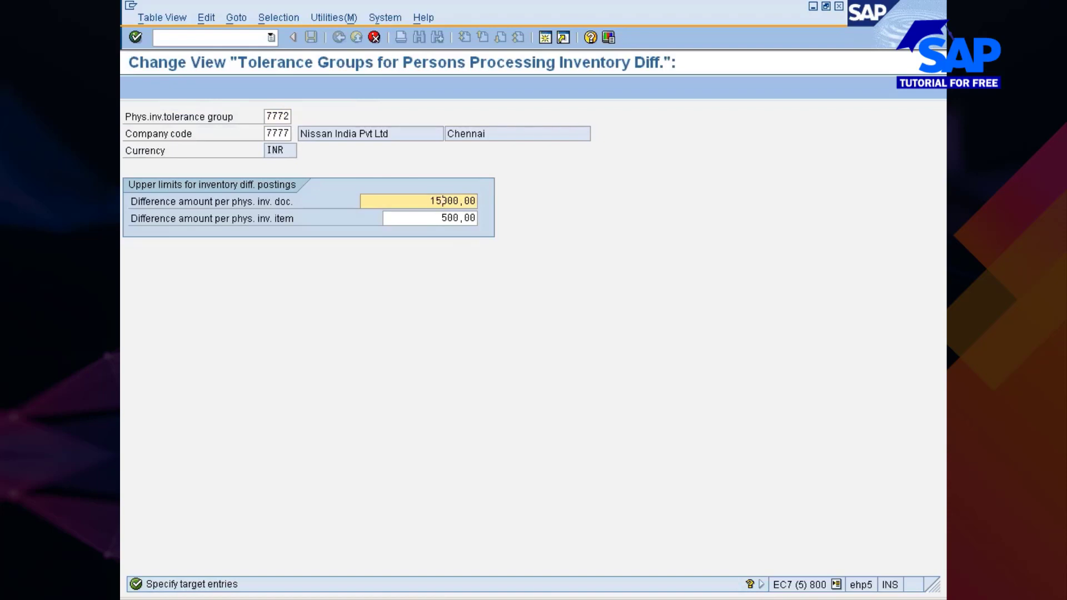
pyautogui.click(445, 218)
pyautogui.press('BackSpace')
pyautogui.write('10')
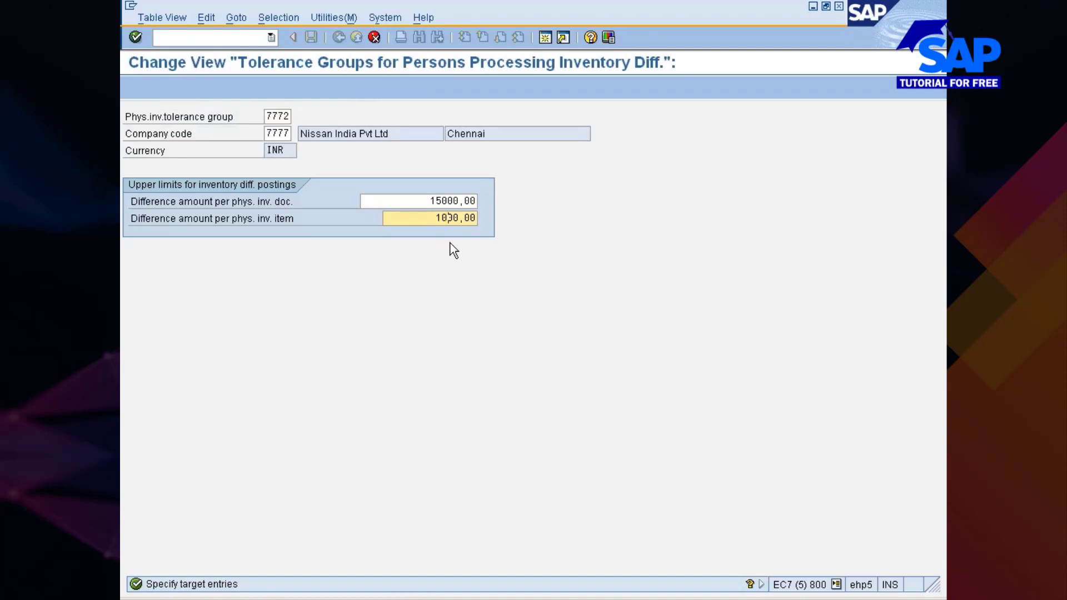
pyautogui.press('Return')
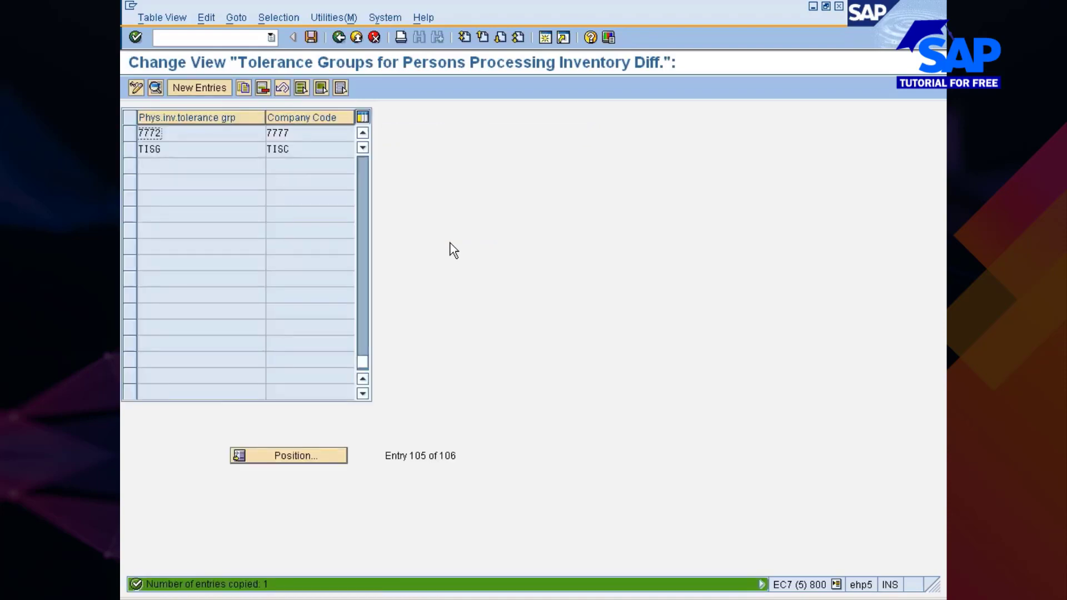
pyautogui.click(310, 37)
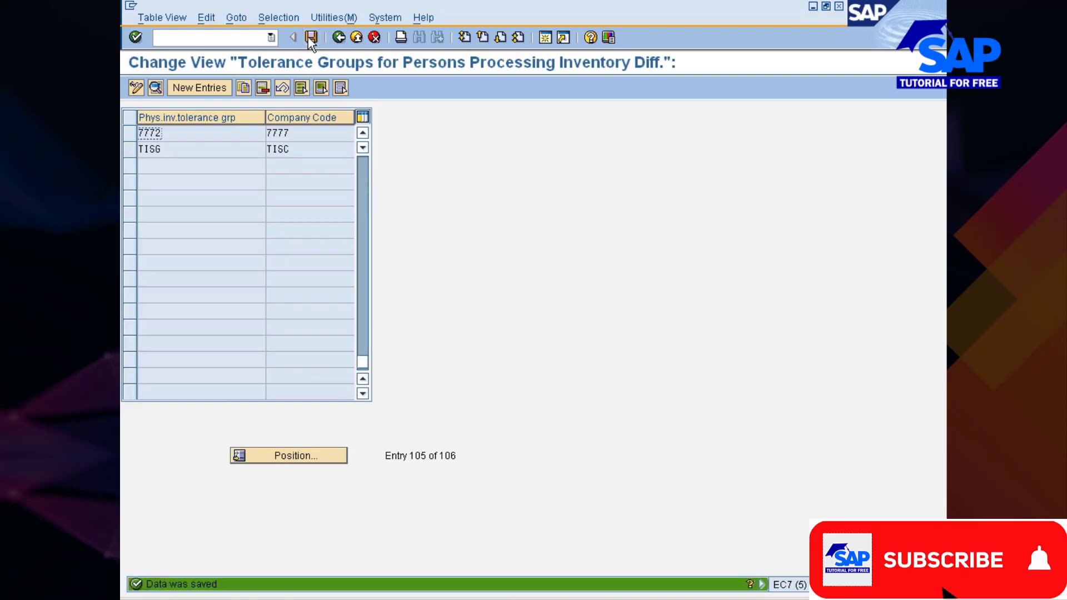
# Open the allocation of users to physical inventory tolerance groups and start adding new entries.
pyautogui.click(341, 37)
pyautogui.click(270, 203)
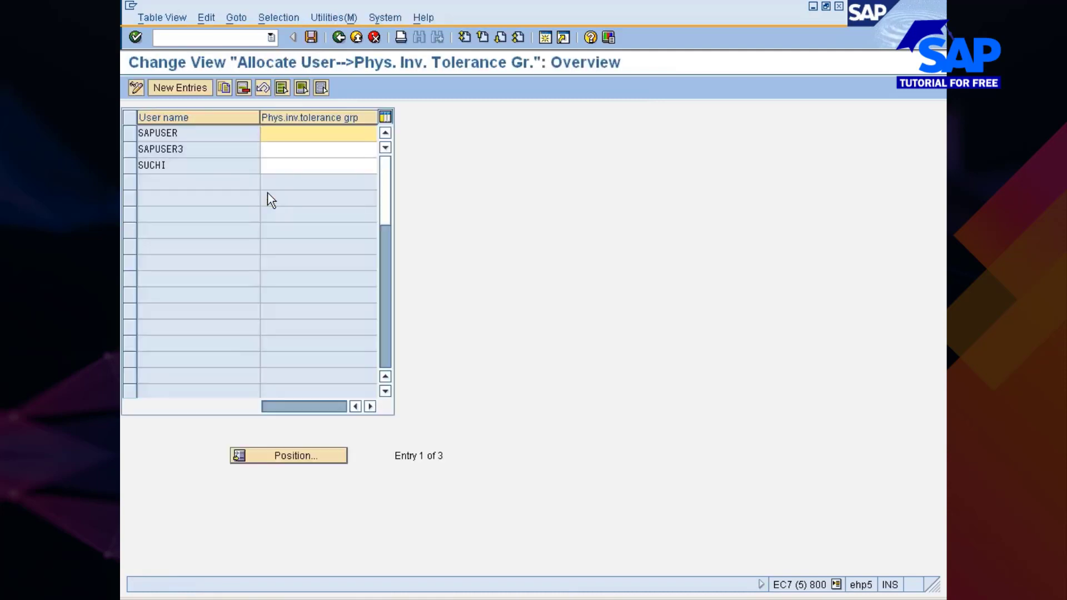
pyautogui.click(190, 88)
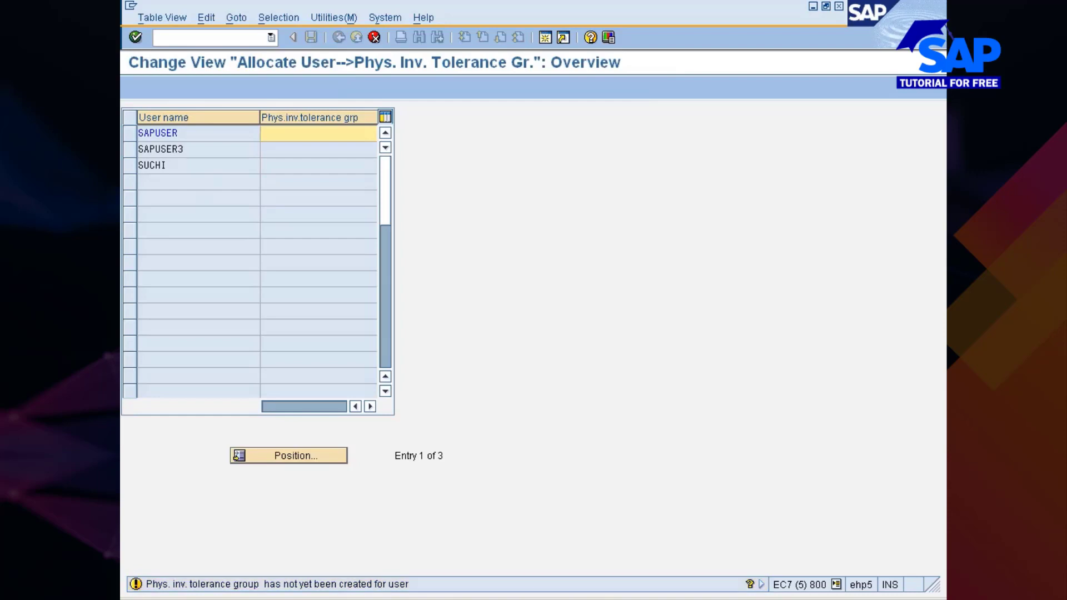
pyautogui.press('Return')
pyautogui.press('Return')
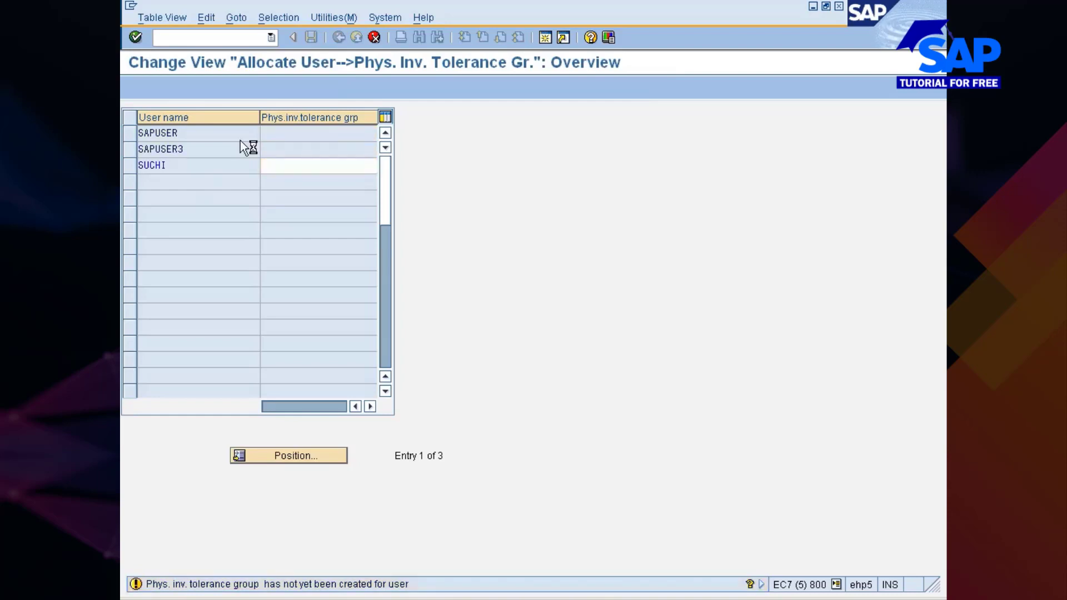
# Enter the user's name with tolerance group 7771 and save the allocation under the Nissan changes customizing request.
pyautogui.write('pavitra')
pyautogui.press('Tab')
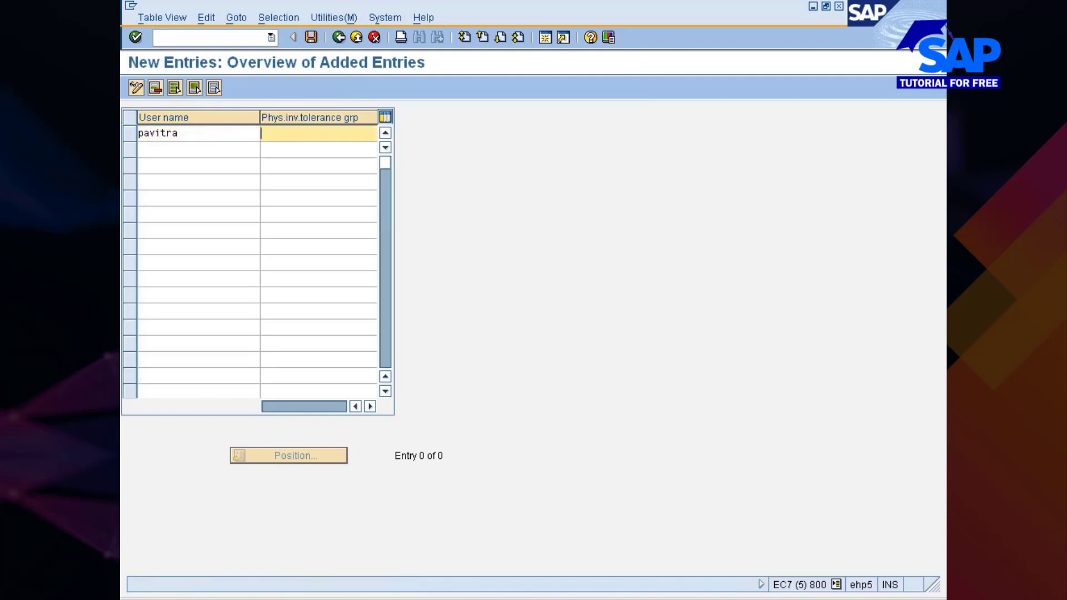
pyautogui.write('7771')
pyautogui.press('Return')
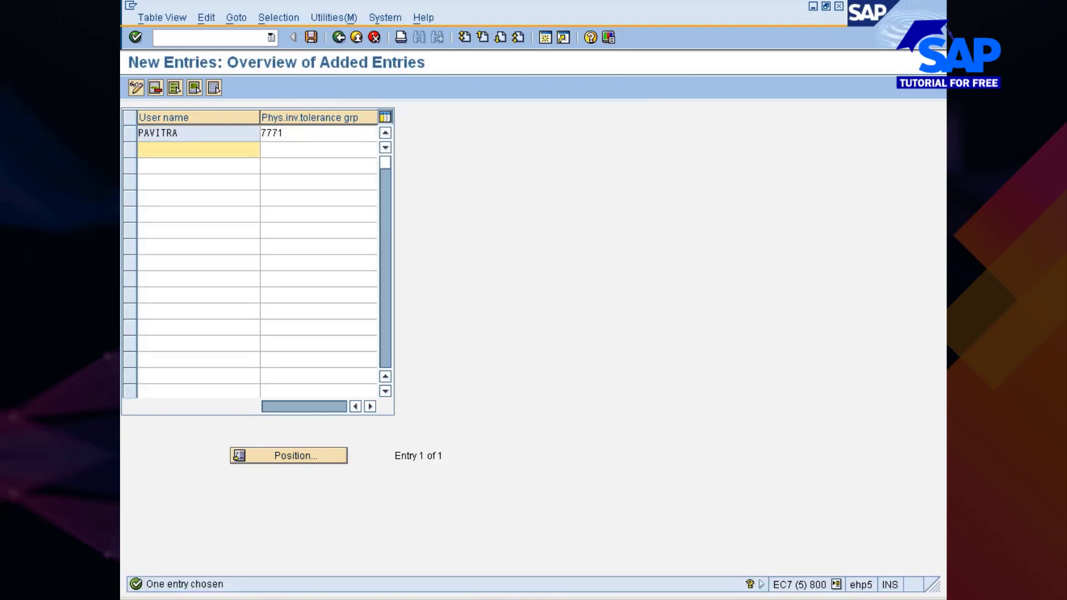
pyautogui.hotkey('ctrl', 's')
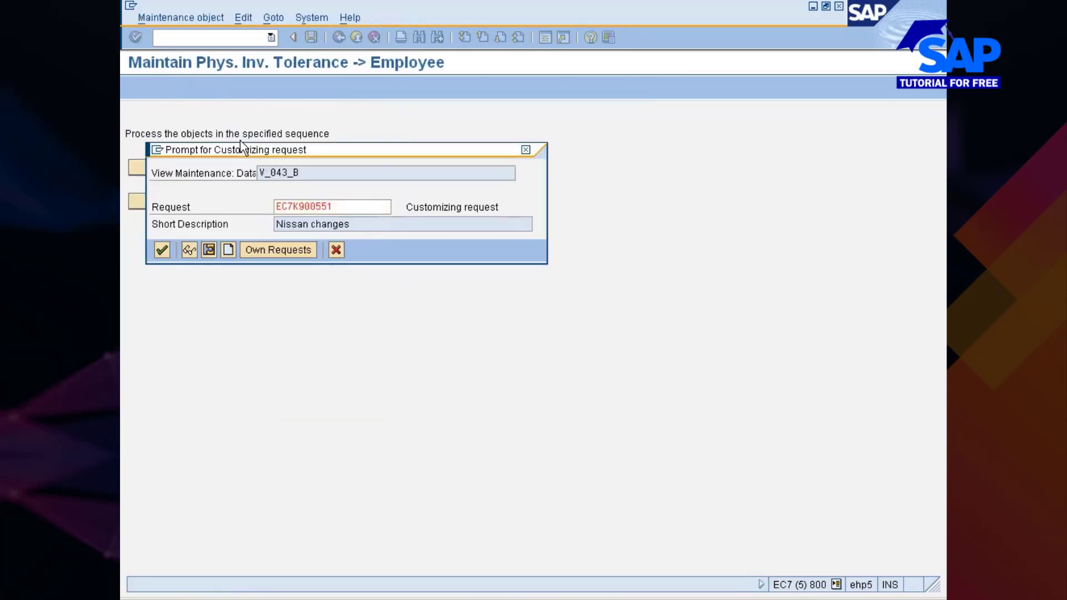
pyautogui.press('Return')
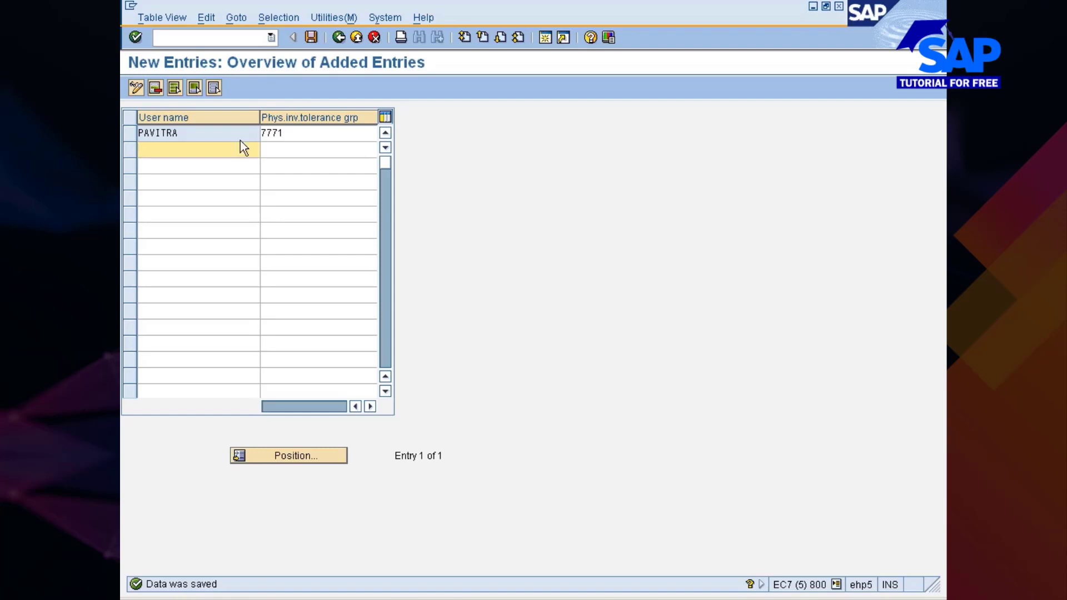
# Leave the user allocation and return to the implementation guide.
pyautogui.press('F3')
pyautogui.press('F3')
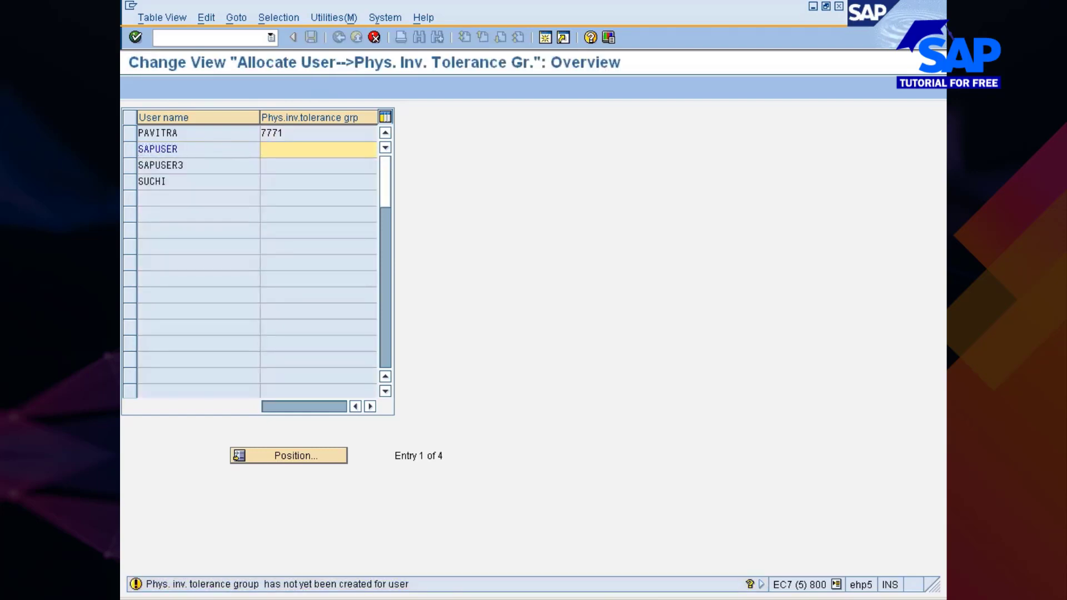
pyautogui.press('F3')
pyautogui.press('F3')
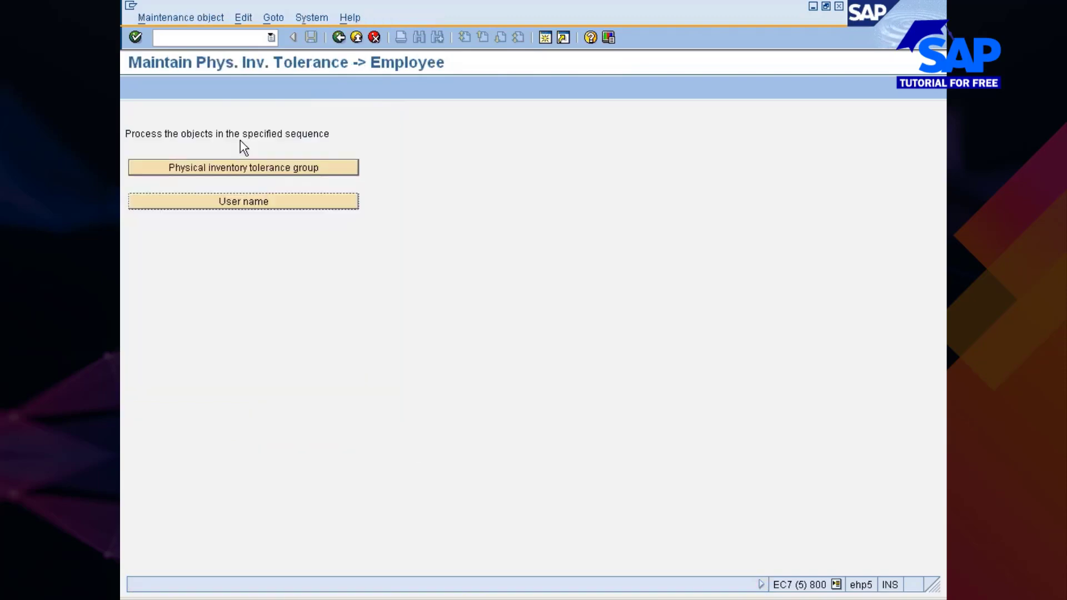
pyautogui.press('F3')
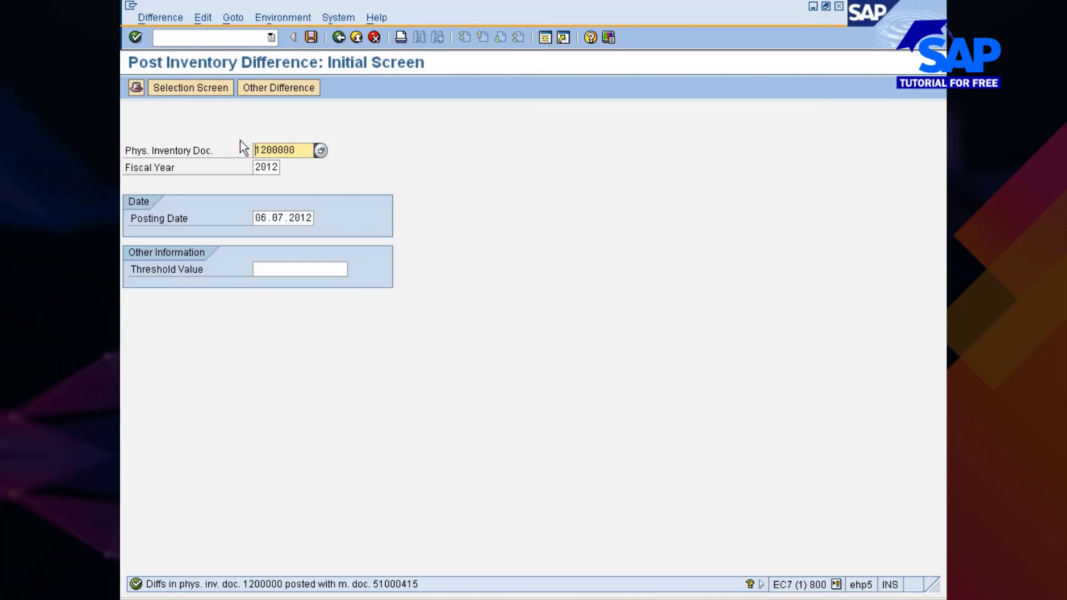
# Switch to the Mm315_11.ppt slide show in PowerPoint, finish its remaining slides, and close the presentation.
pyautogui.hotkey('alt', 'Tab')
pyautogui.moveTo(512, 594)
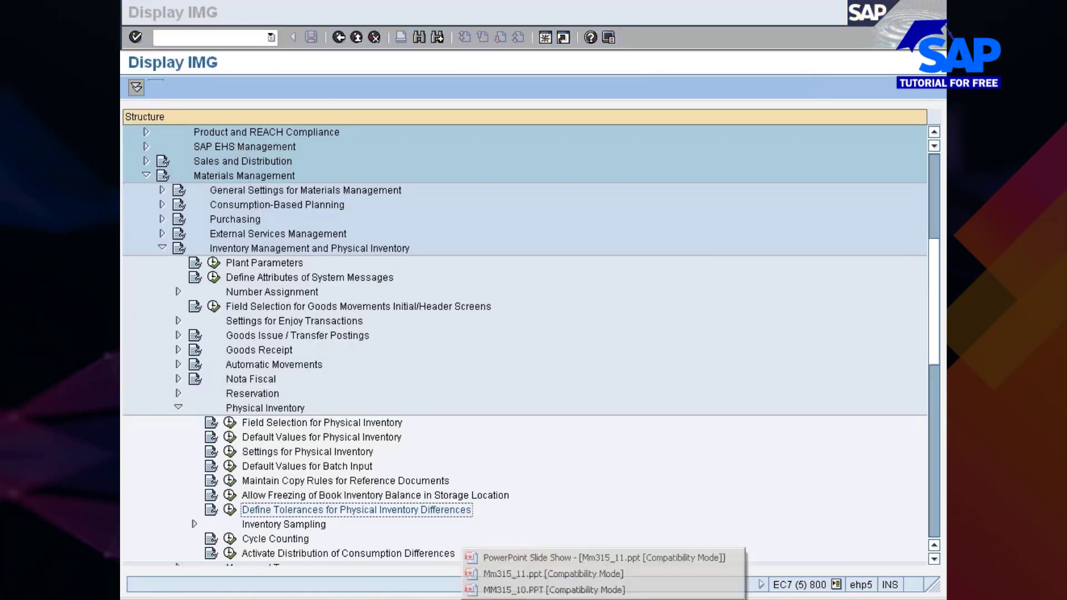
pyautogui.click(523, 558)
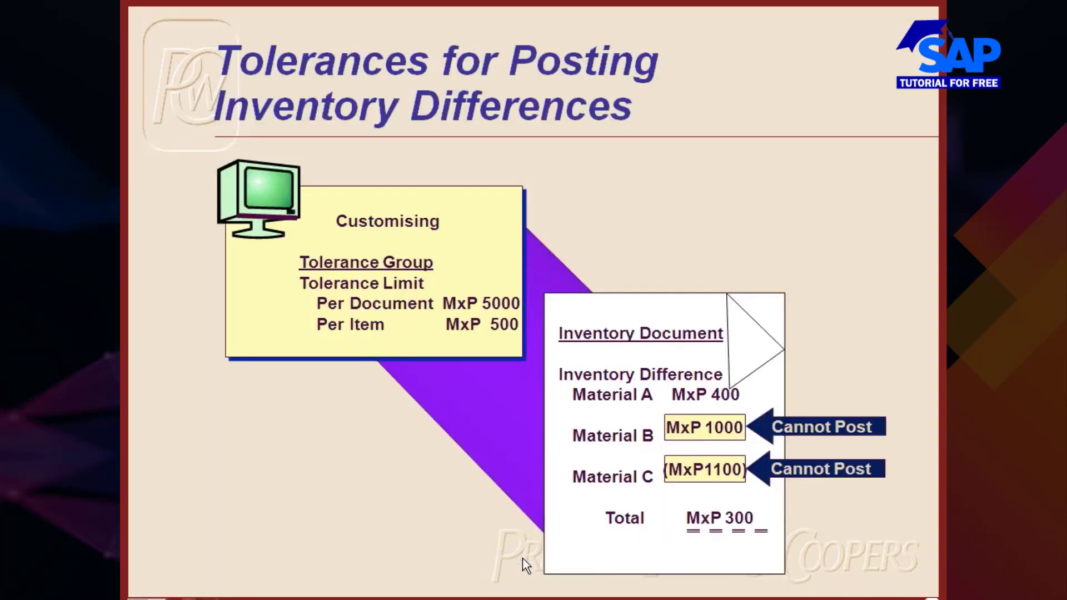
pyautogui.click(522, 558)
pyautogui.click(523, 557)
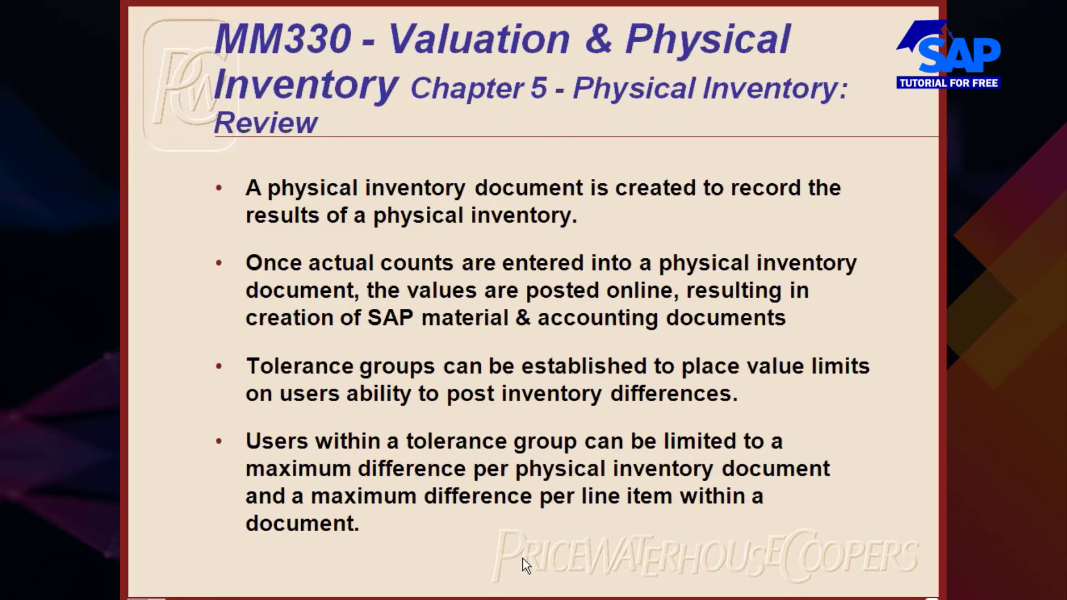
pyautogui.click(522, 558)
pyautogui.click(522, 555)
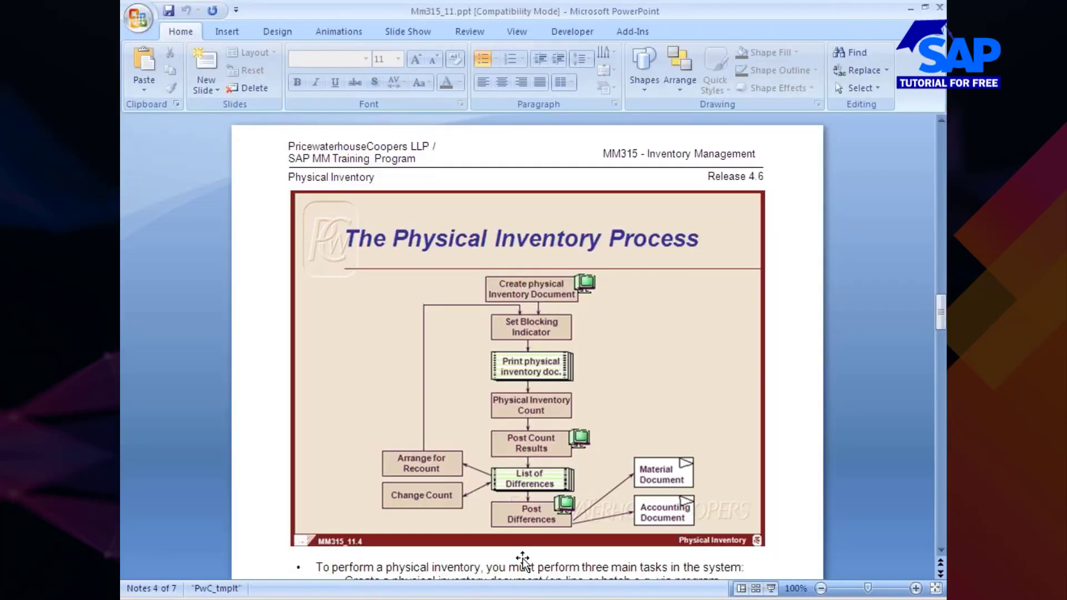
pyautogui.click(940, 7)
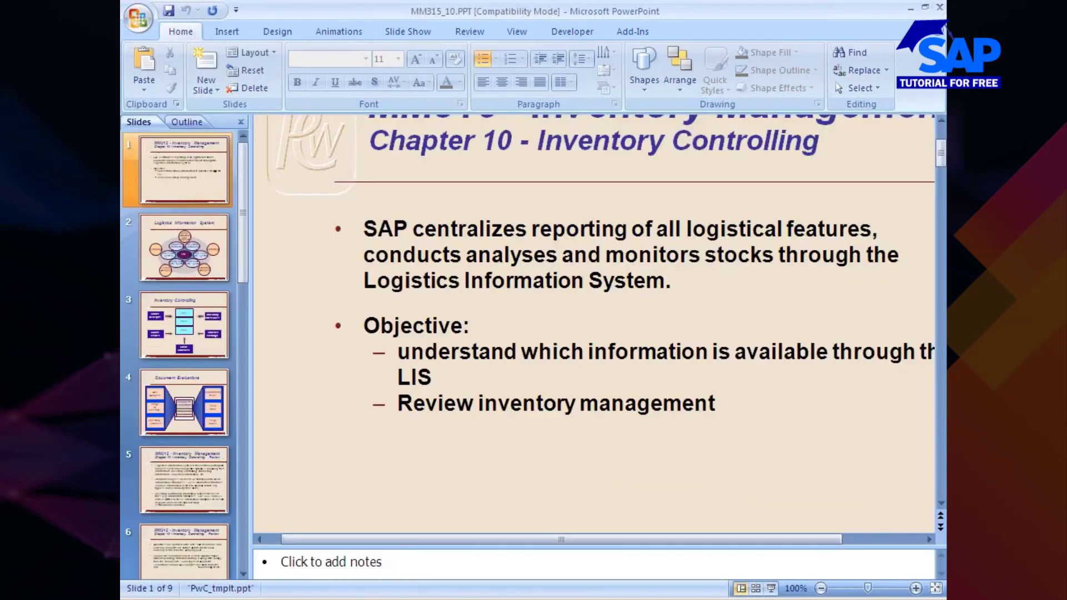
# Switch to the SAP session showing Display Material and return it to the SAP Easy Access menu.
pyautogui.hotkey('alt', 'Tab')
pyautogui.hotkey('alt', 'Tab')
pyautogui.hotkey('alt', 'Tab')
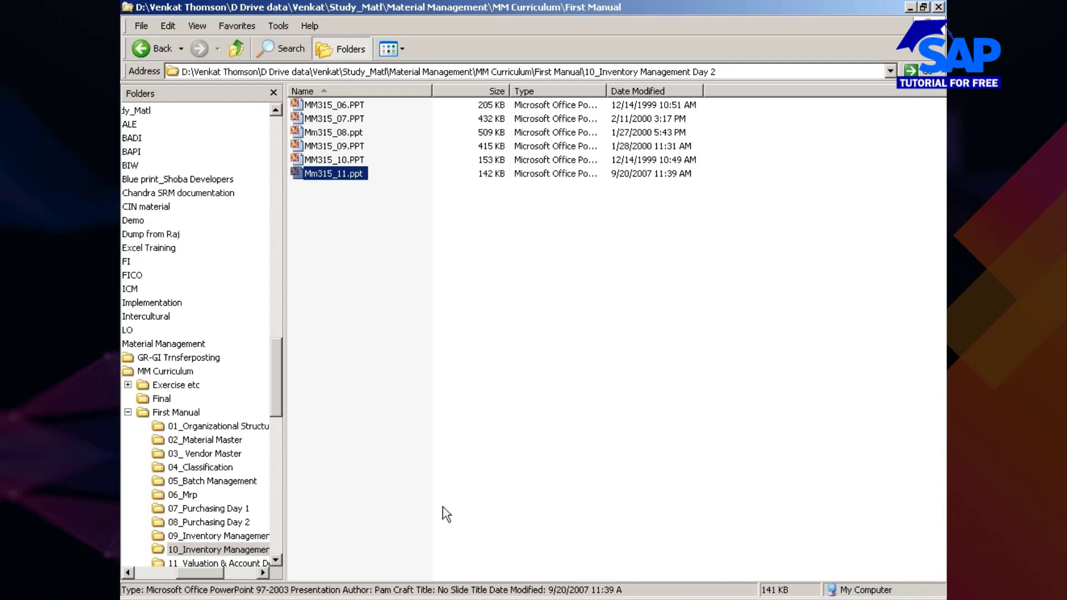
pyautogui.click(544, 599)
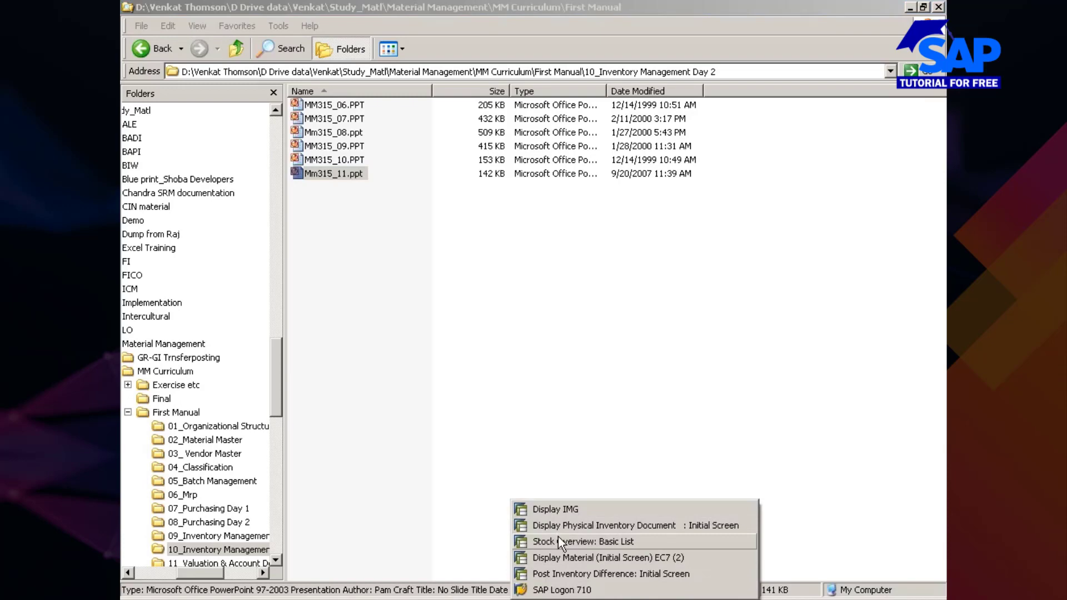
pyautogui.click(558, 536)
pyautogui.click(545, 599)
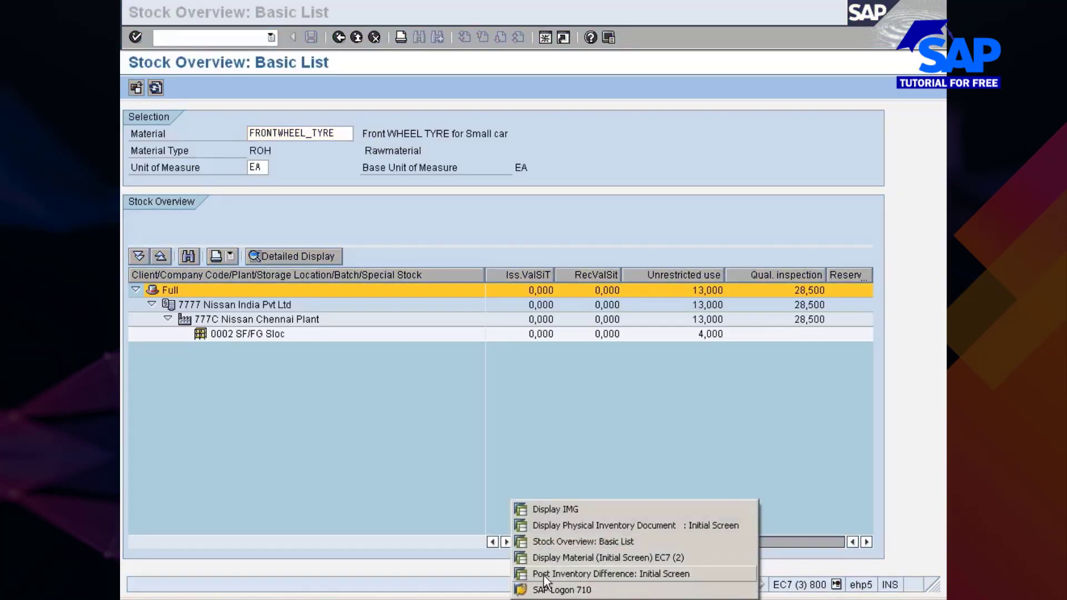
pyautogui.click(561, 557)
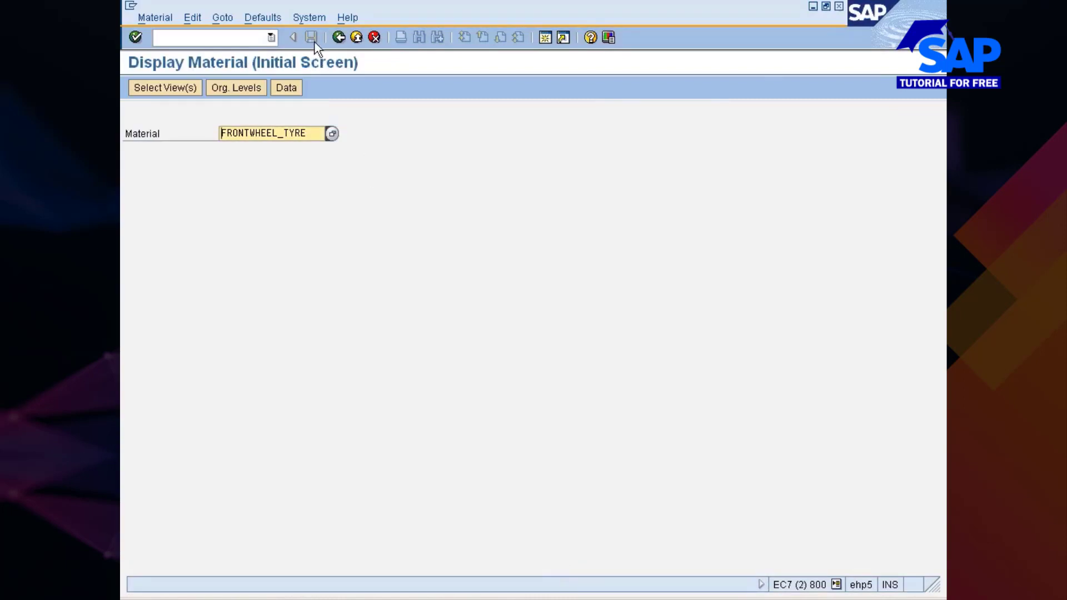
pyautogui.click(338, 39)
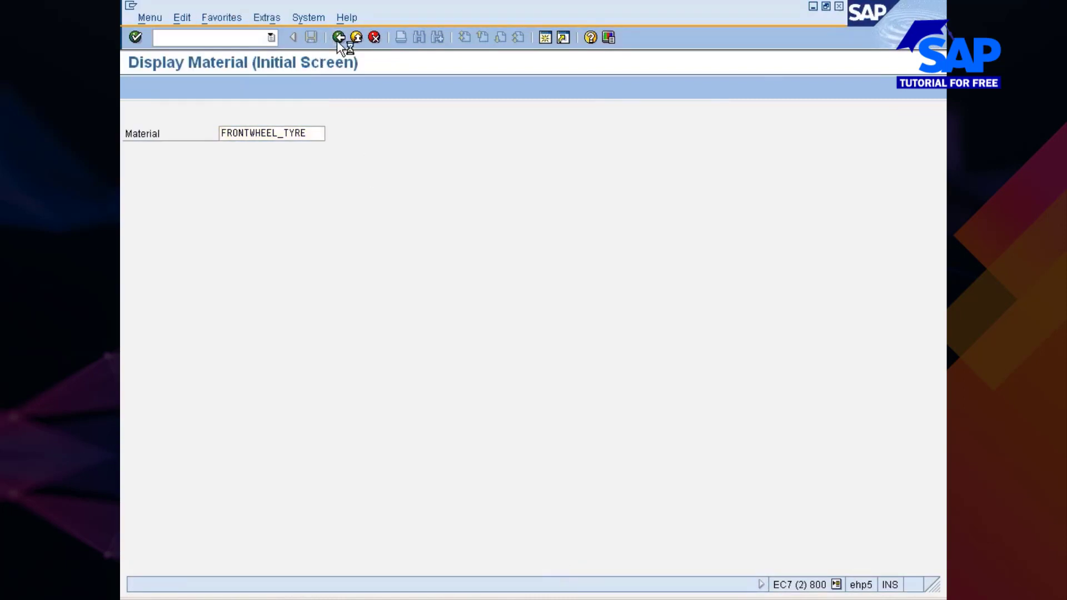
# Expand Logistics, Materials Management and the Physical Inventory folder in the SAP menu.
pyautogui.click(195, 191)
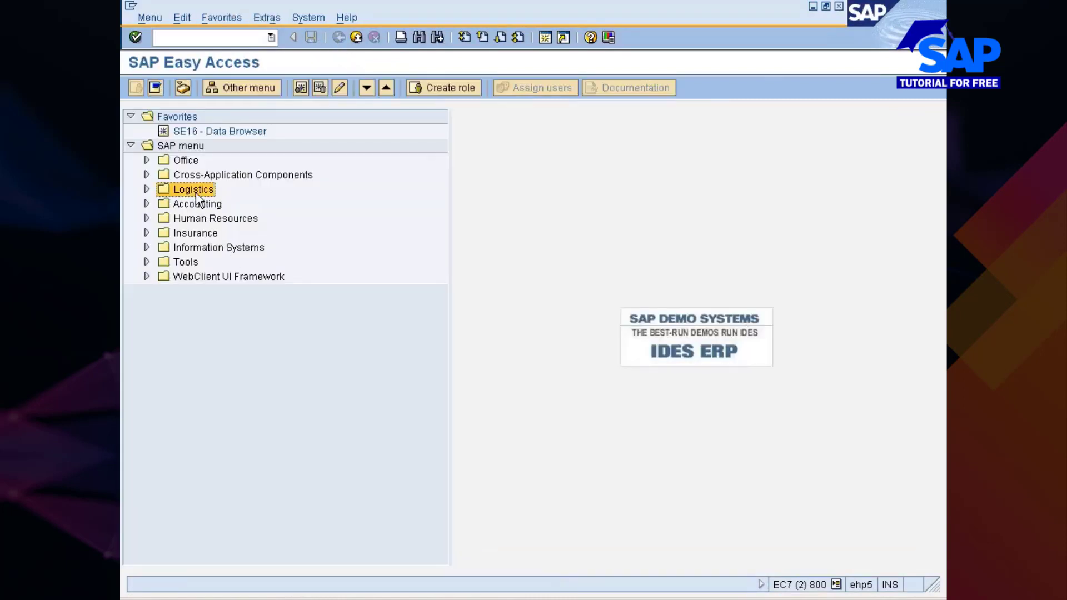
pyautogui.doubleClick(195, 193)
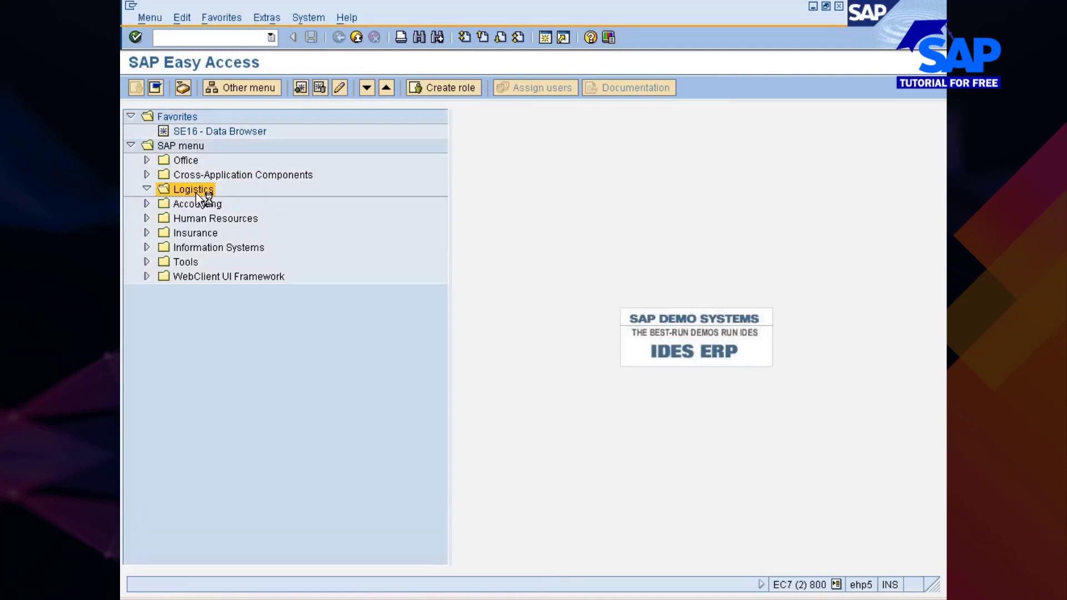
pyautogui.press('Down')
pyautogui.press('Right')
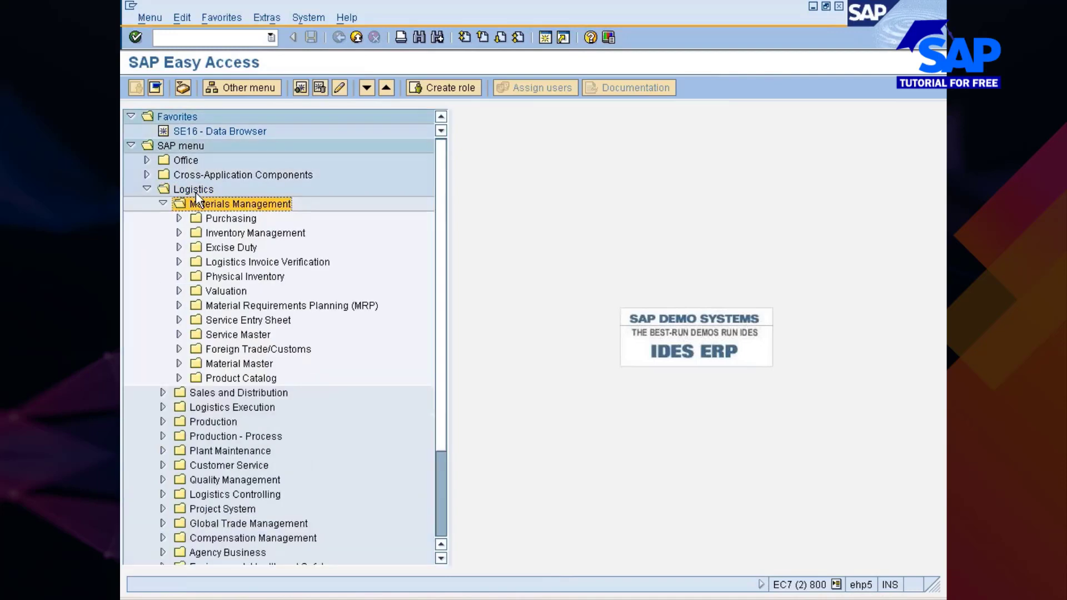
pyautogui.press('Down')
pyautogui.press('Down')
pyautogui.press('Down')
pyautogui.press('Down')
pyautogui.press('Down')
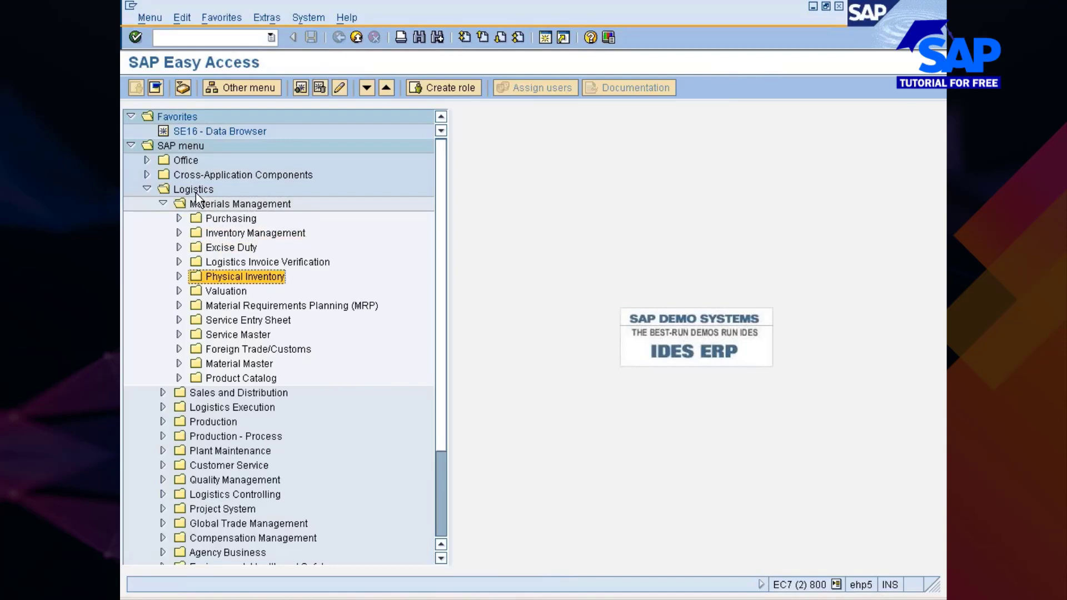
pyautogui.press('Right')
# Look at the transactions in the Physical Inventory Document folder and collapse it.
pyautogui.press('Down')
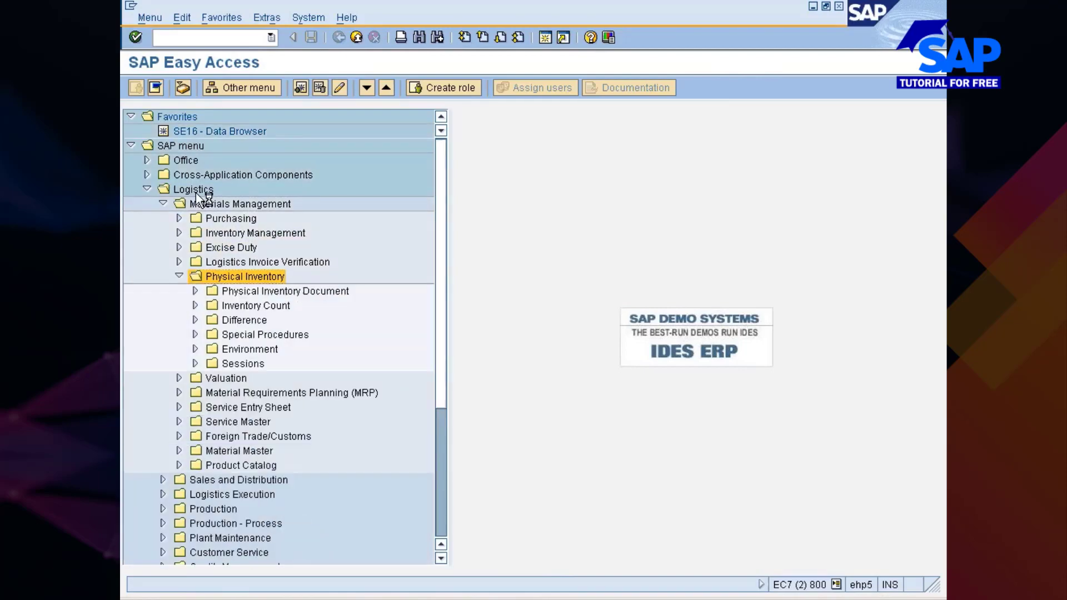
pyautogui.press('Right')
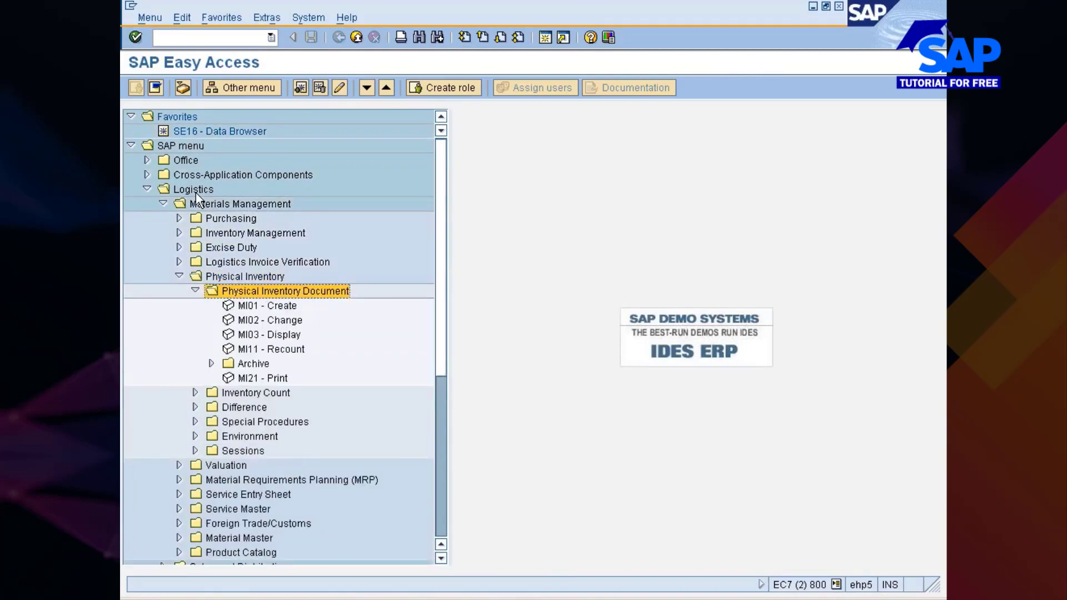
pyautogui.press('Down')
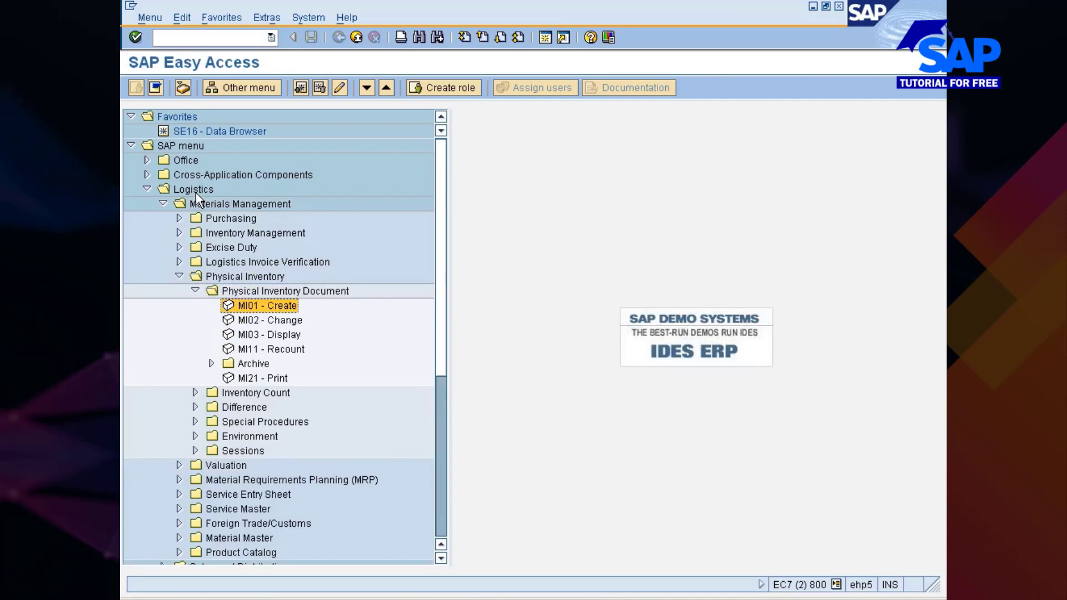
pyautogui.press('Up')
pyautogui.press('Left')
# Examine the Inventory Sampling Procedure transactions under Special Procedures and collapse both folders.
pyautogui.press('Down')
pyautogui.press('Down')
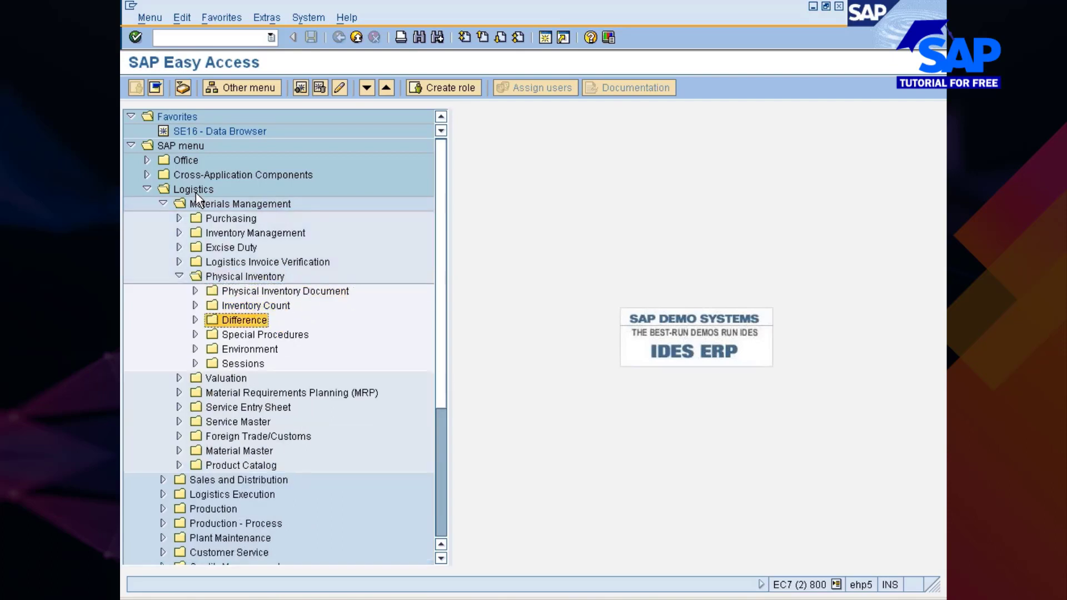
pyautogui.press('Down')
pyautogui.press('Right')
pyautogui.press('Down')
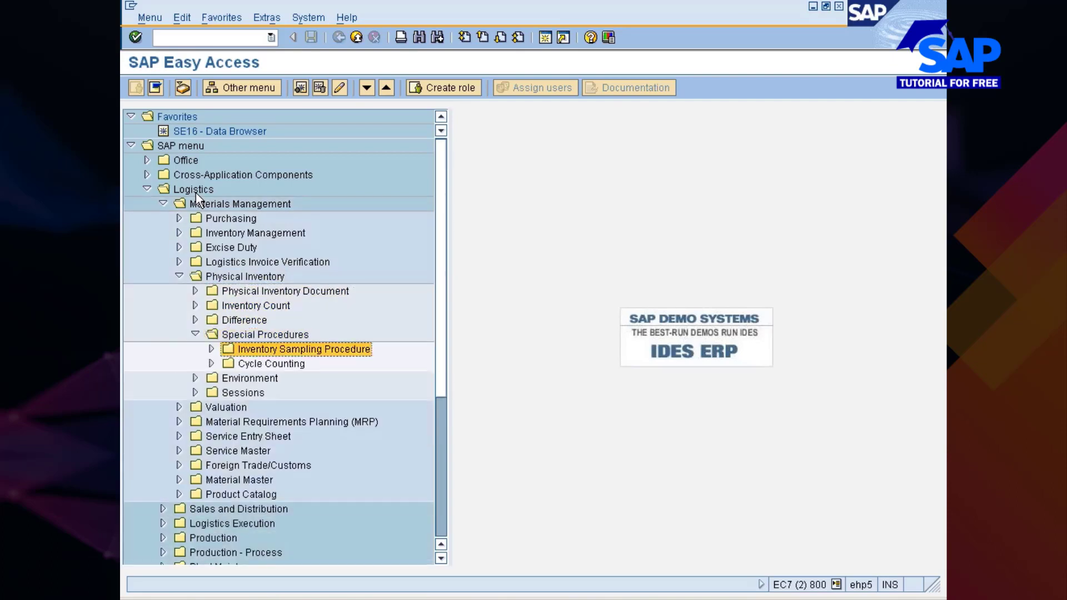
pyautogui.press('Right')
pyautogui.press('Down')
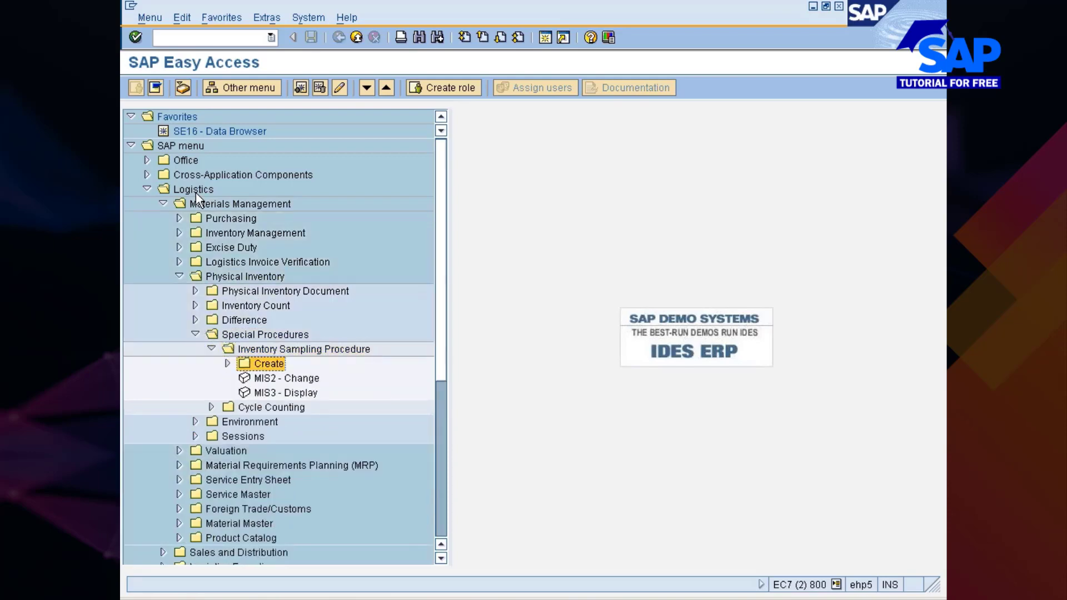
pyautogui.press('Up')
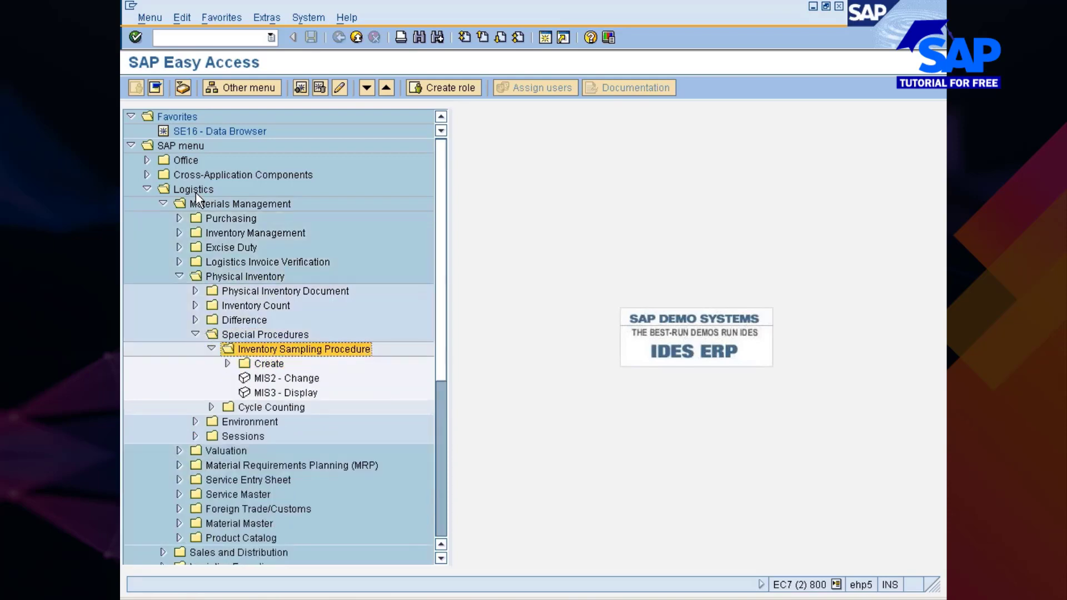
pyautogui.press('Left')
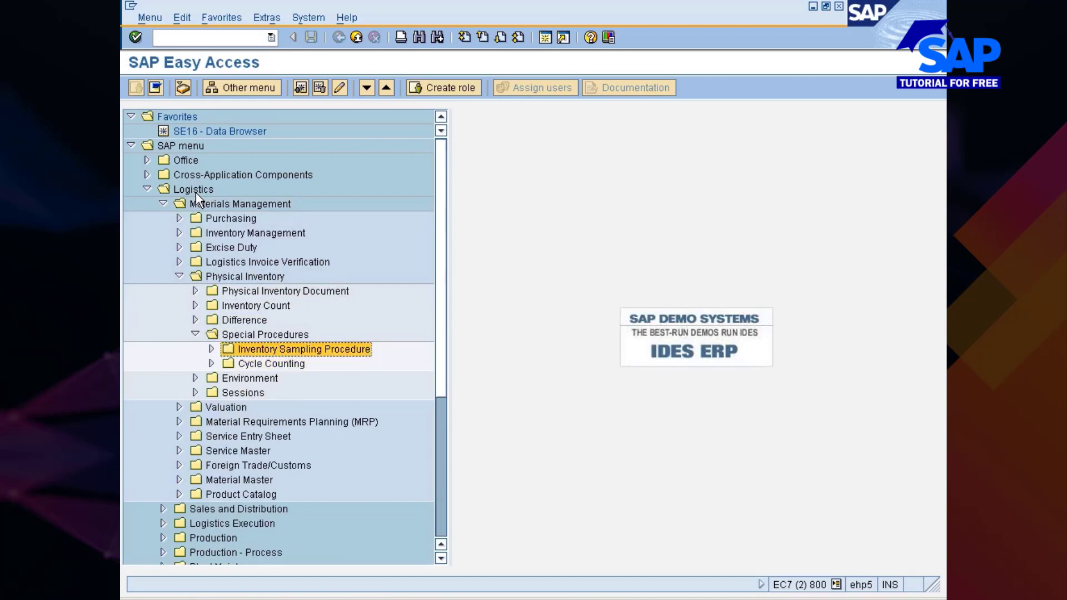
pyautogui.press('Left')
pyautogui.press('Left')
# Expand Create Physical Inventory Documents under Sessions and start MI31 - Without Special Stock.
pyautogui.press('Down')
pyautogui.press('Down')
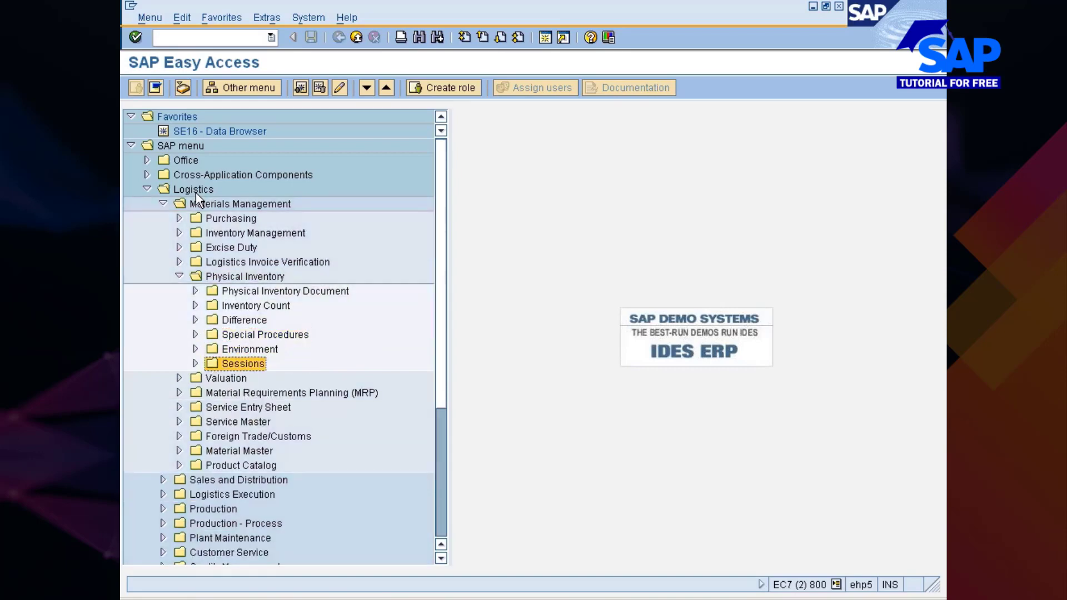
pyautogui.press('Right')
pyautogui.press('Down')
pyautogui.press('Right')
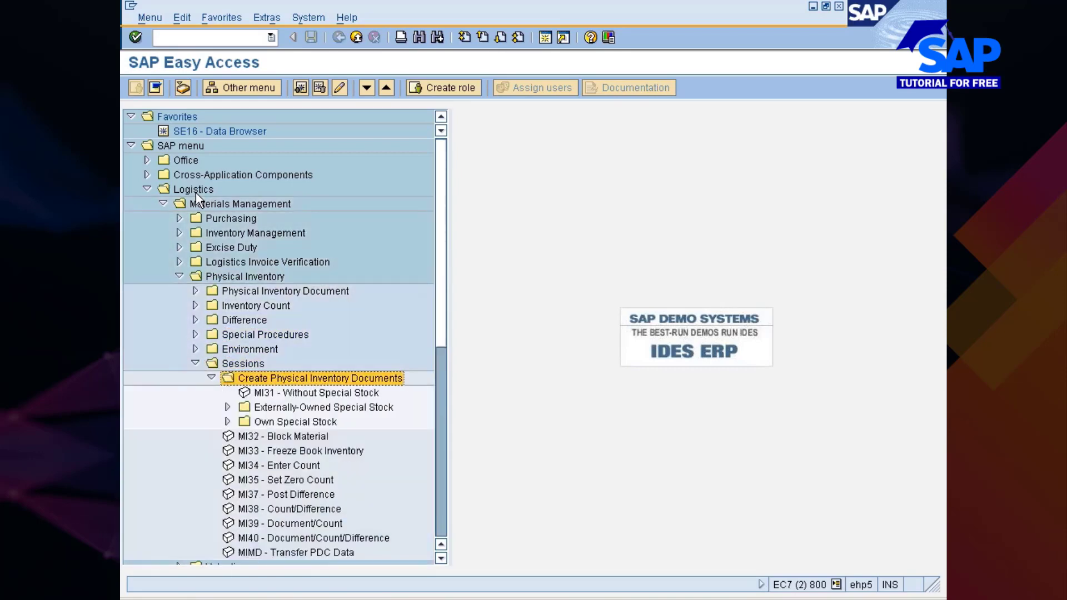
pyautogui.press('Down')
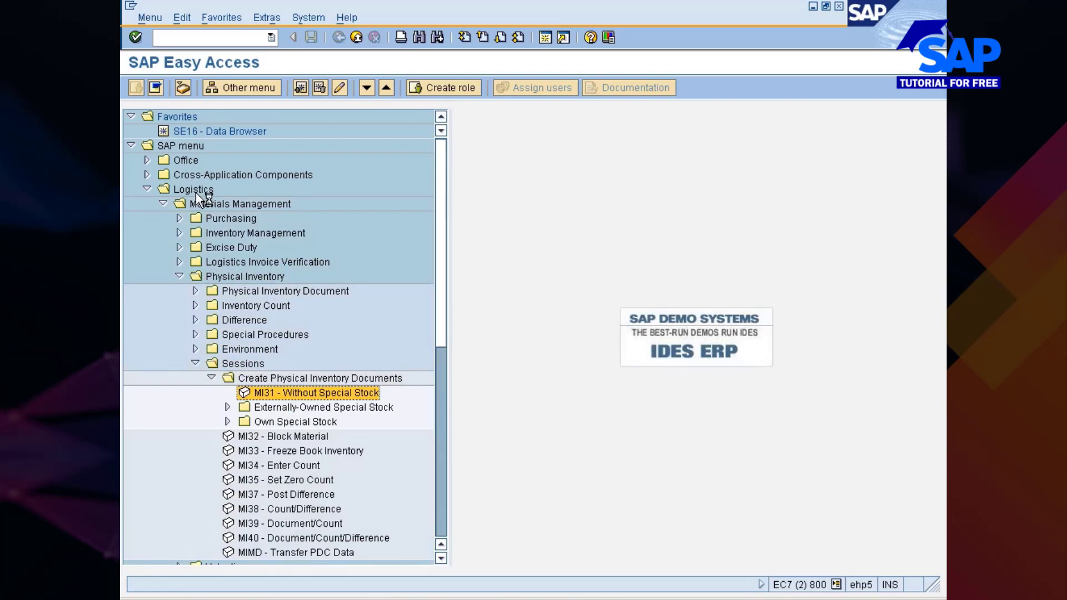
pyautogui.press('Return')
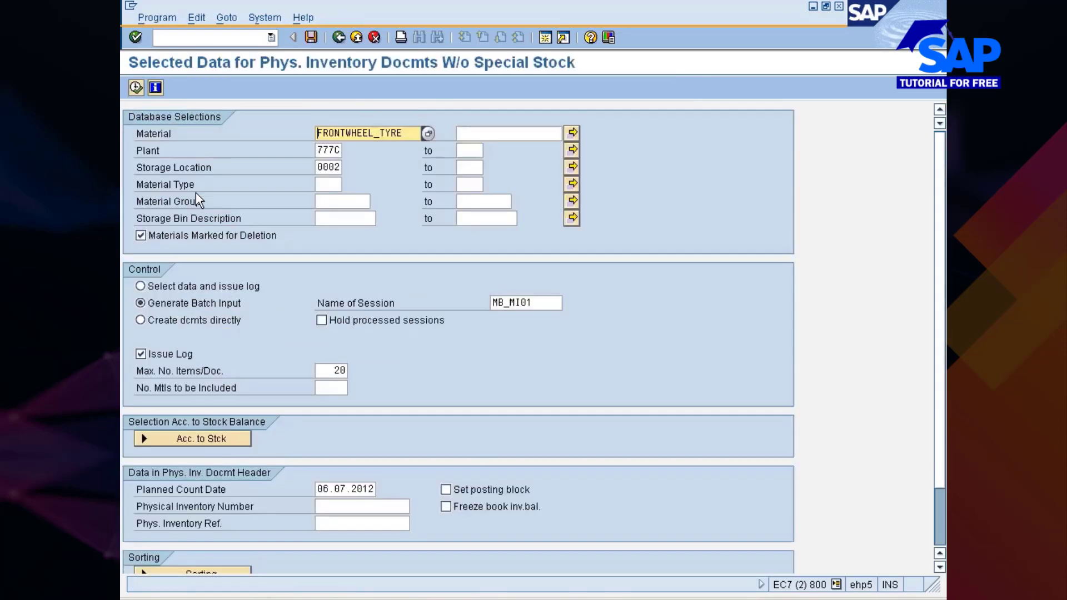
# Clear the material selection and set the storage location to 0001 for plant 777C.
pyautogui.press('Delete')
pyautogui.press('Delete')
pyautogui.press('Delete')
pyautogui.press('Delete')
pyautogui.press('Delete')
pyautogui.press('Delete')
pyautogui.press('Delete')
pyautogui.press('Delete')
pyautogui.press('Delete')
pyautogui.press('Delete')
pyautogui.press('Delete')
pyautogui.press('Delete')
pyautogui.press('Delete')
pyautogui.press('Delete')
pyautogui.press('Delete')
pyautogui.press('Down')
pyautogui.press('Down')
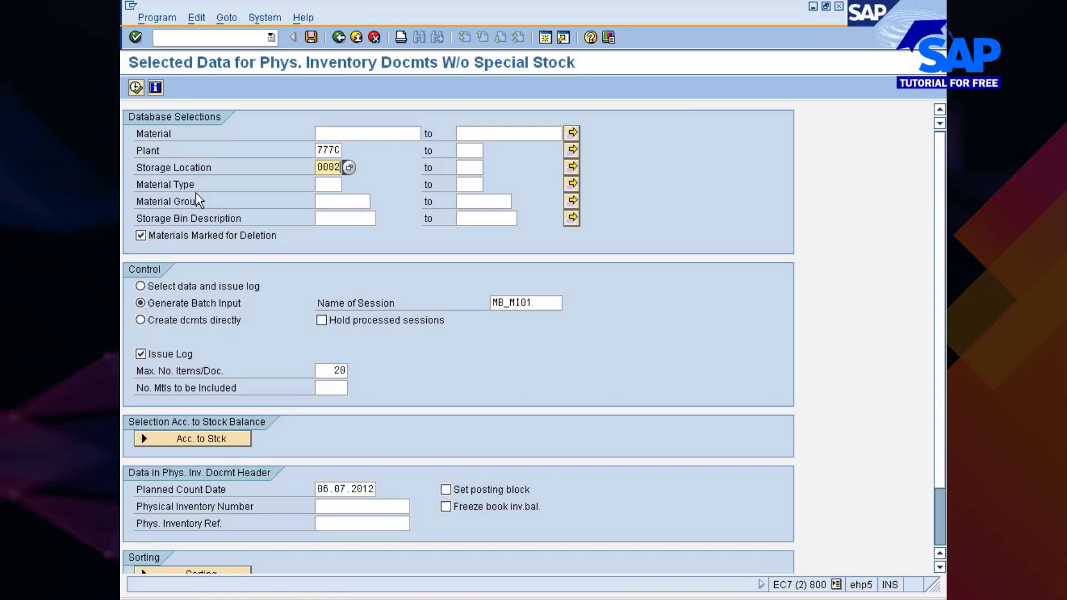
pyautogui.press('BackSpace')
pyautogui.write('1')
pyautogui.click(521, 304)
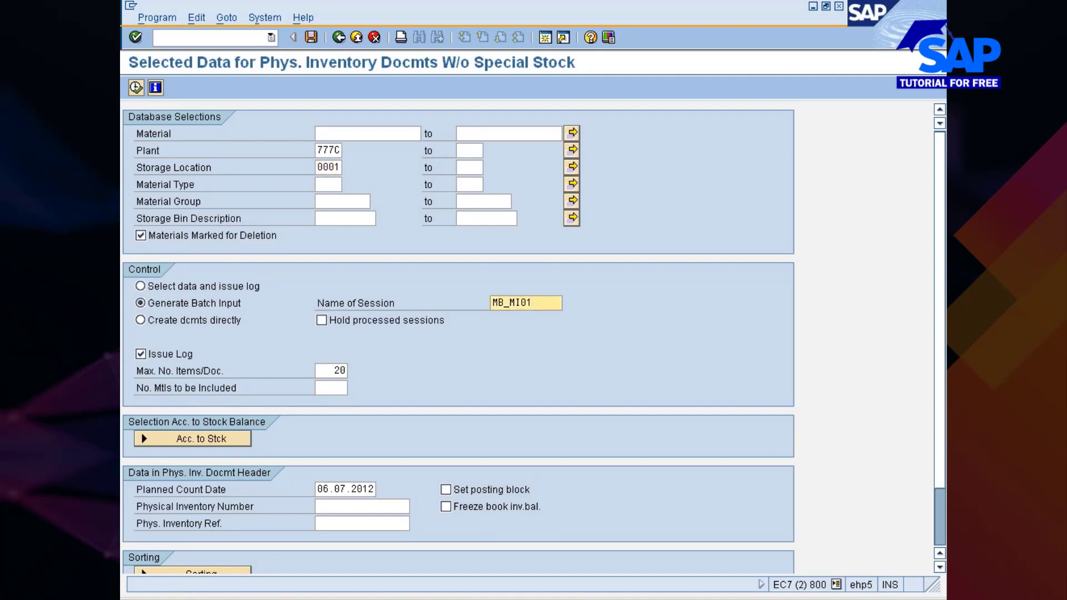
pyautogui.moveTo(532, 303); pyautogui.dragTo(492, 303)
pyautogui.click(492, 303)
# Switch to the implementation guide session and execute Default Values for Batch Input under Physical Inventory.
pyautogui.click(541, 598)
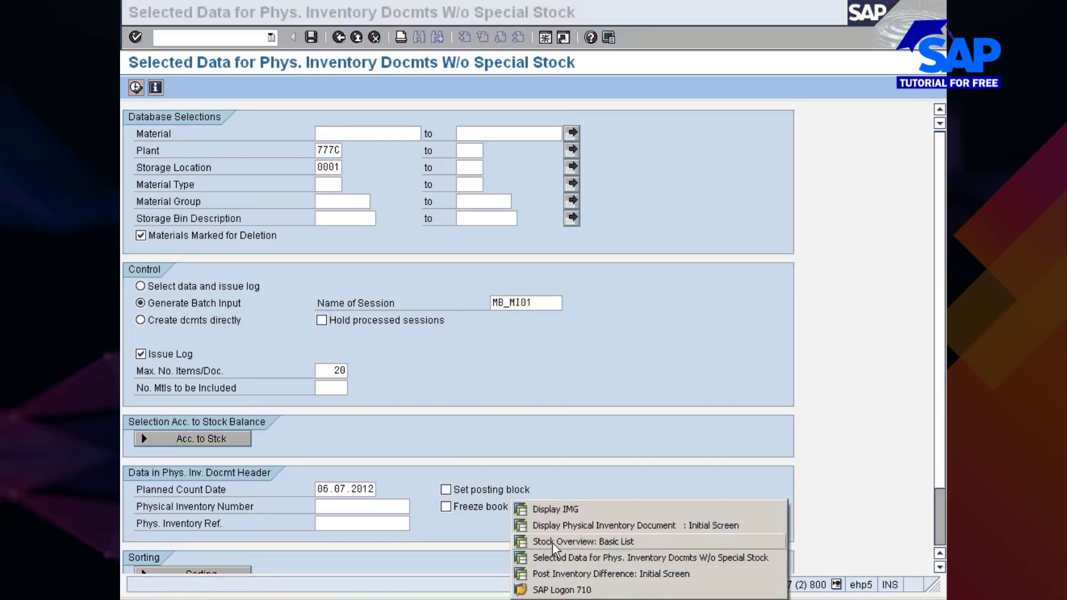
pyautogui.click(556, 509)
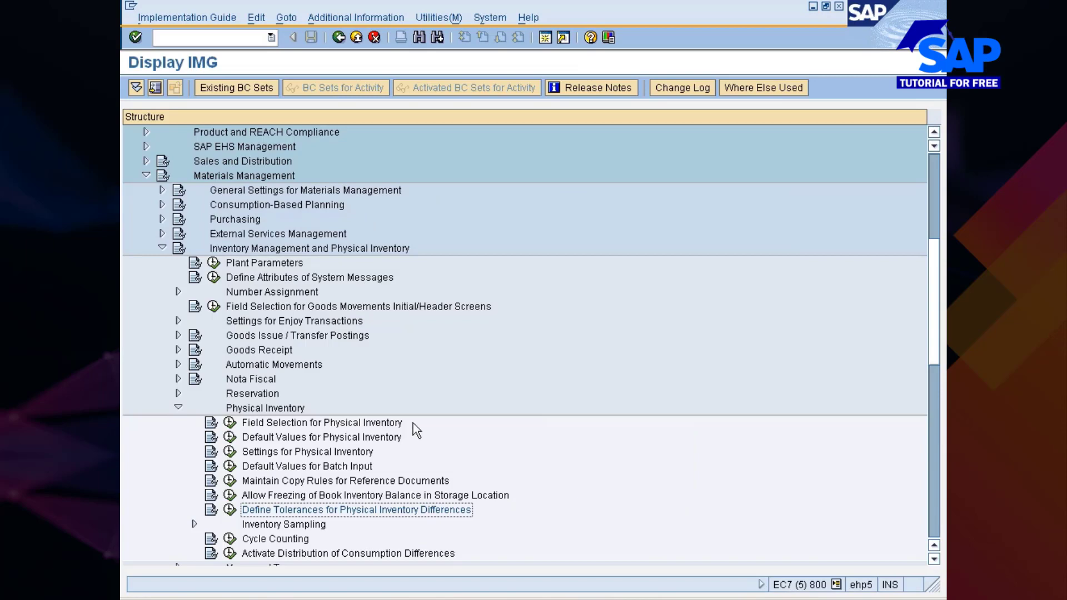
pyautogui.scroll(-3, 418, 427)
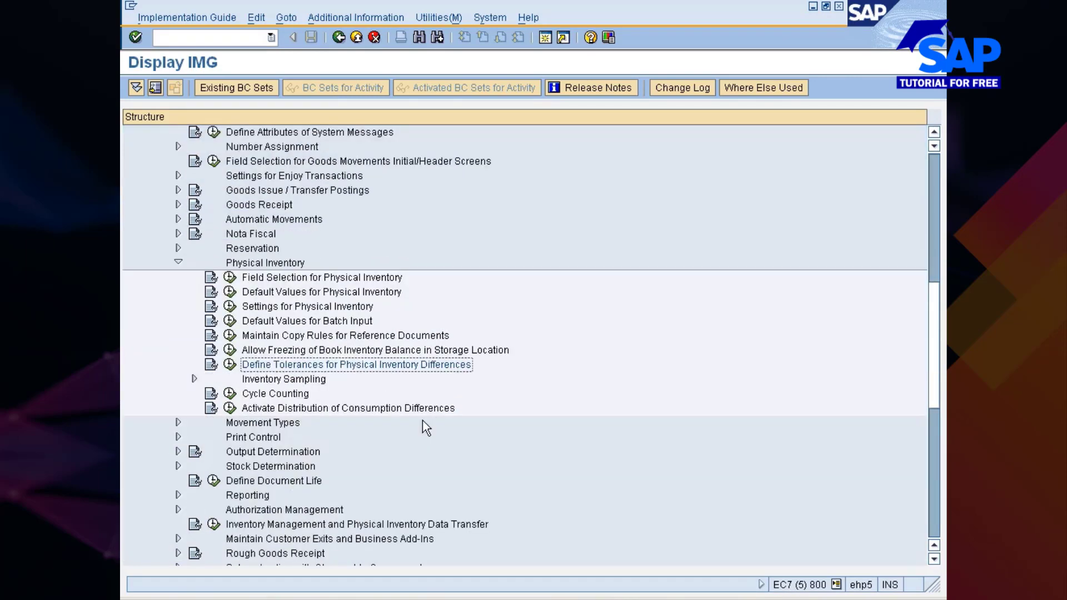
pyautogui.click(286, 320)
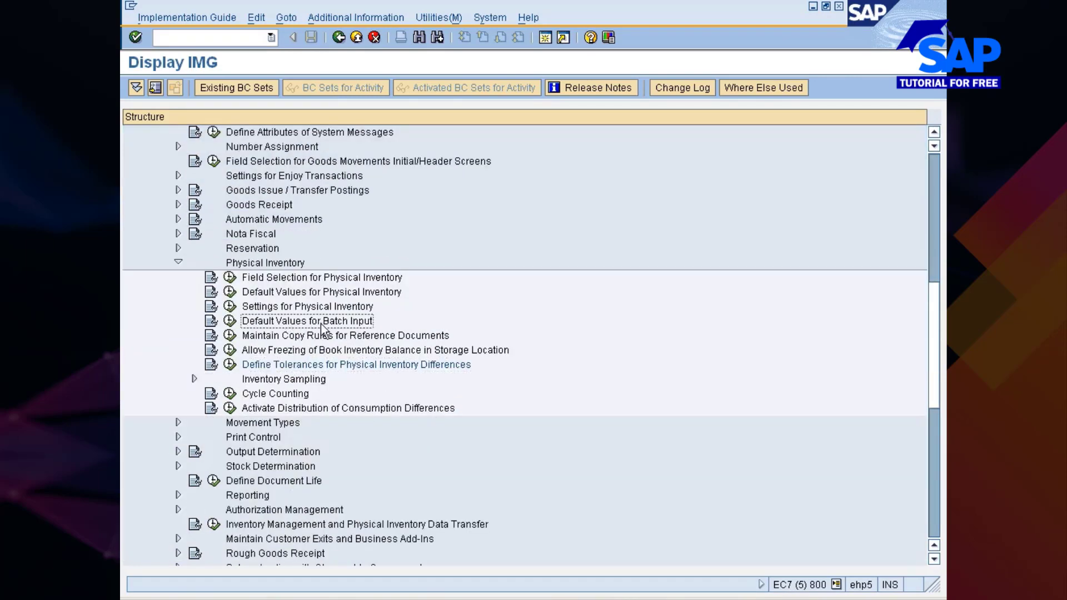
pyautogui.doubleClick(373, 326)
pyautogui.click(229, 321)
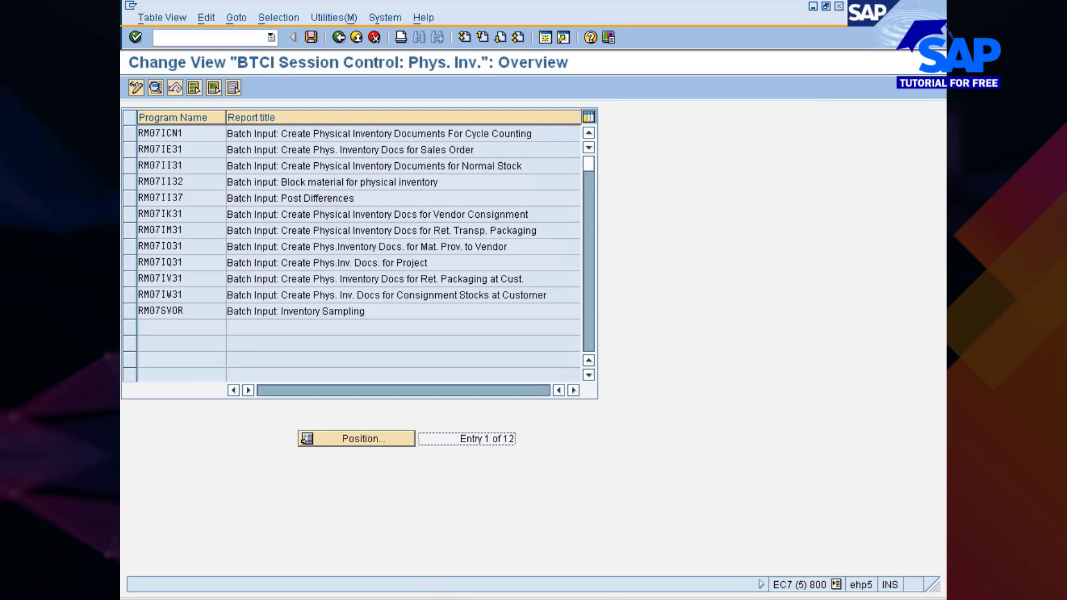
# Check the program name behind the MI31 selection screen and return to the session control overview.
pyautogui.hotkey('alt', 'Tab')
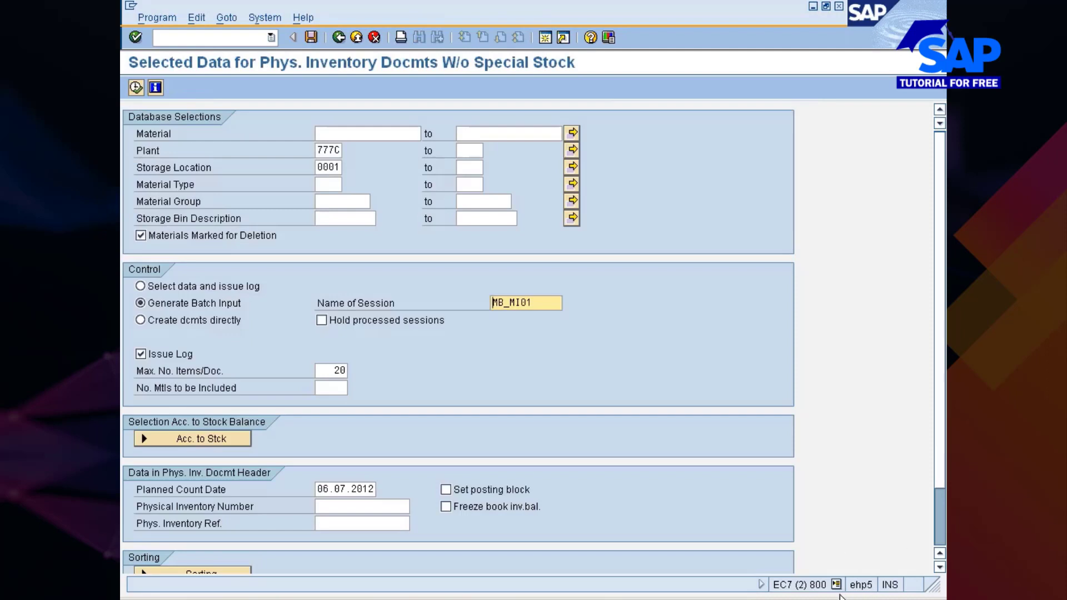
pyautogui.click(836, 585)
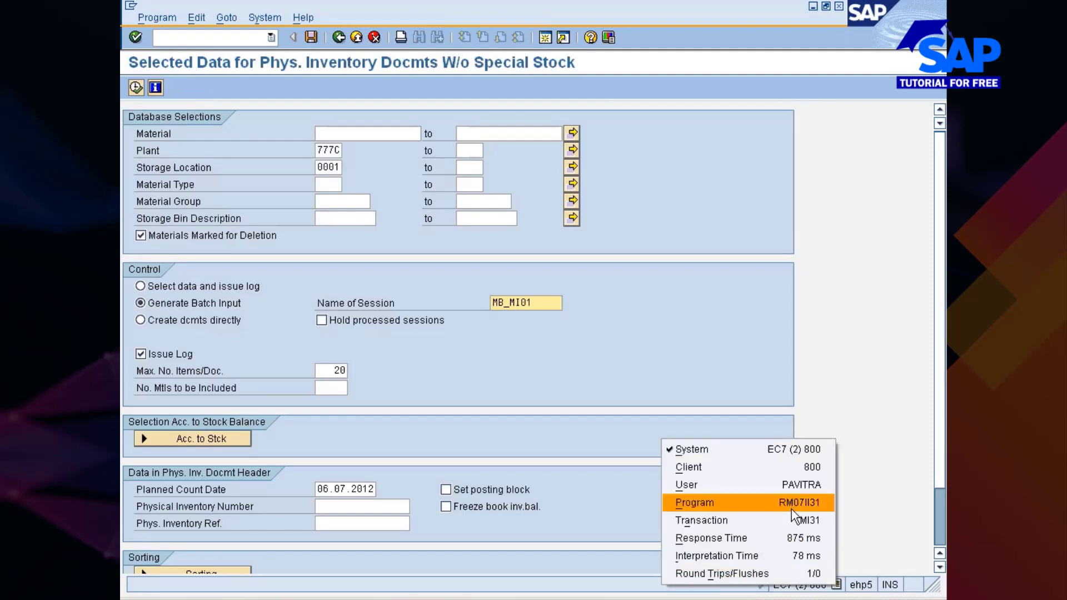
pyautogui.hotkey('alt', 'Tab')
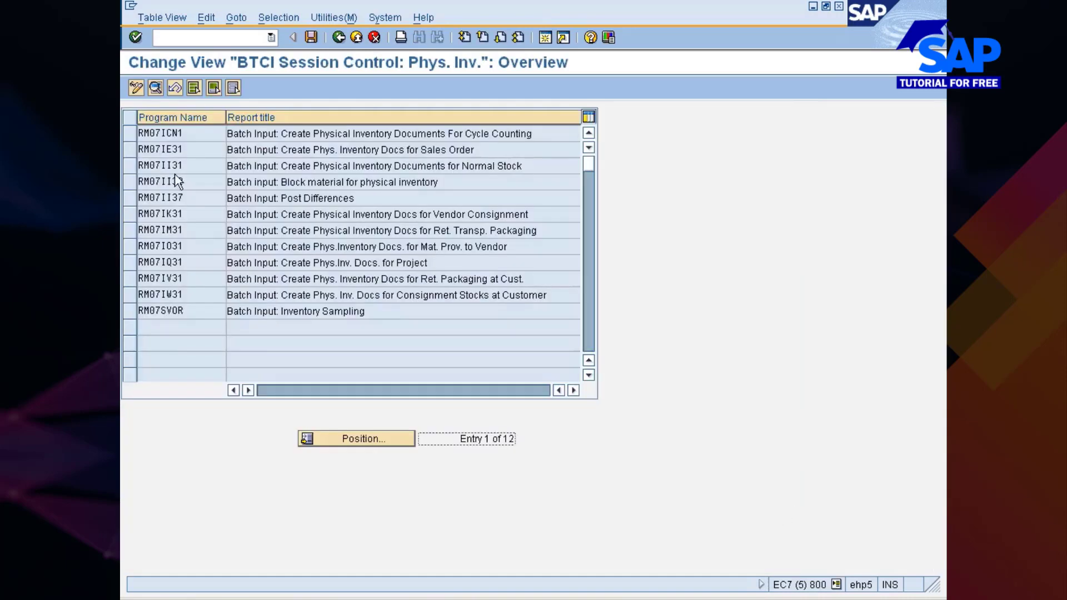
# Review the session control details of program RM07II31 and return to the MI31 selection screen.
pyautogui.click(134, 167)
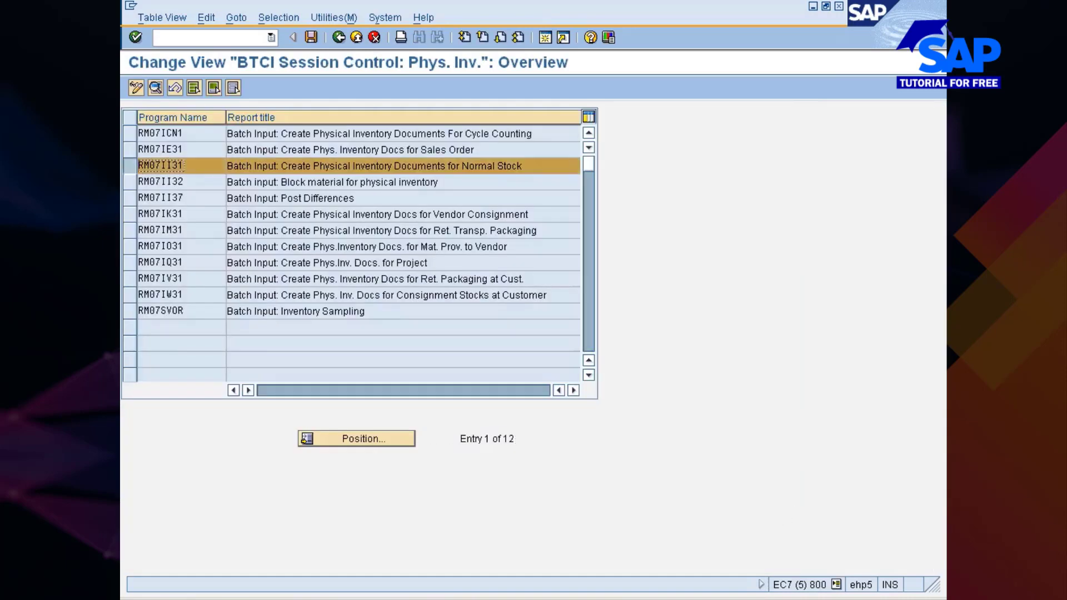
pyautogui.click(156, 88)
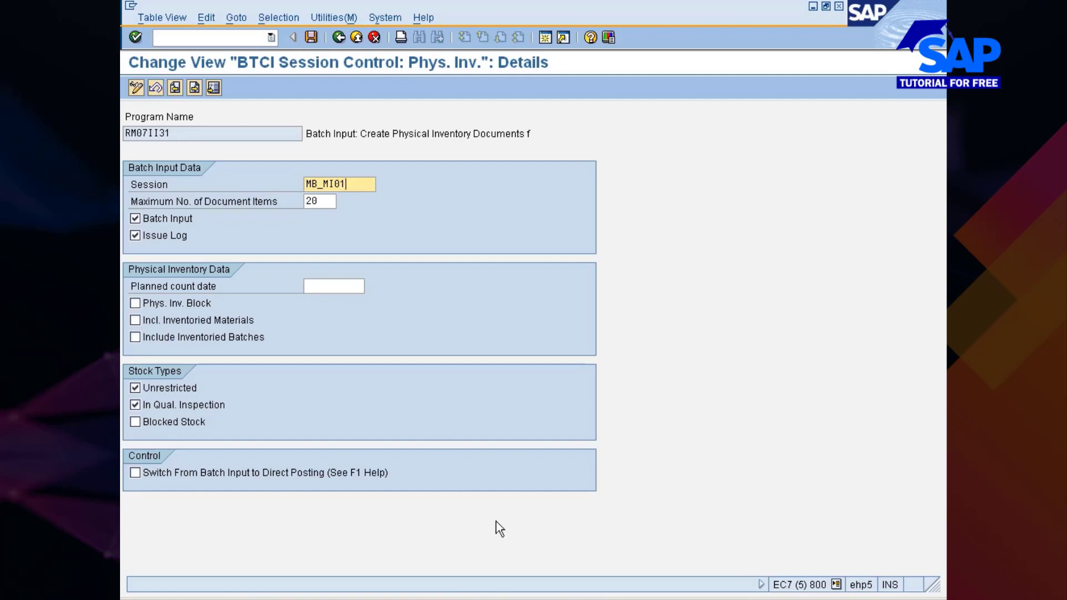
pyautogui.click(553, 599)
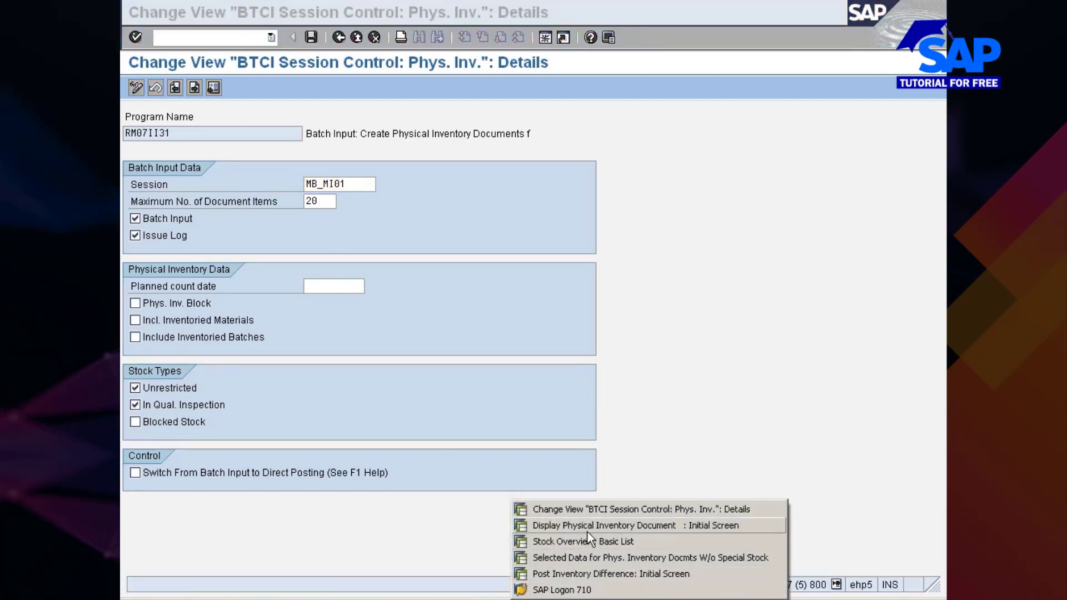
pyautogui.click(609, 511)
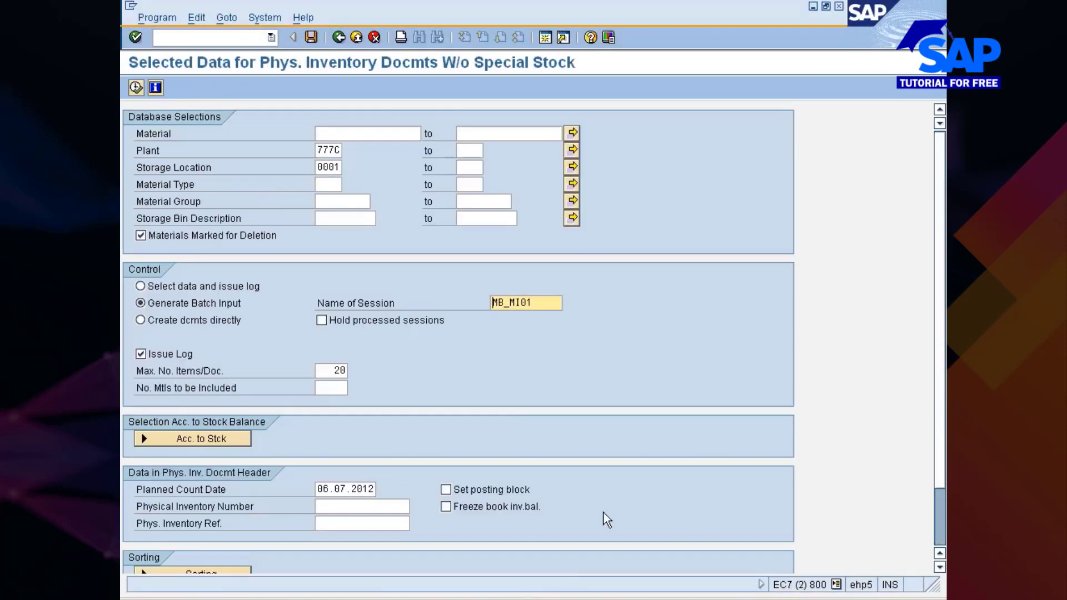
# Switch to the session control details of program RM07II31, enable the Blocked Stock type, and save it to the Nissan changes customizing request.
pyautogui.hotkey('alt', 'Tab')
pyautogui.hotkey('alt', 'Tab')
pyautogui.hotkey('alt', 'Tab')
pyautogui.hotkey('alt', 'Tab')
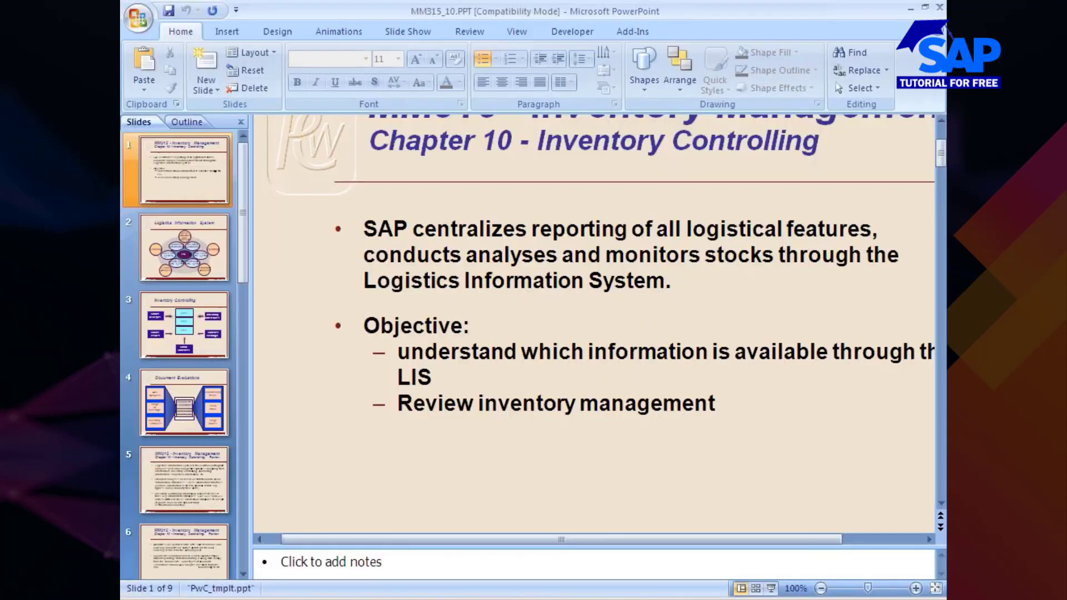
pyautogui.click(550, 599)
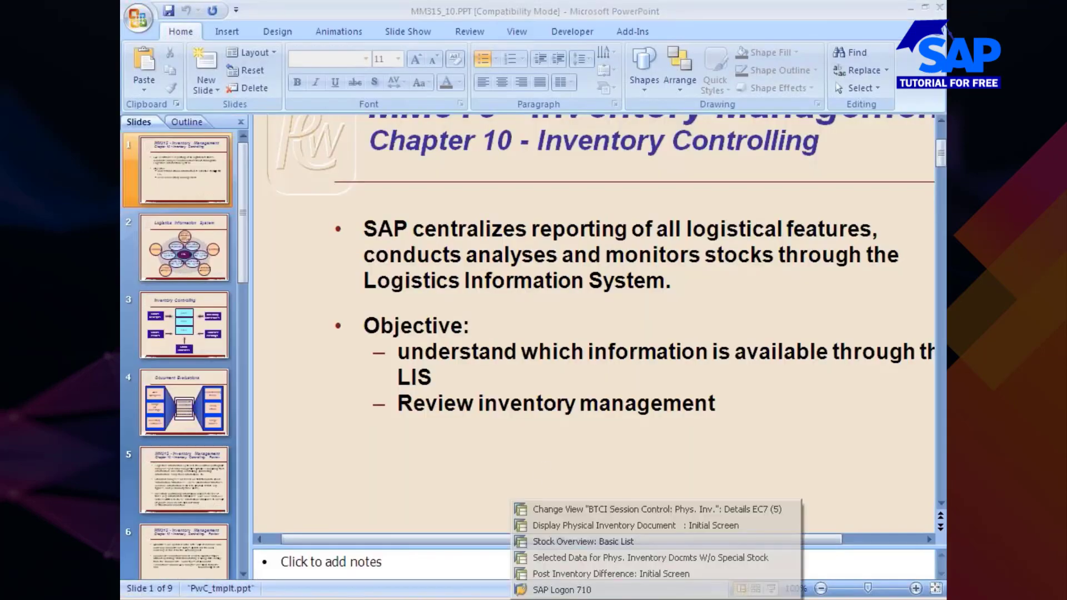
pyautogui.click(563, 559)
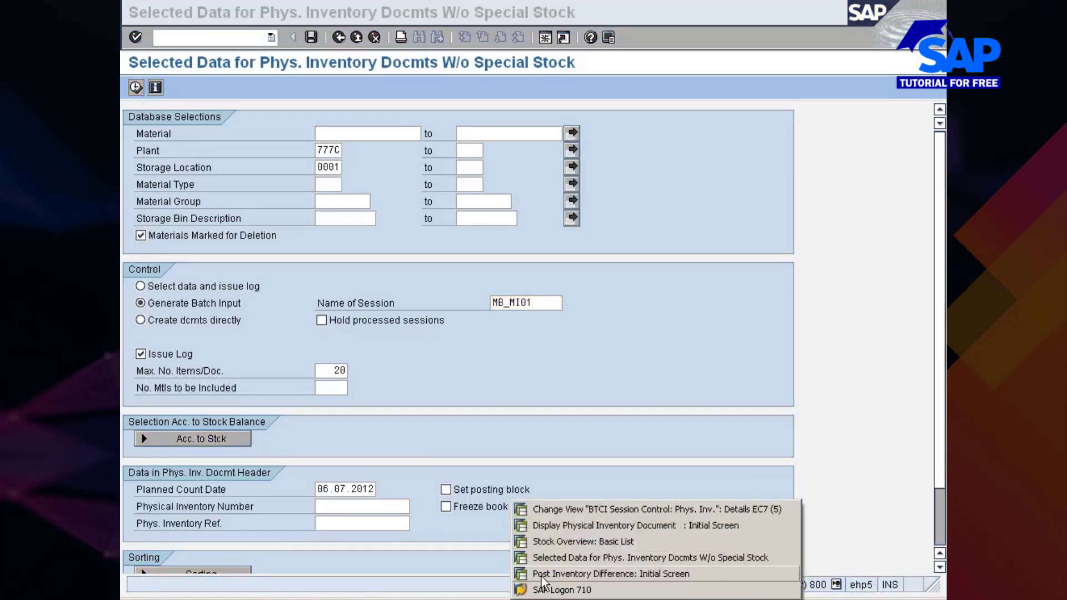
pyautogui.click(577, 510)
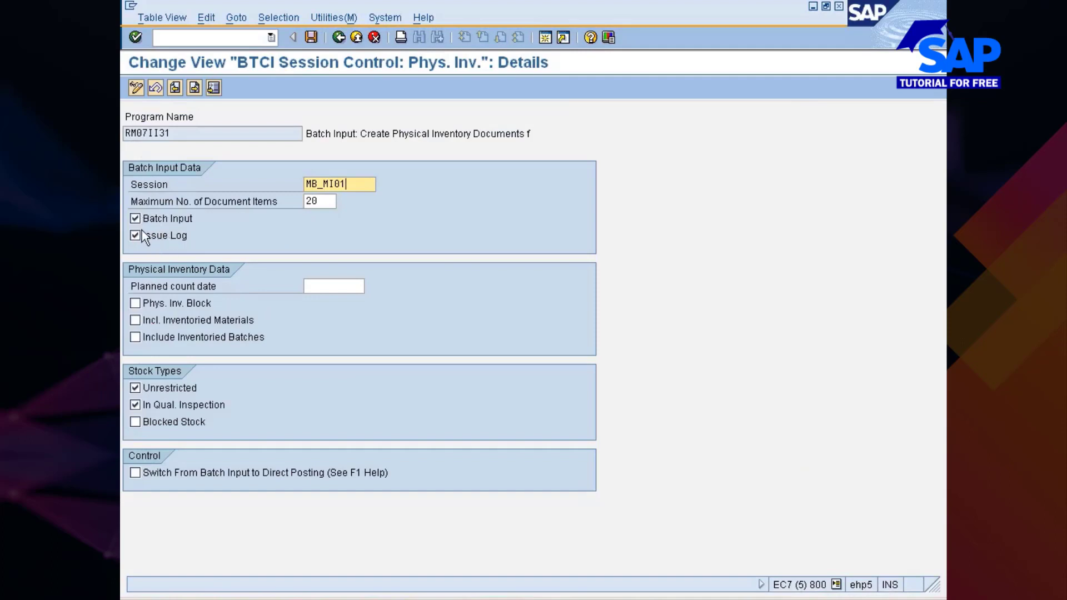
pyautogui.click(153, 422)
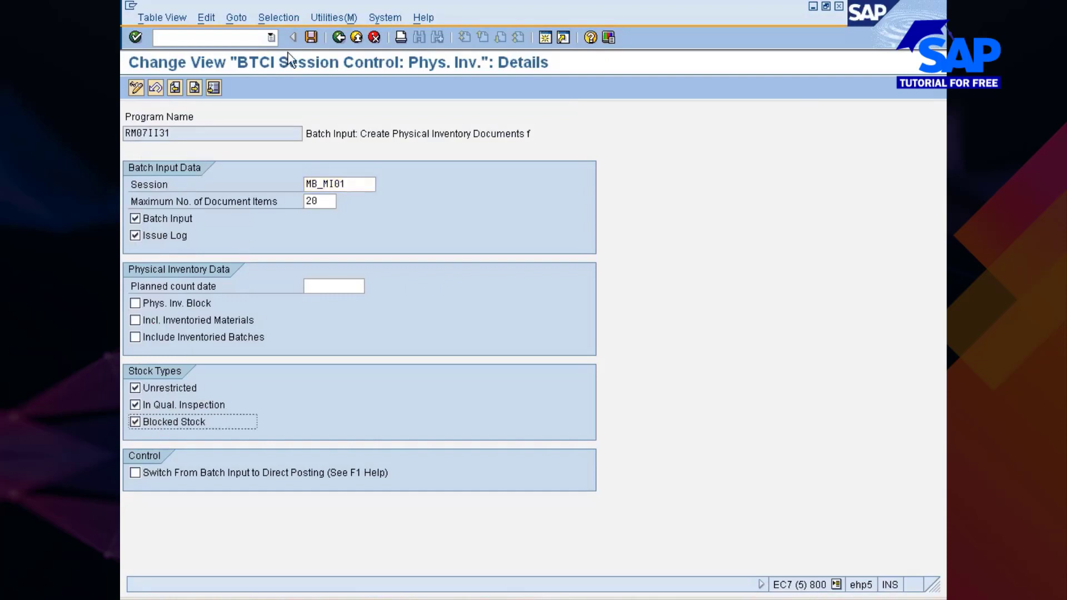
pyautogui.click(310, 37)
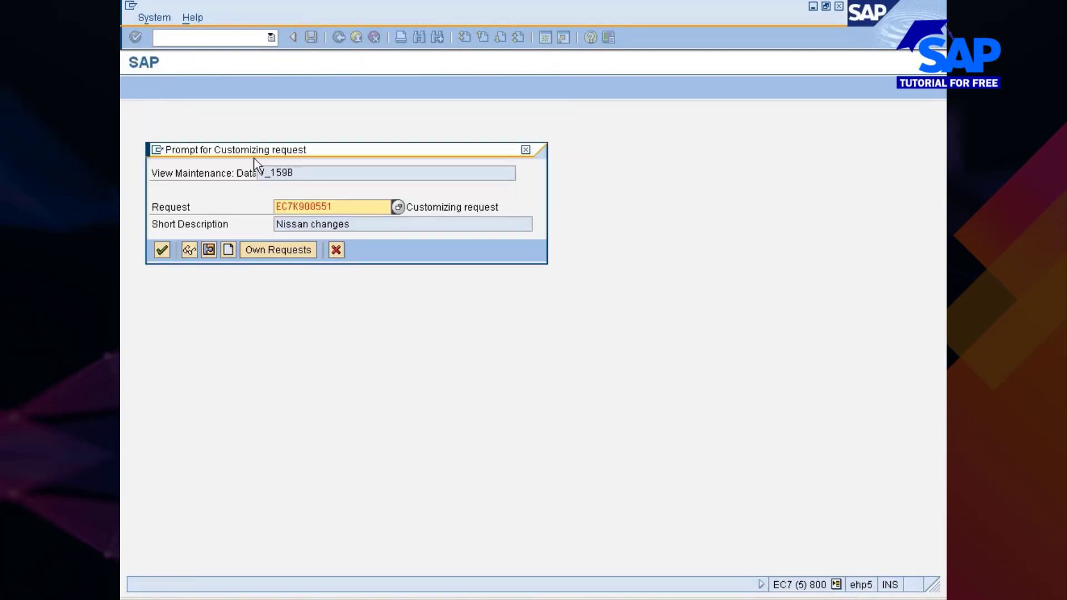
pyautogui.click(156, 254)
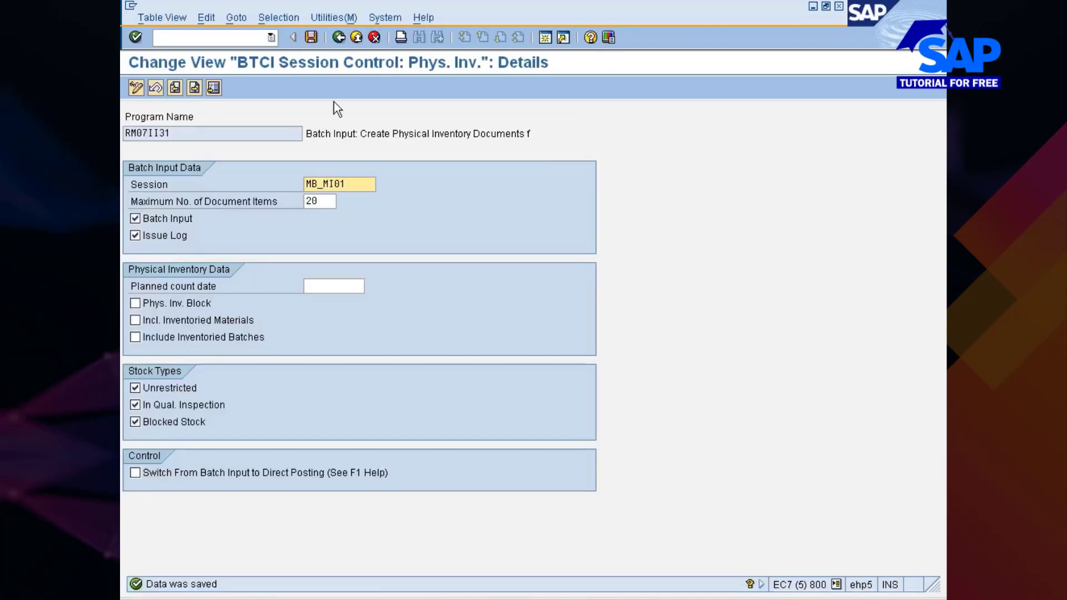
pyautogui.click(340, 36)
pyautogui.click(340, 36)
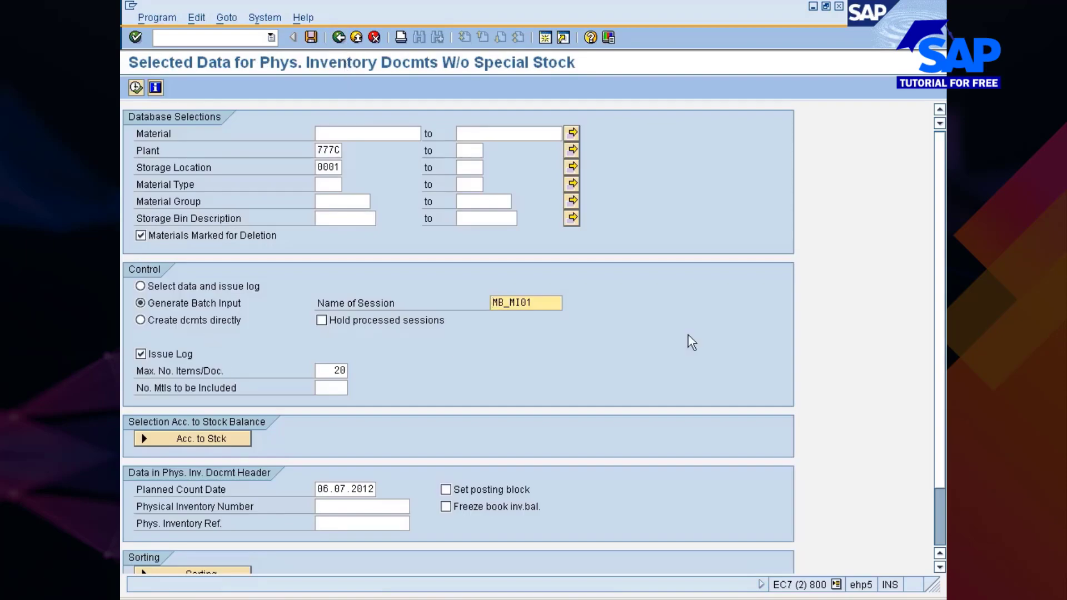
# Reopen MI31 - Without Special Stock, clear the material, and set the storage location to 0001.
pyautogui.click(337, 37)
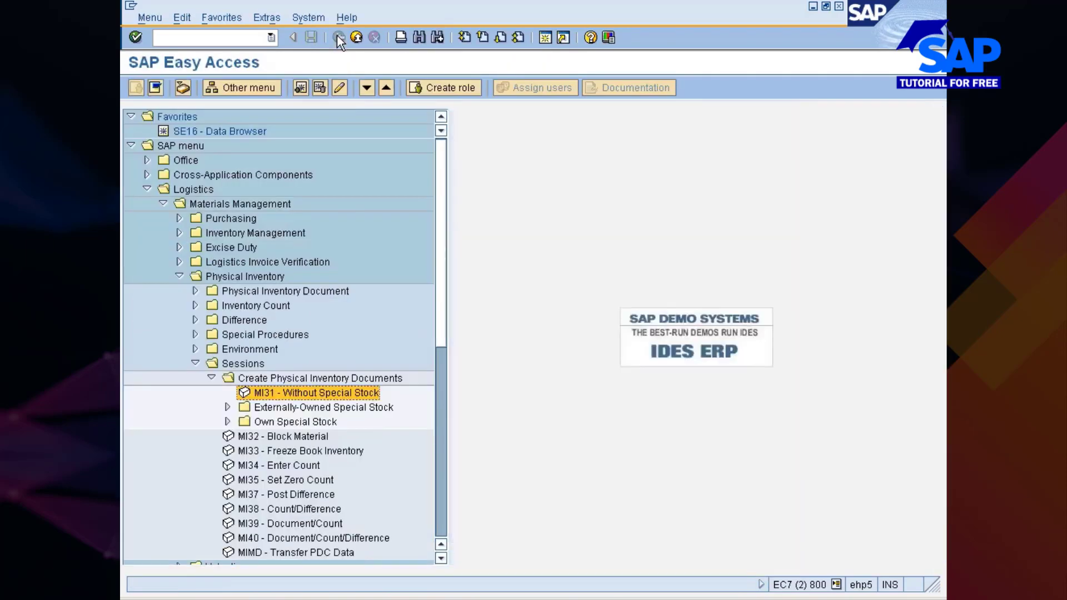
pyautogui.doubleClick(314, 395)
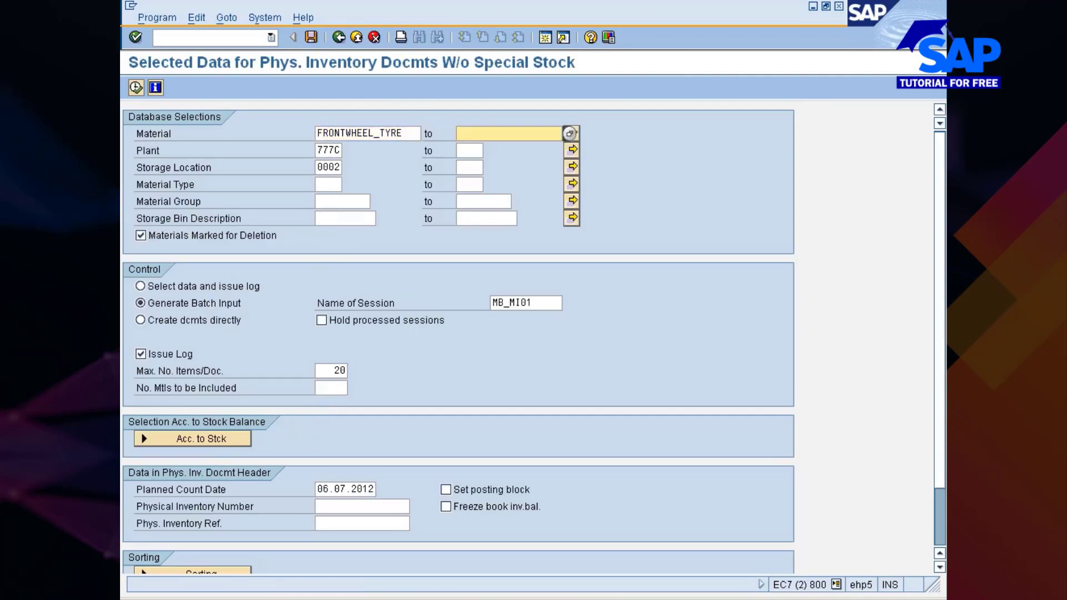
pyautogui.doubleClick(359, 133)
pyautogui.press('Delete')
pyautogui.press('Tab')
pyautogui.press('Tab')
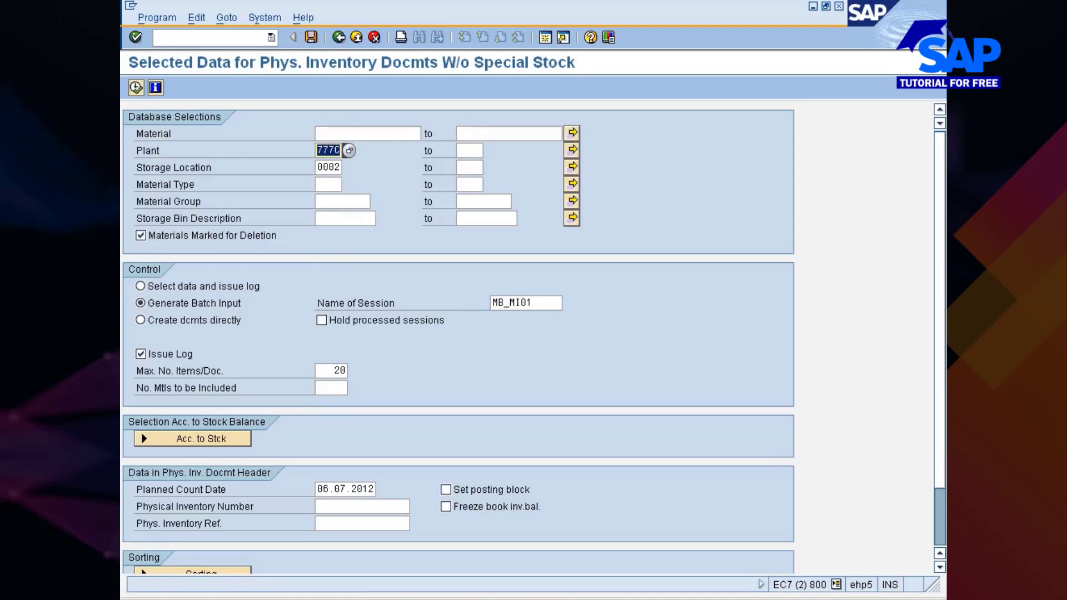
pyautogui.press('Tab')
pyautogui.write('0001')
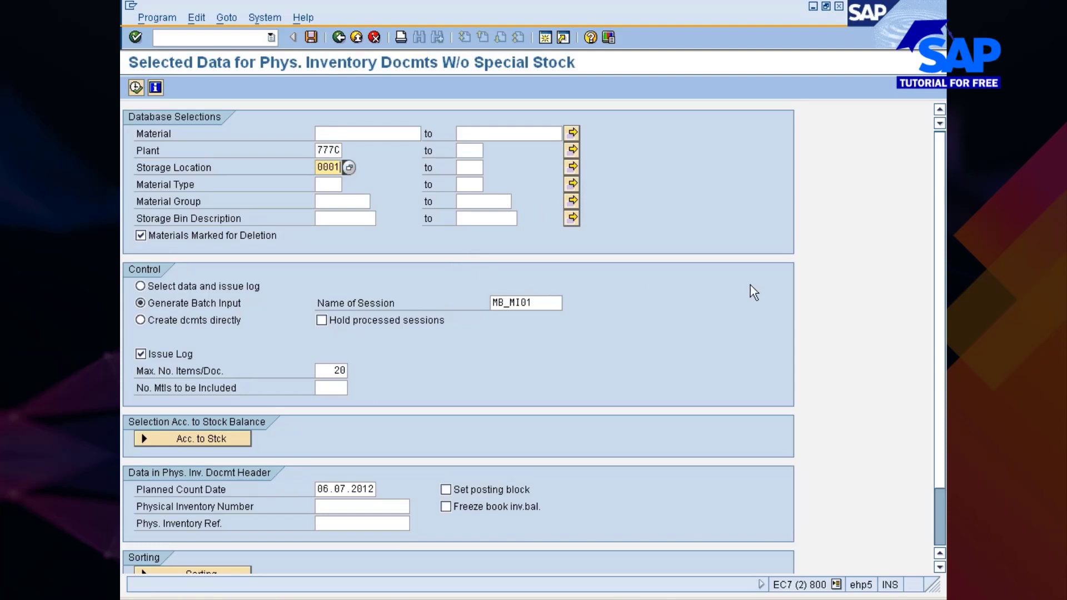
# Schedule the MI31 program to run in the background with output device lp01 and an immediate start.
pyautogui.scroll(-4, 939, 295)
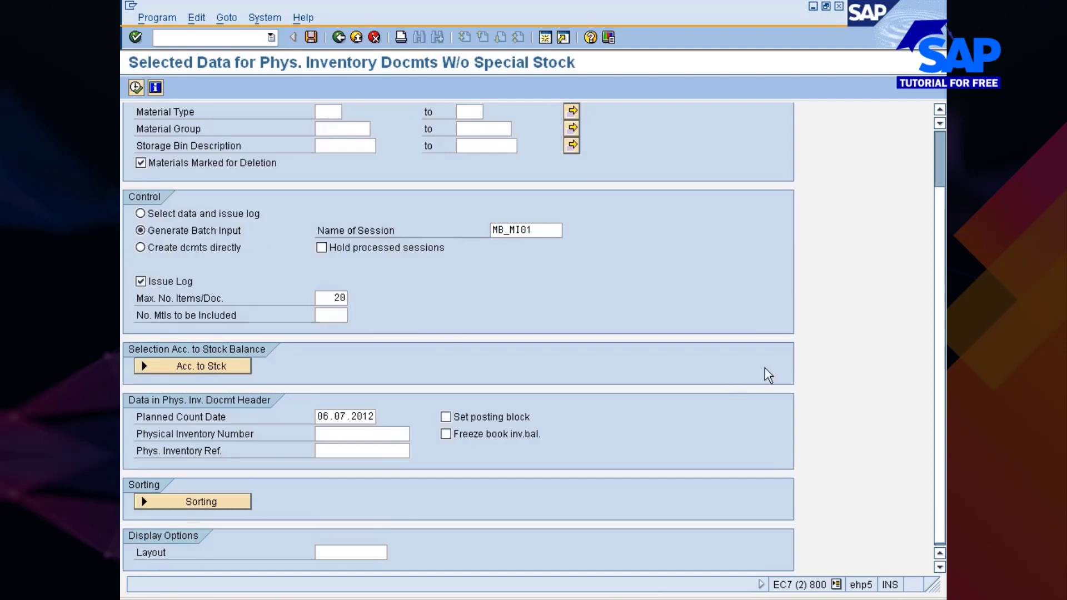
pyautogui.scroll(3, 736, 328)
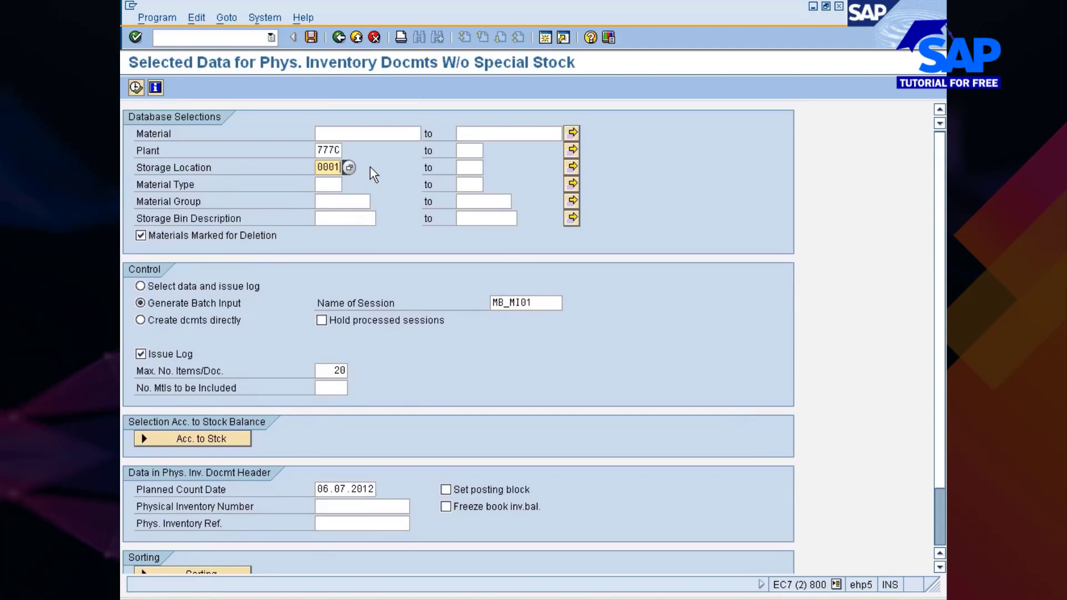
pyautogui.click(157, 18)
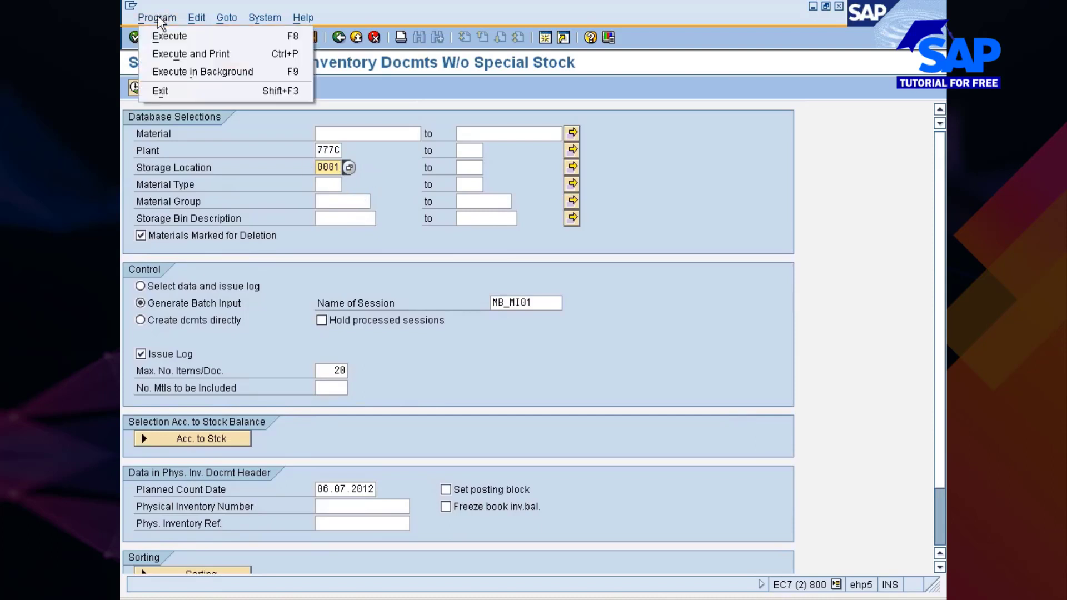
pyautogui.click(185, 74)
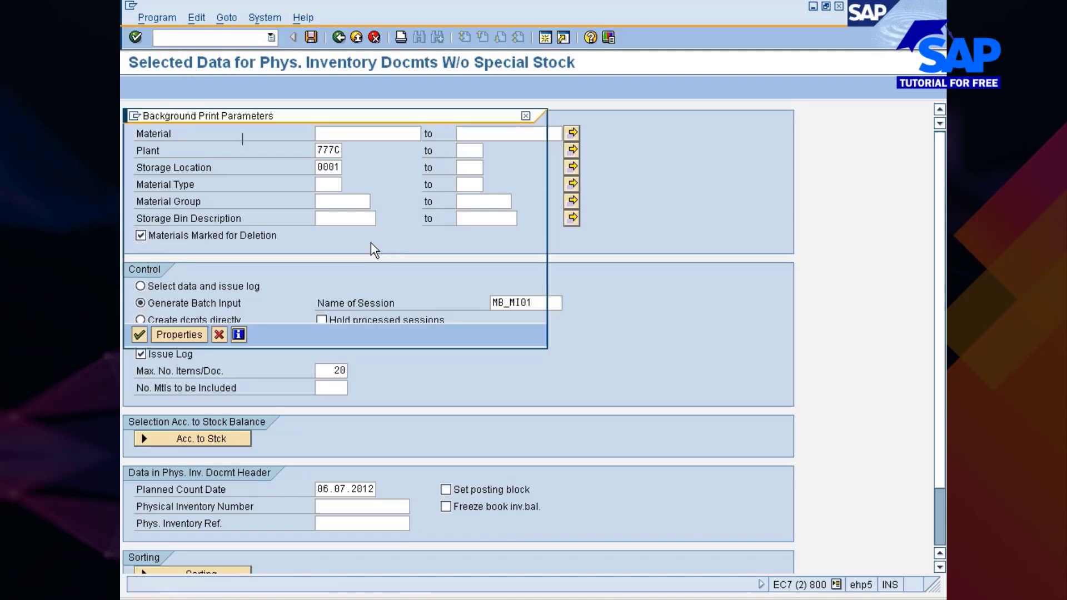
pyautogui.write('lp01')
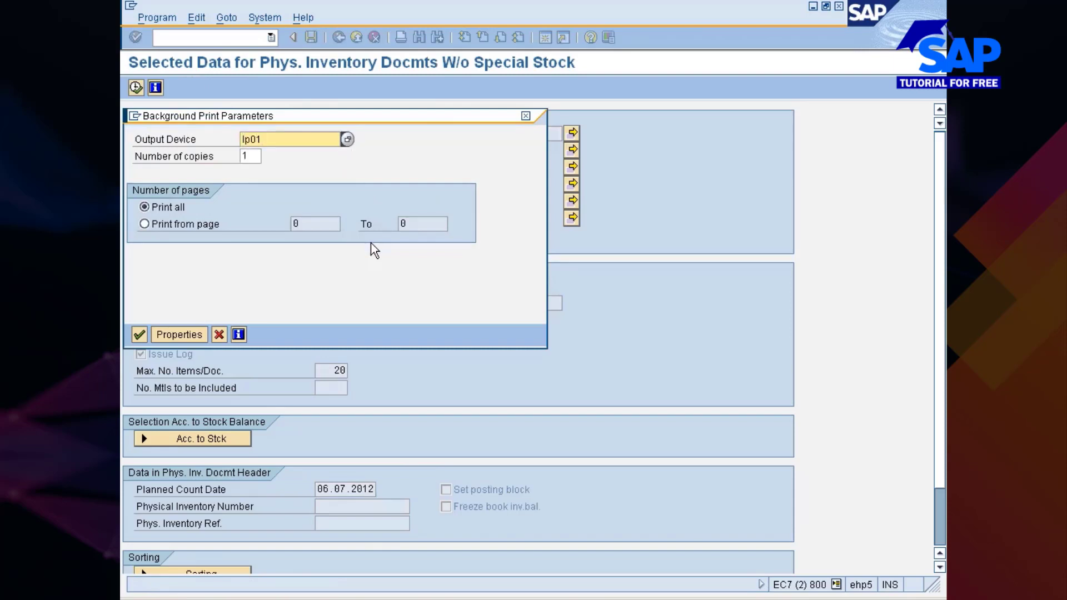
pyautogui.click(139, 335)
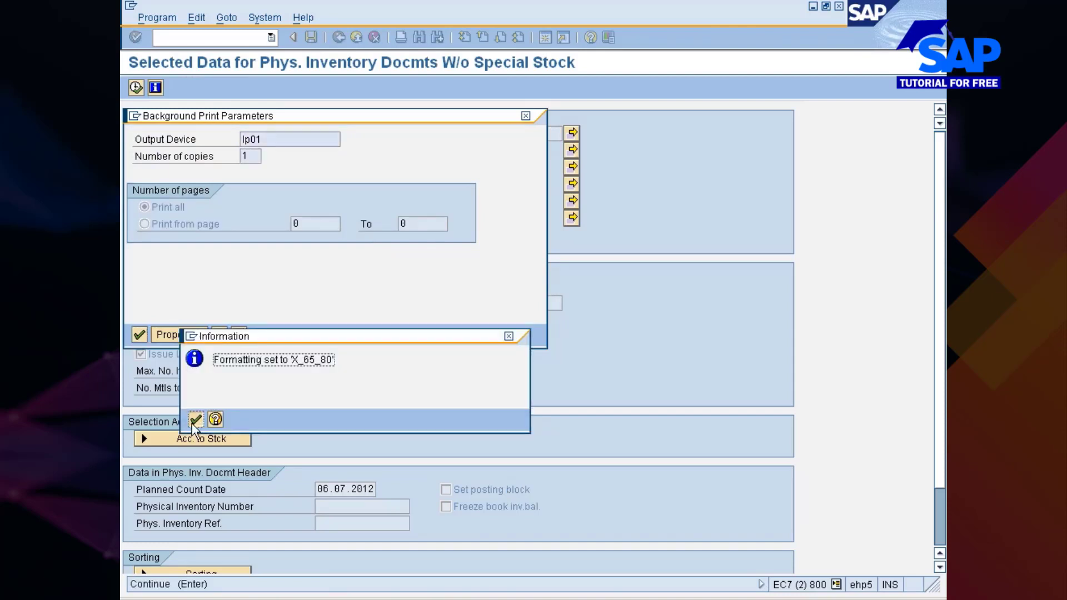
pyautogui.click(196, 419)
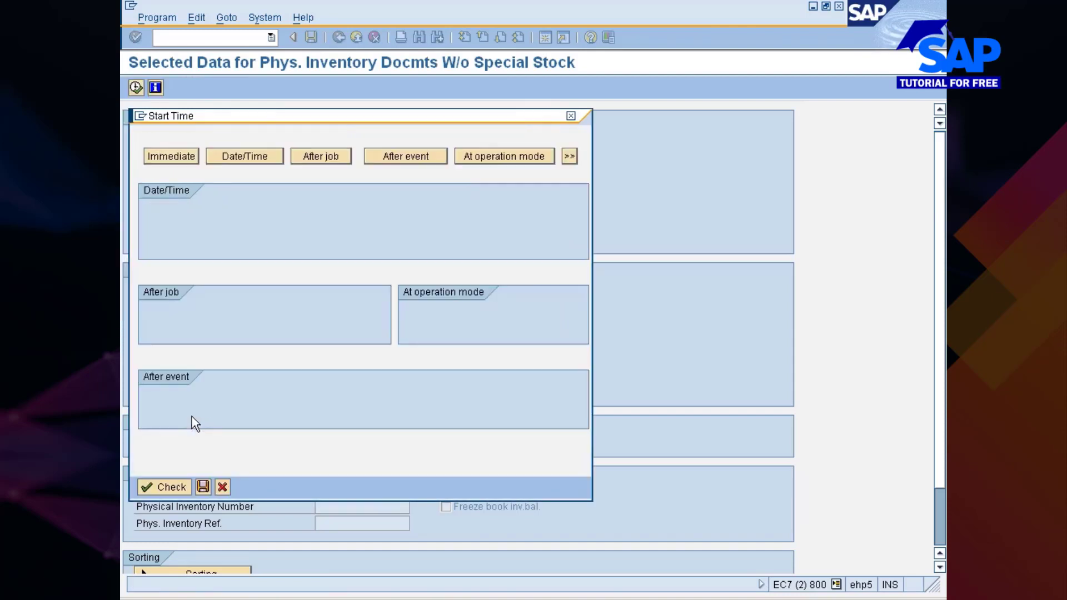
pyautogui.click(181, 155)
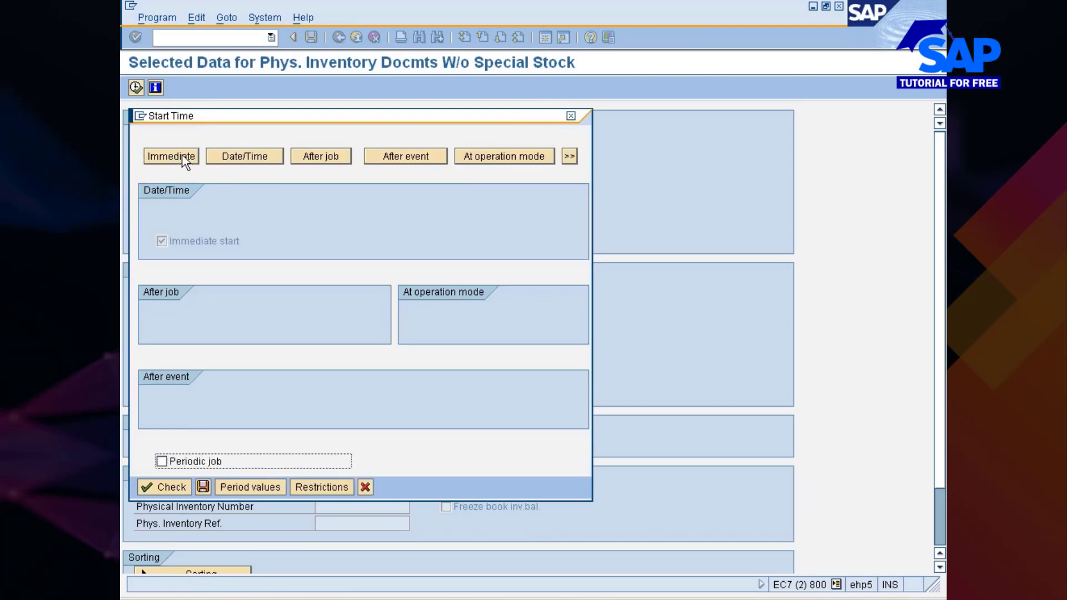
pyautogui.click(203, 487)
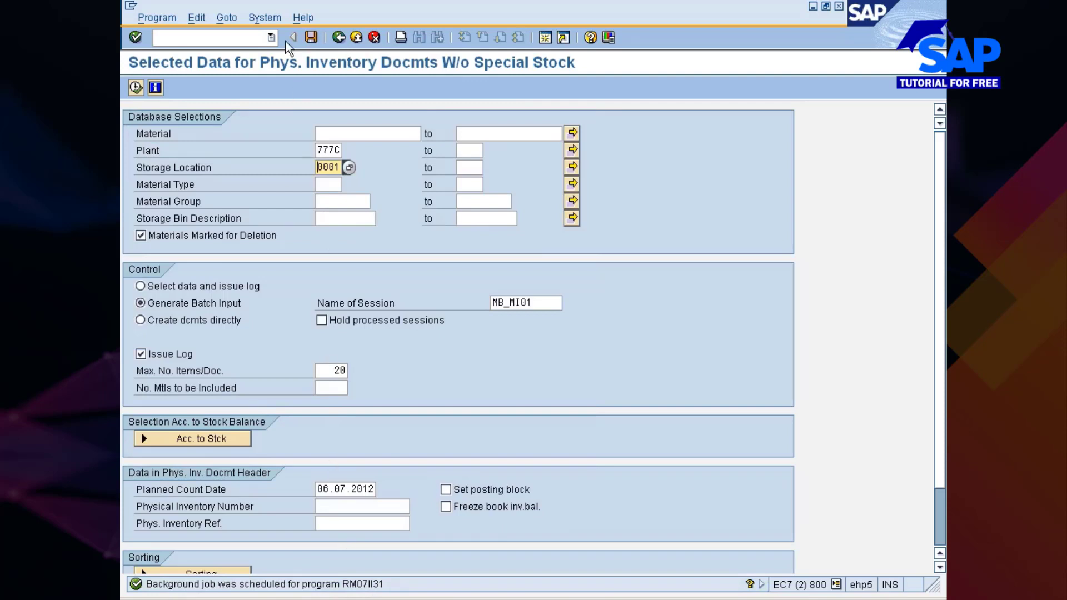
# Open the session overview of the Batch Input system service.
pyautogui.click(266, 18)
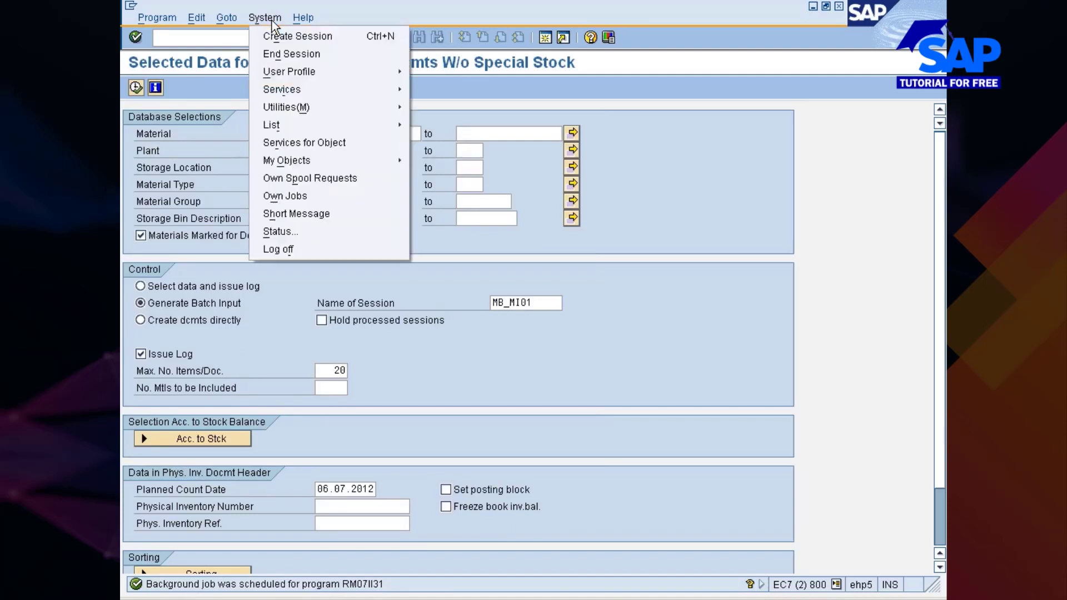
pyautogui.moveTo(276, 86)
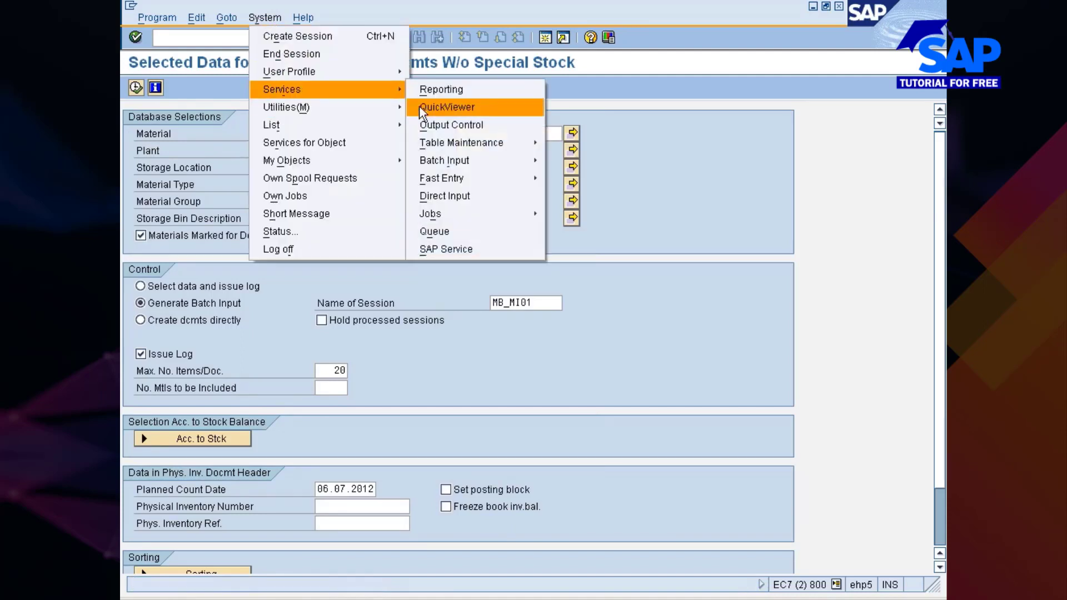
pyautogui.moveTo(451, 162)
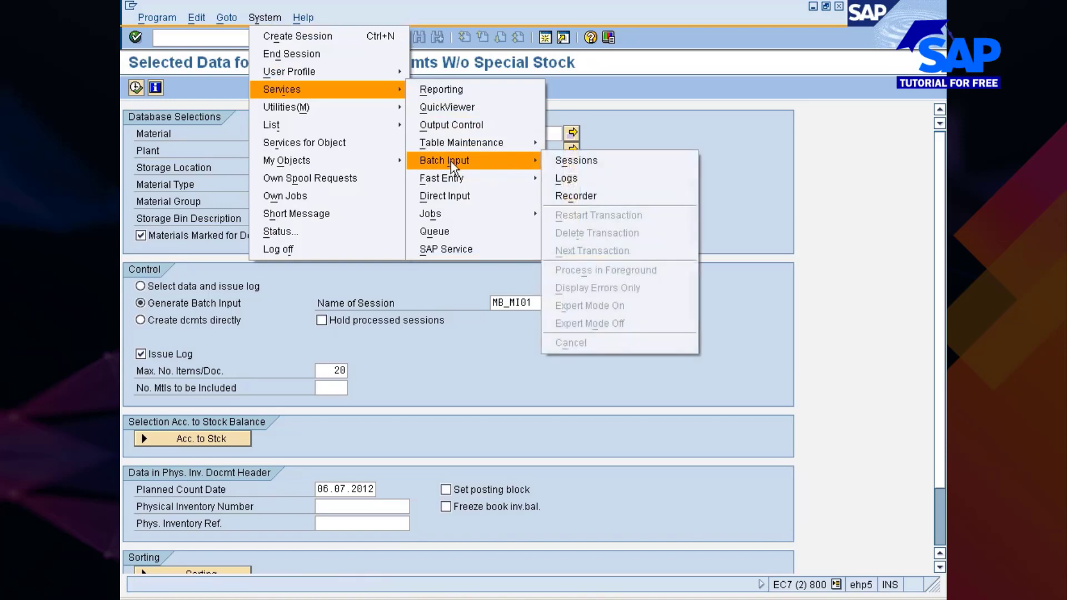
pyautogui.click(590, 164)
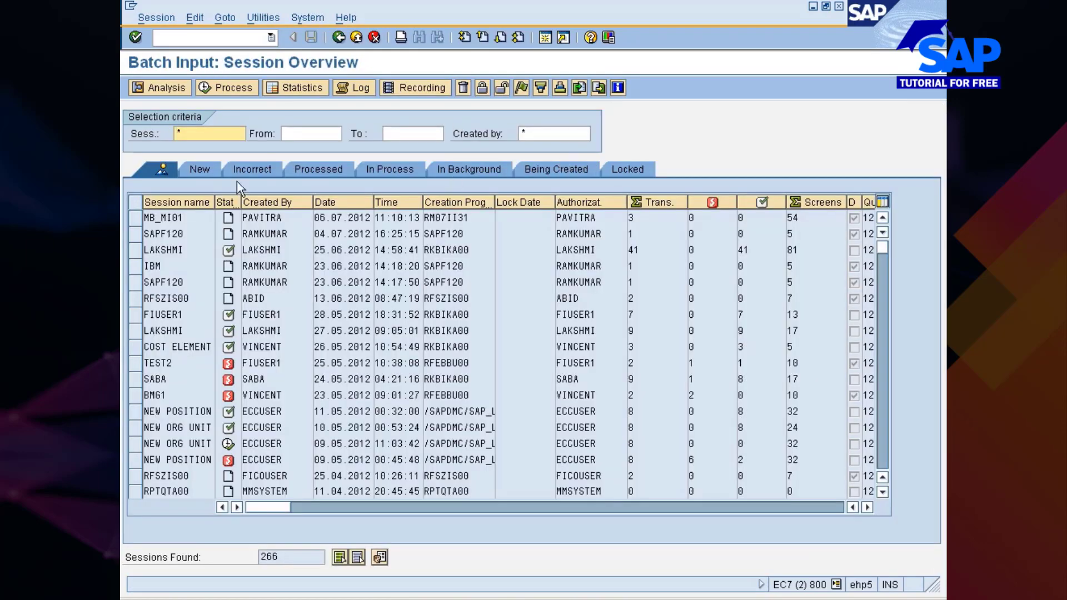
# Process session MB_MI01 in Display errors only mode and return to the session overview.
pyautogui.click(135, 219)
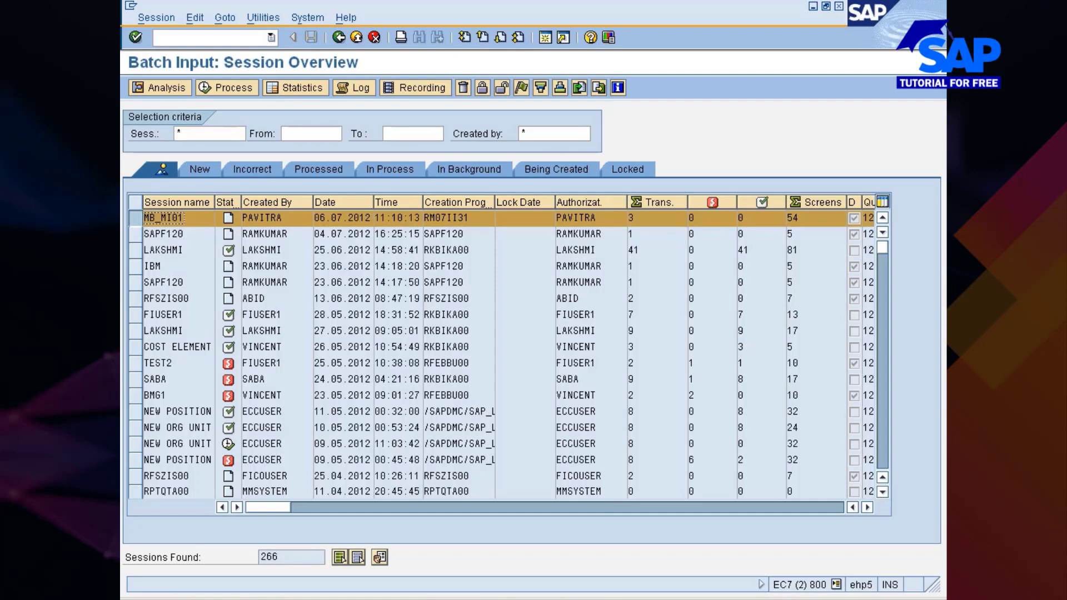
pyautogui.click(224, 86)
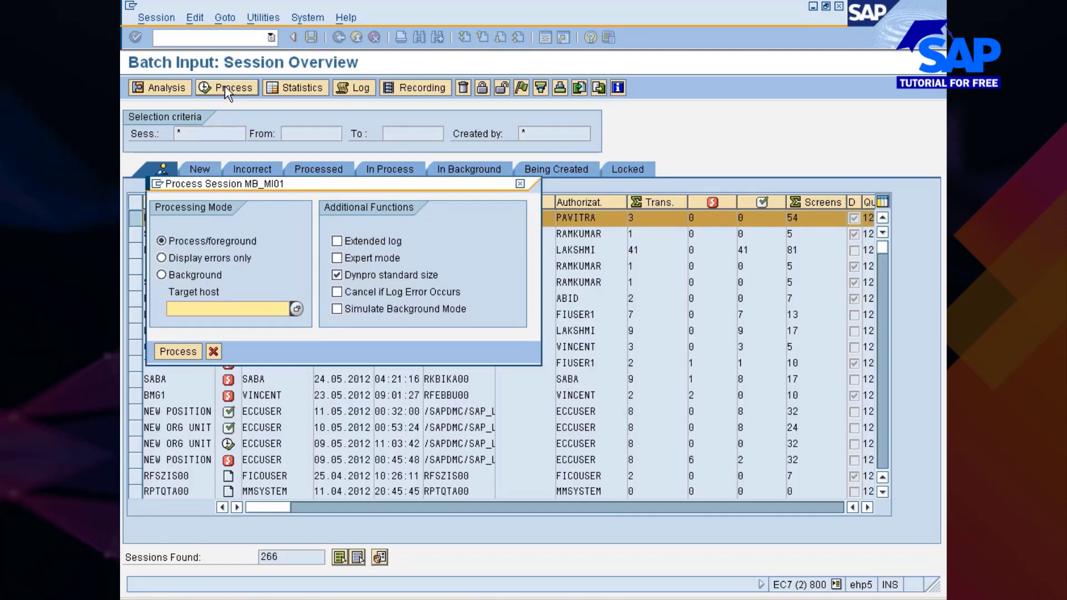
pyautogui.click(162, 274)
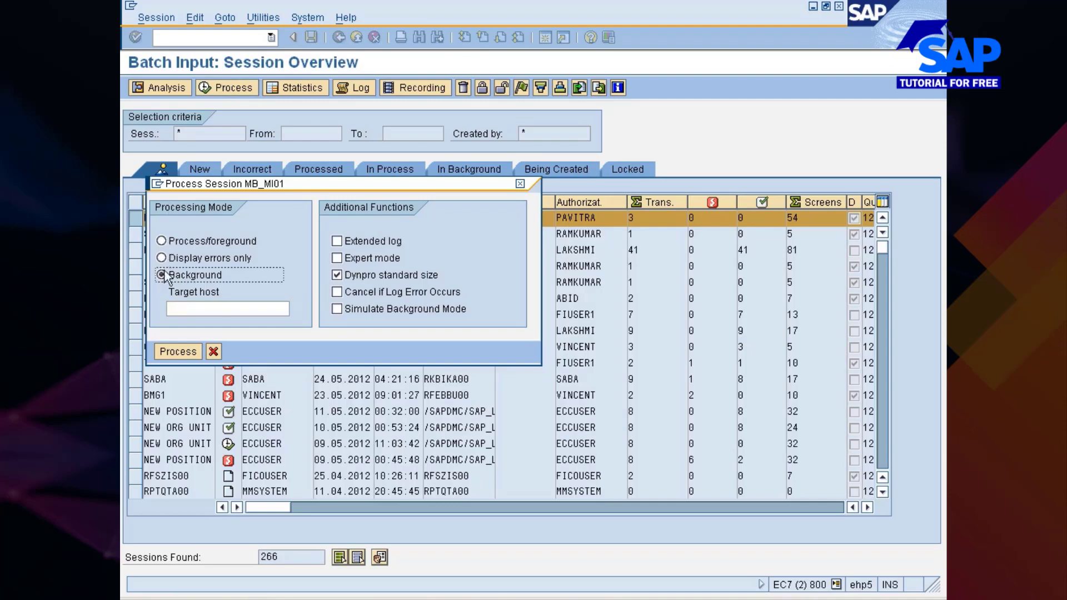
pyautogui.click(177, 355)
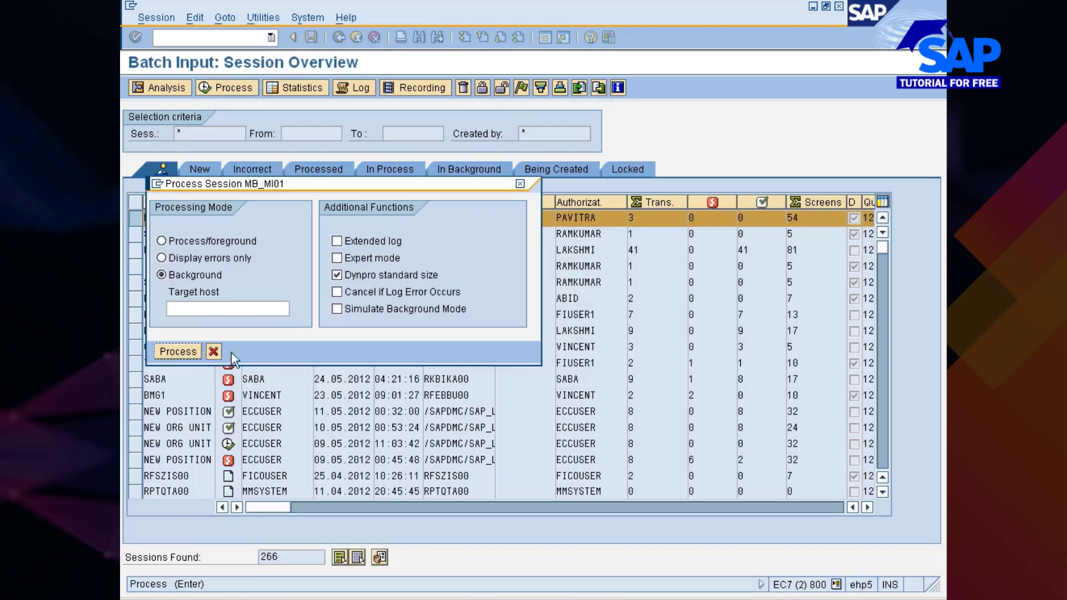
pyautogui.click(161, 258)
pyautogui.click(183, 352)
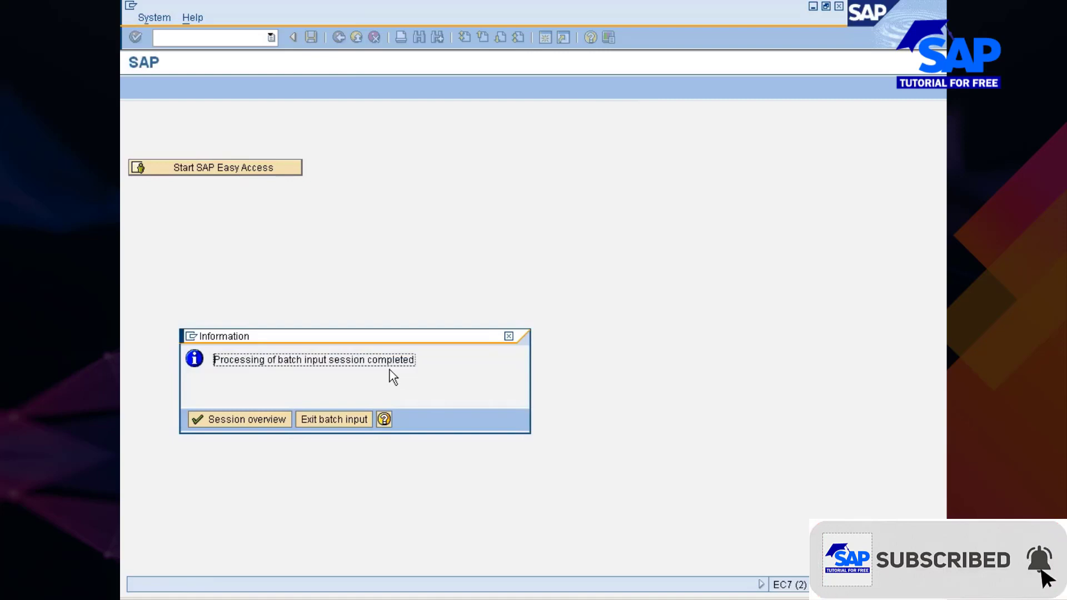
pyautogui.click(214, 420)
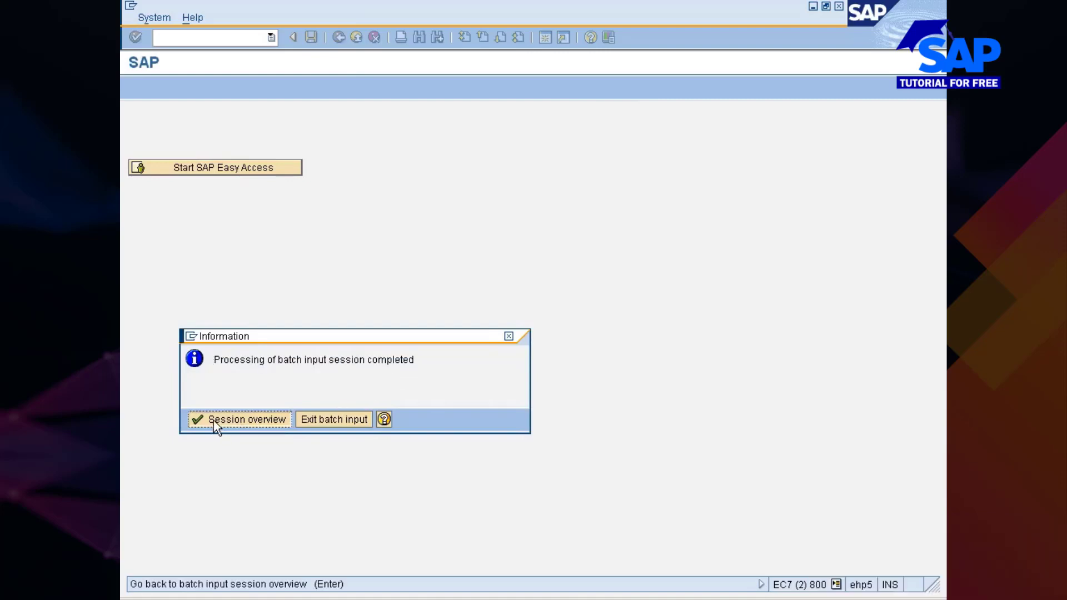
pyautogui.click(213, 420)
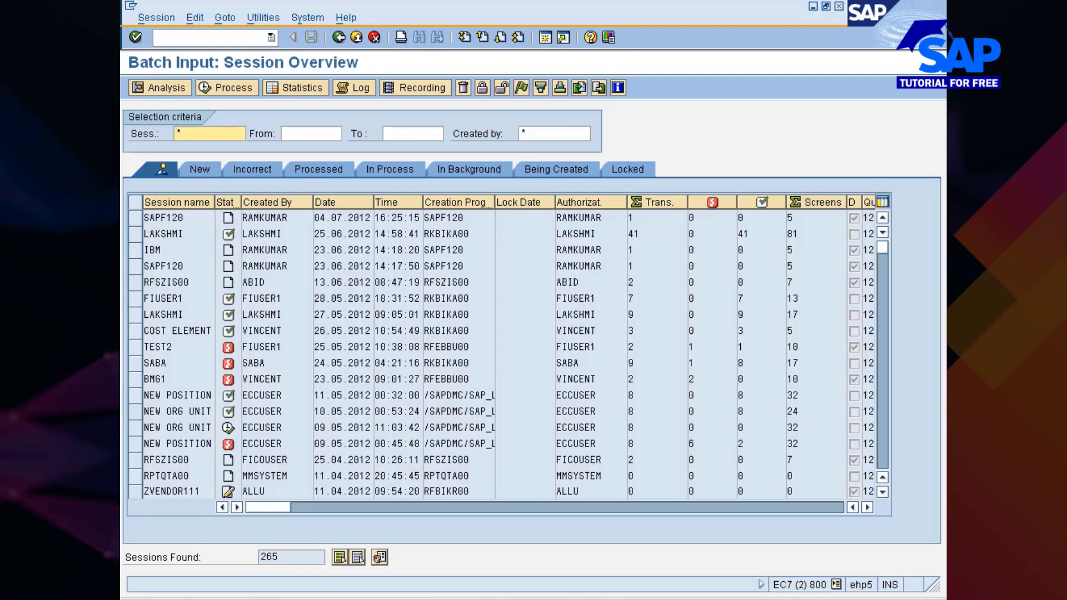
# Check the processed and in-process sessions, and switch to the Display Physical Inventory Document session.
pyautogui.click(336, 172)
pyautogui.click(389, 169)
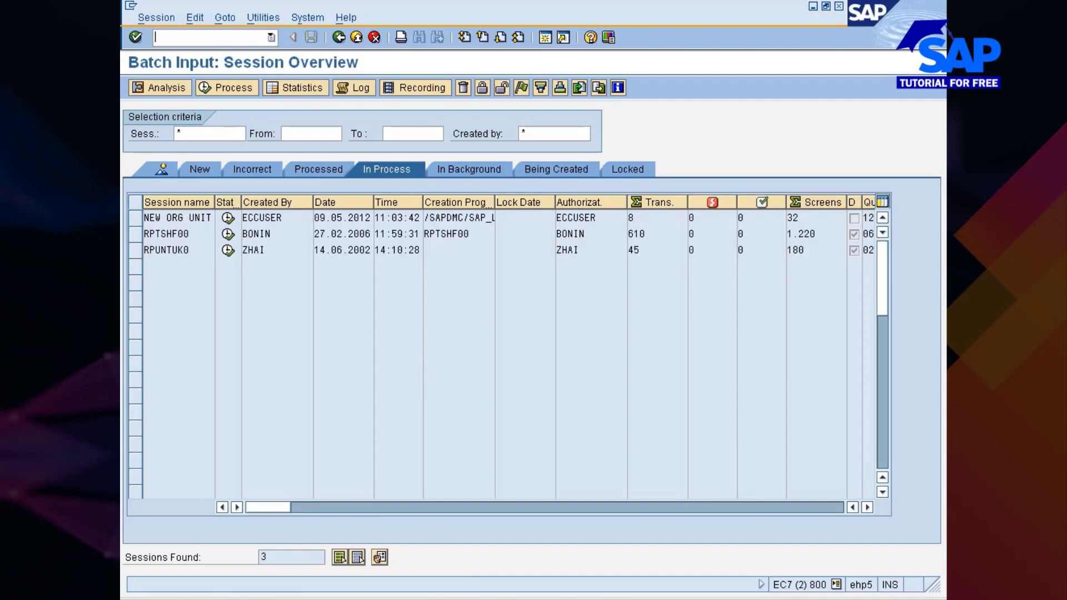
pyautogui.click(555, 599)
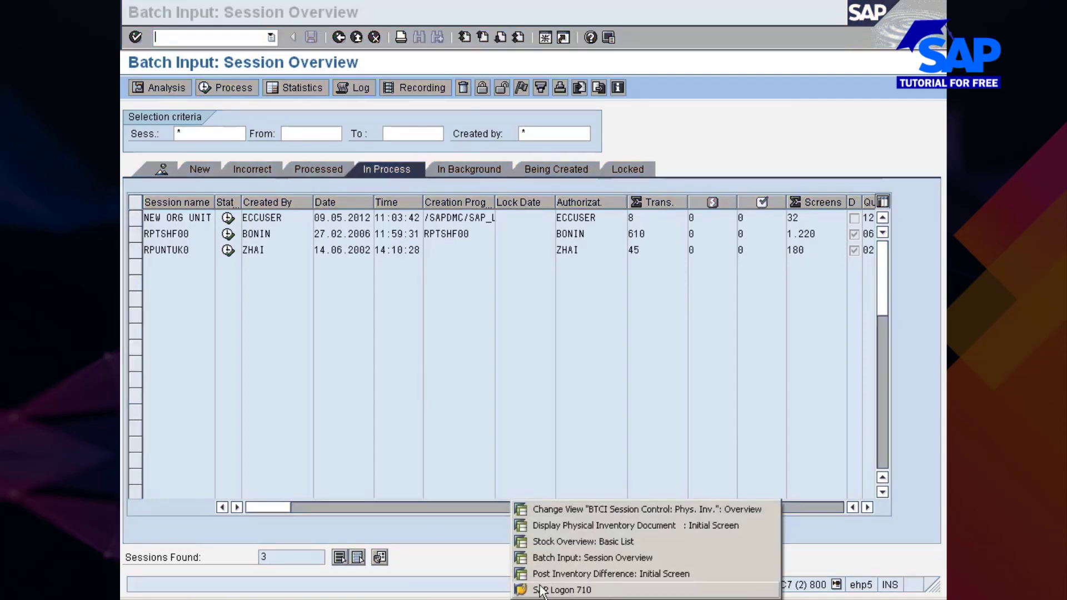
pyautogui.click(562, 527)
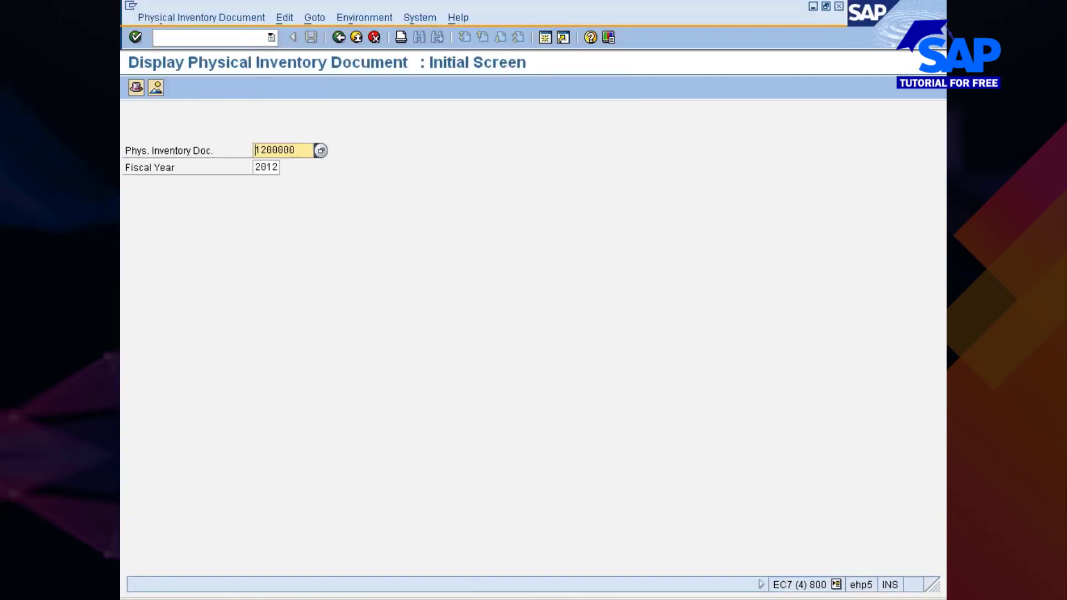
# Start transaction MI03, display physical inventory document 1200004 for fiscal year 2012, and examine the materials and stock types of its items.
pyautogui.click(155, 37)
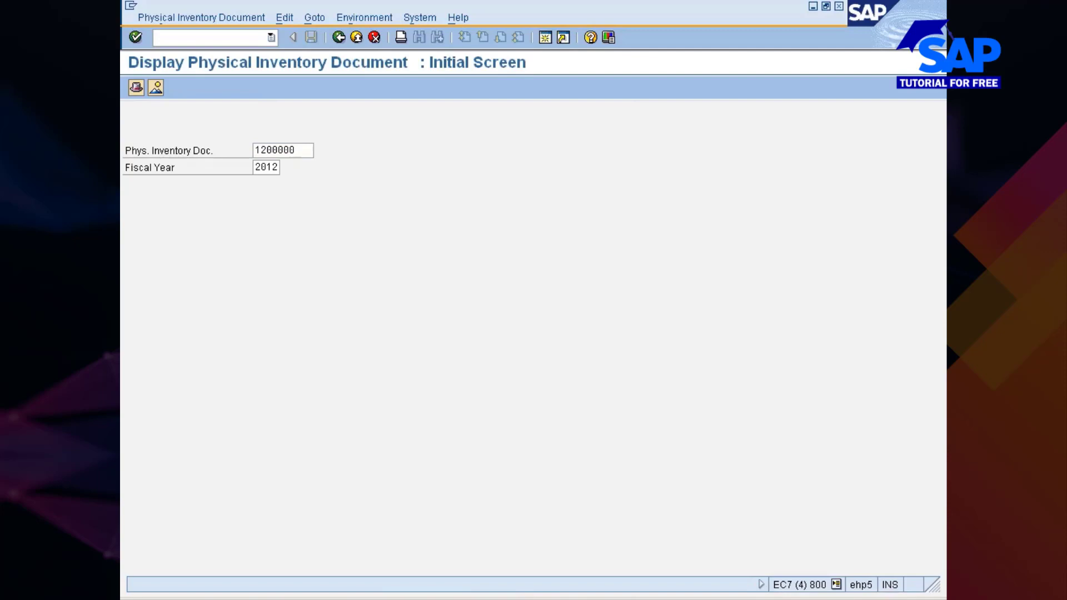
pyautogui.write('/nmi03')
pyautogui.press('Return')
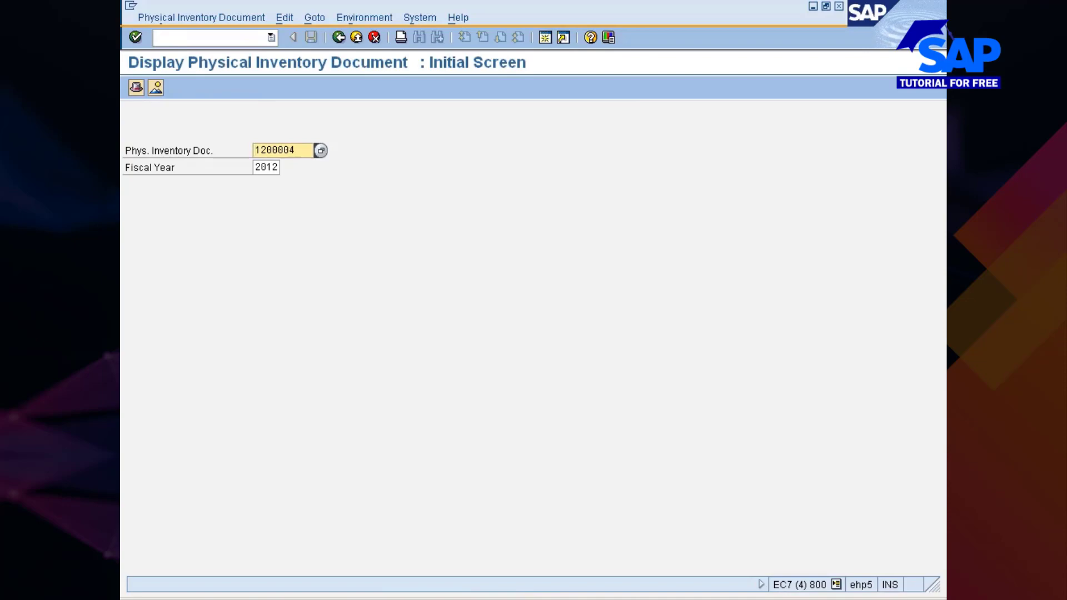
pyautogui.press('Return')
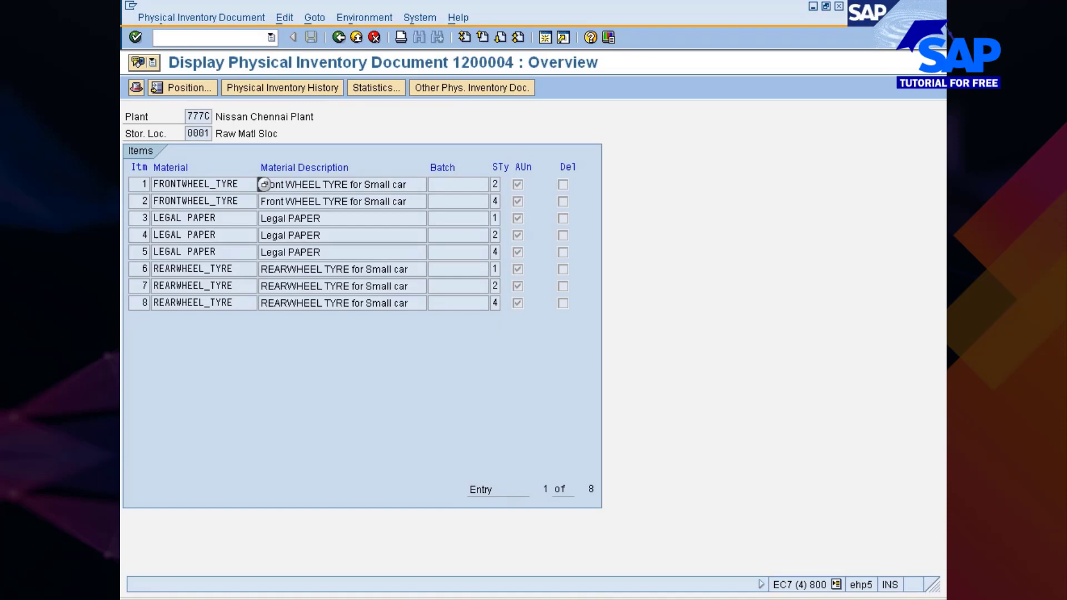
pyautogui.click(506, 201)
pyautogui.hotkey('ctrl', 'a')
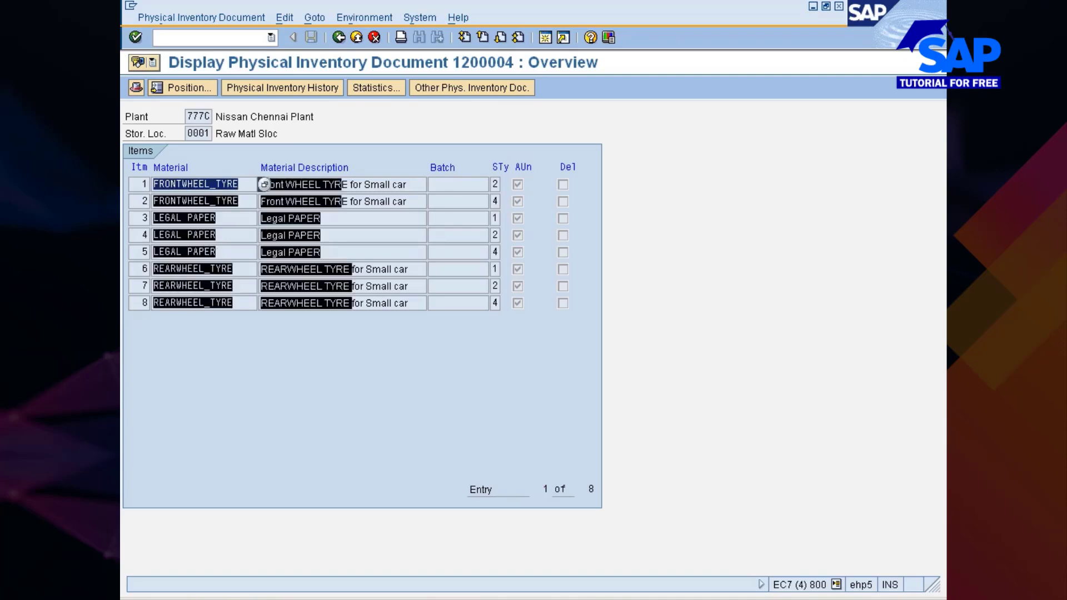
pyautogui.click(518, 311)
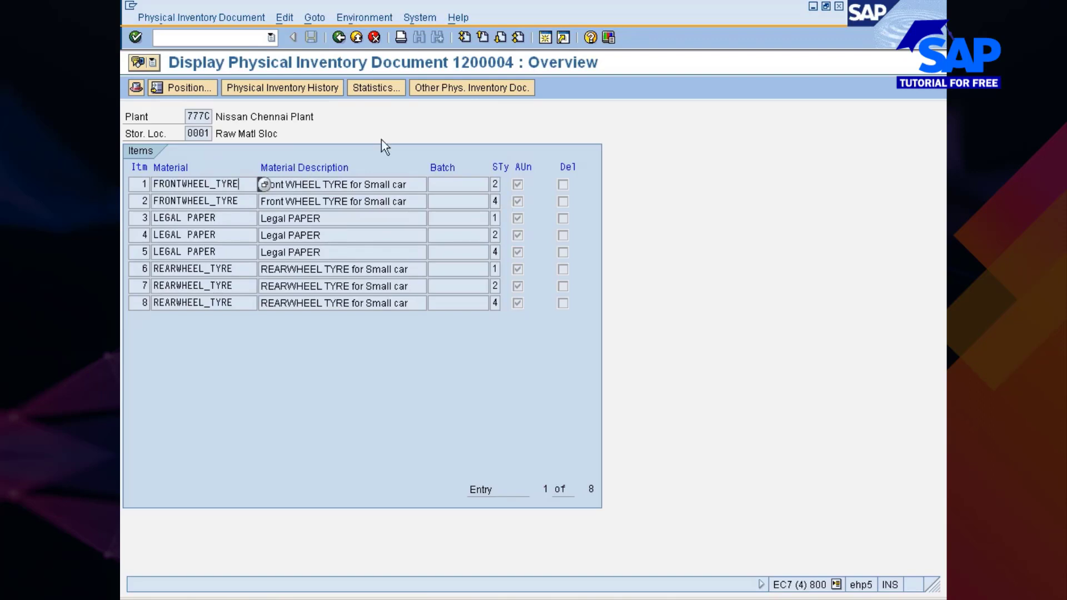
# Check the physical inventory document's statistics, then reload document 1200004 from the initial screen.
pyautogui.click(380, 94)
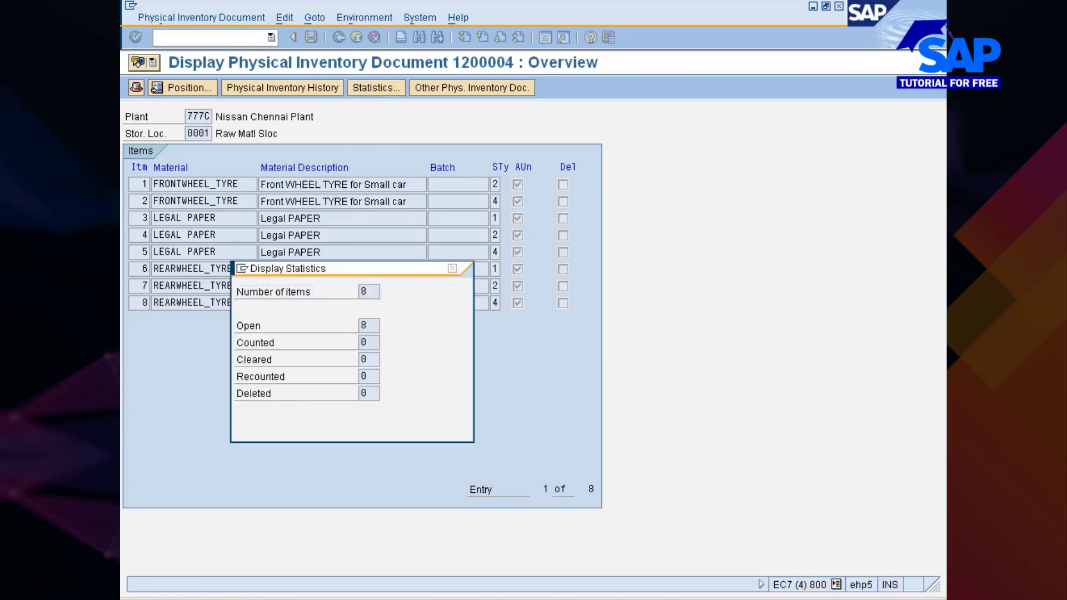
pyautogui.click(454, 269)
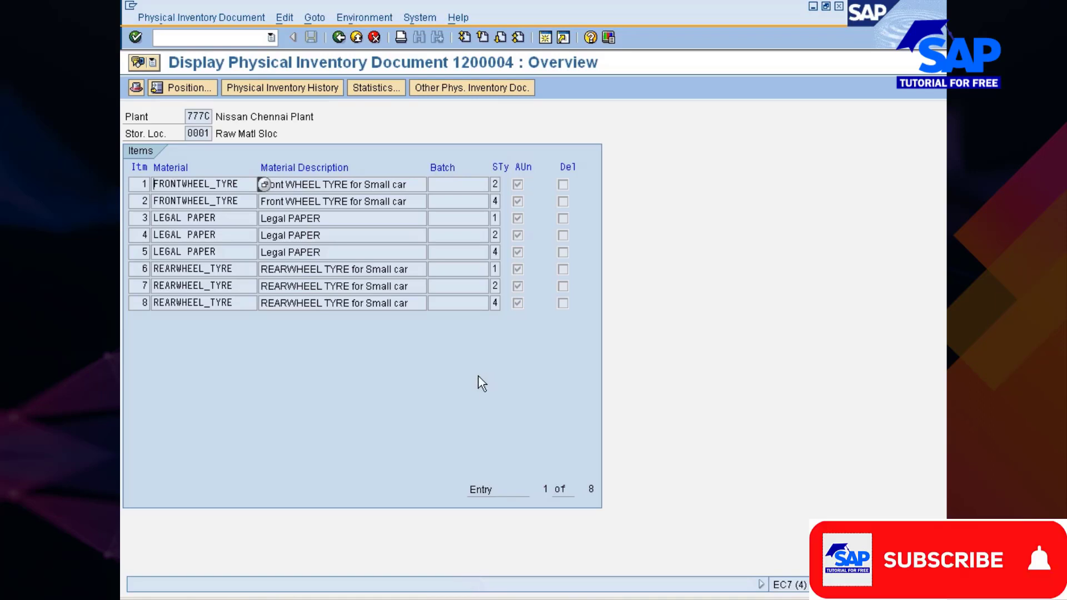
pyautogui.click(338, 37)
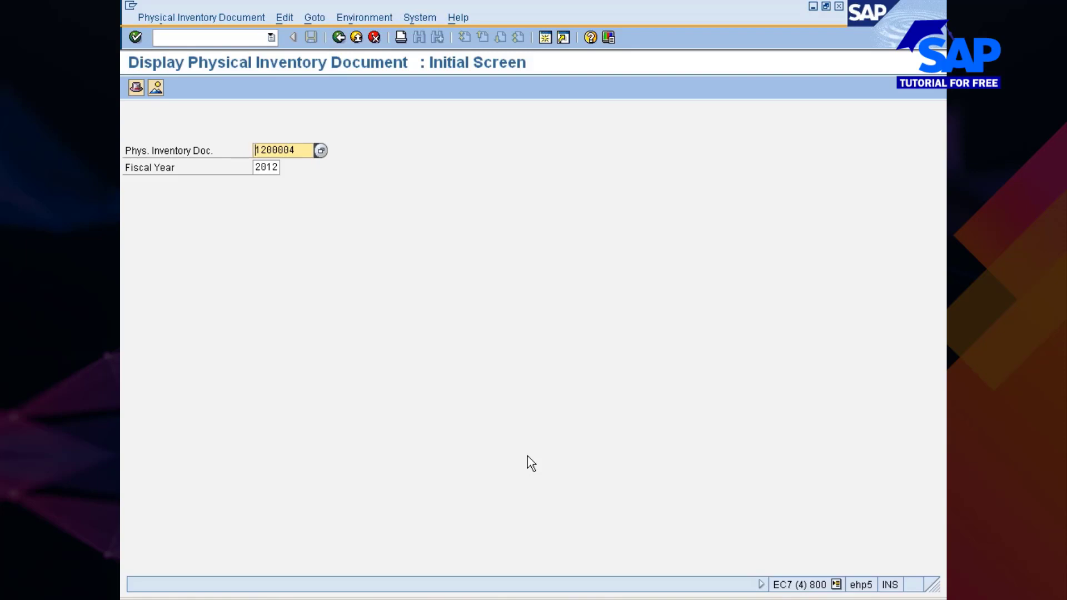
pyautogui.press('Return')
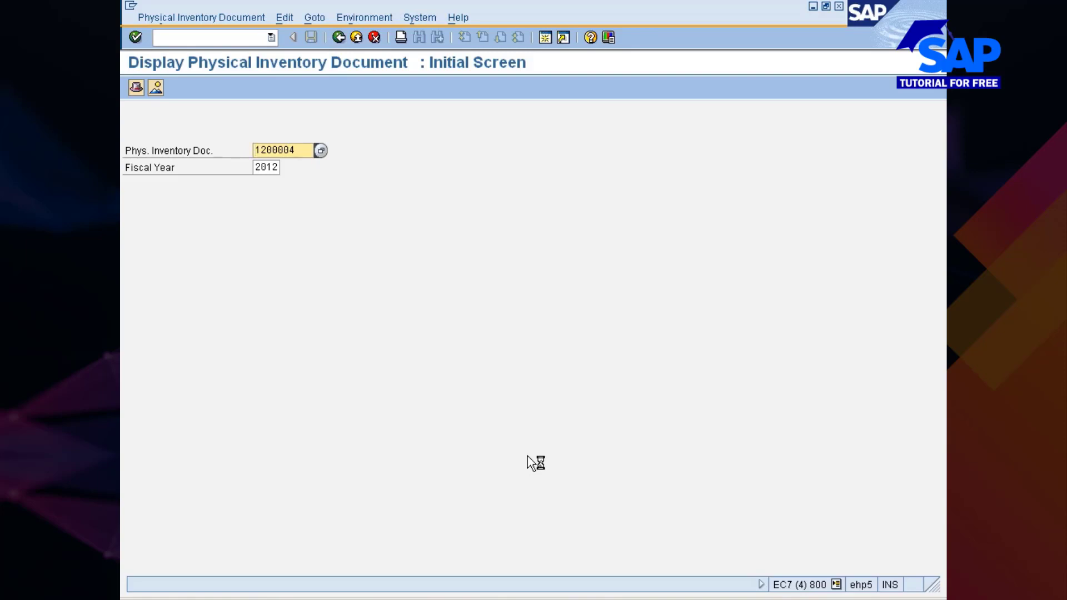